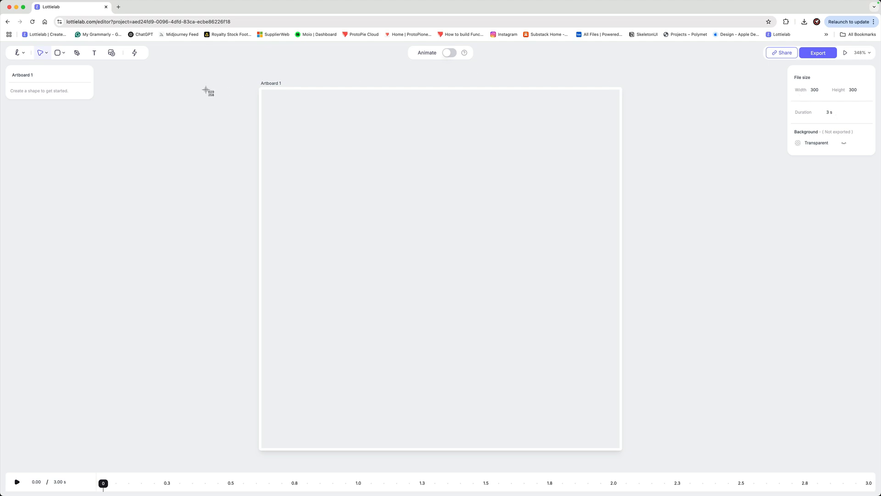
Set the file's duration to 1 s, and switch the animation mode on and back off.
{"action": "left_click", "coordinate": [832, 116]}
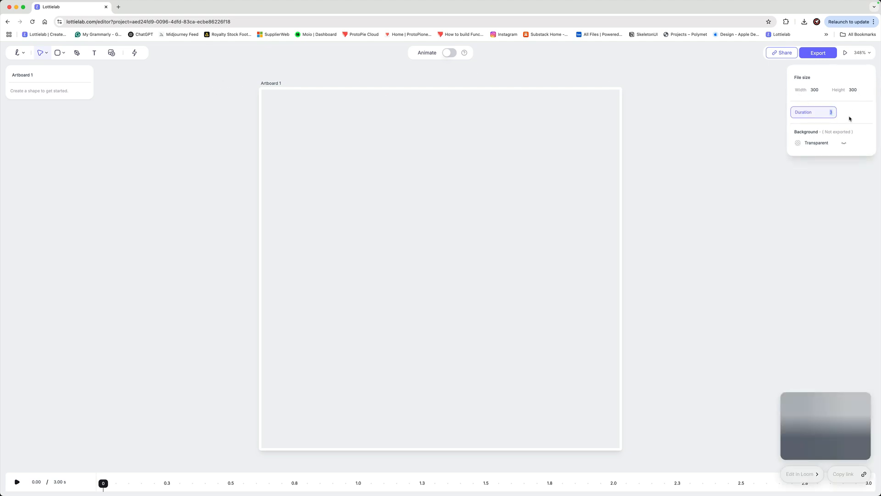
{"action": "key", "text": "Return"}
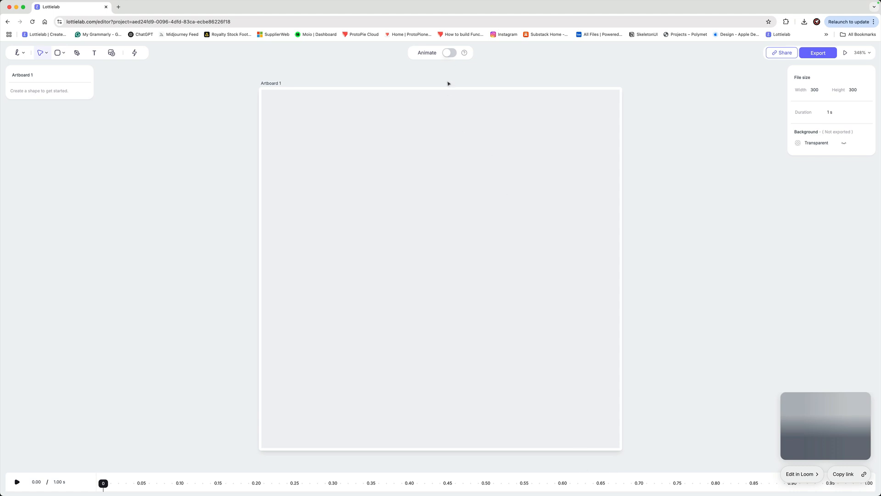
{"action": "left_click", "coordinate": [449, 53]}
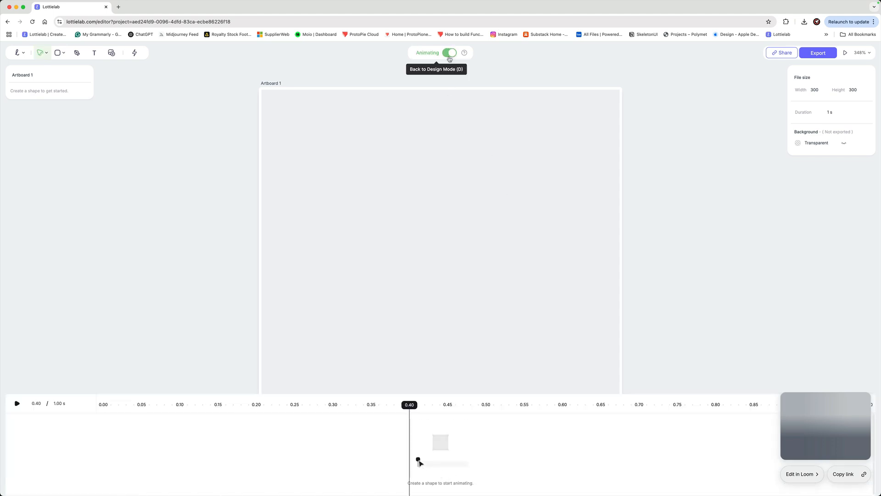
{"action": "left_click", "coordinate": [450, 54]}
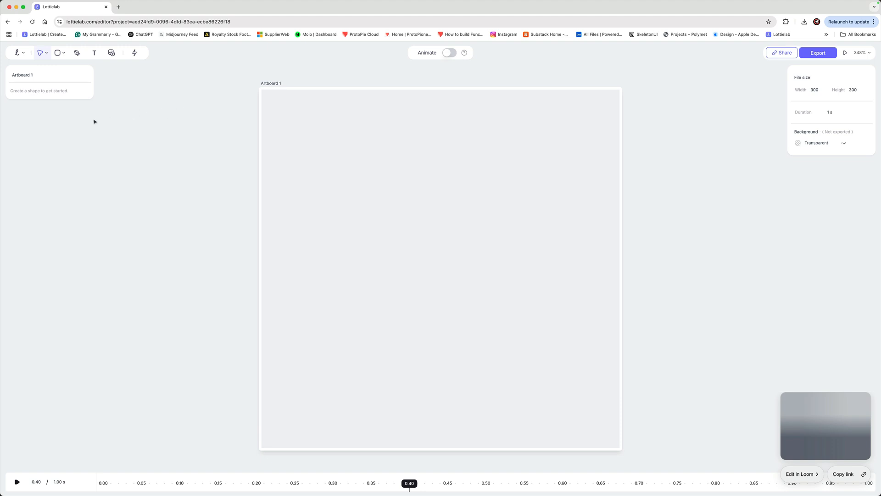
Set the artboard's background color to black #000000.
{"action": "left_click", "coordinate": [277, 84]}
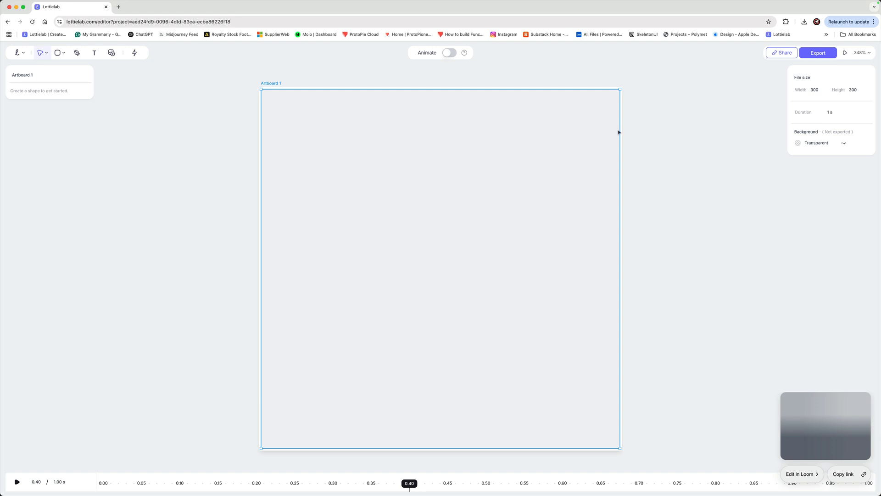
{"action": "left_click", "coordinate": [799, 143]}
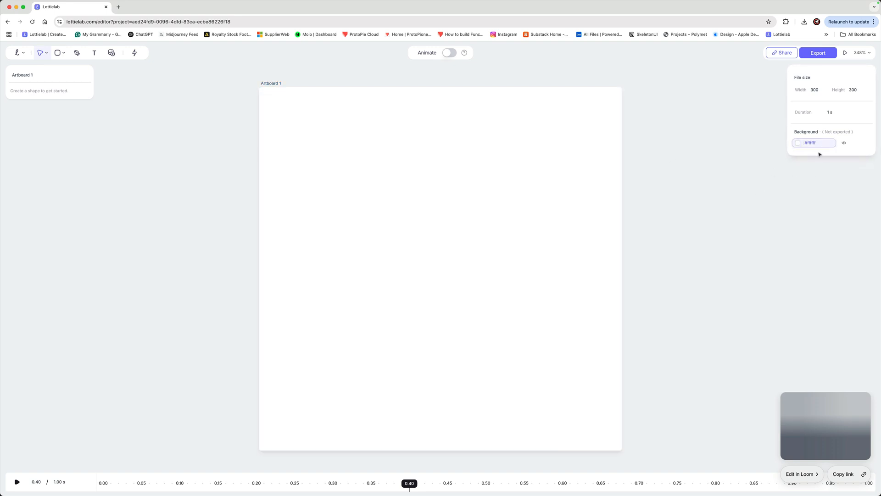
{"action": "left_click", "coordinate": [799, 143]}
{"action": "left_click_drag", "start_coordinate": [746, 127], "coordinate": [681, 174]}
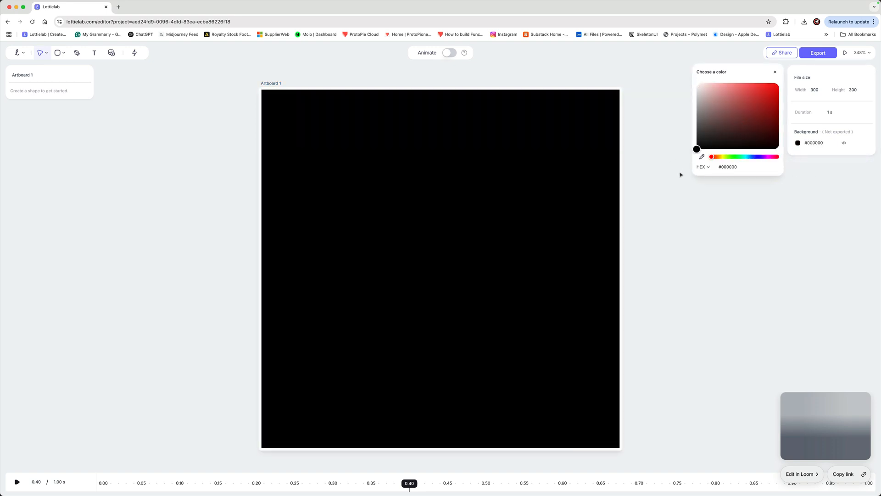
{"action": "left_click", "coordinate": [708, 229]}
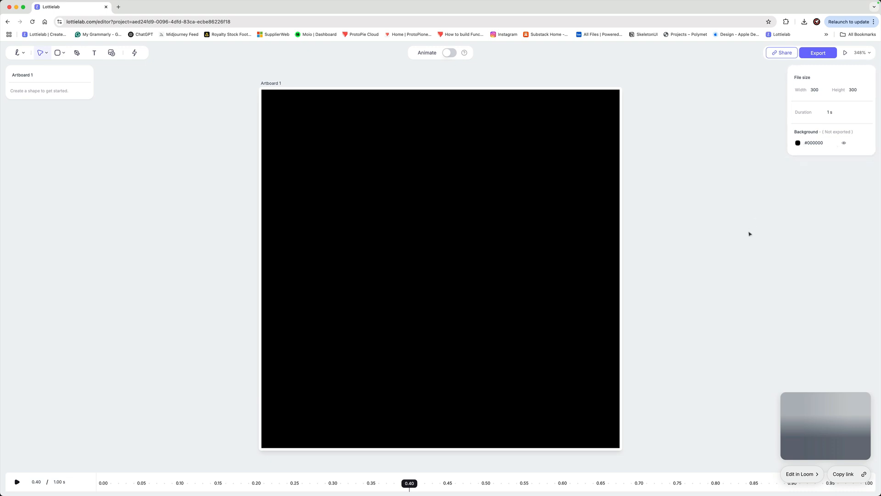
Start a Pen path in the lower part of the artboard at about X 188, Y 273.
{"action": "left_click", "coordinate": [63, 55]}
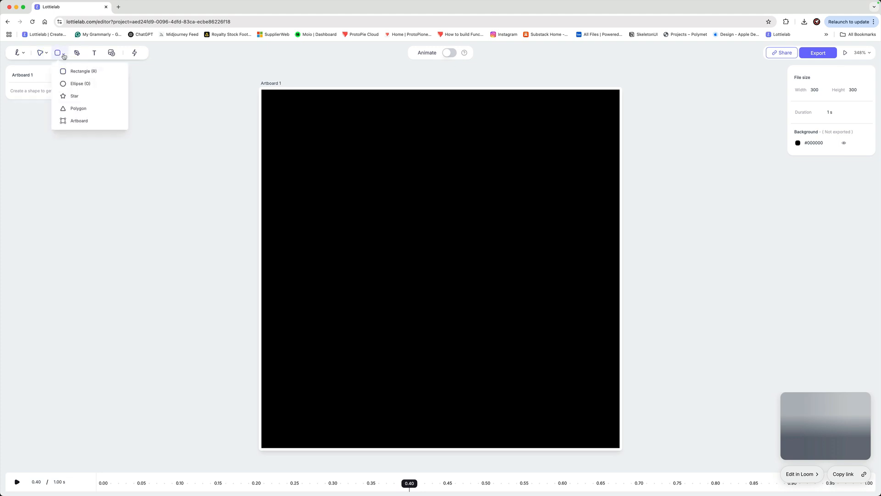
{"action": "left_click", "coordinate": [78, 53]}
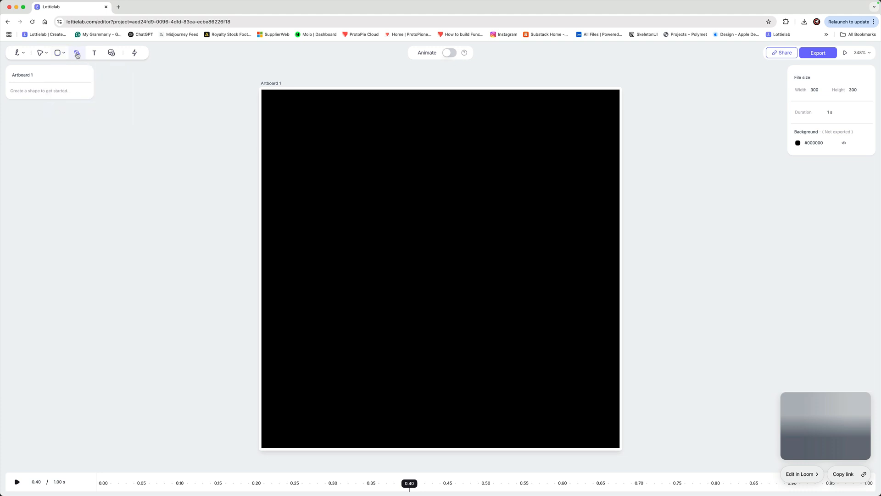
{"action": "left_click", "coordinate": [317, 191]}
{"action": "left_click", "coordinate": [484, 415]}
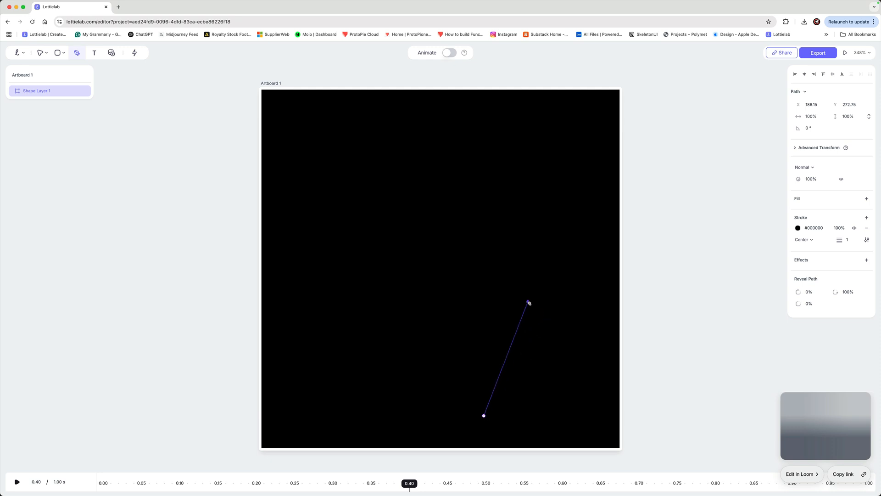
{"action": "left_click_drag", "start_coordinate": [536, 300], "coordinate": [569, 313]}
{"action": "key", "text": "ctrl+z"}
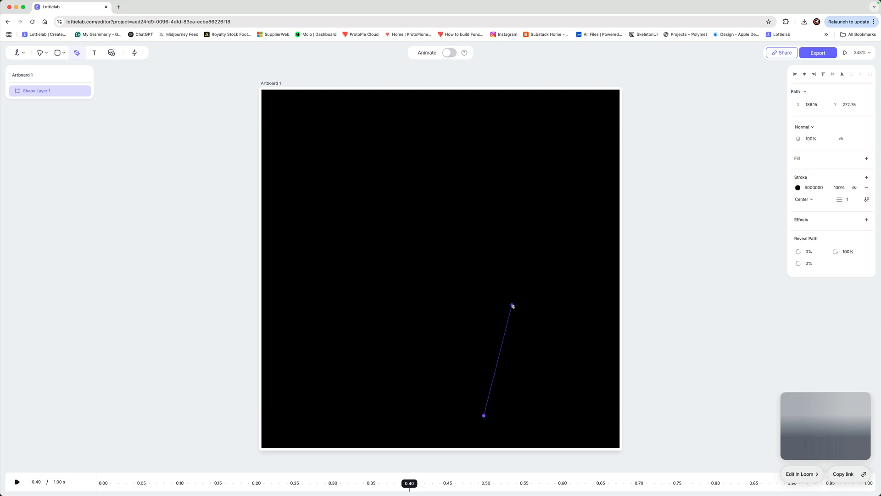
{"action": "left_click_drag", "start_coordinate": [511, 303], "coordinate": [556, 330]}
{"action": "key", "text": "super+z"}
Add a curved end point to the Pen path at about X 198, Y 181 and finish the path.
{"action": "left_click", "coordinate": [484, 416]}
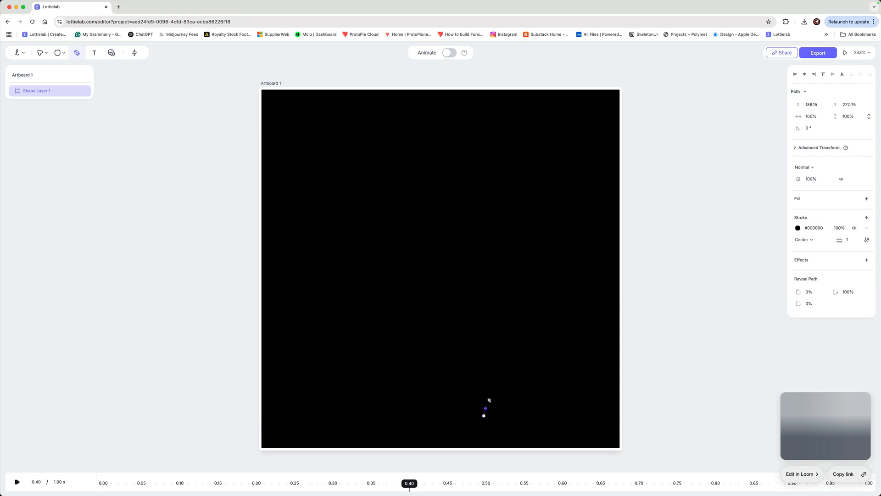
{"action": "left_click_drag", "start_coordinate": [498, 306], "coordinate": [568, 319]}
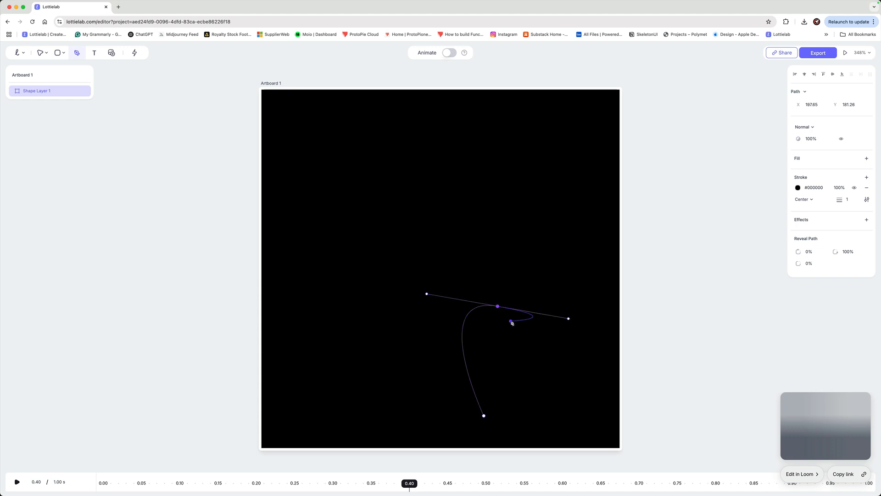
{"action": "key", "text": "Escape"}
{"action": "key", "text": "v"}
Reshape the path into a right-leaning arch, moving its end anchor to about X 242, Y 197 and shifting its base slightly left.
{"action": "left_click_drag", "start_coordinate": [498, 305], "coordinate": [534, 316]}
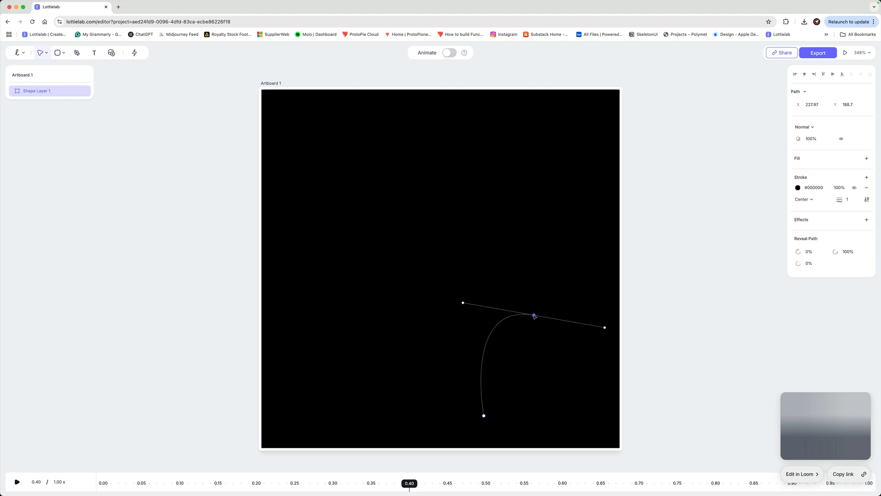
{"action": "left_click_drag", "start_coordinate": [463, 302], "coordinate": [476, 283]}
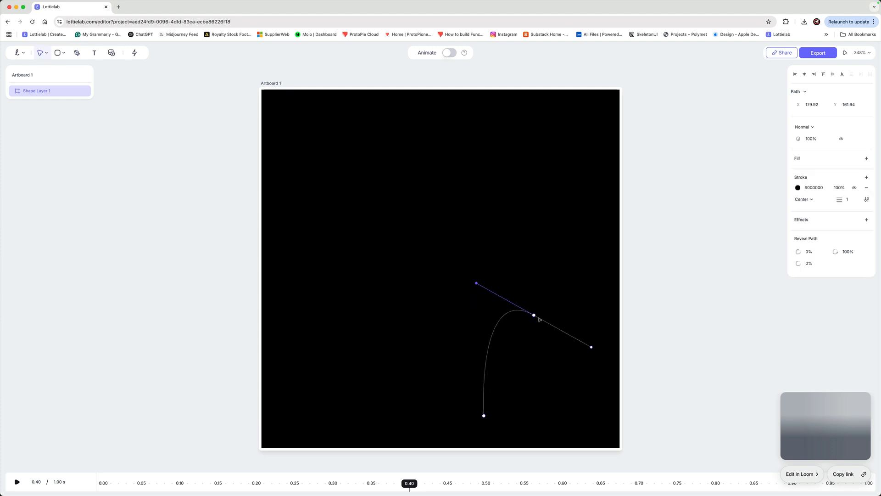
{"action": "left_click_drag", "start_coordinate": [534, 315], "coordinate": [554, 318]}
{"action": "left_click_drag", "start_coordinate": [497, 287], "coordinate": [468, 281]}
{"action": "left_click_drag", "start_coordinate": [555, 317], "coordinate": [552, 326]}
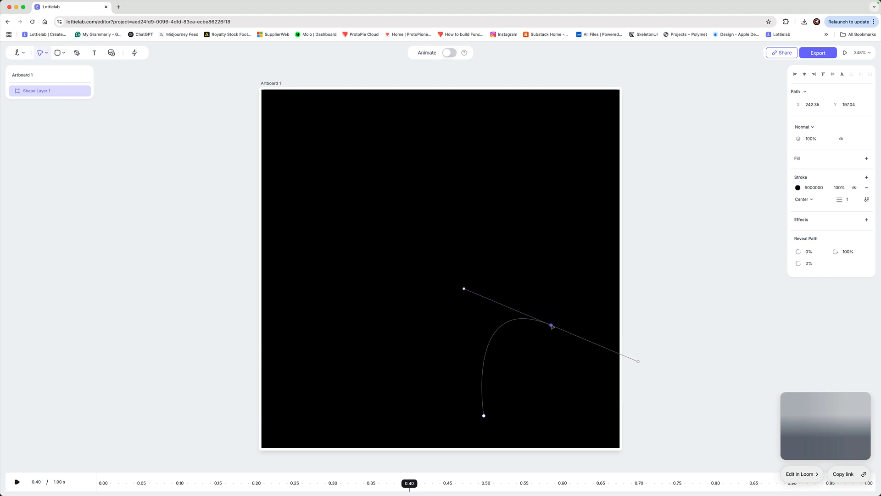
{"action": "left_click_drag", "start_coordinate": [639, 361], "coordinate": [620, 381]}
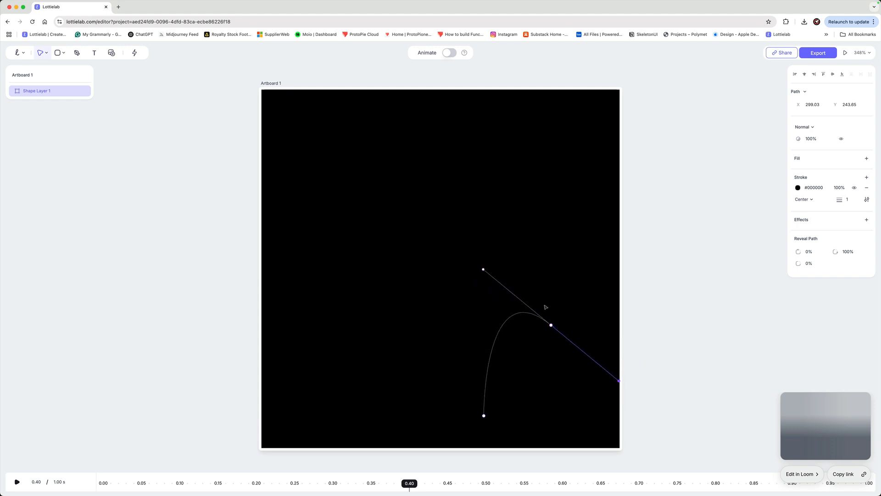
{"action": "left_click_drag", "start_coordinate": [483, 271], "coordinate": [470, 267]}
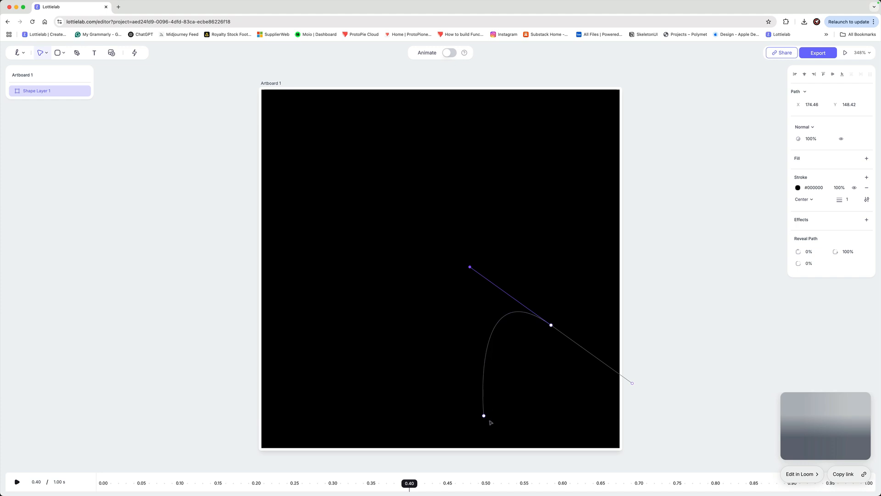
{"action": "left_click_drag", "start_coordinate": [484, 417], "coordinate": [476, 419]}
Change the curve's solid stroke color to yellow #ffdd00.
{"action": "left_click", "coordinate": [798, 188]}
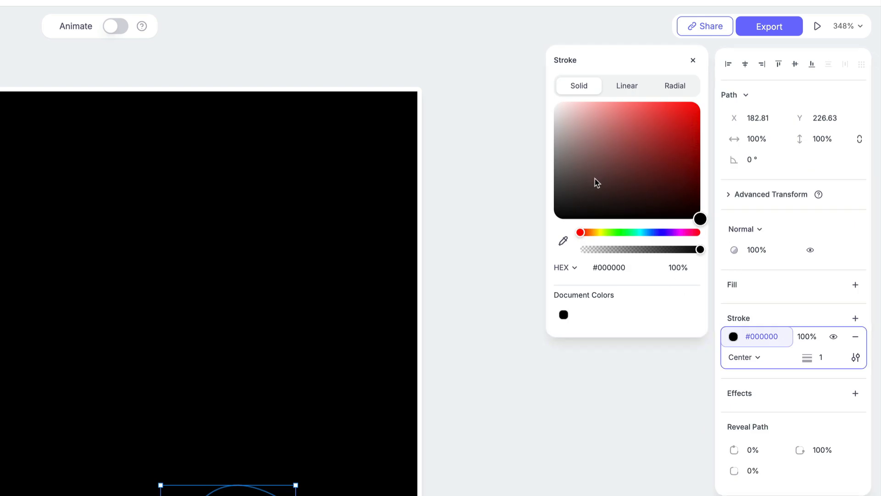
{"action": "left_click_drag", "start_coordinate": [605, 232], "coordinate": [597, 232]}
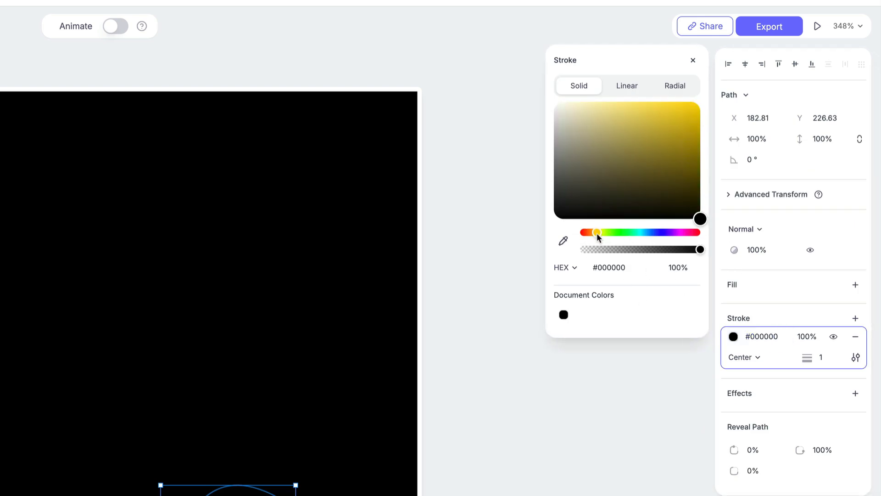
{"action": "mouse_move", "coordinate": [669, 147]}
{"action": "left_mouse_down"}
{"action": "mouse_move", "coordinate": [670, 122]}
{"action": "mouse_move", "coordinate": [740, 69]}
{"action": "left_mouse_up"}
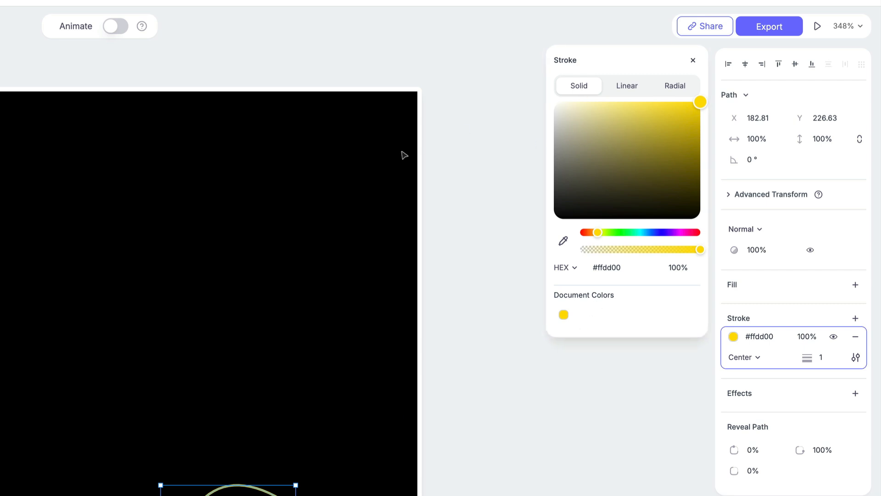
{"action": "key", "text": "Escape"}
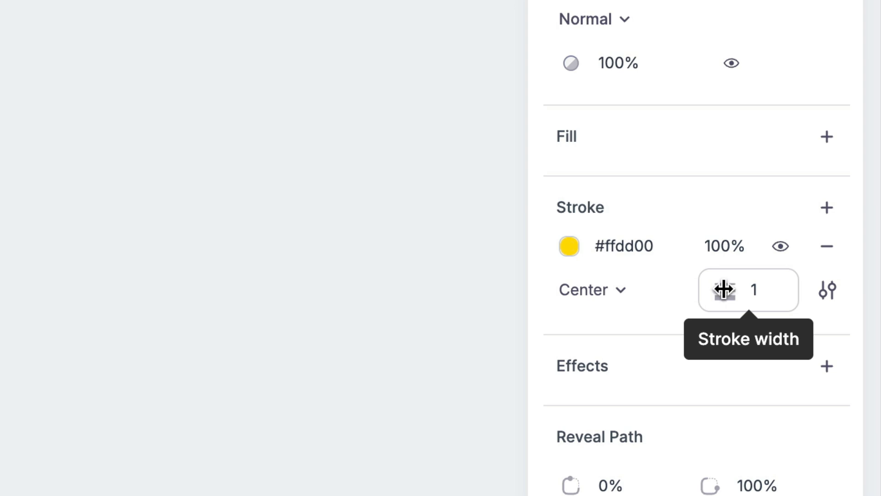
Set the yellow curve's stroke width to 4 and give it round line caps.
{"action": "mouse_move", "coordinate": [729, 295]}
{"action": "left_mouse_down"}
{"action": "mouse_move", "coordinate": [742, 297]}
{"action": "mouse_move", "coordinate": [726, 296]}
{"action": "mouse_move", "coordinate": [733, 296]}
{"action": "left_mouse_up"}
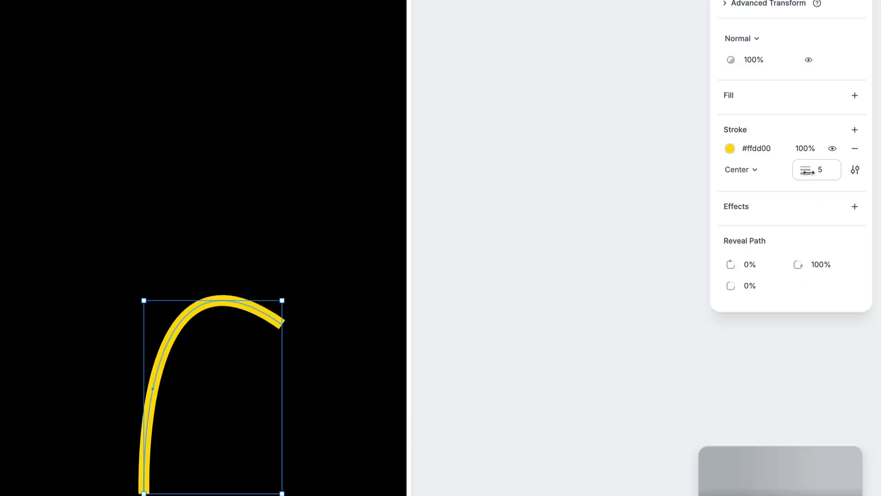
{"action": "left_click_drag", "start_coordinate": [808, 171], "coordinate": [807, 171]}
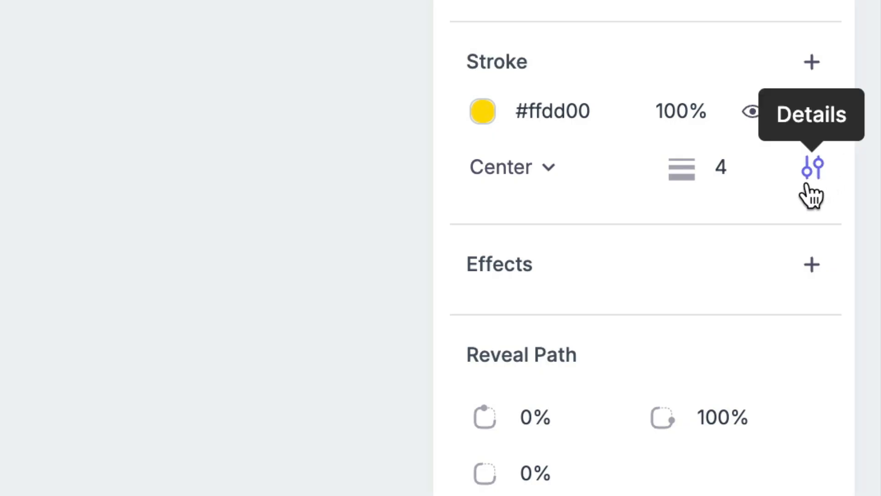
{"action": "left_click", "coordinate": [854, 173]}
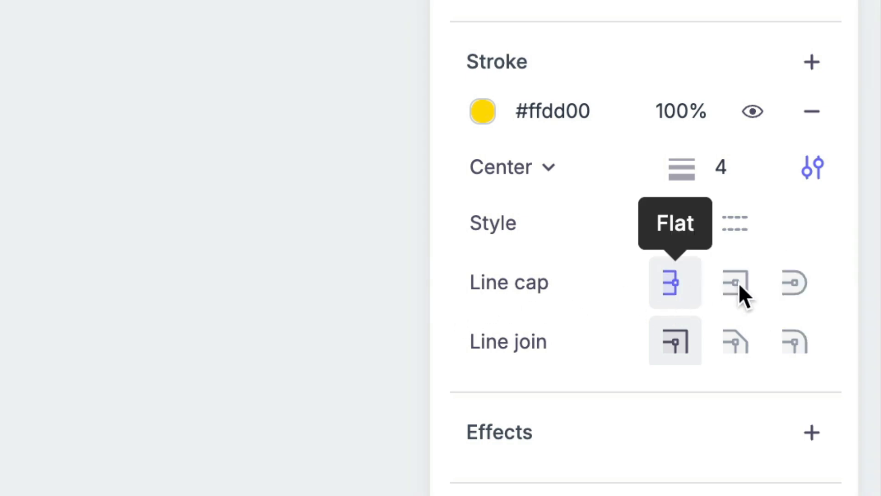
{"action": "left_click", "coordinate": [795, 284]}
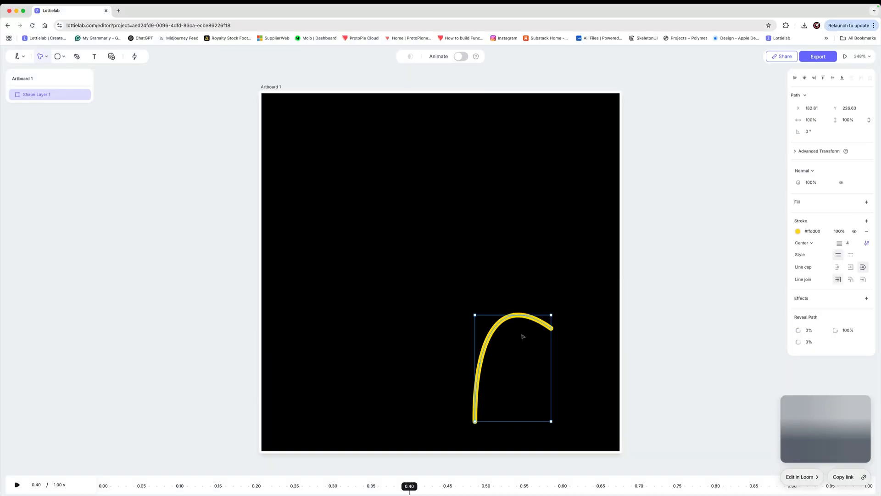
{"action": "left_click", "coordinate": [557, 344]}
{"action": "left_click", "coordinate": [518, 317]}
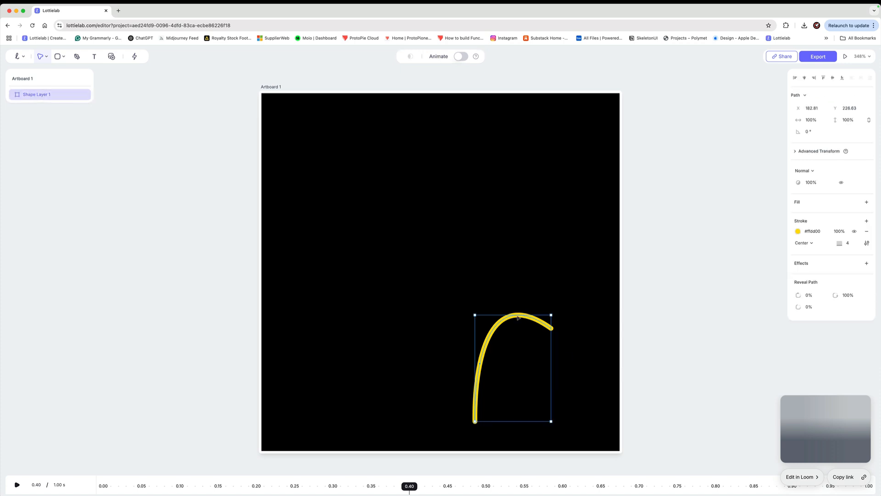
Draw a second Pen curve from about X 93, Y 275, arching up to the left of the yellow one, and widen its bend.
{"action": "left_click", "coordinate": [77, 57]}
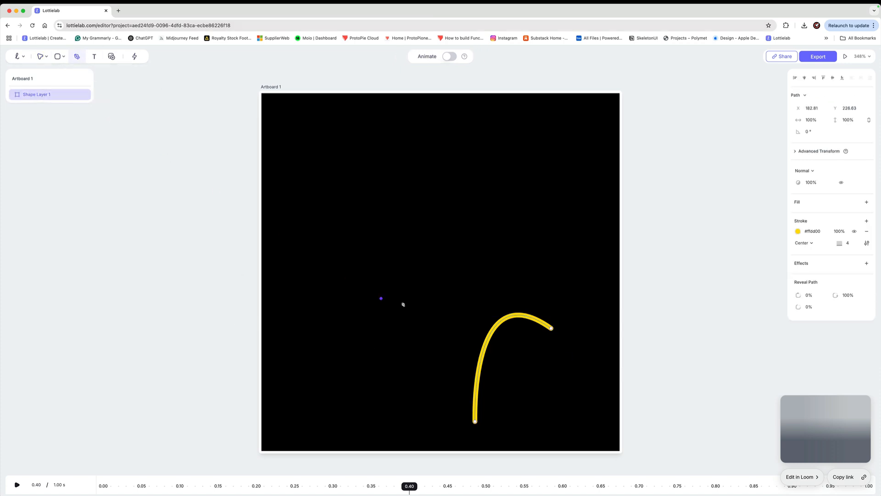
{"action": "left_click", "coordinate": [373, 421]}
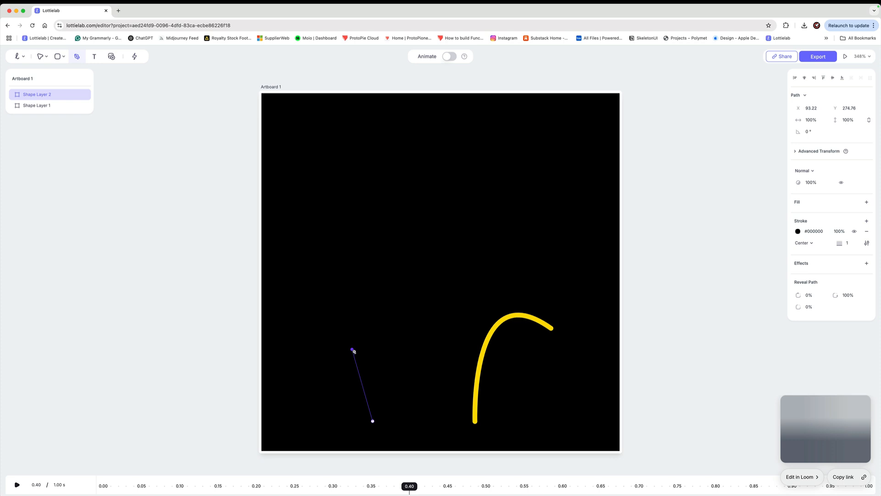
{"action": "left_click_drag", "start_coordinate": [351, 343], "coordinate": [326, 347]}
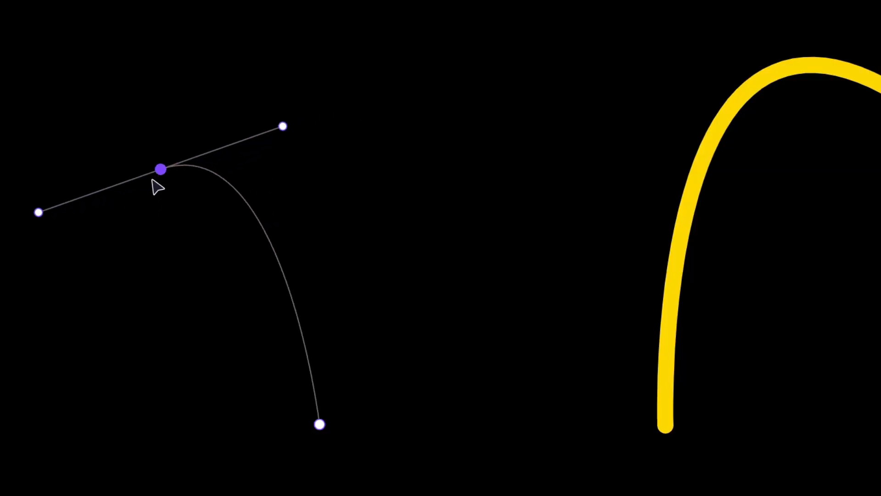
{"action": "left_click_drag", "start_coordinate": [153, 180], "coordinate": [141, 196]}
{"action": "left_click_drag", "start_coordinate": [271, 143], "coordinate": [388, 150]}
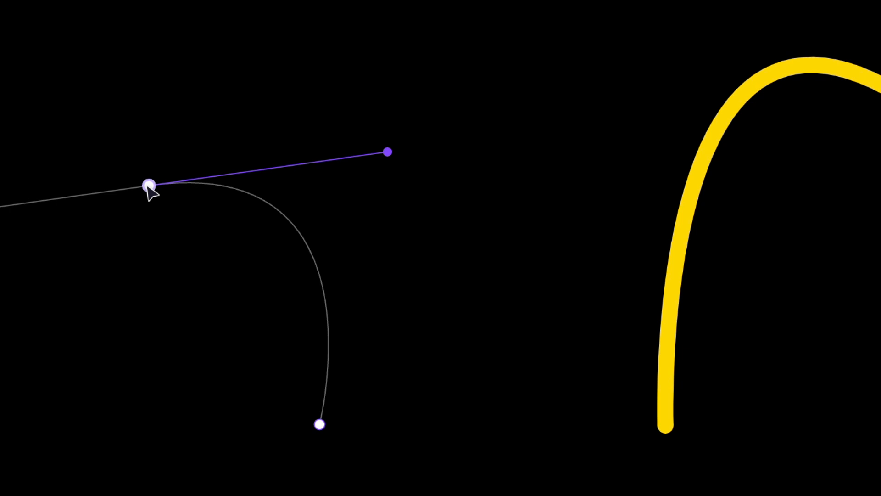
{"action": "left_click_drag", "start_coordinate": [148, 186], "coordinate": [98, 216]}
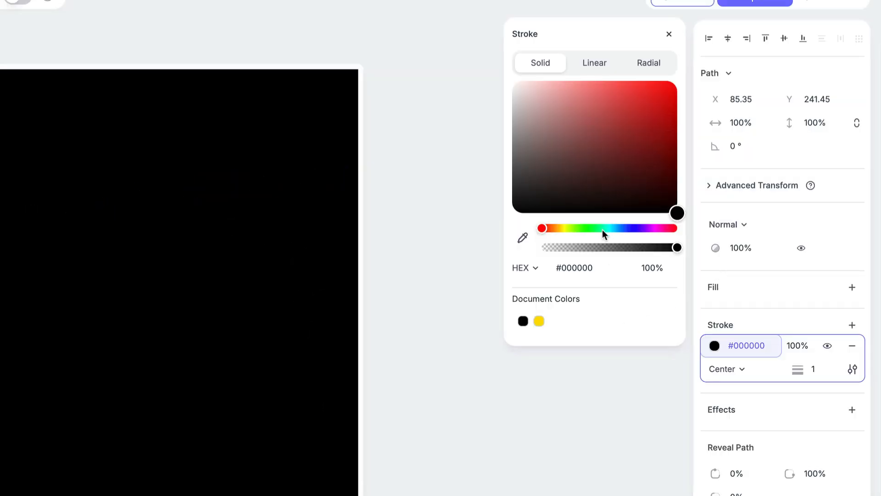
Style the second curve's stroke with magenta #ff00fb, a width of 6 and round line caps.
{"action": "left_click_drag", "start_coordinate": [604, 230], "coordinate": [655, 232]}
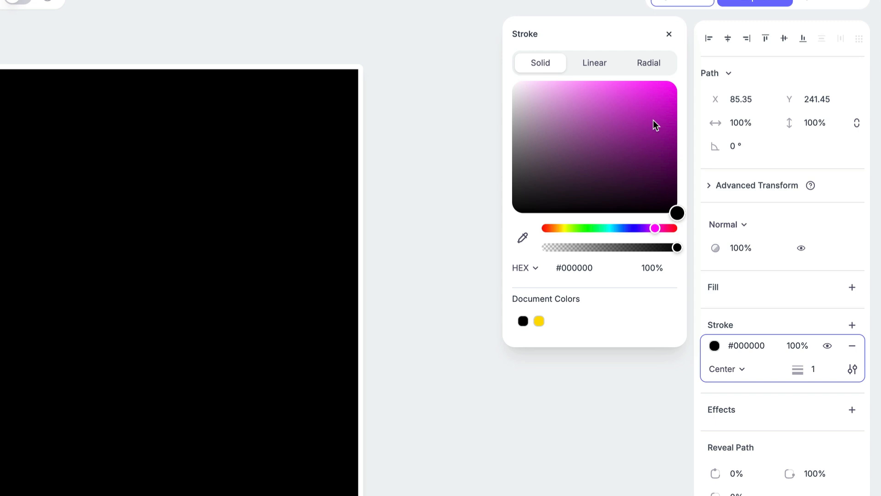
{"action": "left_click_drag", "start_coordinate": [655, 124], "coordinate": [683, 79]}
{"action": "left_click_drag", "start_coordinate": [798, 370], "coordinate": [804, 371]}
{"action": "left_click", "coordinate": [852, 369]}
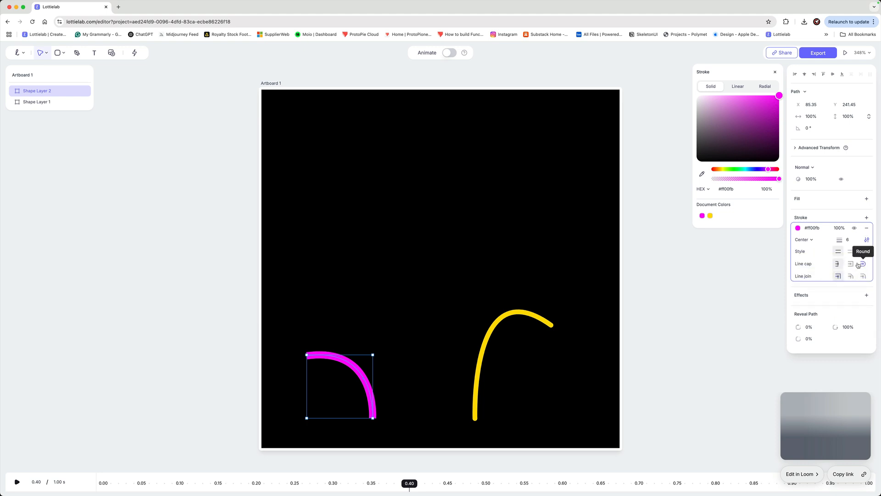
{"action": "left_click", "coordinate": [862, 264]}
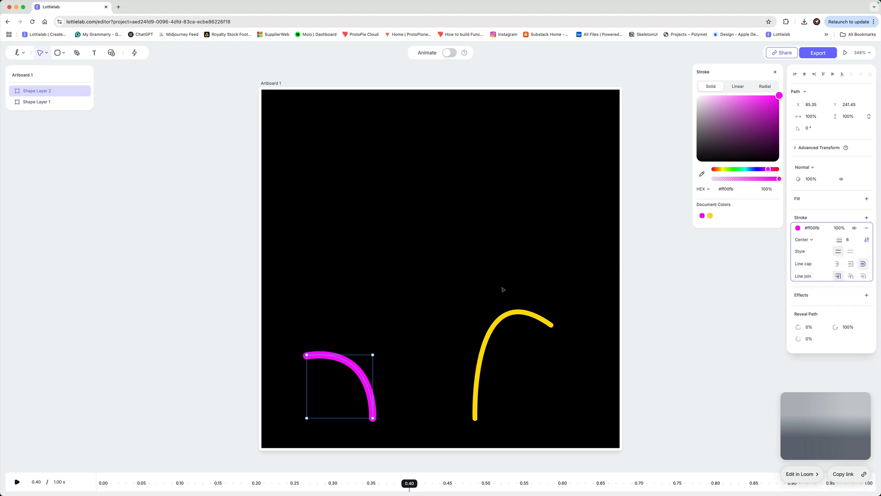
Draw a third Pen curve from about X 123, Y 268, through about X 105, Y 124, ending above the magenta curve.
{"action": "left_click", "coordinate": [78, 53]}
{"action": "left_click", "coordinate": [408, 410]}
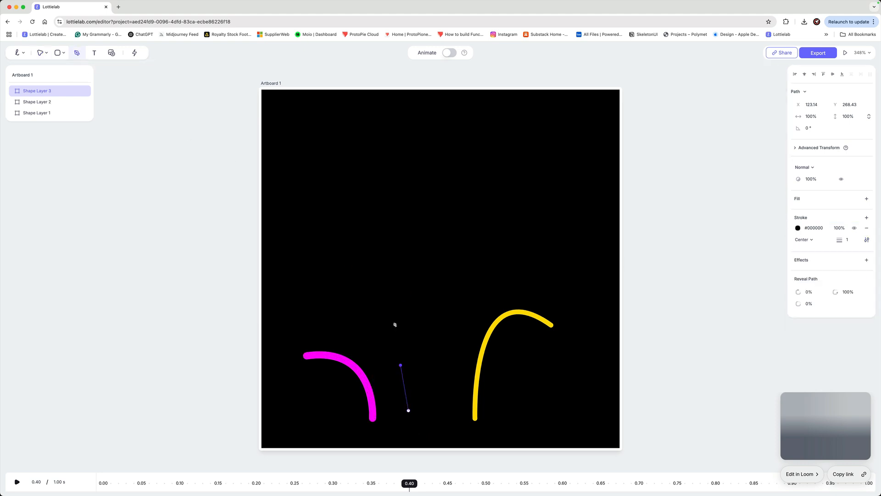
{"action": "left_click_drag", "start_coordinate": [387, 237], "coordinate": [322, 207]}
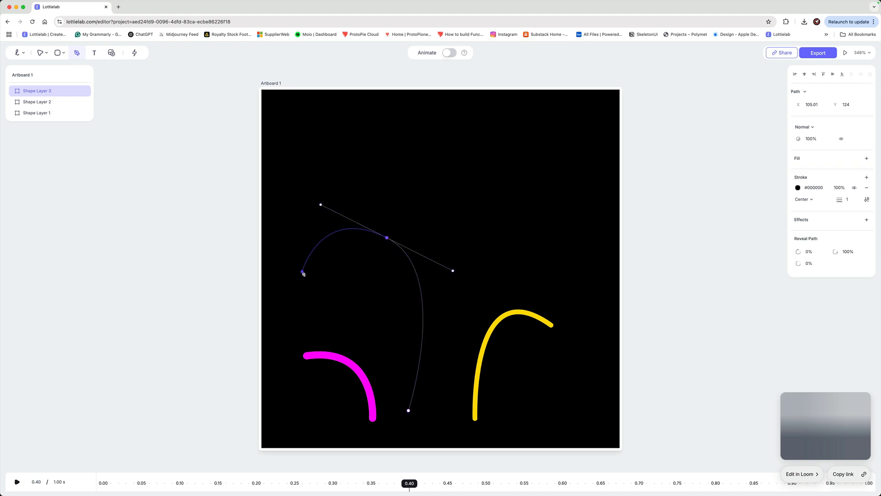
{"action": "left_click_drag", "start_coordinate": [302, 272], "coordinate": [316, 267]}
{"action": "key", "text": "Escape"}
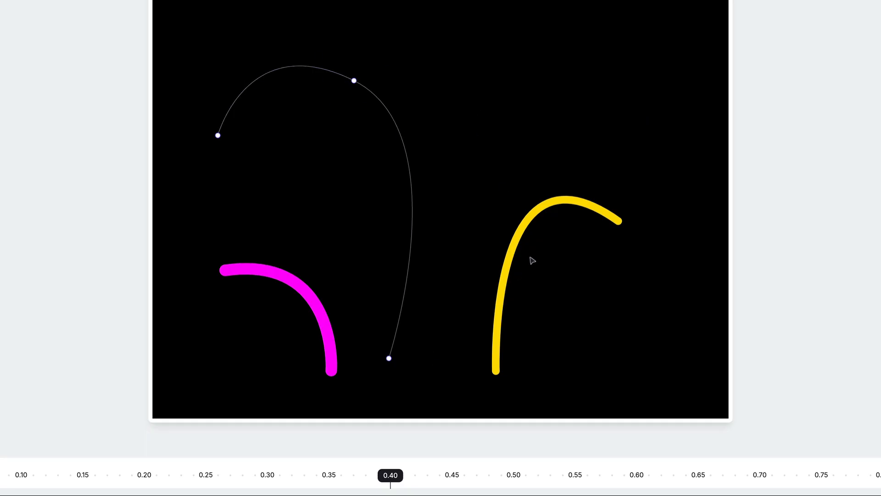
Reshape the third curve by raising its upper anchor slightly, moving its end anchor outward to the left and adjusting the bend.
{"action": "left_click_drag", "start_coordinate": [217, 136], "coordinate": [213, 140]}
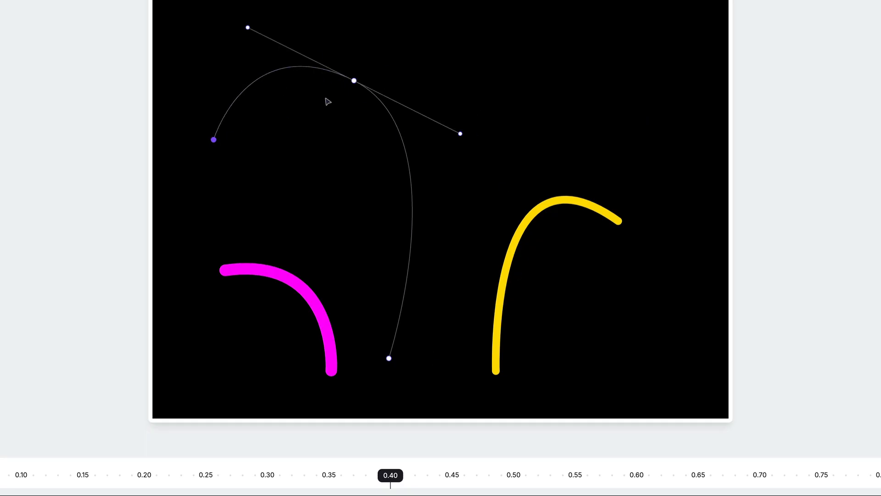
{"action": "left_click_drag", "start_coordinate": [354, 81], "coordinate": [346, 68]}
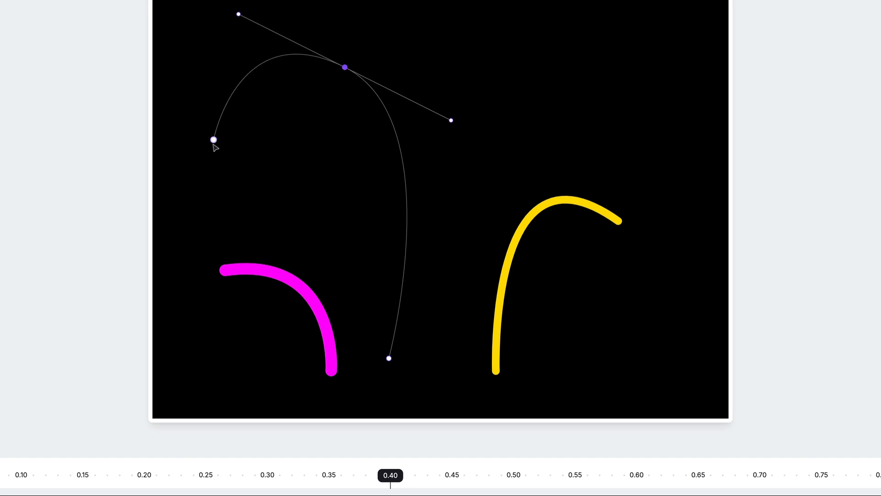
{"action": "left_click_drag", "start_coordinate": [214, 140], "coordinate": [202, 139]}
{"action": "left_click_drag", "start_coordinate": [239, 15], "coordinate": [254, 26]}
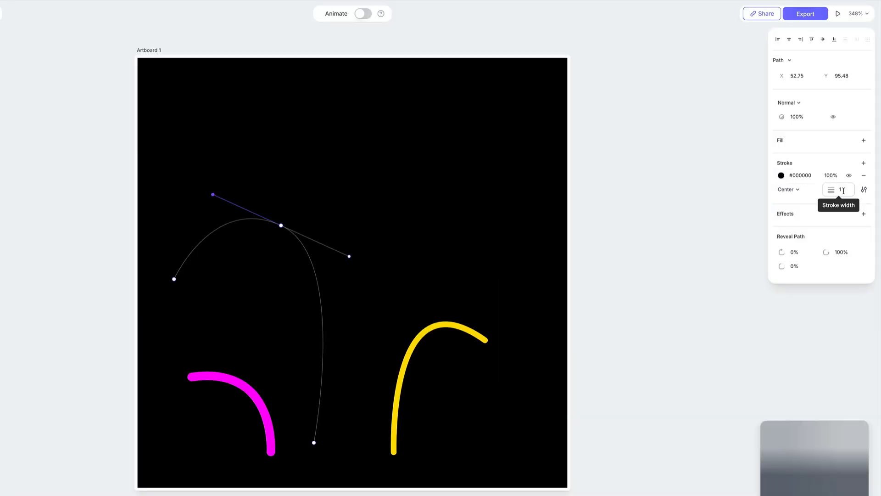
Style the third curve's stroke with a width of 5, lime green #8cff00 and round line caps.
{"action": "left_click", "coordinate": [844, 191]}
{"action": "type", "text": "5"}
{"action": "key", "text": "Return"}
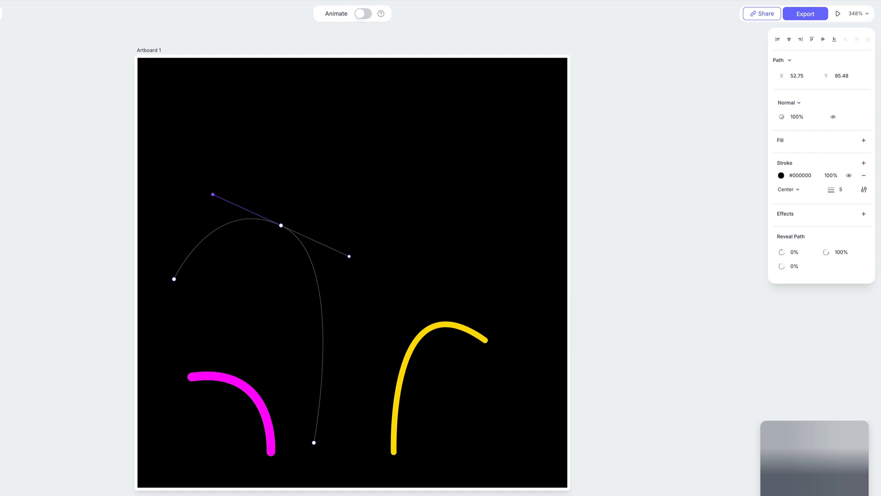
{"action": "left_click", "coordinate": [781, 176]}
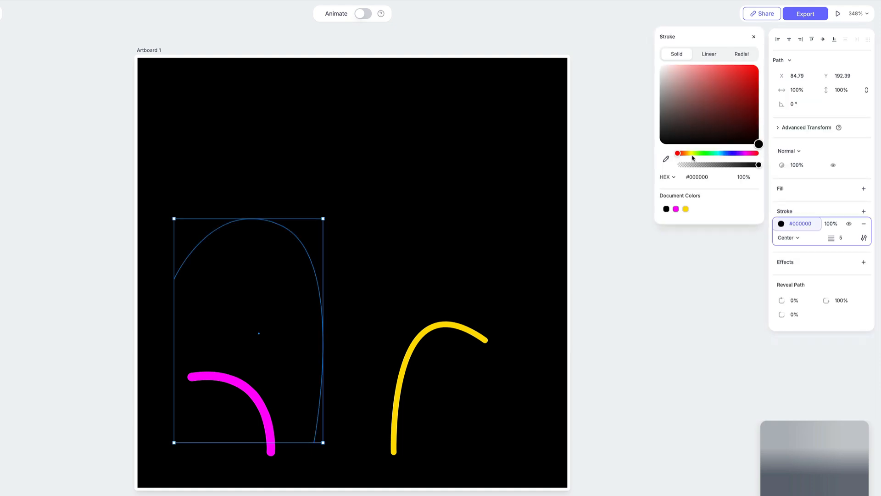
{"action": "left_click", "coordinate": [714, 155]}
{"action": "left_click_drag", "start_coordinate": [736, 75], "coordinate": [765, 56]}
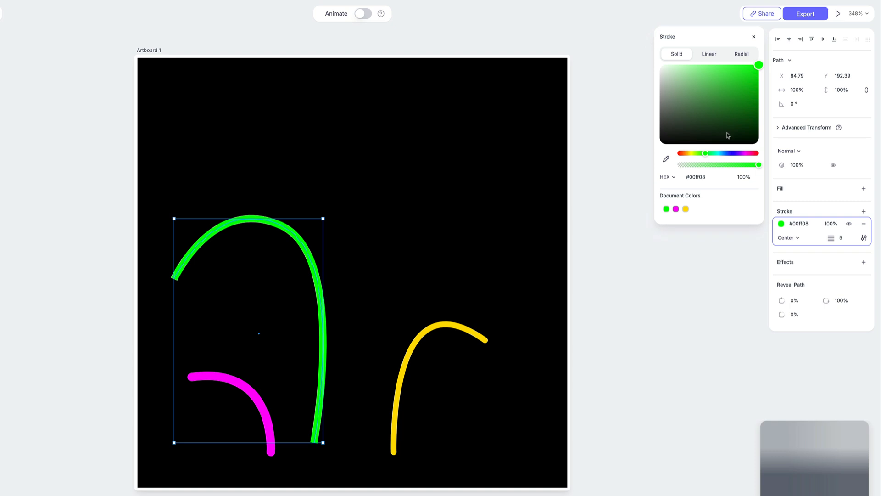
{"action": "left_click_drag", "start_coordinate": [705, 157], "coordinate": [699, 156]}
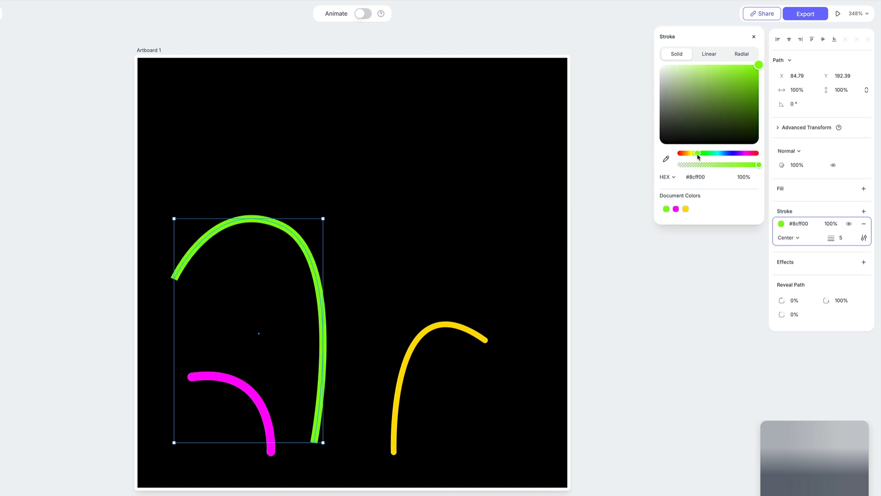
{"action": "left_click", "coordinate": [865, 238]}
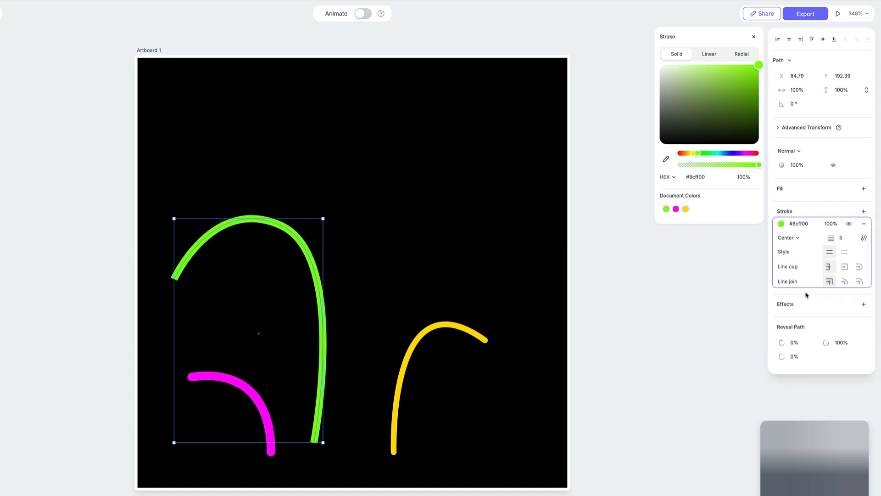
{"action": "left_click", "coordinate": [859, 268]}
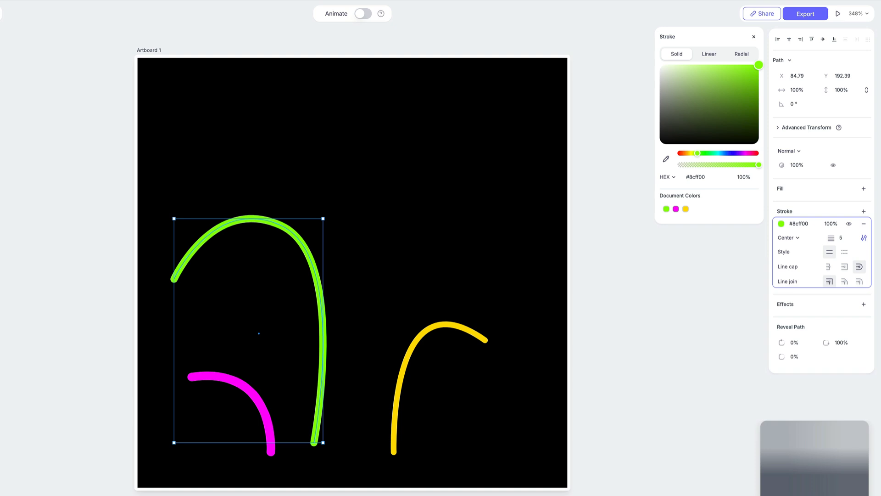
Move the green curve's base anchor to about X 140, Y 272 and slightly adjust the bend at its upper anchor.
{"action": "double_click", "coordinate": [318, 416]}
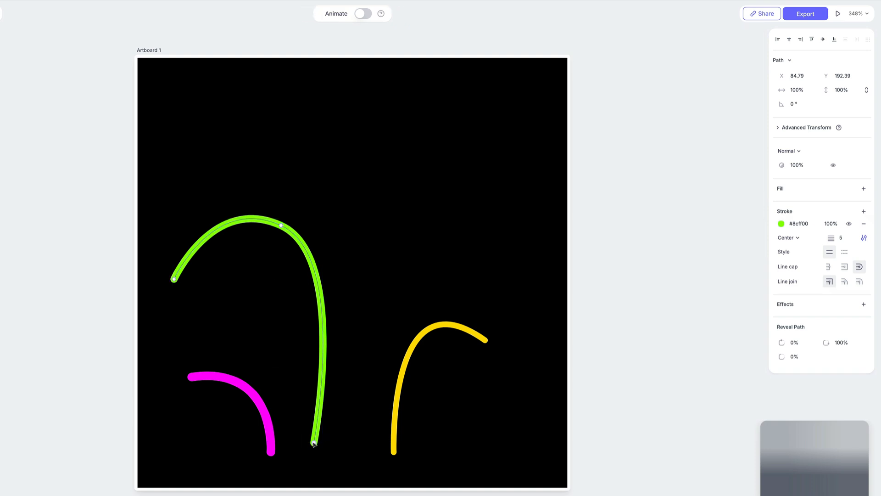
{"action": "left_click_drag", "start_coordinate": [314, 443], "coordinate": [339, 449]}
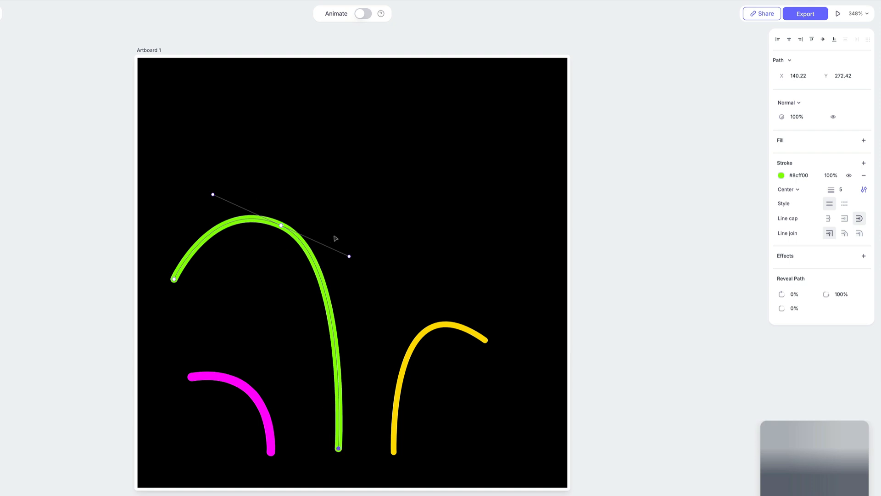
{"action": "left_click_drag", "start_coordinate": [349, 256], "coordinate": [349, 260]}
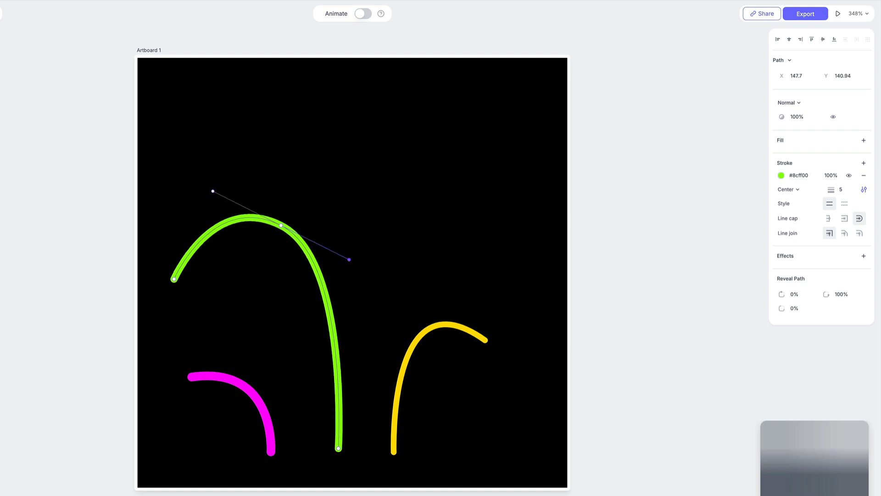
Draw a fourth Pen curve rising from between the green and yellow bases to an end anchor at about X 220, Y 131.
{"action": "key", "text": "p"}
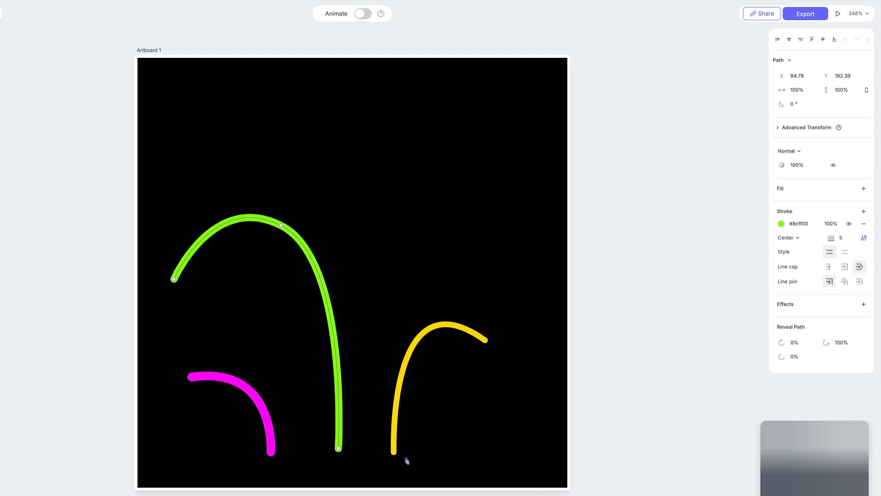
{"action": "left_click", "coordinate": [365, 441]}
{"action": "left_click_drag", "start_coordinate": [453, 246], "coordinate": [536, 270]}
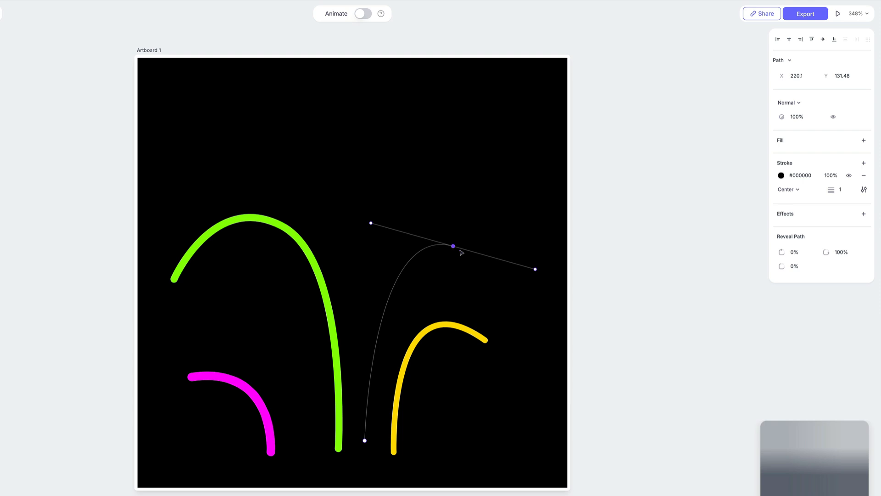
Reshape the fourth curve into a wider arch over the yellow one, with its base anchor at about X 158, Y 275.
{"action": "left_click_drag", "start_coordinate": [453, 247], "coordinate": [486, 265]}
{"action": "left_click_drag", "start_coordinate": [403, 243], "coordinate": [371, 227]}
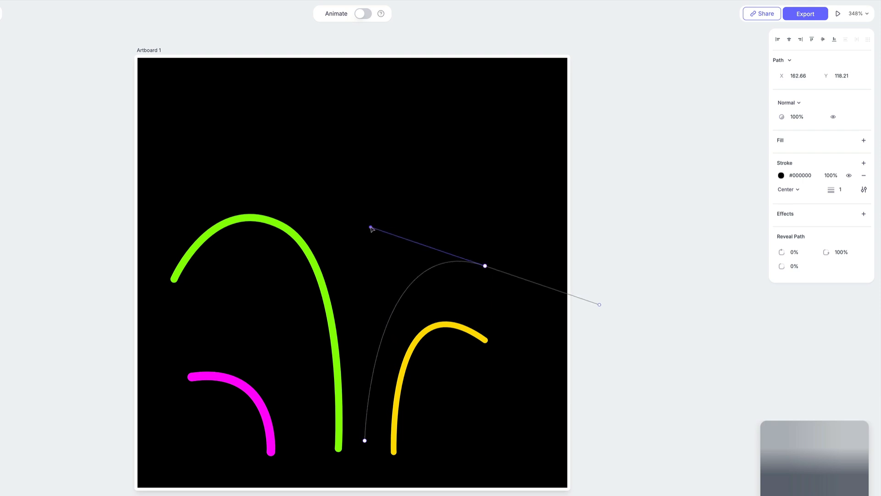
{"action": "left_click_drag", "start_coordinate": [364, 440], "coordinate": [364, 452]}
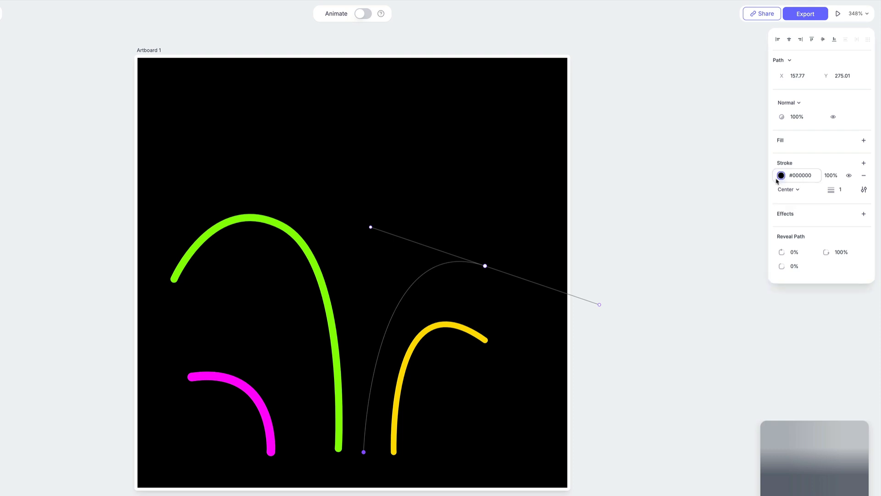
Style the fourth curve's stroke with red #ff0000, a width of 7 and round line caps.
{"action": "left_click", "coordinate": [781, 176]}
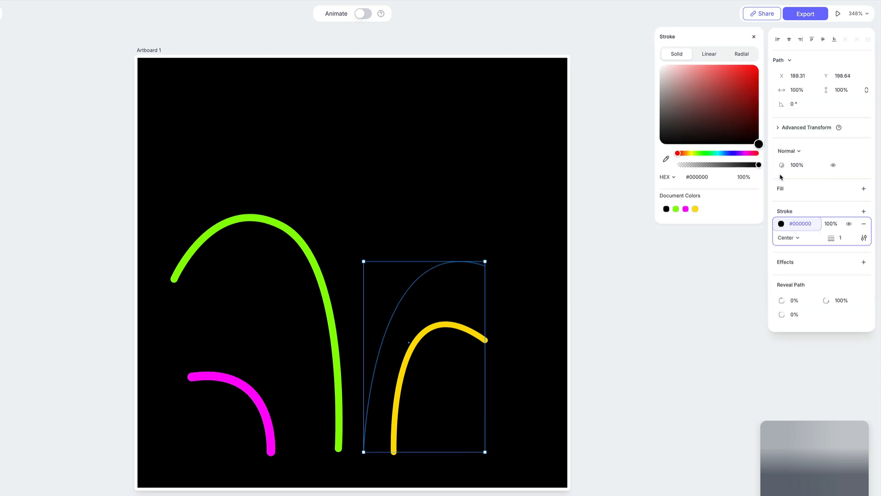
{"action": "left_click", "coordinate": [678, 153]}
{"action": "left_click_drag", "start_coordinate": [725, 100], "coordinate": [760, 54]}
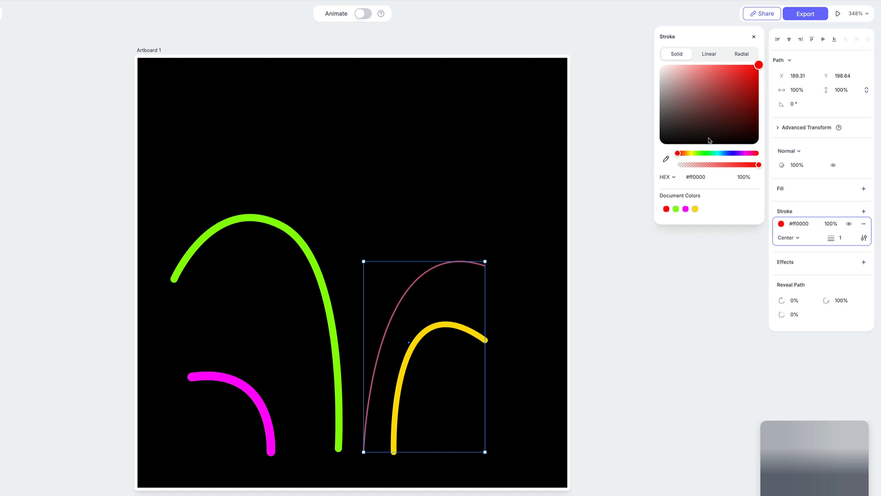
{"action": "left_click_drag", "start_coordinate": [834, 237], "coordinate": [836, 242]}
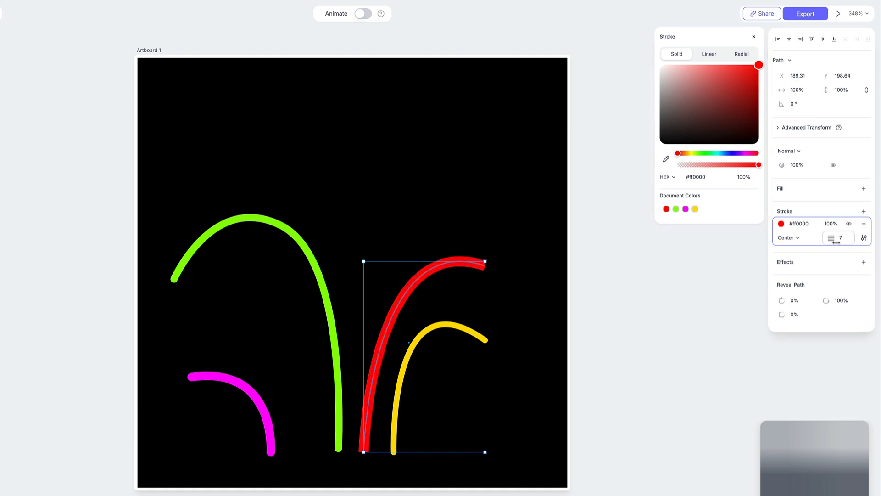
{"action": "left_click", "coordinate": [864, 238]}
{"action": "left_click", "coordinate": [859, 266]}
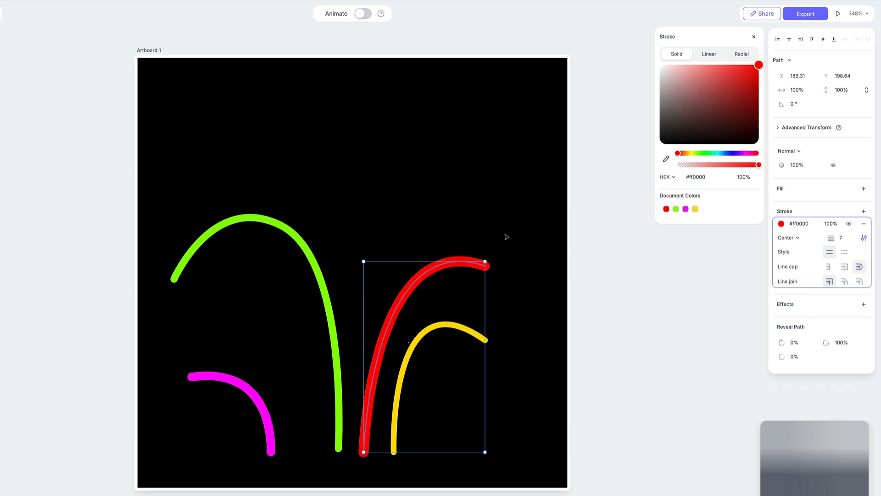
Move the green curve slightly left to X 78, Y 193.
{"action": "left_click", "coordinate": [494, 210]}
{"action": "left_click", "coordinate": [337, 420]}
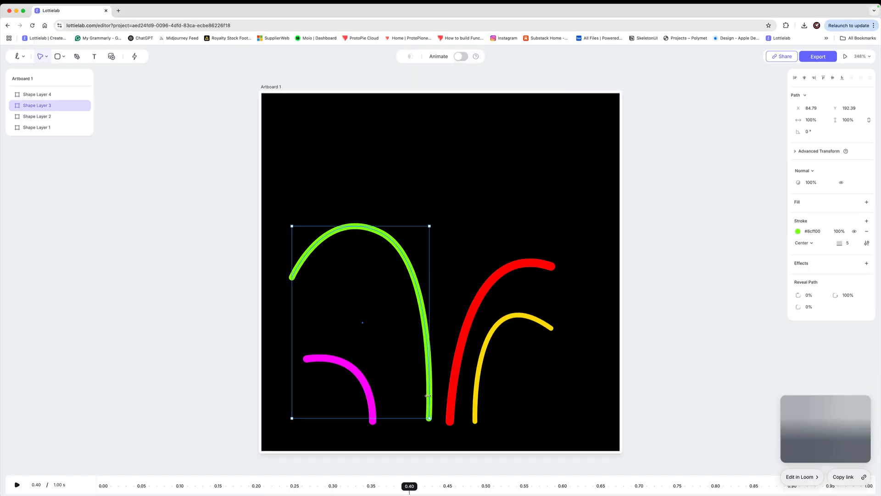
{"action": "left_click_drag", "start_coordinate": [415, 271], "coordinate": [406, 274]}
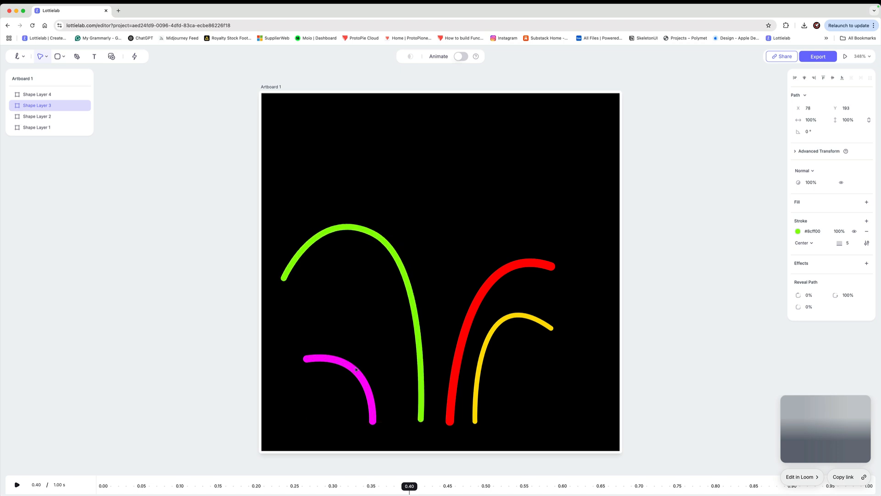
Reorder the layers so the magenta curve's layer is lowest and the yellow curve's layer is at the top of the stack.
{"action": "left_click", "coordinate": [353, 374]}
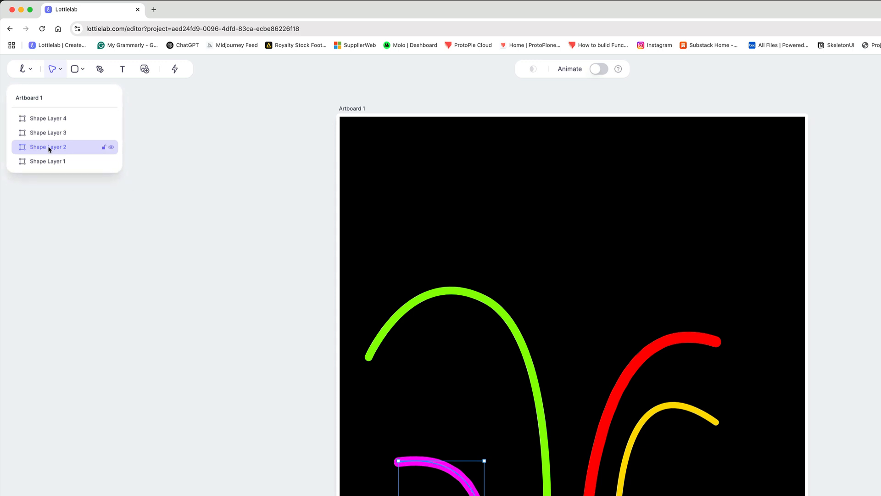
{"action": "left_click_drag", "start_coordinate": [49, 149], "coordinate": [49, 167]}
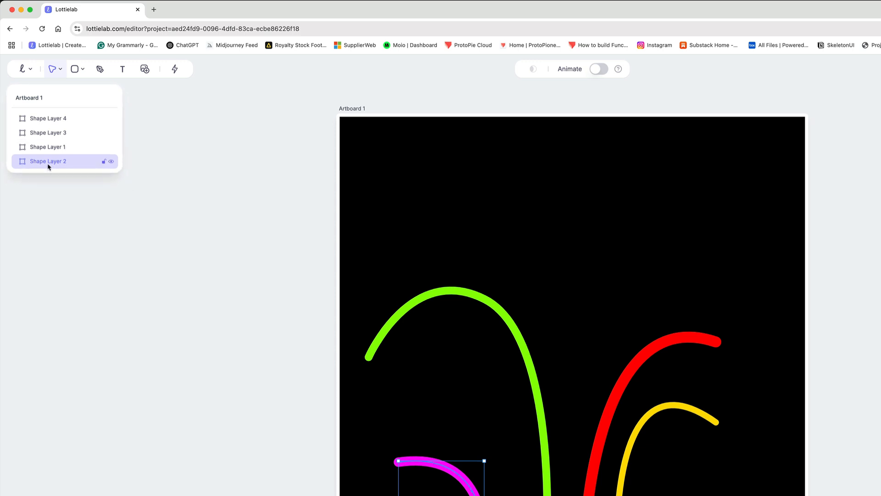
{"action": "left_click", "coordinate": [533, 390]}
{"action": "mouse_move", "coordinate": [73, 137]}
{"action": "left_mouse_down"}
{"action": "mouse_move", "coordinate": [71, 155]}
{"action": "mouse_move", "coordinate": [81, 138]}
{"action": "left_mouse_up"}
{"action": "left_click", "coordinate": [622, 382]}
{"action": "left_click", "coordinate": [46, 118]}
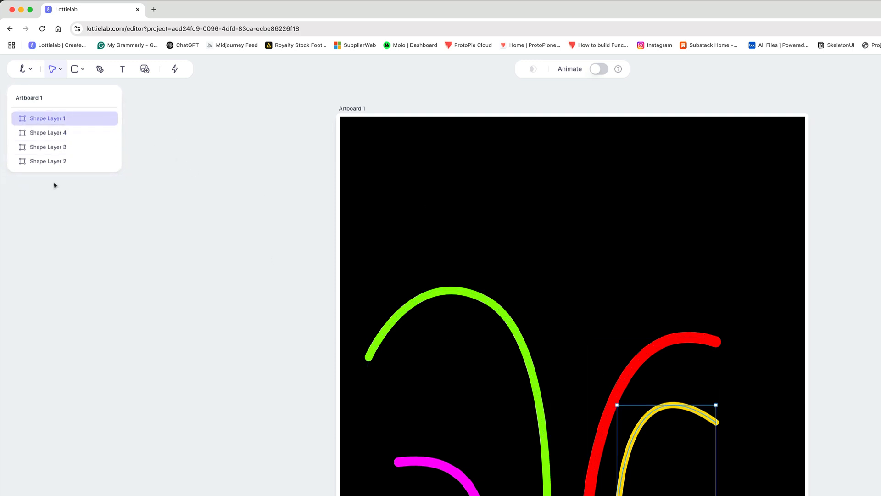
Rename the magenta curve's layer "arc 1".
{"action": "left_click", "coordinate": [57, 161]}
{"action": "double_click", "coordinate": [56, 161]}
{"action": "type", "text": "ar"}
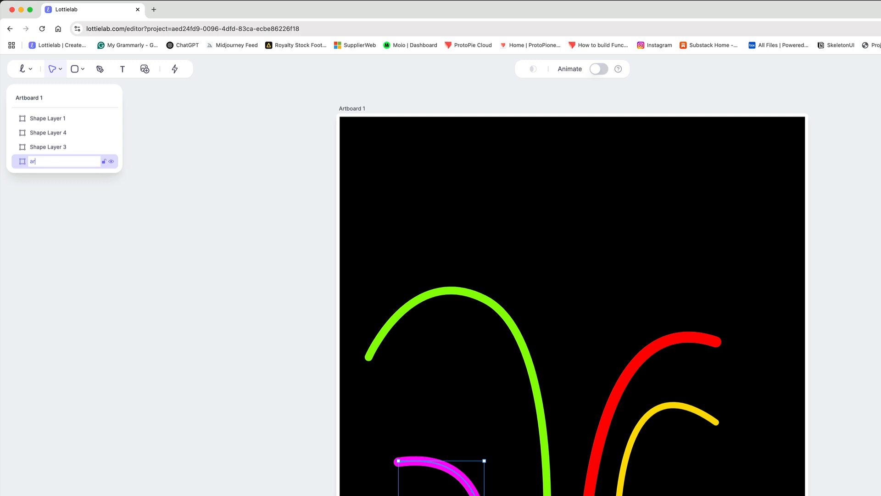
{"action": "type", "text": "c 1"}
{"action": "key", "text": "Return"}
Rename the green curve's layer "arc 2".
{"action": "left_click", "coordinate": [48, 146]}
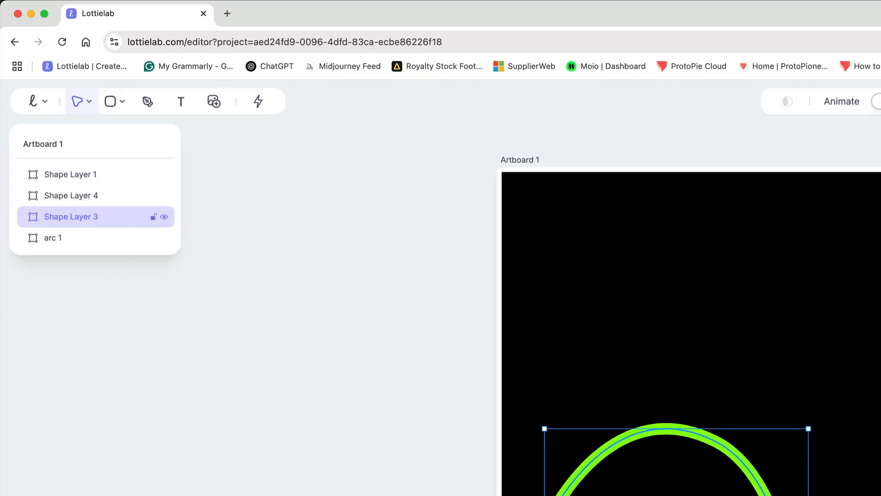
{"action": "double_click", "coordinate": [46, 143]}
{"action": "type", "text": "arc 2"}
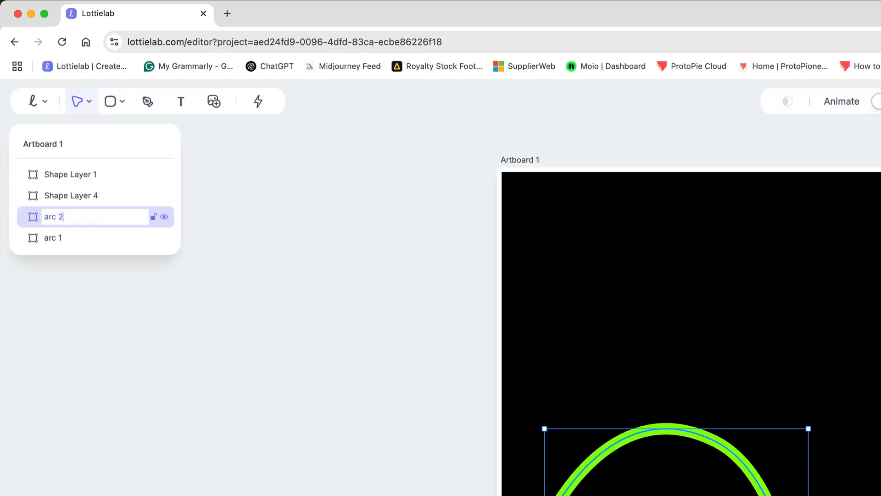
{"action": "key", "text": "Return"}
Rename the red curve's layer "arc 3".
{"action": "double_click", "coordinate": [110, 200]}
{"action": "type", "text": "arc"}
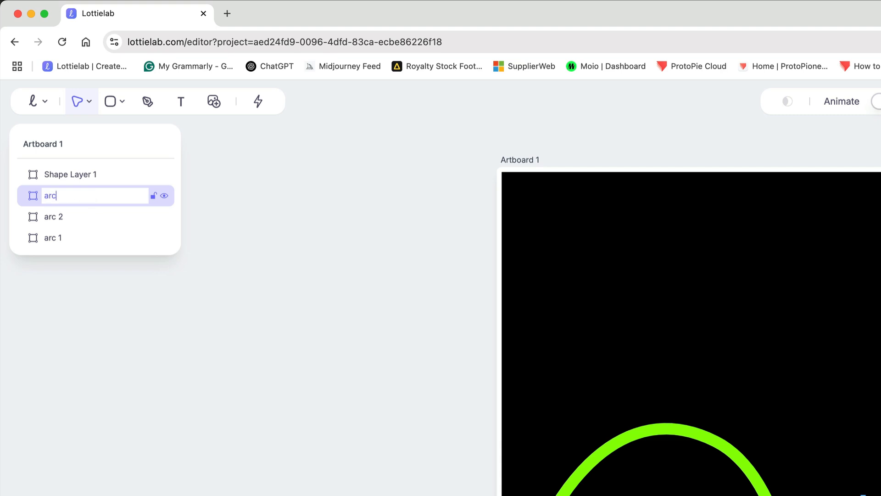
{"action": "type", "text": " 3"}
{"action": "key", "text": "Return"}
Rename the yellow curve's layer "arc 4".
{"action": "left_click", "coordinate": [64, 175]}
{"action": "double_click", "coordinate": [64, 175]}
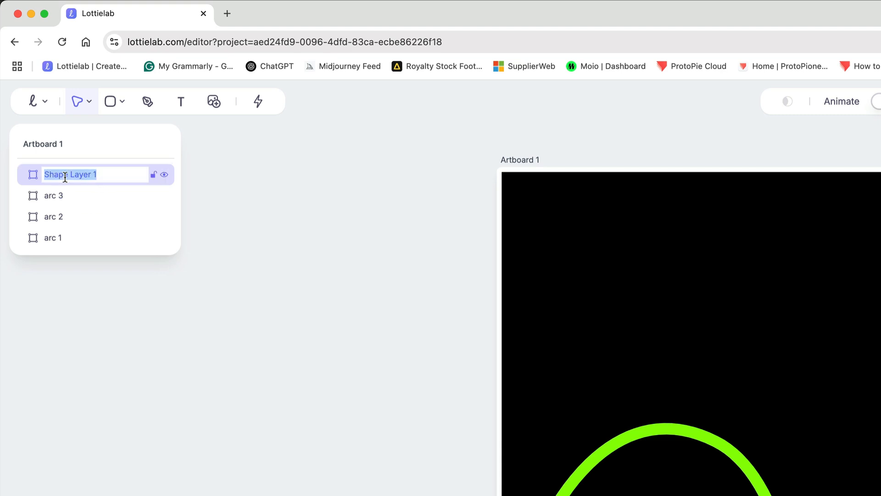
{"action": "type", "text": "arc"}
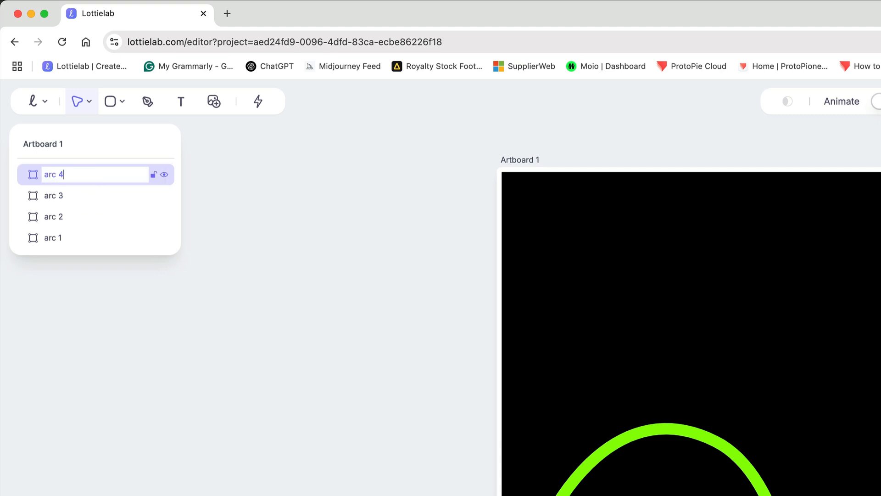
{"action": "type", "text": " 4"}
{"action": "key", "text": "Return"}
Group the four arc layers, name the group "arcs" and collapse it.
{"action": "left_click", "coordinate": [58, 235], "text": "shift"}
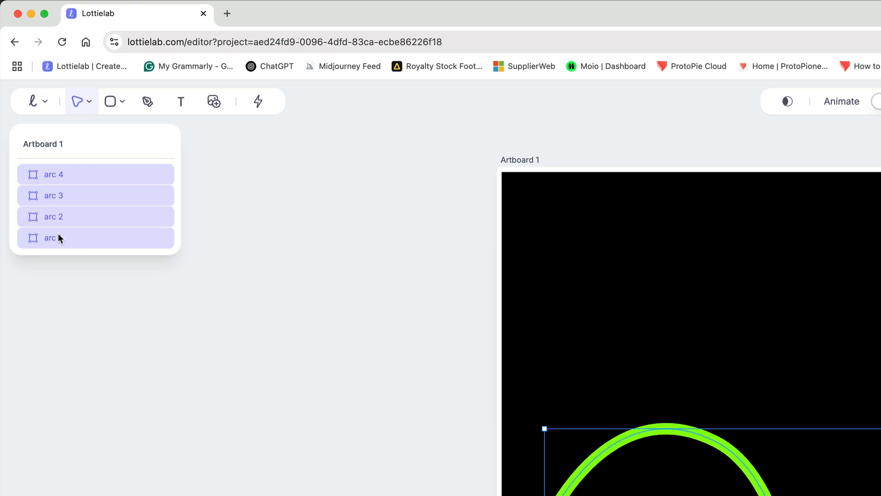
{"action": "key", "text": "super+g"}
{"action": "double_click", "coordinate": [61, 174]}
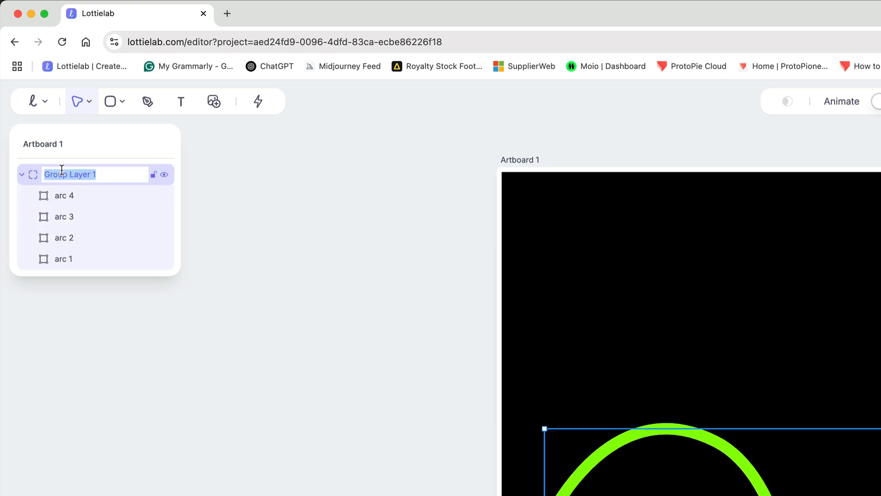
{"action": "type", "text": "arcs"}
{"action": "key", "text": "Return"}
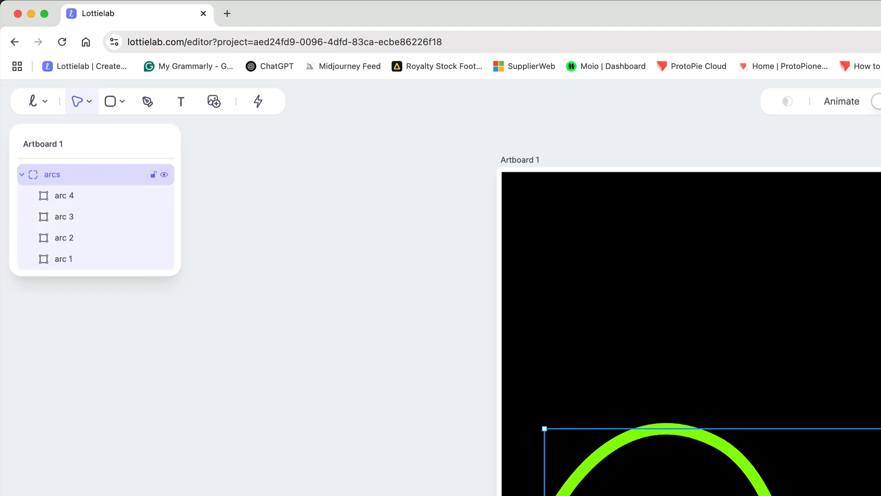
{"action": "left_click", "coordinate": [21, 176]}
{"action": "left_click", "coordinate": [606, 321]}
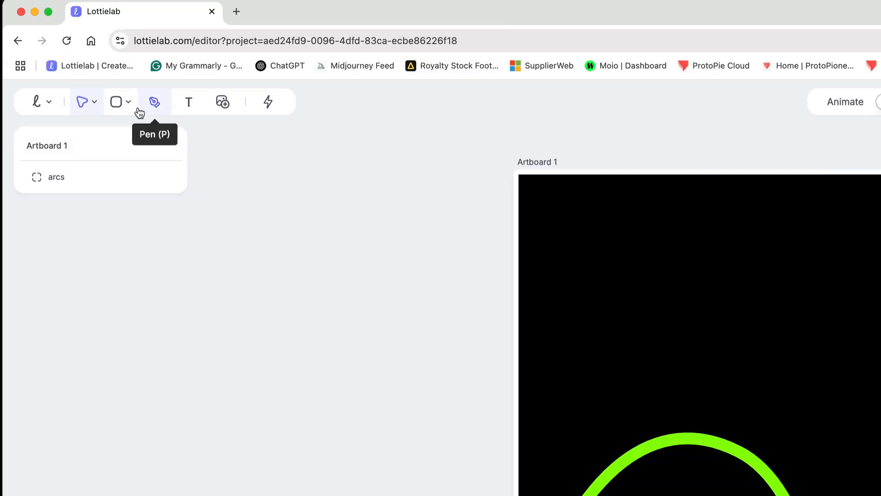
Draw a small triangle about 15.5 wide and high between the magenta and green curves, with a corner radius of 1.
{"action": "left_click", "coordinate": [63, 53]}
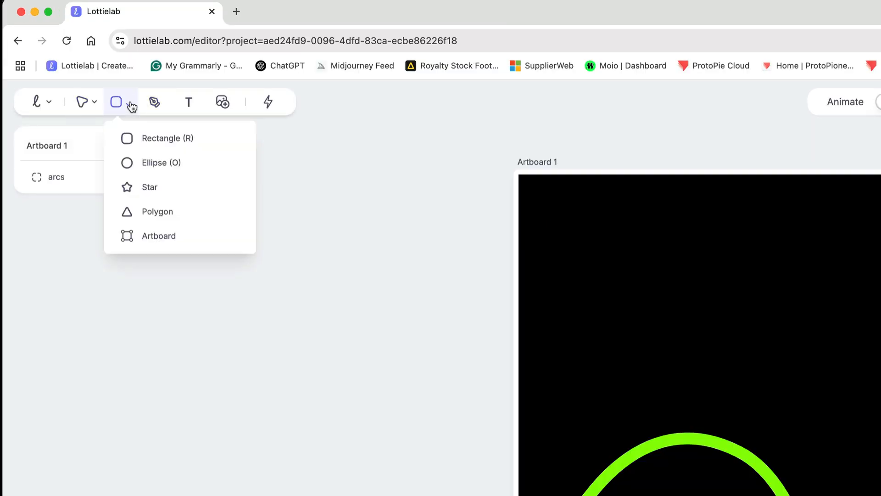
{"action": "left_click", "coordinate": [144, 214]}
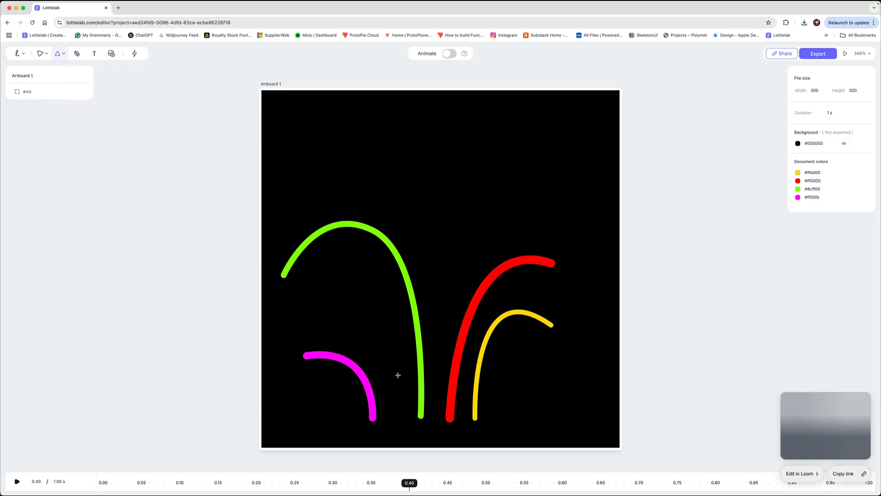
{"action": "left_click_drag", "start_coordinate": [388, 383], "coordinate": [404, 400]}
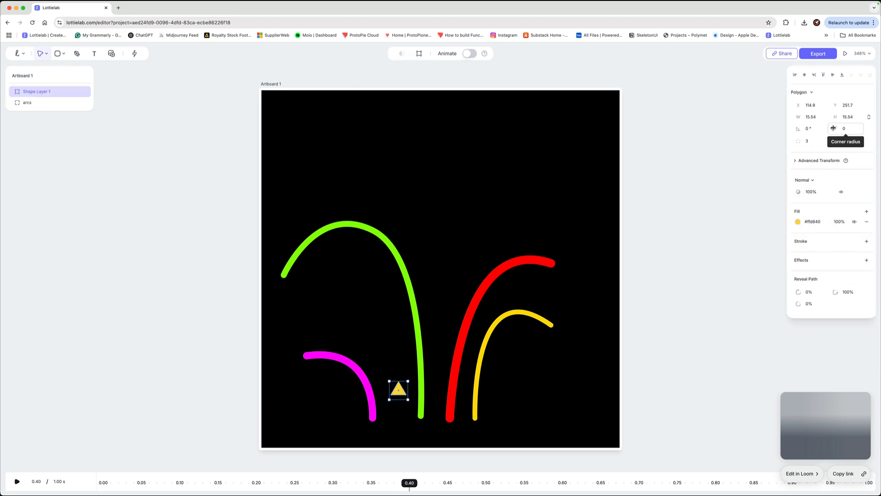
{"action": "left_click_drag", "start_coordinate": [834, 129], "coordinate": [838, 128]}
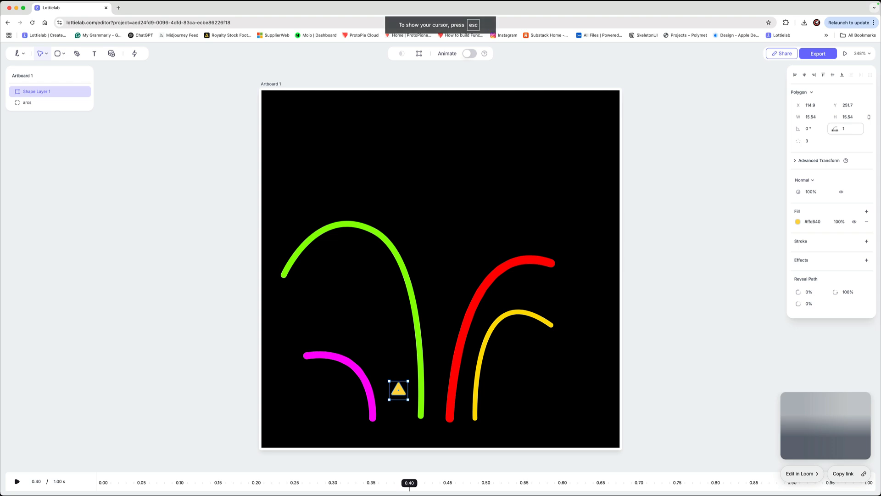
{"action": "left_click_drag", "start_coordinate": [837, 128], "coordinate": [836, 128]}
Move the triangle to X 110, Y 263 and fill it with the red curve's color, #ff0000.
{"action": "left_click_drag", "start_coordinate": [405, 394], "coordinate": [399, 409]}
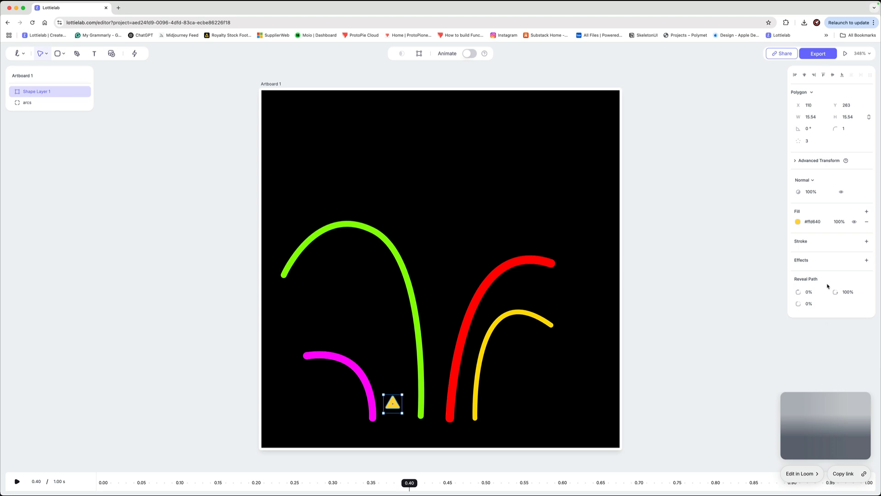
{"action": "left_click", "coordinate": [810, 222]}
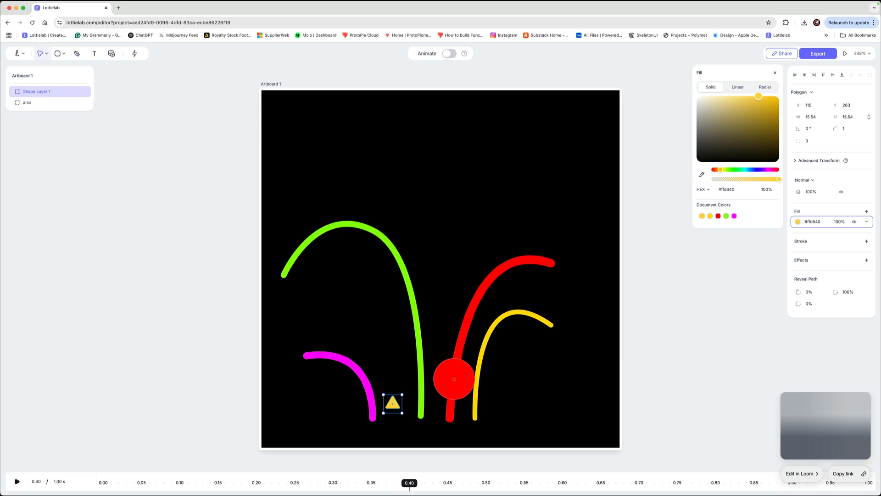
{"action": "left_click", "coordinate": [453, 379]}
Duplicate the red triangle to X 145, Y 261 and fill the copy with the green curve's color, #8cff00.
{"action": "left_click_drag", "start_coordinate": [394, 406], "coordinate": [436, 402]}
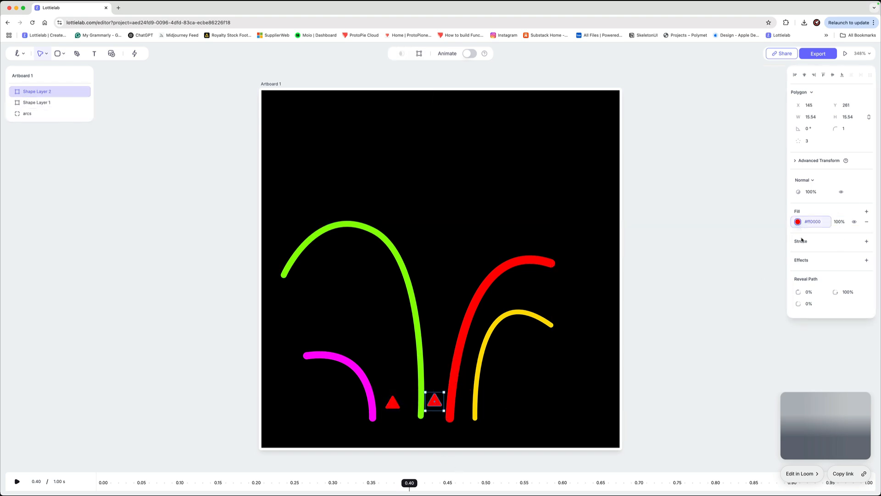
{"action": "left_click", "coordinate": [798, 222]}
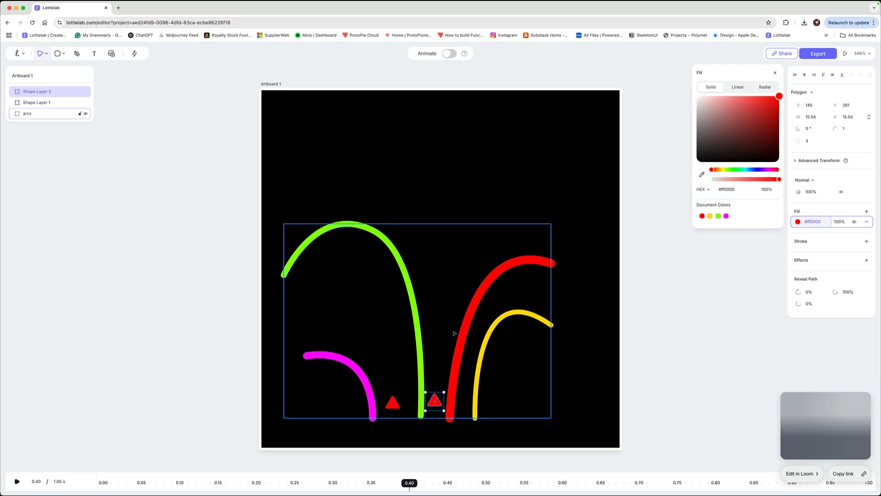
{"action": "left_click", "coordinate": [702, 175]}
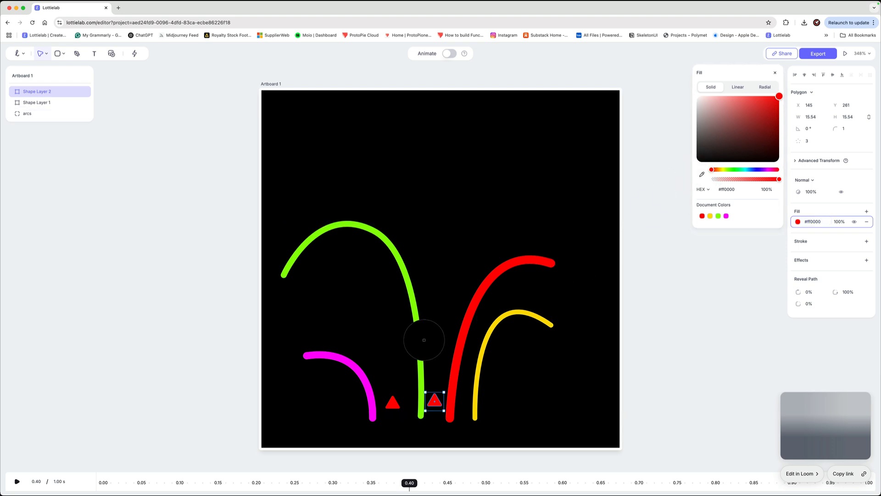
{"action": "left_click", "coordinate": [419, 339]}
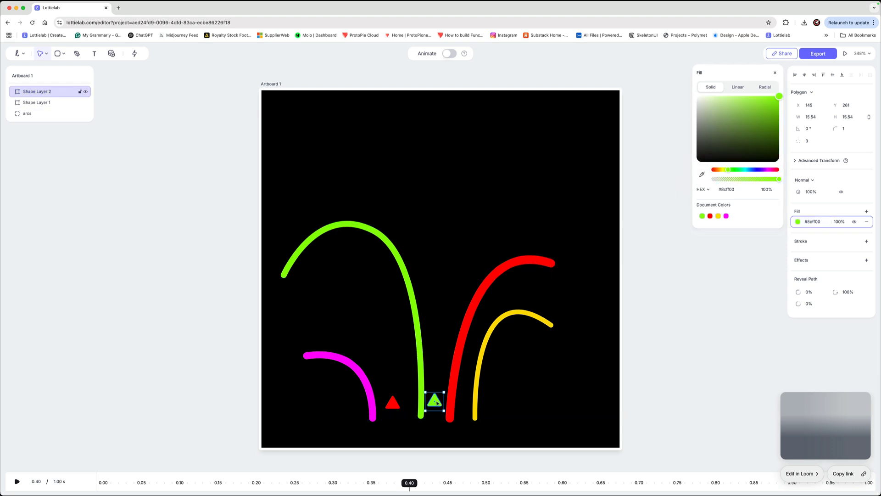
Duplicate the green triangle to X 188, Y 261 and fill the copy with the magenta curve's color, #ff00fb.
{"action": "key", "text": "alt"}
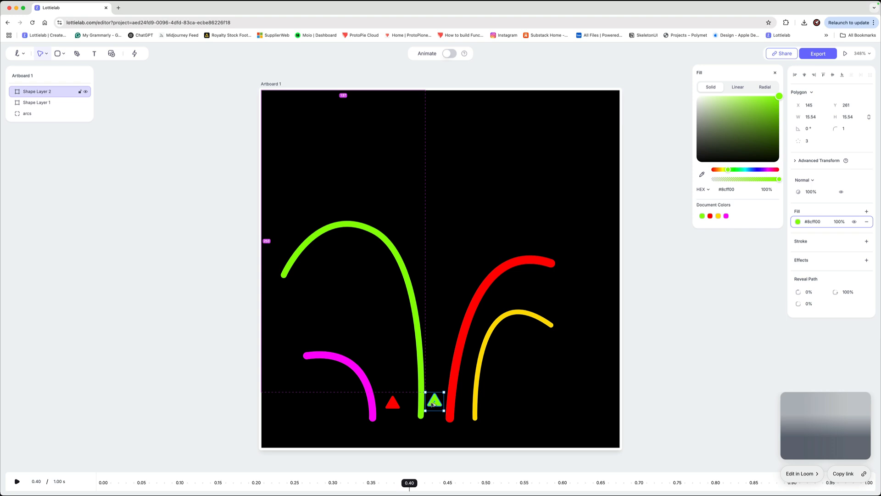
{"action": "left_click_drag", "start_coordinate": [432, 403], "coordinate": [486, 402]}
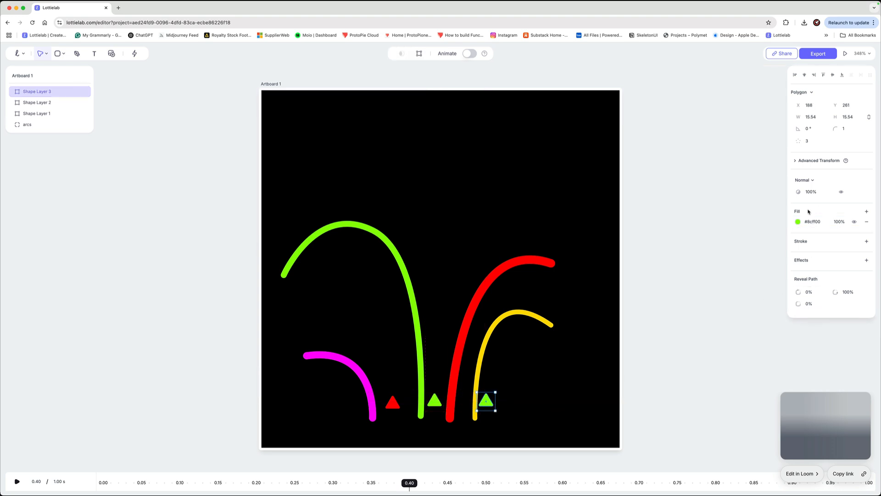
{"action": "left_click", "coordinate": [799, 222]}
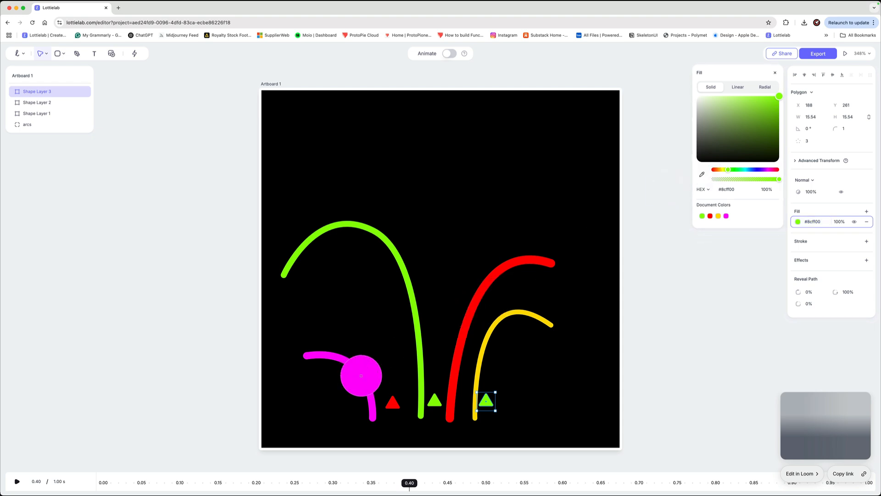
{"action": "left_click", "coordinate": [361, 376]}
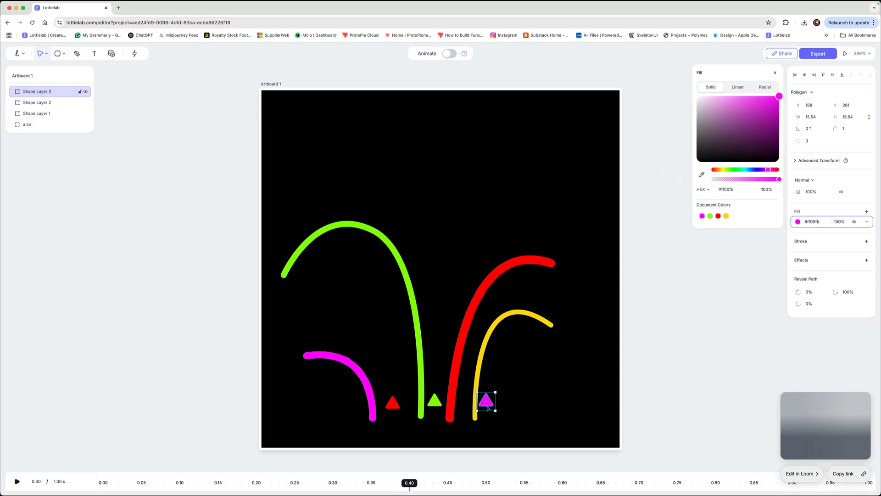
Duplicate the magenta triangle to about X 218, Y 267 and fill the copy with the yellow curve's color.
{"action": "left_click_drag", "start_coordinate": [490, 403], "coordinate": [527, 409]}
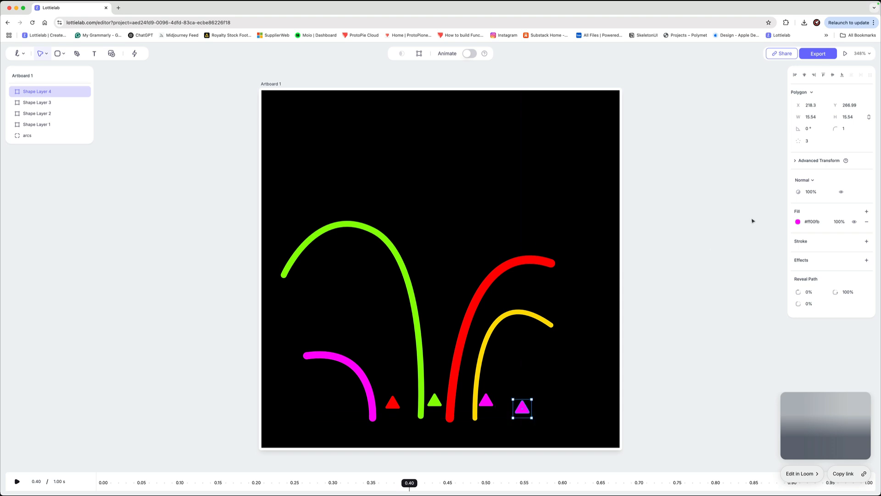
{"action": "left_click", "coordinate": [799, 224]}
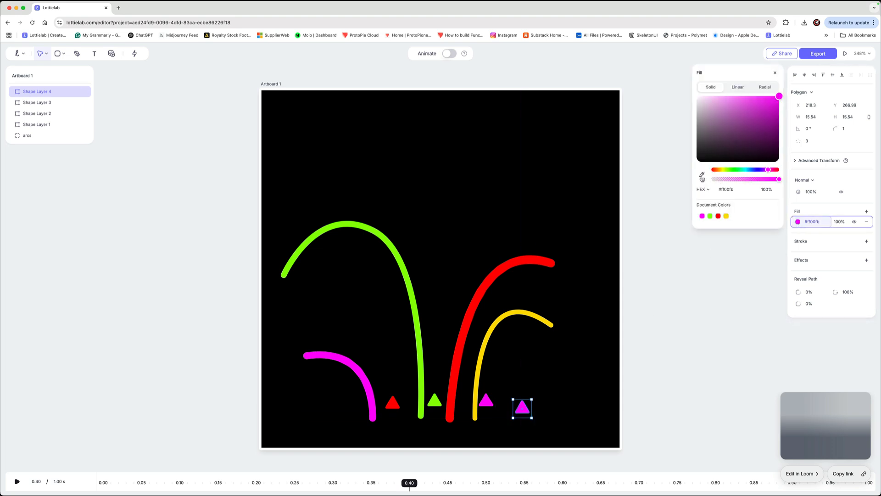
{"action": "left_click", "coordinate": [702, 175]}
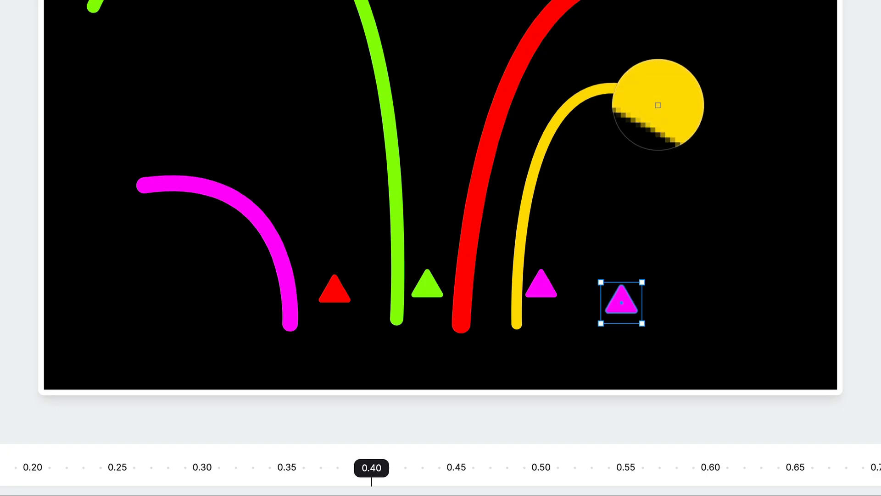
{"action": "left_click", "coordinate": [658, 106]}
Gather the four triangles into a loose cluster around the lower ends of the green and red curves.
{"action": "left_click_drag", "start_coordinate": [626, 299], "coordinate": [465, 254]}
{"action": "left_click_drag", "start_coordinate": [549, 325], "coordinate": [463, 309]}
{"action": "left_click_drag", "start_coordinate": [338, 299], "coordinate": [349, 322]}
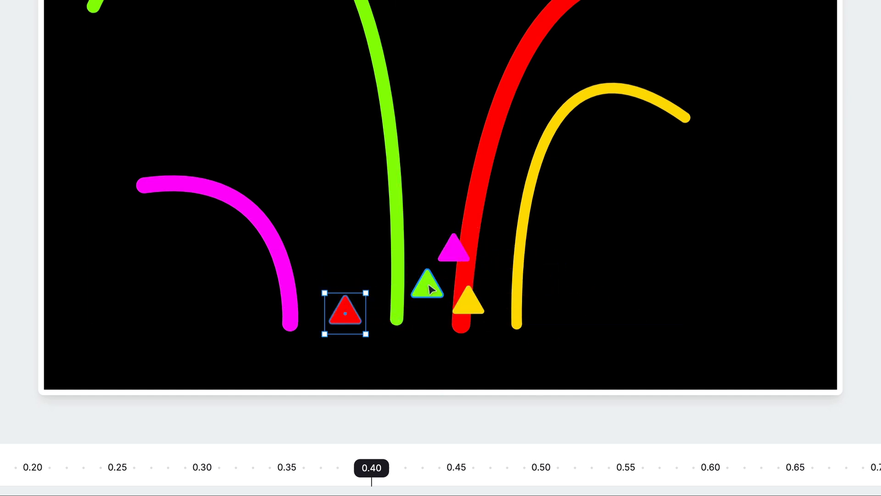
{"action": "left_click_drag", "start_coordinate": [431, 289], "coordinate": [411, 293]}
{"action": "left_click_drag", "start_coordinate": [454, 250], "coordinate": [419, 262]}
{"action": "left_click_drag", "start_coordinate": [410, 294], "coordinate": [389, 302]}
{"action": "left_click_drag", "start_coordinate": [470, 307], "coordinate": [477, 312]}
{"action": "left_click_drag", "start_coordinate": [355, 316], "coordinate": [411, 304]}
{"action": "key", "text": "ctrl+z"}
{"action": "key", "text": "ctrl+z"}
Shift the magenta curve slightly right and up toward the green curve, and move the yellow curve slightly right.
{"action": "left_click", "coordinate": [262, 233]}
{"action": "double_click", "coordinate": [262, 232]}
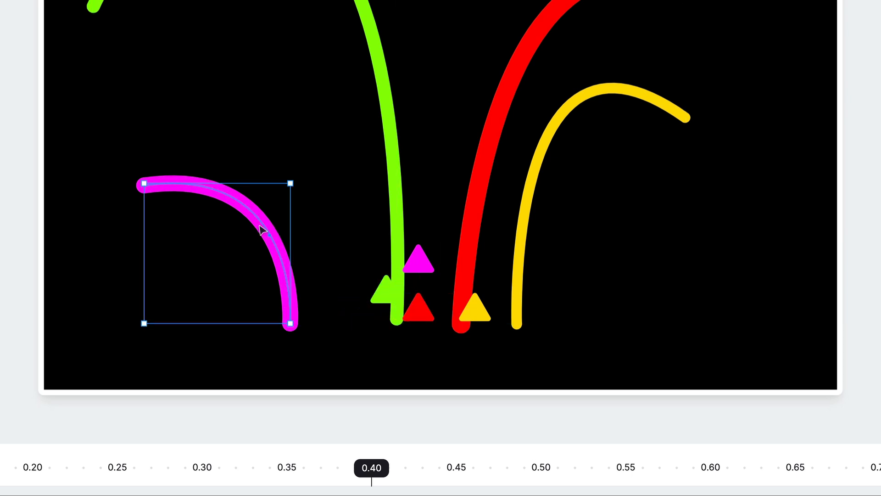
{"action": "left_click_drag", "start_coordinate": [262, 230], "coordinate": [289, 228]}
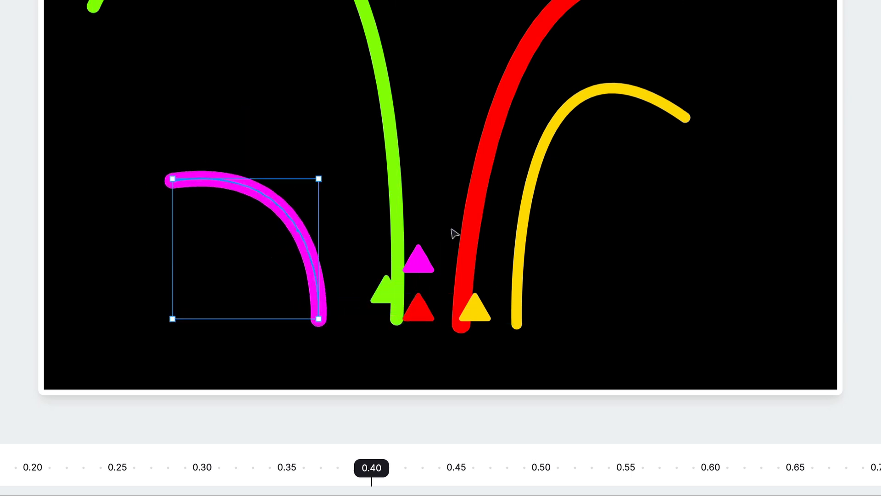
{"action": "left_click_drag", "start_coordinate": [548, 151], "coordinate": [575, 148]}
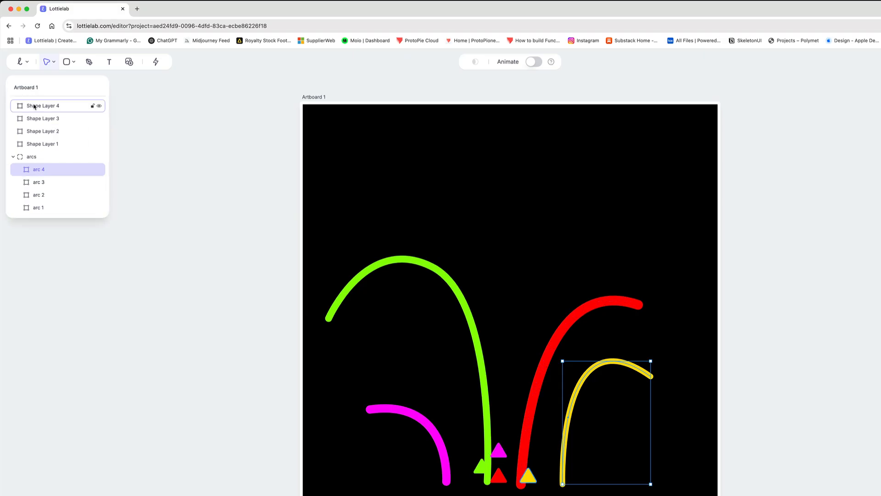
Rename the yellow triangle's layer "triangle 4".
{"action": "left_click", "coordinate": [40, 106]}
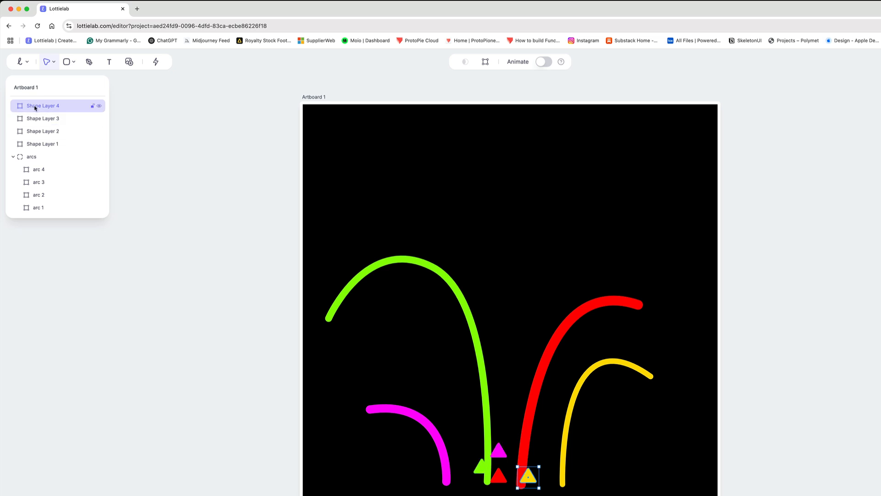
{"action": "double_click", "coordinate": [34, 106]}
{"action": "type", "text": "tr"}
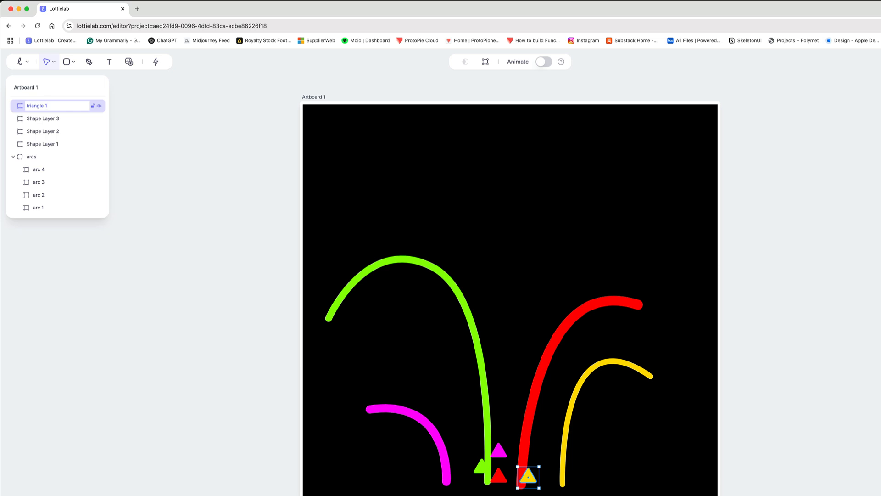
{"action": "type", "text": "iangle 4"}
{"action": "key", "text": "Return"}
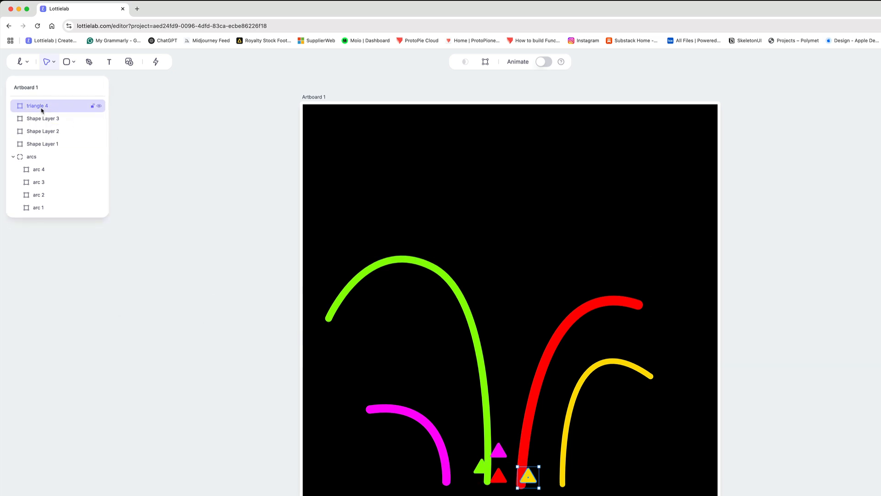
Rename the green triangle's layer "triangle 1".
{"action": "right_click", "coordinate": [480, 467]}
{"action": "right_click", "coordinate": [481, 467]}
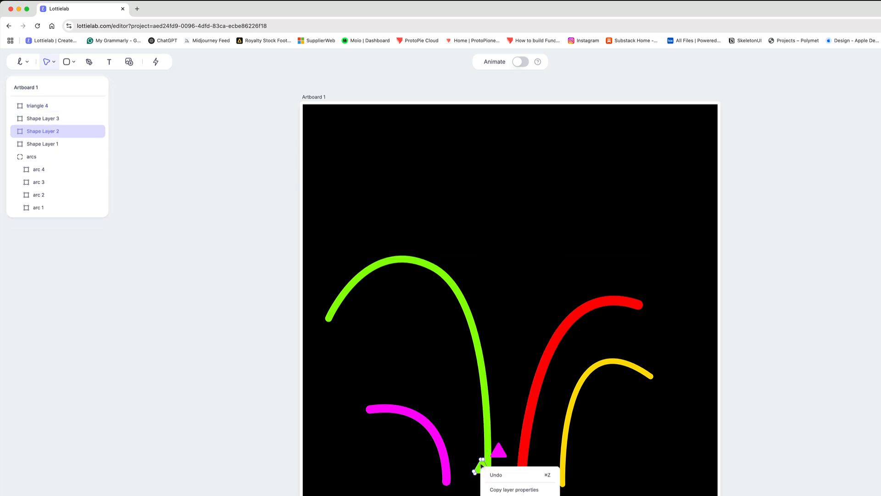
{"action": "left_click", "coordinate": [454, 449]}
{"action": "left_click", "coordinate": [480, 467]}
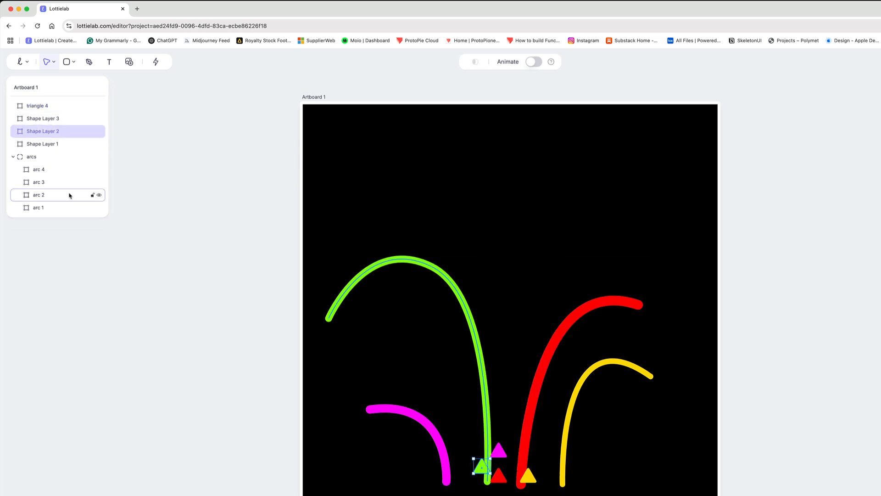
{"action": "double_click", "coordinate": [43, 131]}
{"action": "type", "text": "triangle 1"}
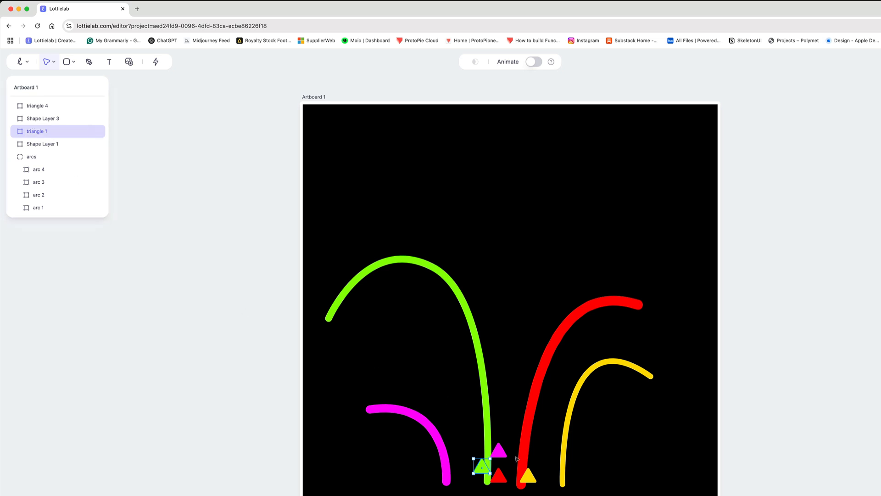
Rename the magenta triangle's layer "triangle 3".
{"action": "left_click", "coordinate": [499, 454]}
{"action": "double_click", "coordinate": [53, 116]}
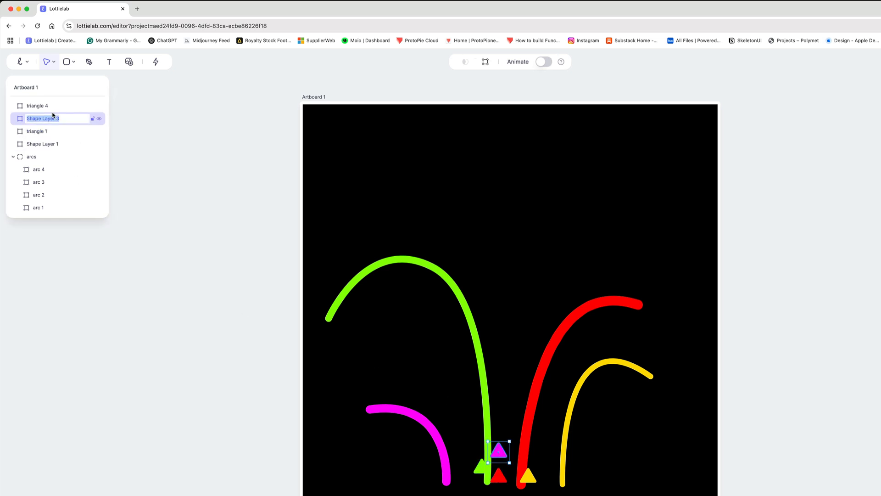
{"action": "type", "text": "triangle"}
{"action": "key", "text": "Return"}
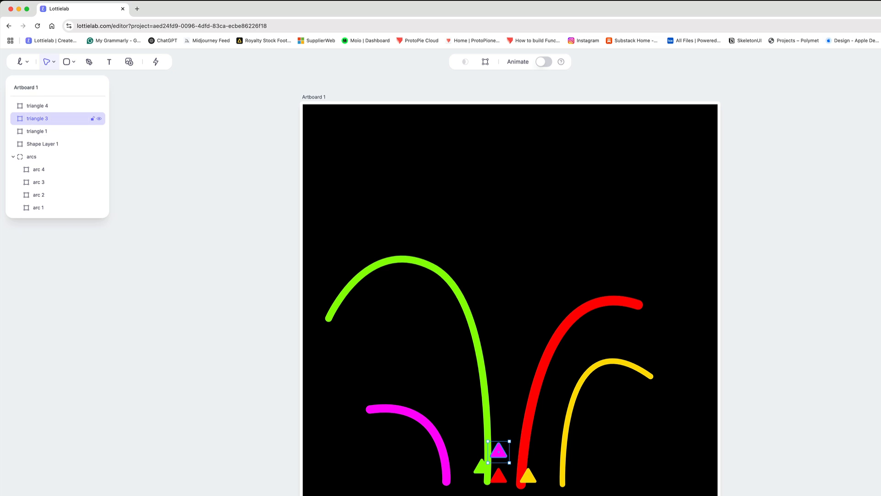
Rename the red triangle's layer "triangle 2" and reorder it between triangle 3 and triangle 1.
{"action": "left_click", "coordinate": [503, 482]}
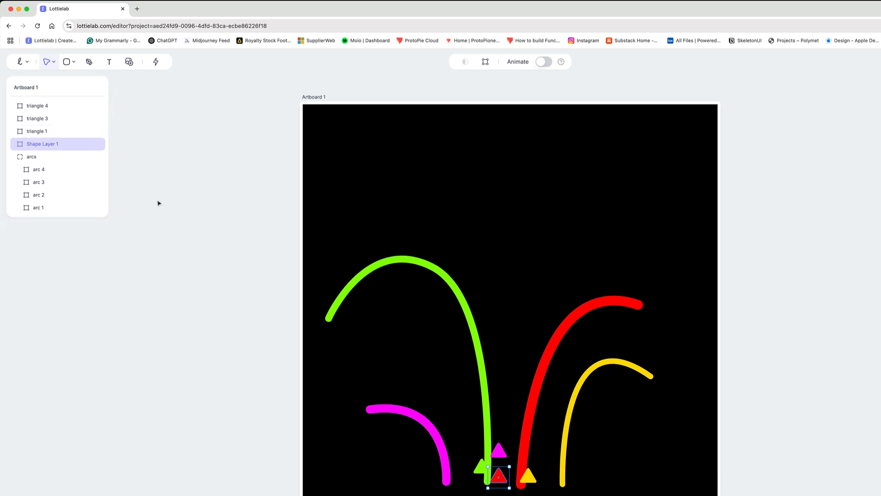
{"action": "left_click", "coordinate": [45, 131]}
{"action": "left_click", "coordinate": [45, 145]}
{"action": "double_click", "coordinate": [44, 145]}
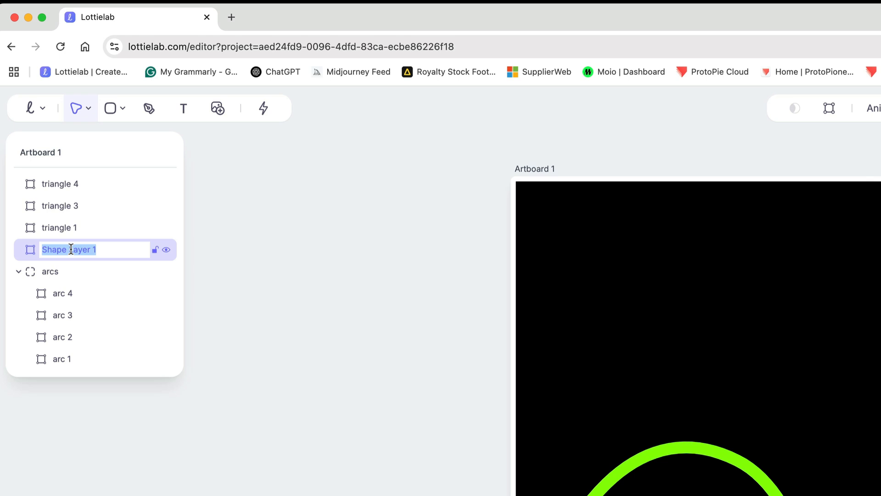
{"action": "type", "text": "triangle "}
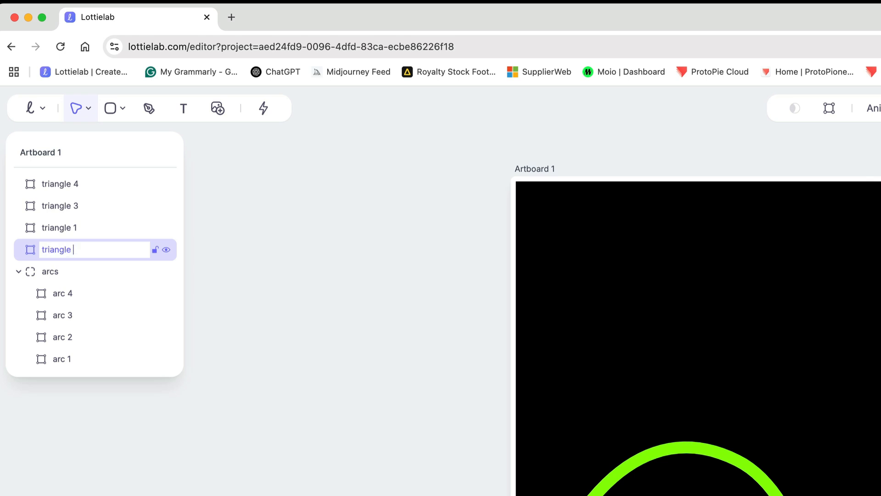
{"action": "type", "text": "2"}
{"action": "key", "text": "Return"}
{"action": "left_click_drag", "start_coordinate": [65, 255], "coordinate": [68, 213]}
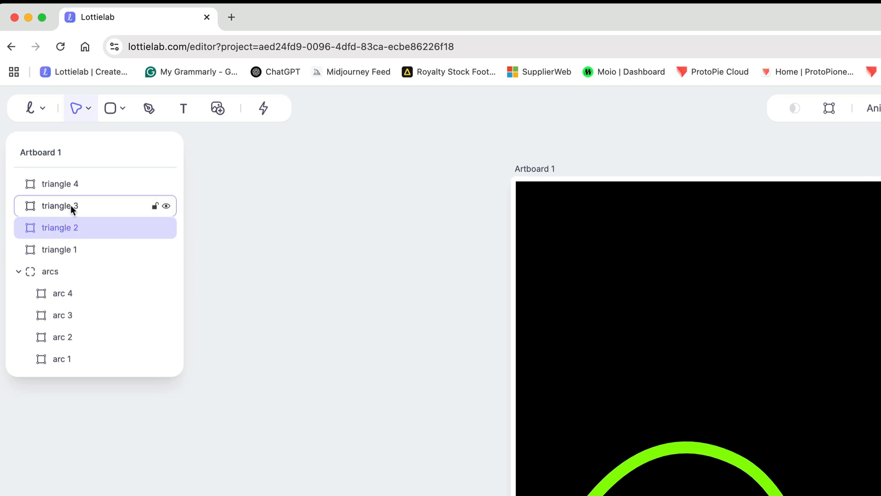
Group the four triangle layers and name the group "triangles".
{"action": "left_click", "coordinate": [73, 182], "text": "shift"}
{"action": "left_click", "coordinate": [76, 247], "text": "shift"}
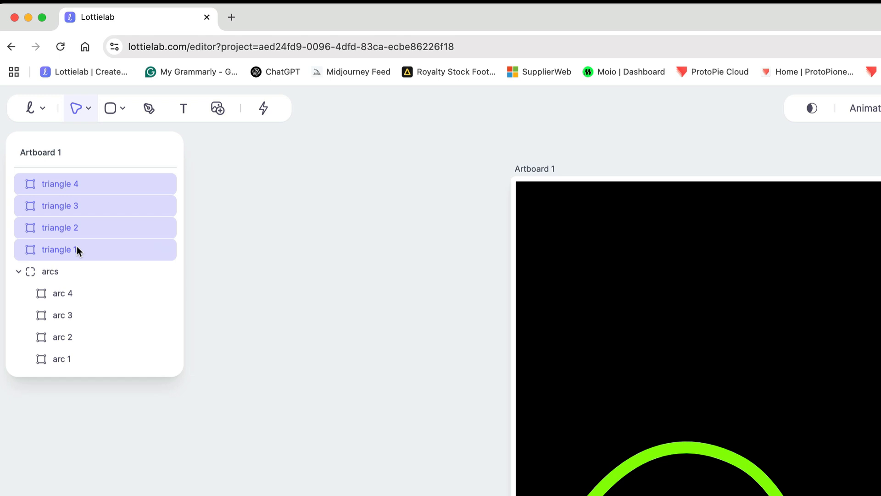
{"action": "key", "text": "super+g"}
{"action": "double_click", "coordinate": [56, 183]}
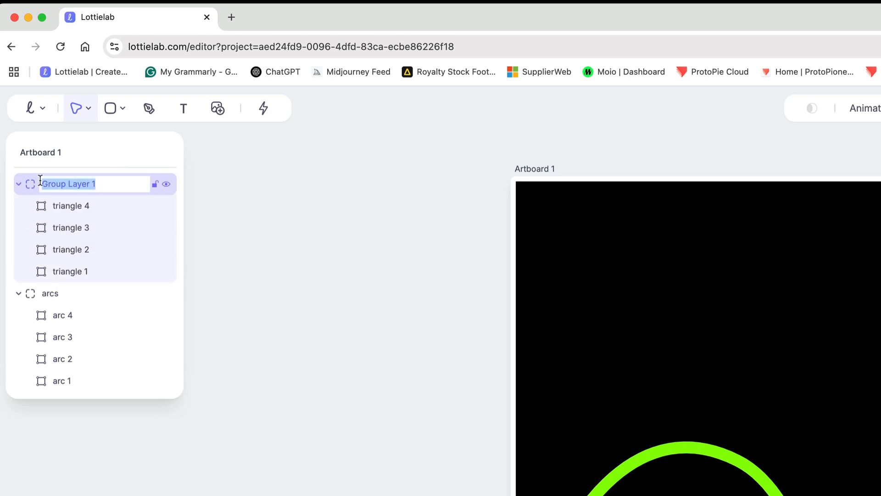
{"action": "type", "text": "trinagles"}
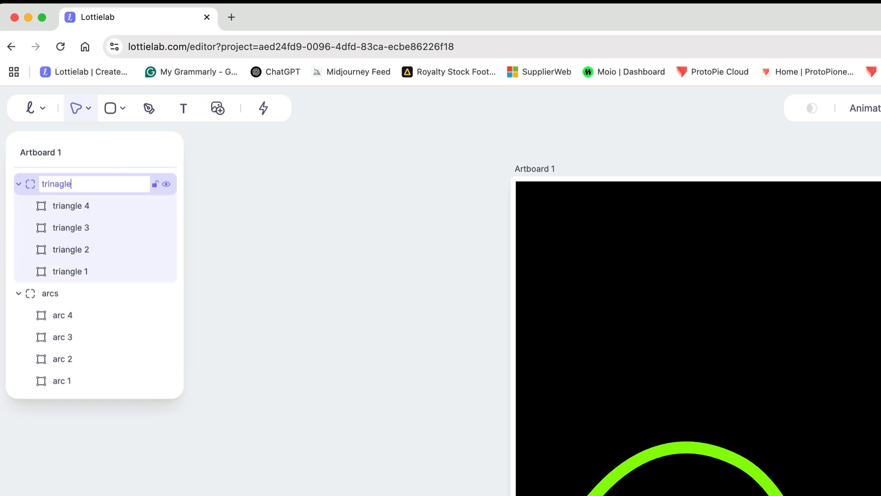
{"action": "key", "text": "BackSpace"}
{"action": "key", "text": "BackSpace"}
{"action": "key", "text": "BackSpace"}
{"action": "key", "text": "BackSpace"}
{"action": "type", "text": "angles"}
{"action": "key", "text": "Return"}
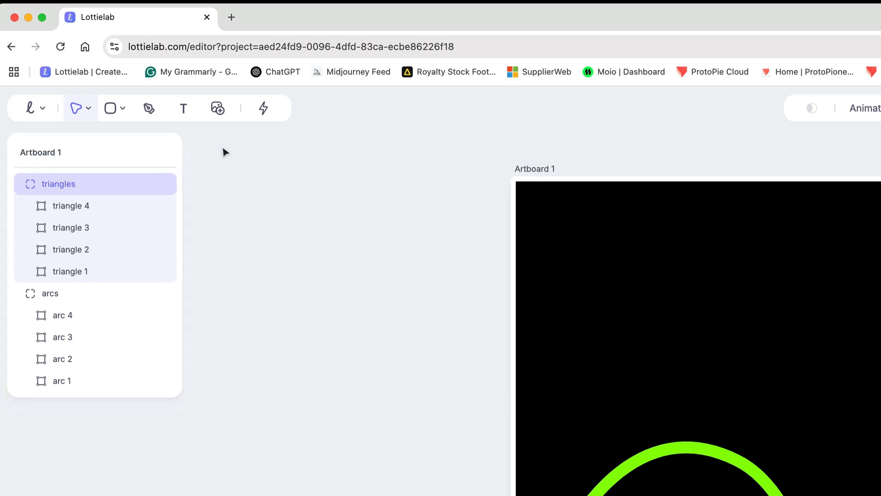
Draw a five-pointed star about 13.5 by 12.4 between the magenta and green arcs and set its ratio to 49.7%.
{"action": "left_click", "coordinate": [289, 295]}
{"action": "left_click", "coordinate": [121, 109]}
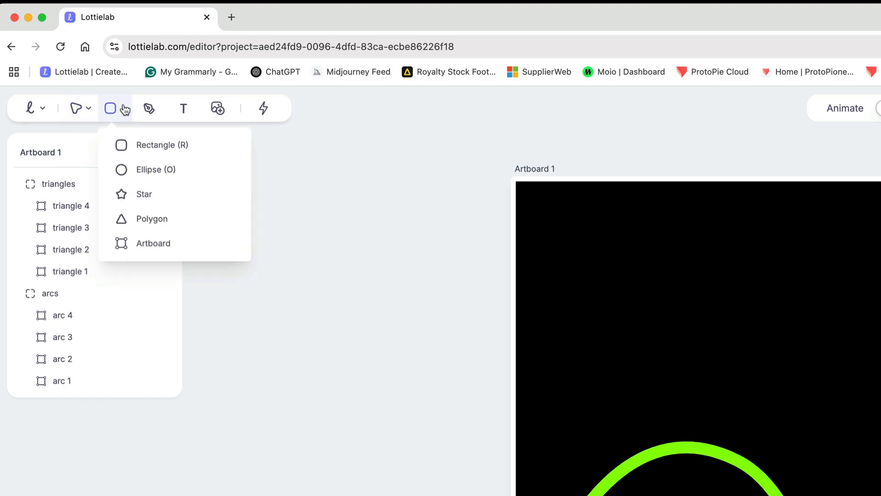
{"action": "left_click", "coordinate": [134, 193]}
{"action": "left_click_drag", "start_coordinate": [325, 383], "coordinate": [344, 400]}
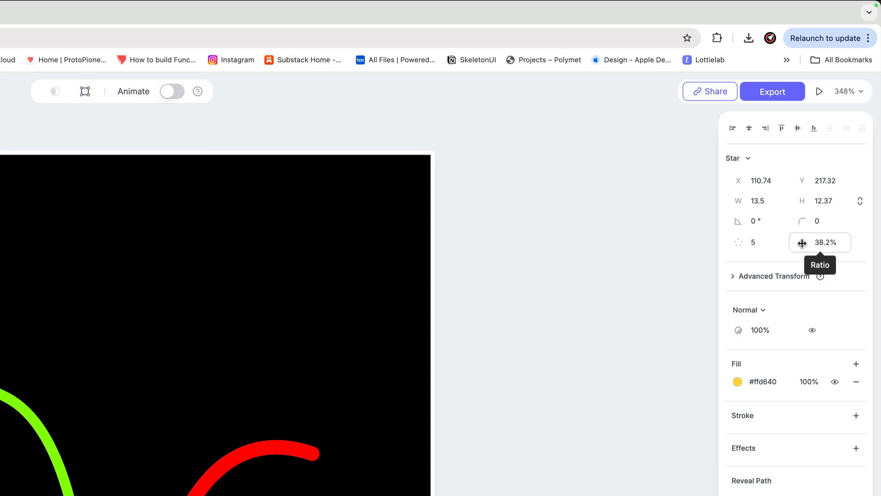
{"action": "left_click_drag", "start_coordinate": [830, 157], "coordinate": [849, 161]}
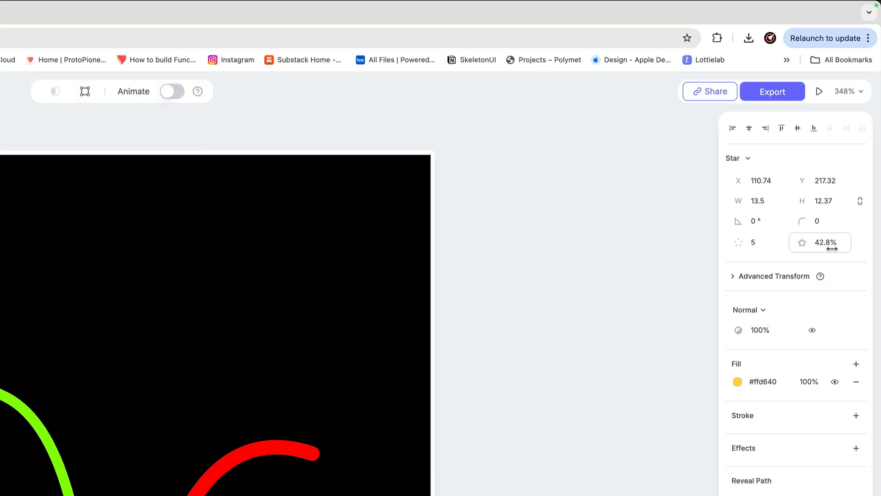
{"action": "left_click_drag", "start_coordinate": [833, 249], "coordinate": [872, 273]}
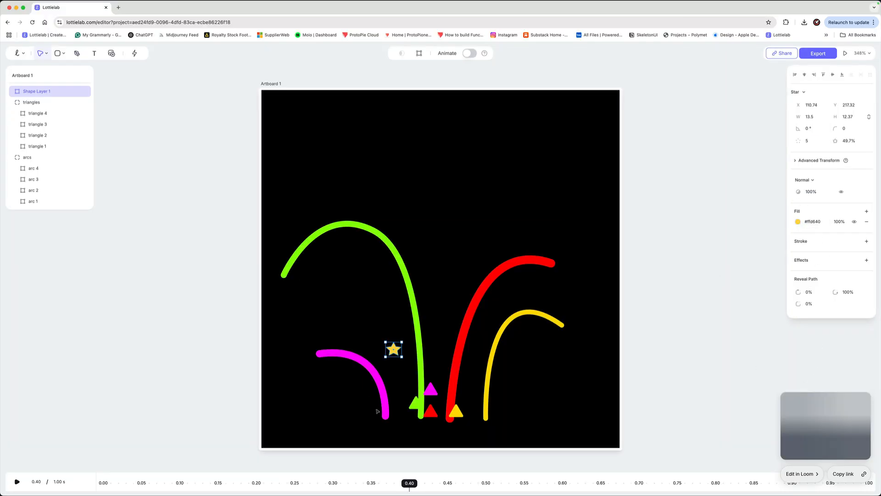
Duplicate the star into a set of four around the triangles, with the two outer copies scaled down to about 10.8 wide.
{"action": "left_click_drag", "start_coordinate": [394, 349], "coordinate": [451, 393]}
{"action": "left_click_drag", "start_coordinate": [470, 388], "coordinate": [399, 387]}
{"action": "left_click_drag", "start_coordinate": [394, 354], "coordinate": [471, 397]}
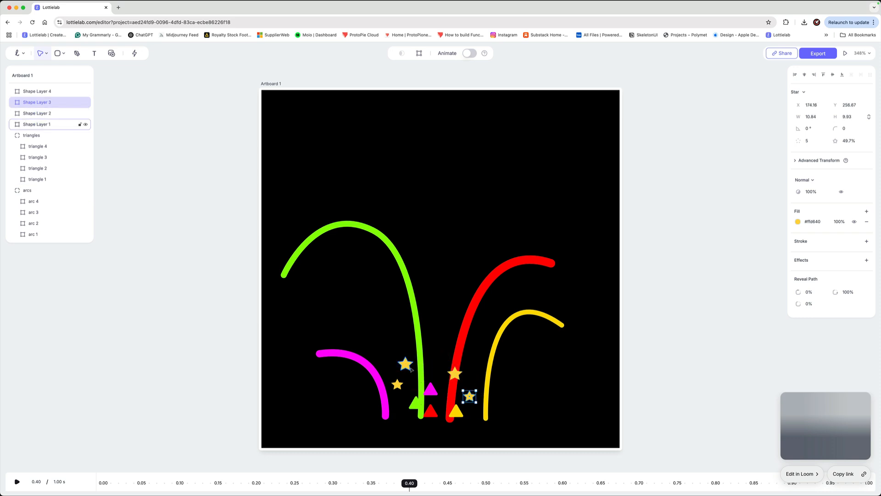
Arrange the stars in a loose arch over the triangles, with one large and one small star on each side.
{"action": "left_click_drag", "start_coordinate": [406, 366], "coordinate": [423, 370]}
{"action": "left_click_drag", "start_coordinate": [400, 389], "coordinate": [400, 402]}
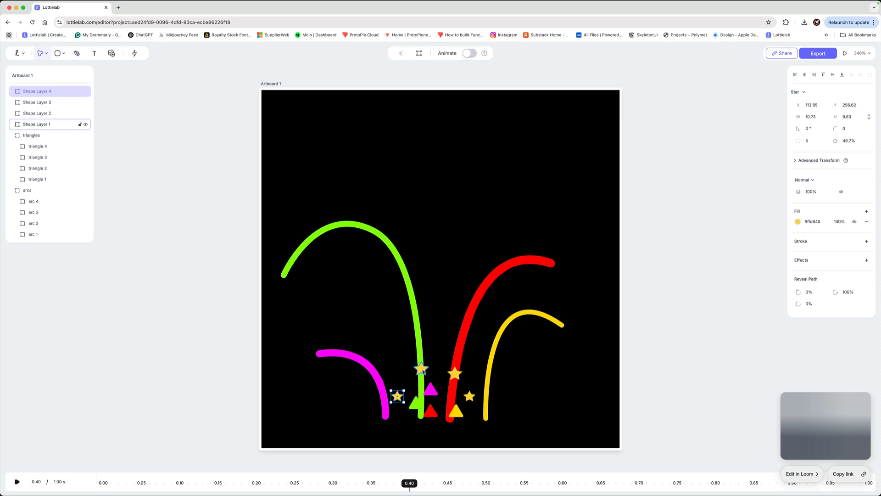
{"action": "left_click_drag", "start_coordinate": [422, 370], "coordinate": [400, 400]}
{"action": "left_click", "coordinate": [398, 396]}
{"action": "left_click_drag", "start_coordinate": [450, 375], "coordinate": [446, 379]}
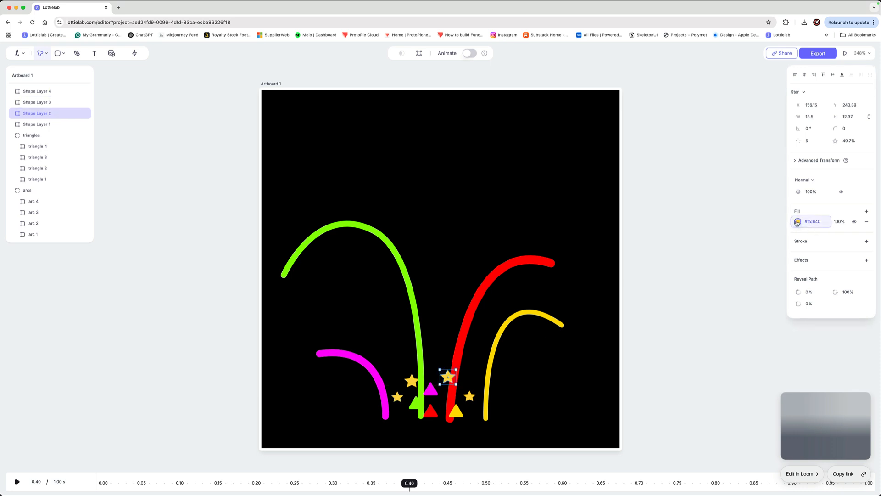
Fill the large star beside the red arc with yellow #ffdd00 sampled from the yellow arc.
{"action": "left_click", "coordinate": [797, 221]}
{"action": "left_click", "coordinate": [703, 176]}
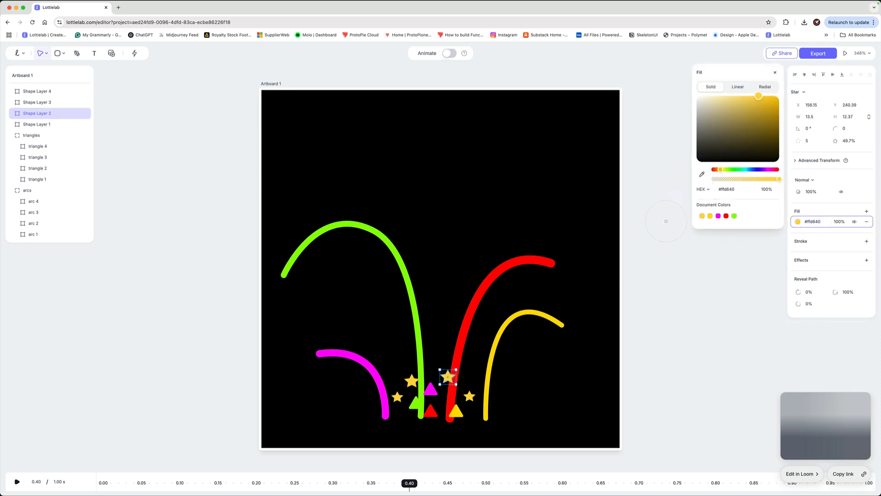
{"action": "left_click", "coordinate": [487, 390]}
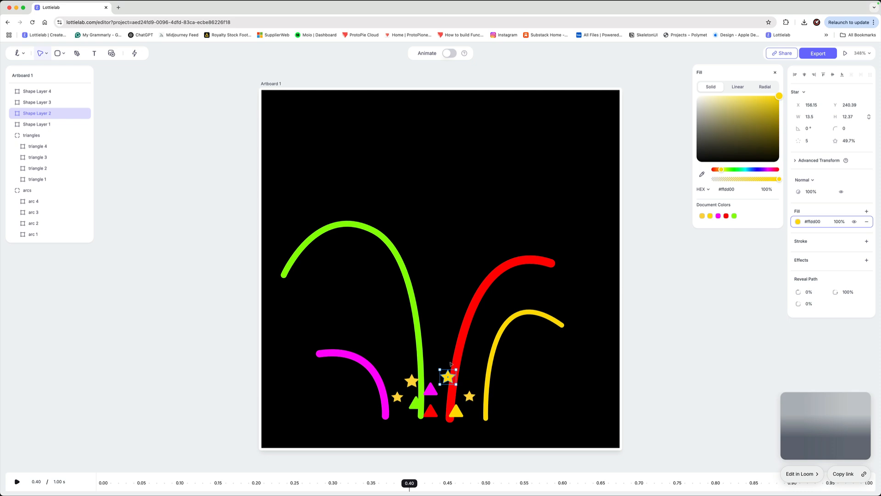
Fill the small star between the red and yellow arcs with red #ff0000 sampled from the red arc.
{"action": "left_click", "coordinate": [469, 395]}
{"action": "left_click", "coordinate": [798, 223]}
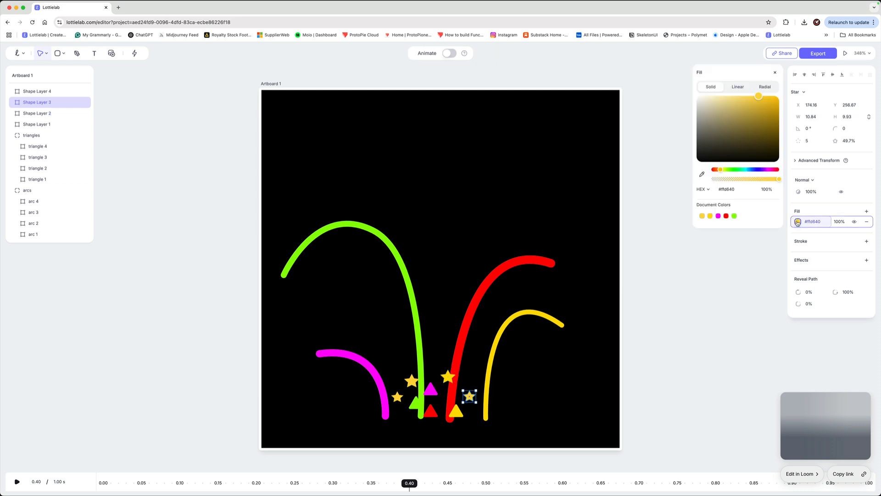
{"action": "left_click", "coordinate": [702, 174]}
{"action": "left_click", "coordinate": [474, 305]}
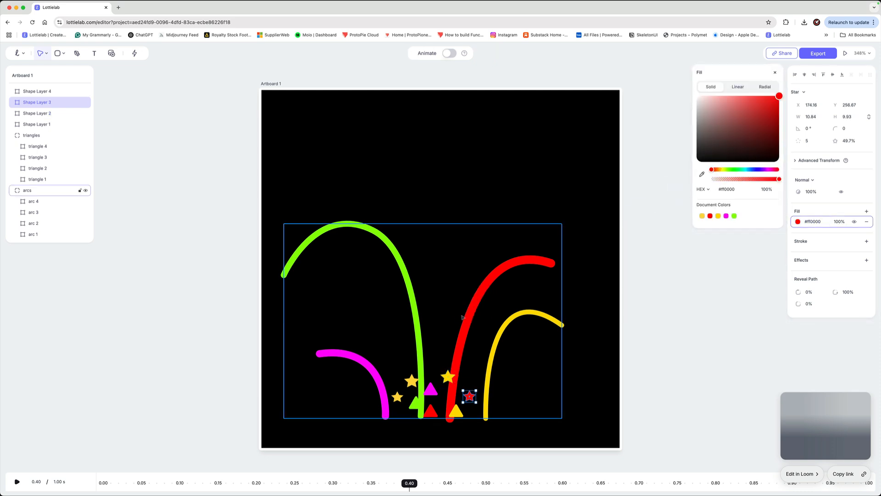
Fill the small star beside the magenta arc with the green sampled from the green arc.
{"action": "left_click", "coordinate": [397, 397]}
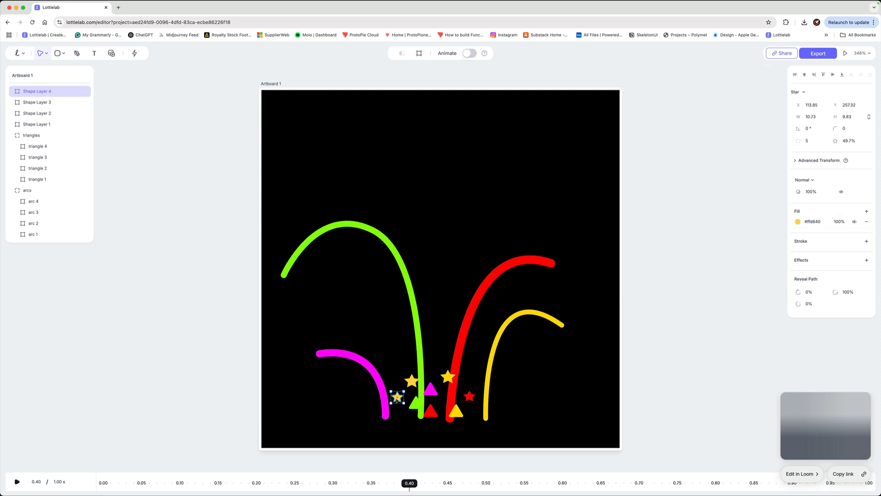
{"action": "left_click", "coordinate": [798, 222]}
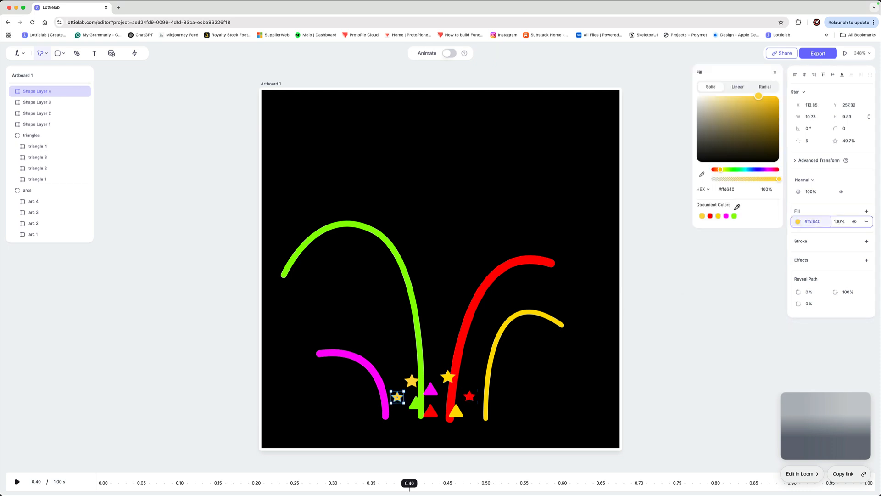
{"action": "left_click", "coordinate": [701, 175]}
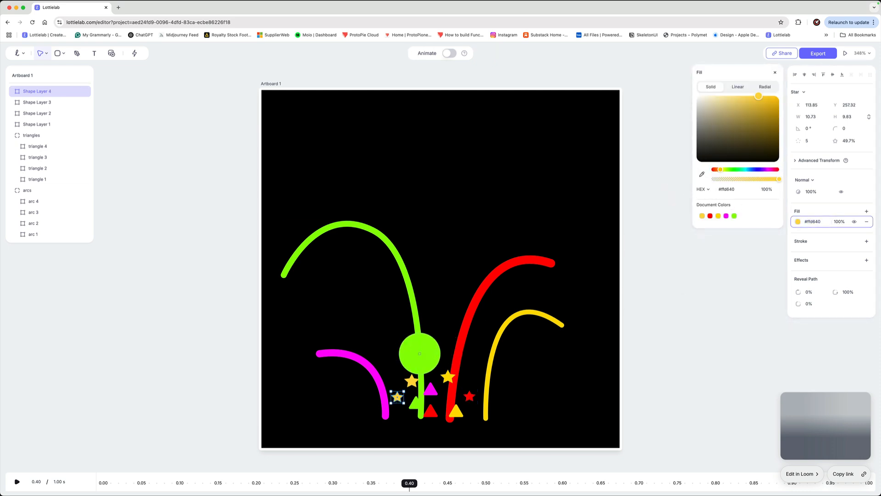
{"action": "left_click", "coordinate": [420, 356]}
Fill the remaining large star near the green arc with magenta #ff00fb sampled from the magenta arc.
{"action": "left_click", "coordinate": [411, 381]}
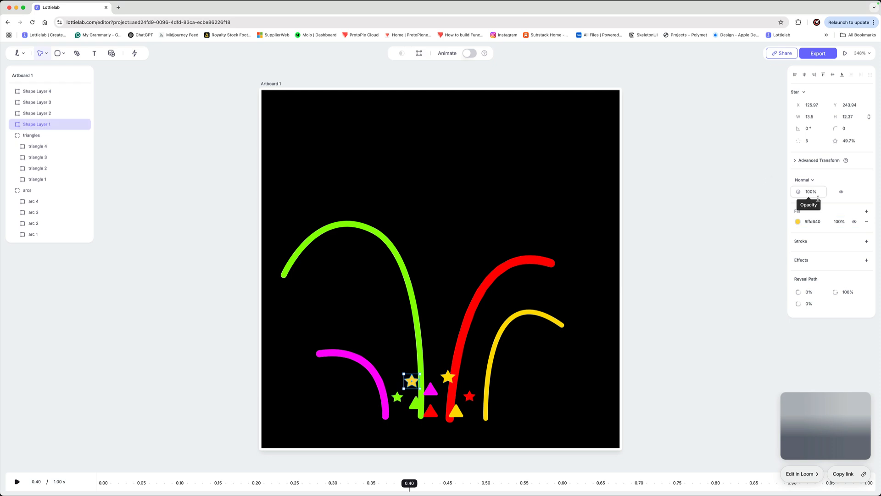
{"action": "left_click", "coordinate": [798, 222]}
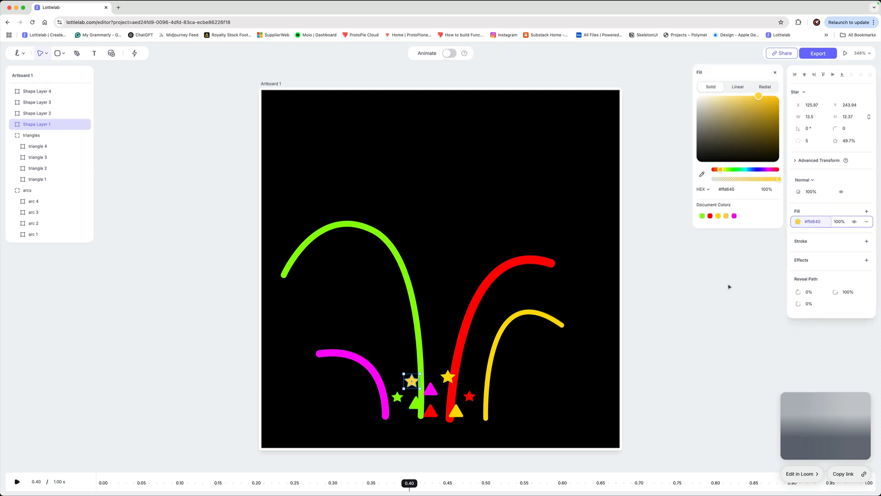
{"action": "left_click", "coordinate": [702, 175]}
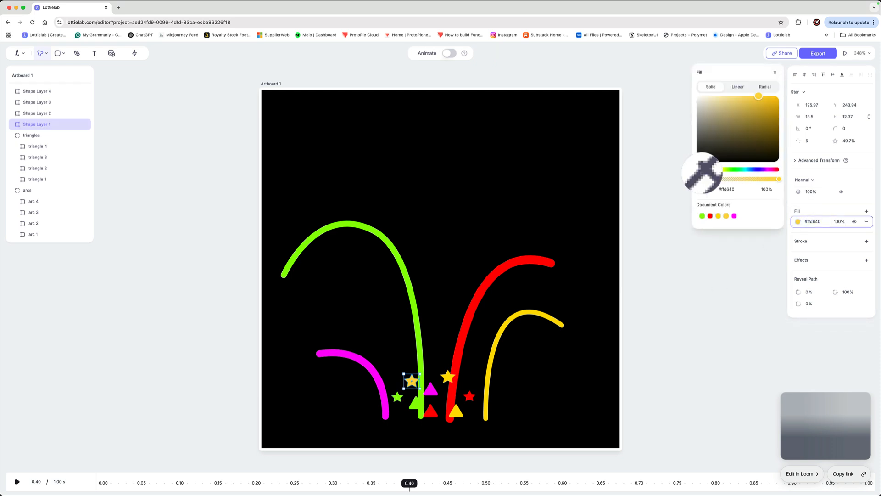
{"action": "left_click", "coordinate": [369, 368]}
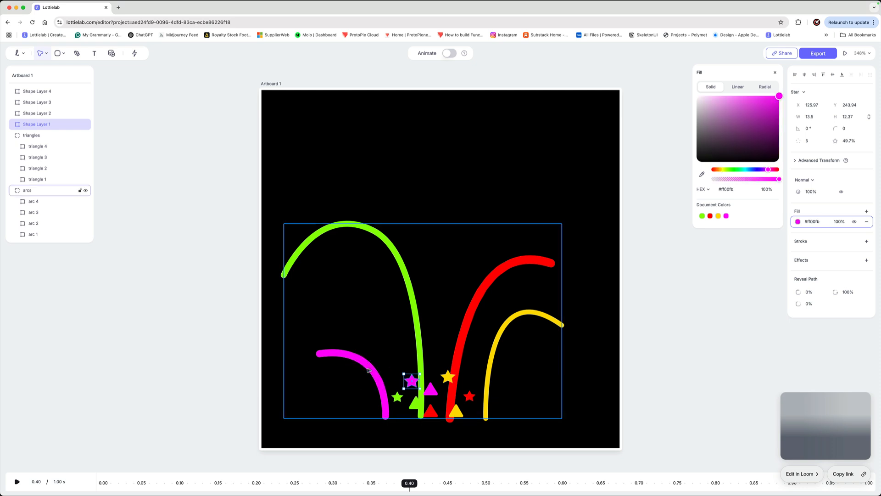
Nudge the magenta star slightly left and up and the green star slightly left, spacing them away from the green triangle.
{"action": "left_click_drag", "start_coordinate": [412, 381], "coordinate": [394, 400]}
{"action": "left_click", "coordinate": [397, 398]}
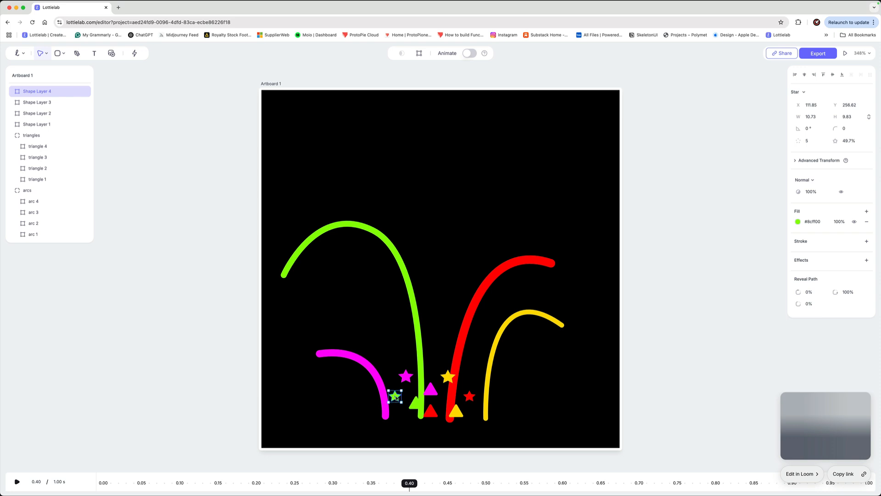
{"action": "double_click", "coordinate": [418, 407]}
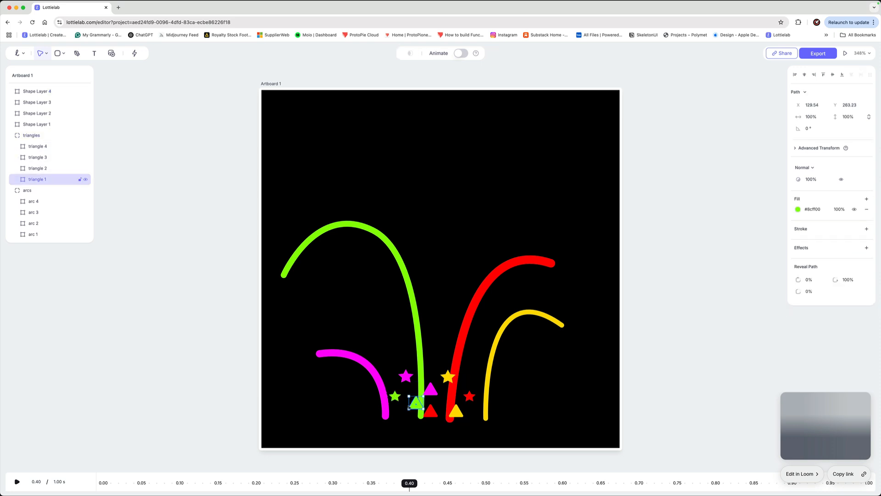
{"action": "left_click", "coordinate": [395, 396]}
{"action": "left_click", "coordinate": [406, 377]}
{"action": "left_click_drag", "start_coordinate": [412, 377], "coordinate": [409, 378]}
{"action": "left_click", "coordinate": [394, 397]}
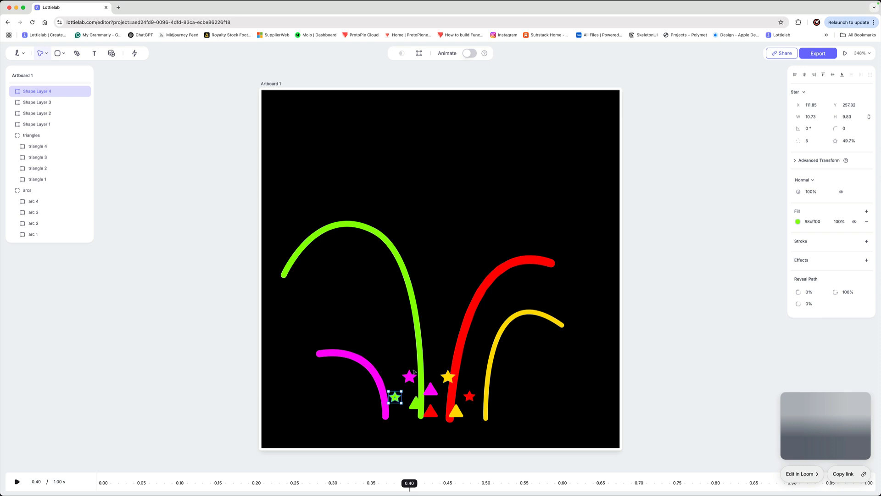
Fine-tune the position of the magenta triangle between the magenta and yellow stars.
{"action": "left_click", "coordinate": [432, 389]}
{"action": "left_click", "coordinate": [432, 391]}
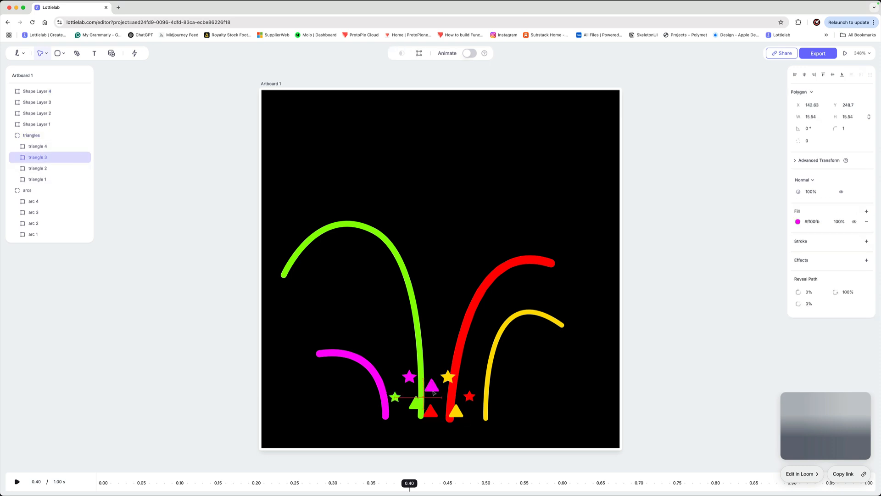
{"action": "left_click_drag", "start_coordinate": [434, 393], "coordinate": [434, 394]}
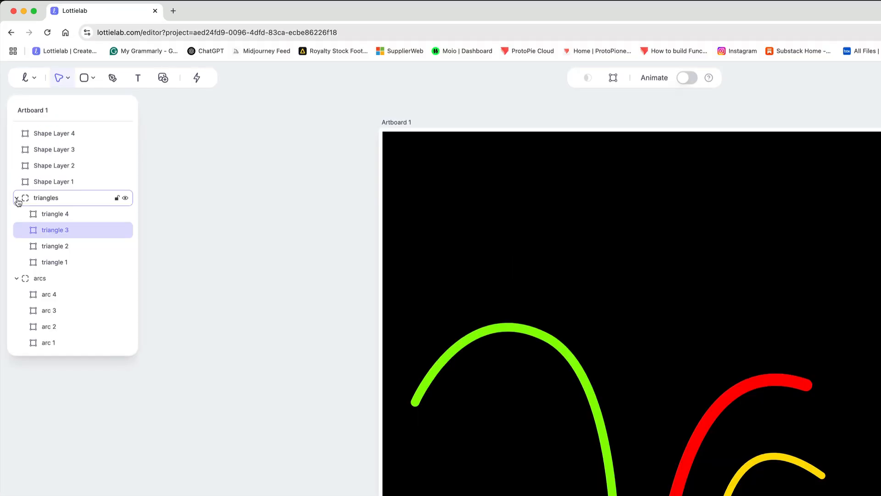
Collapse the triangles and arcs groups and rename Shape Layer 4 as star 1.
{"action": "left_click", "coordinate": [11, 135]}
{"action": "left_click", "coordinate": [16, 214]}
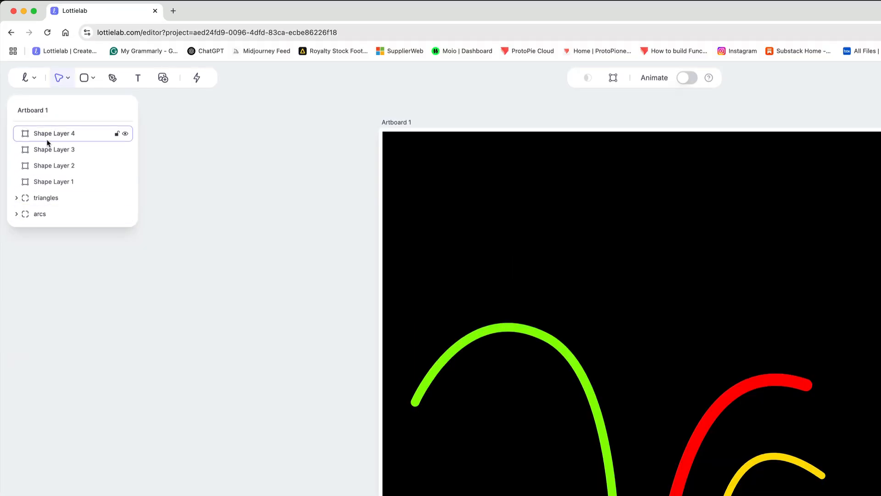
{"action": "left_click", "coordinate": [49, 136]}
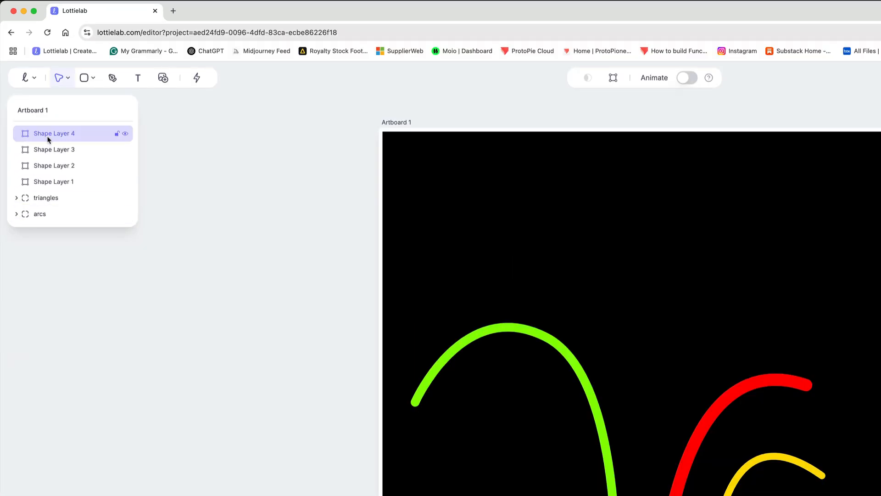
{"action": "left_click", "coordinate": [45, 181]}
{"action": "left_click", "coordinate": [52, 133]}
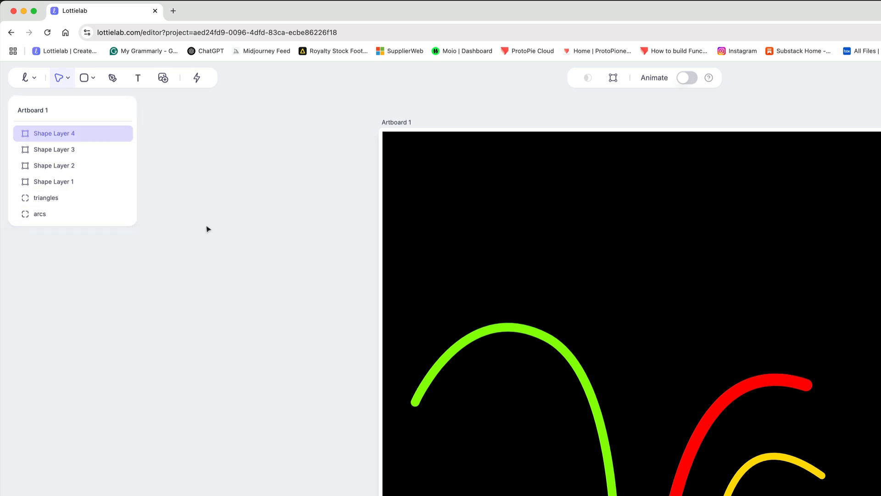
{"action": "double_click", "coordinate": [55, 133]}
{"action": "type", "text": "sta"}
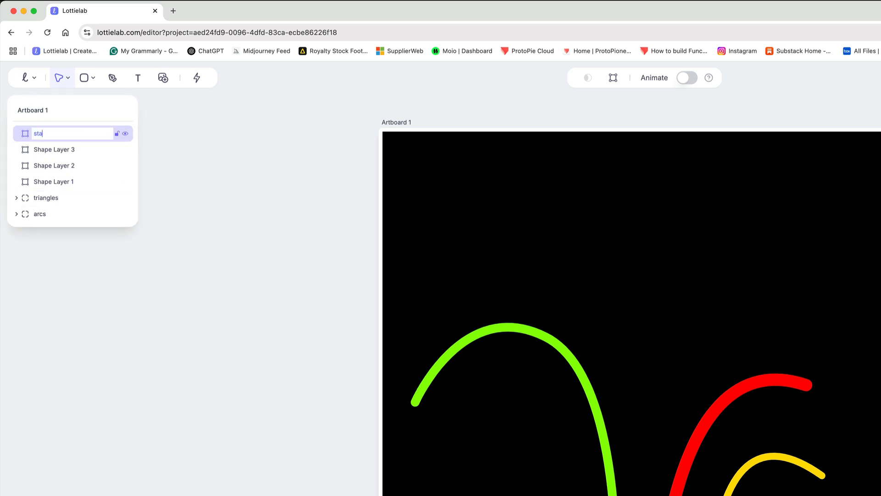
{"action": "type", "text": "r 1"}
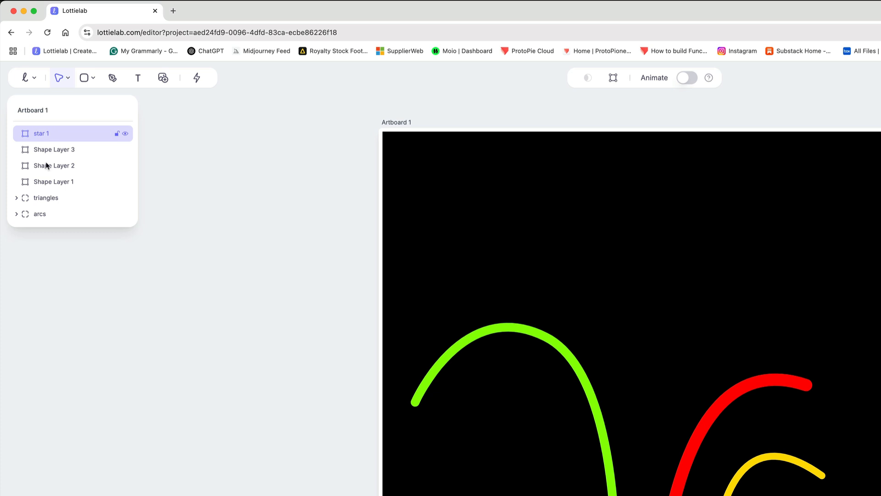
Rename Shape Layer 3 as star 4 and Shape Layer 2 as star 3.
{"action": "left_click", "coordinate": [51, 149]}
{"action": "double_click", "coordinate": [51, 149]}
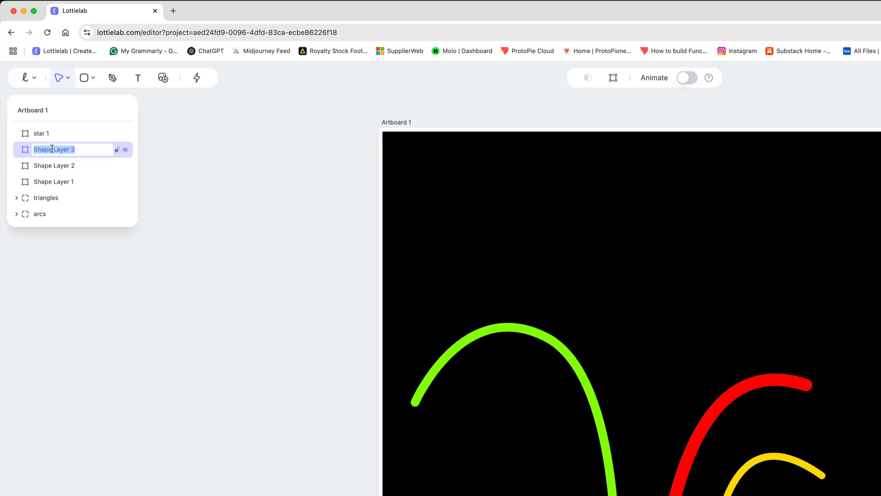
{"action": "type", "text": "star 4"}
{"action": "left_click", "coordinate": [51, 165]}
{"action": "double_click", "coordinate": [50, 166]}
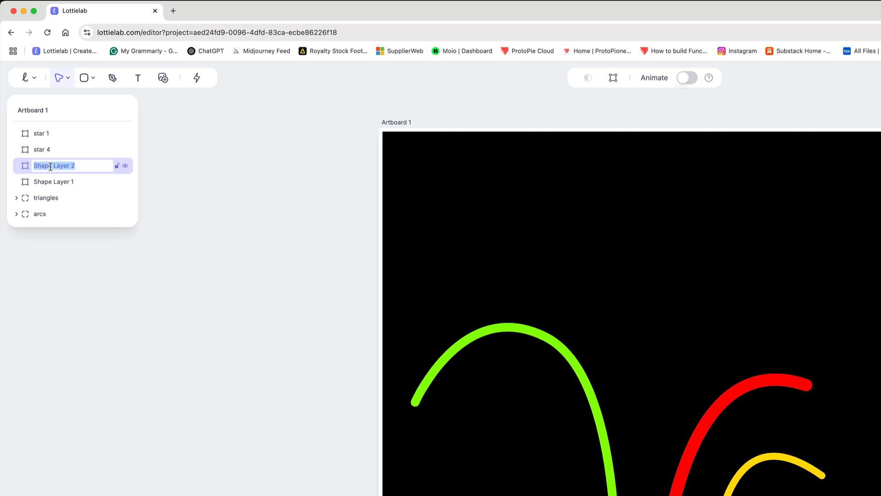
{"action": "type", "text": "star 3"}
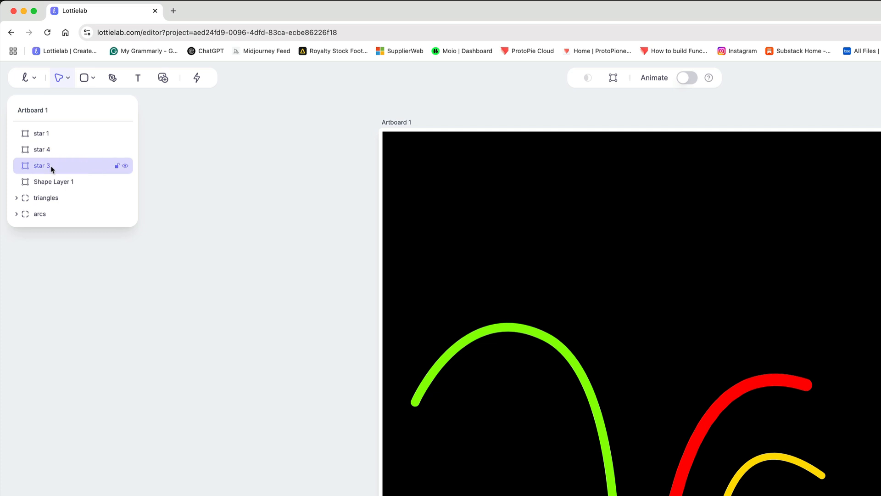
Rename Shape Layer 1 as star 2.
{"action": "double_click", "coordinate": [51, 178]}
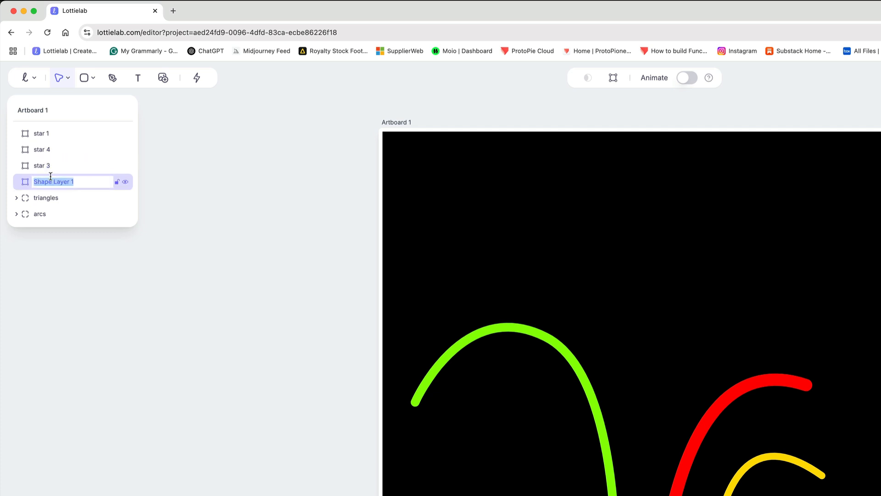
{"action": "type", "text": "star 2"}
{"action": "key", "text": "Return"}
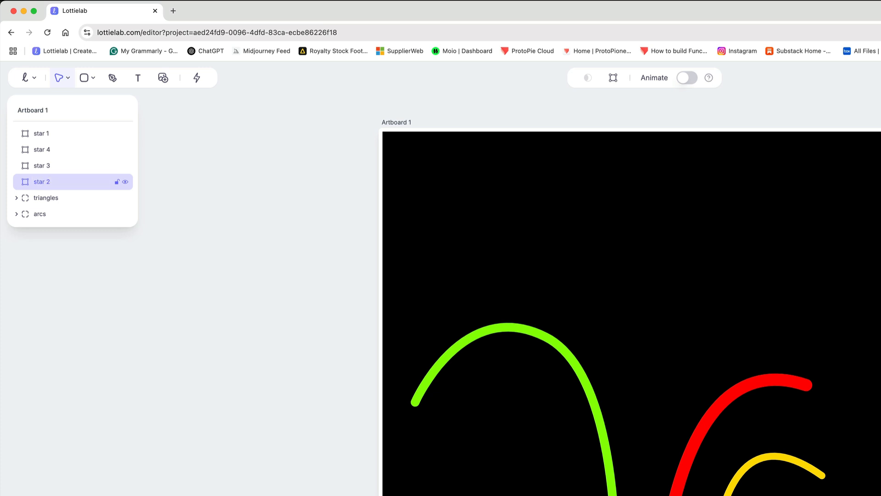
Group the four star layers and name the group stars.
{"action": "left_click", "coordinate": [52, 137]}
{"action": "left_click", "coordinate": [62, 181], "text": "shift"}
{"action": "key", "text": "super+g"}
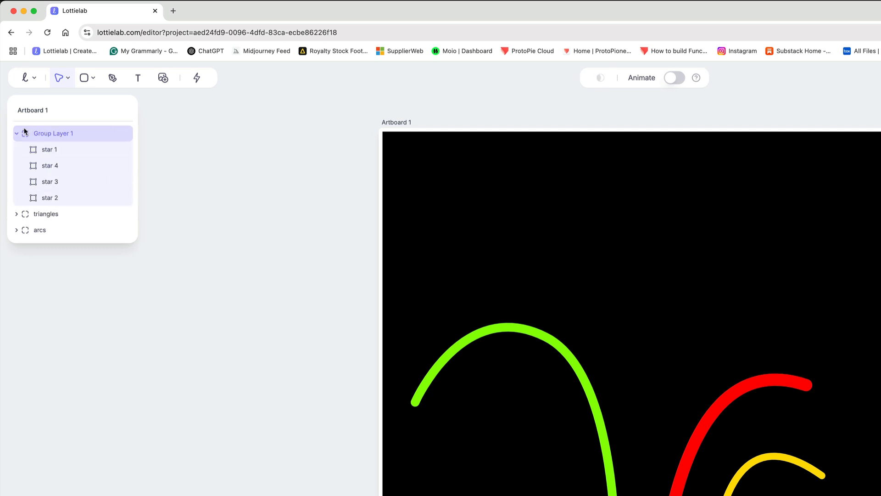
{"action": "double_click", "coordinate": [55, 133]}
{"action": "type", "text": "stars"}
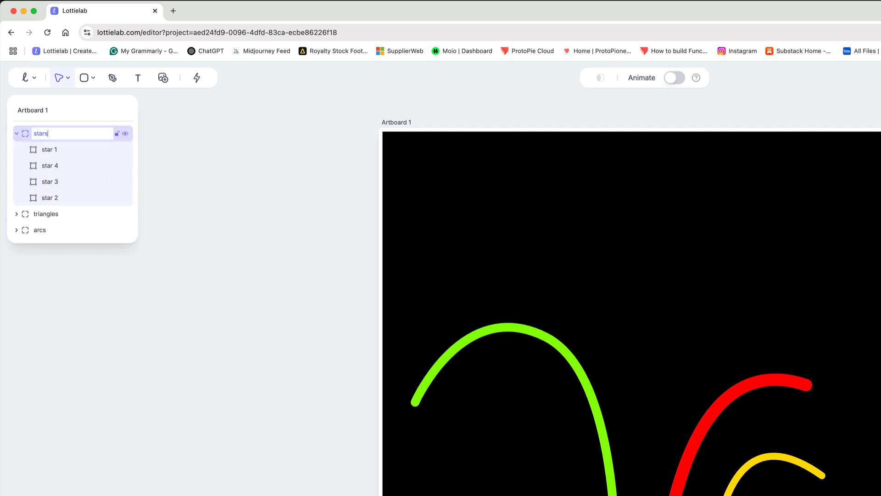
{"action": "key", "text": "Return"}
Reorder the layers in the stars group to run from star 1 down to star 4.
{"action": "left_click", "coordinate": [50, 152]}
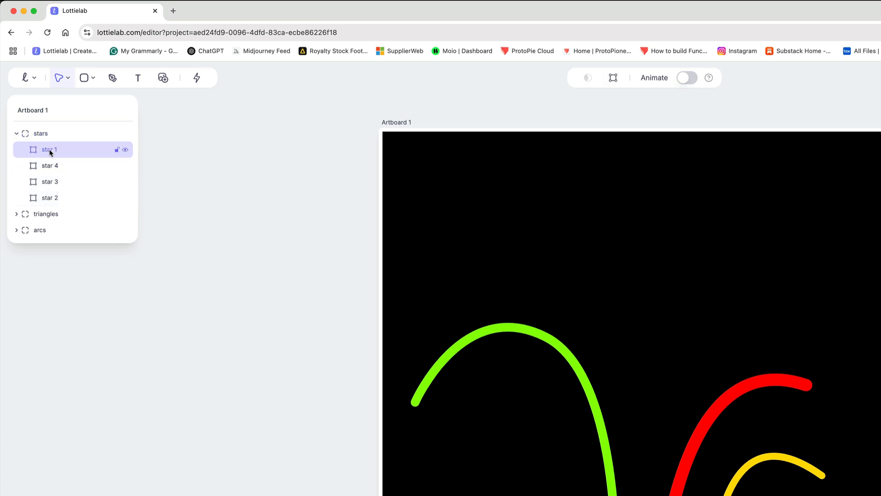
{"action": "left_click", "coordinate": [54, 196]}
{"action": "mouse_move", "coordinate": [57, 191]}
{"action": "left_mouse_down"}
{"action": "mouse_move", "coordinate": [54, 164]}
{"action": "mouse_move", "coordinate": [54, 177]}
{"action": "left_mouse_up"}
Reorder the stars group to run from star 4 down to star 1, matching the triangles' order, and collapse both groups.
{"action": "left_click", "coordinate": [16, 215]}
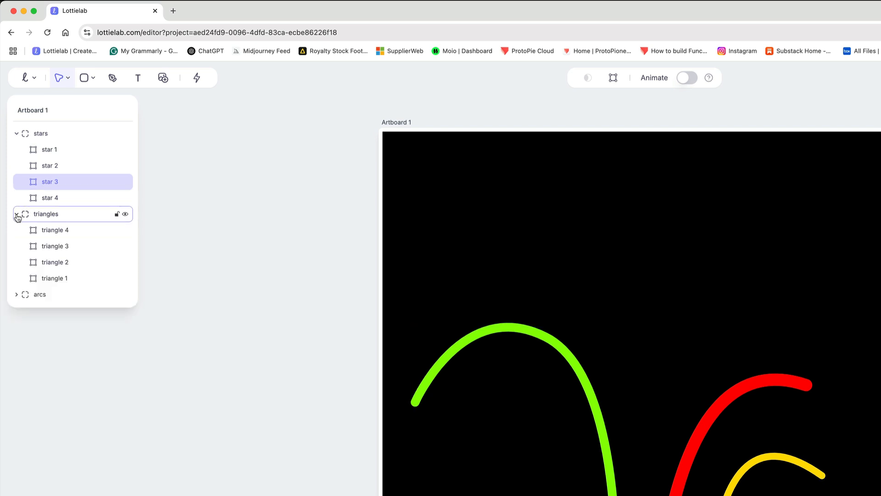
{"action": "left_click", "coordinate": [16, 214]}
{"action": "left_click", "coordinate": [17, 214]}
{"action": "left_click", "coordinate": [52, 150]}
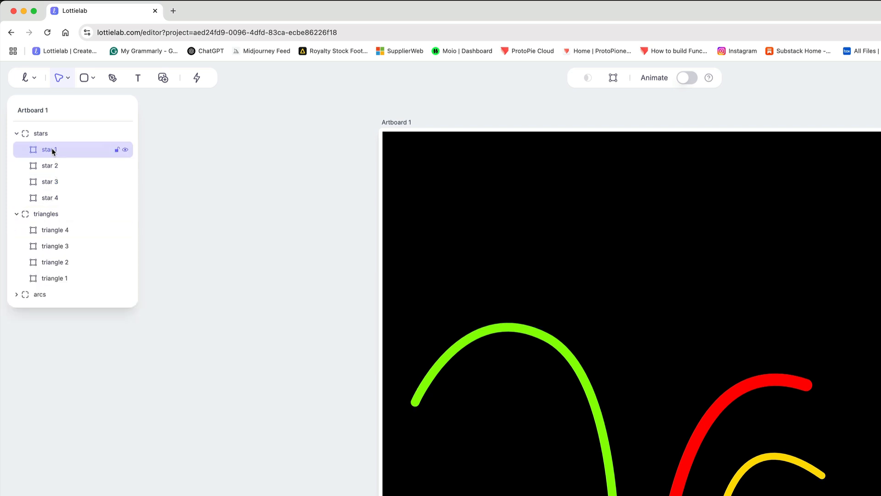
{"action": "left_click_drag", "start_coordinate": [53, 150], "coordinate": [48, 185]}
{"action": "left_click", "coordinate": [47, 166]}
{"action": "left_click", "coordinate": [17, 133]}
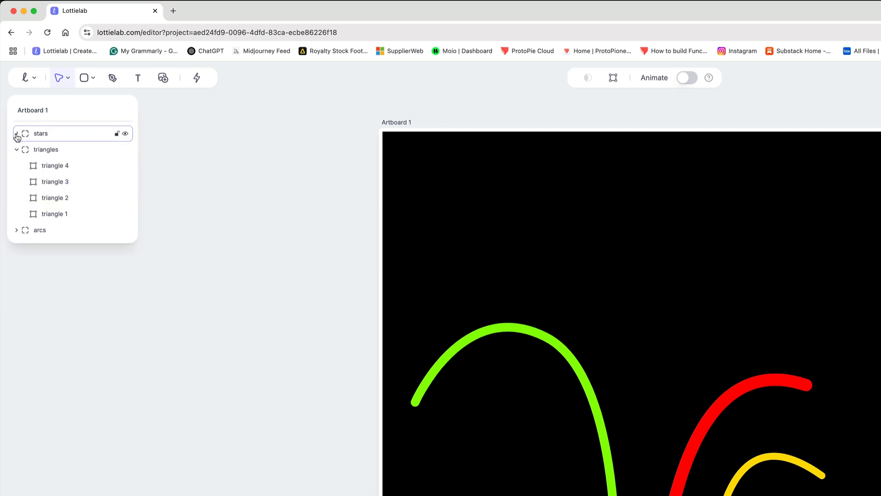
{"action": "left_click", "coordinate": [17, 149]}
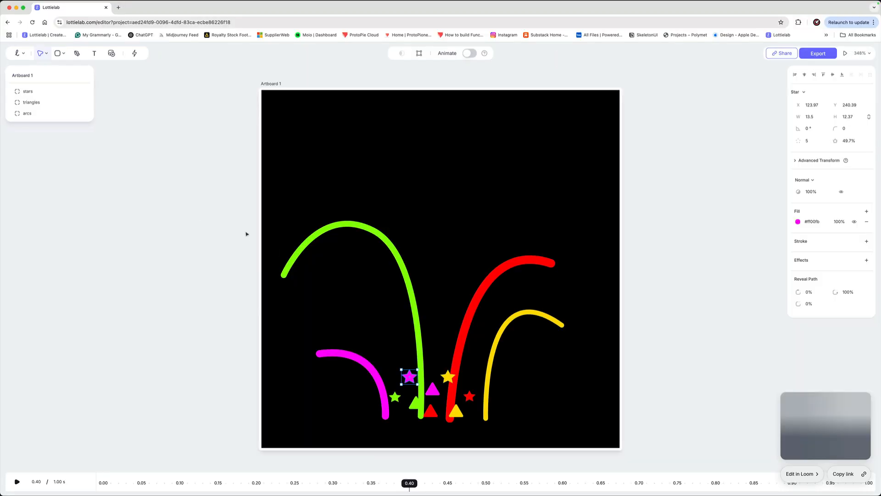
Clear the selection and switch the artboard to animate mode.
{"action": "left_click", "coordinate": [677, 313]}
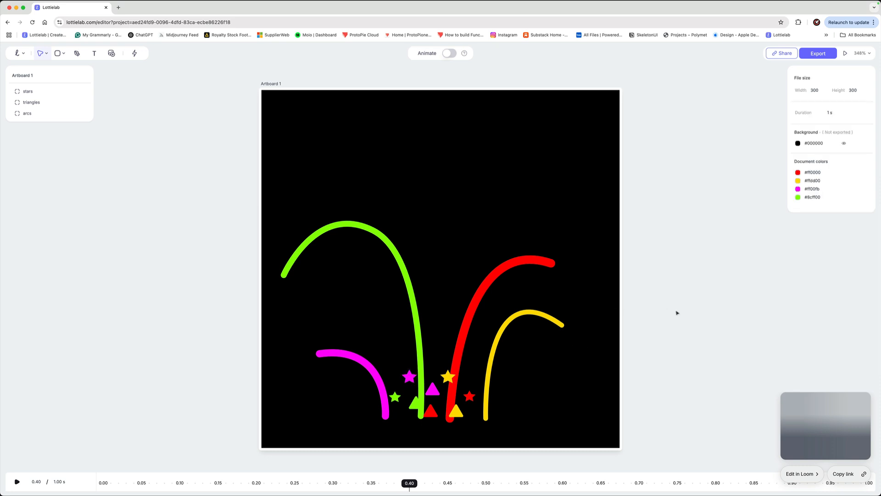
{"action": "left_click_drag", "start_coordinate": [661, 338], "coordinate": [643, 329]}
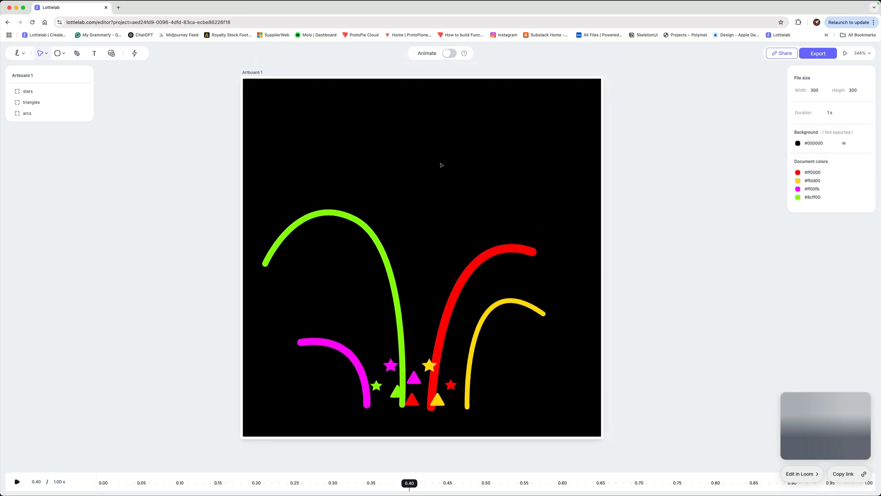
{"action": "left_click_drag", "start_coordinate": [501, 67], "coordinate": [516, 69]}
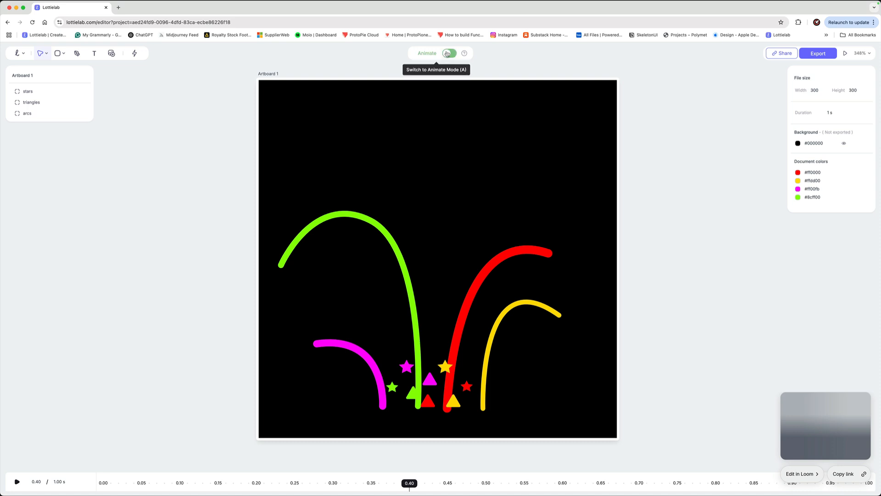
{"action": "left_click", "coordinate": [448, 54]}
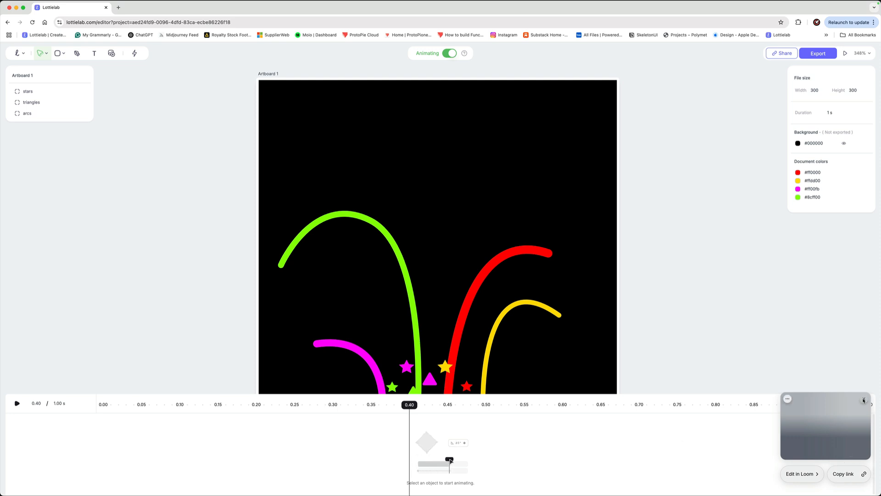
{"action": "left_click", "coordinate": [864, 399]}
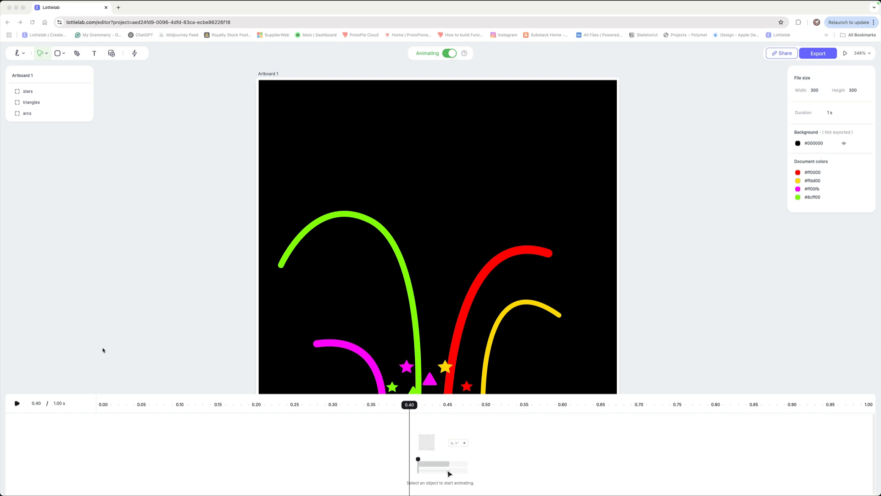
Set the opacity of all four stars to 0% at 0.40 s on the timeline.
{"action": "scroll", "coordinate": [304, 316], "scroll_direction": "down", "scroll_amount": 3}
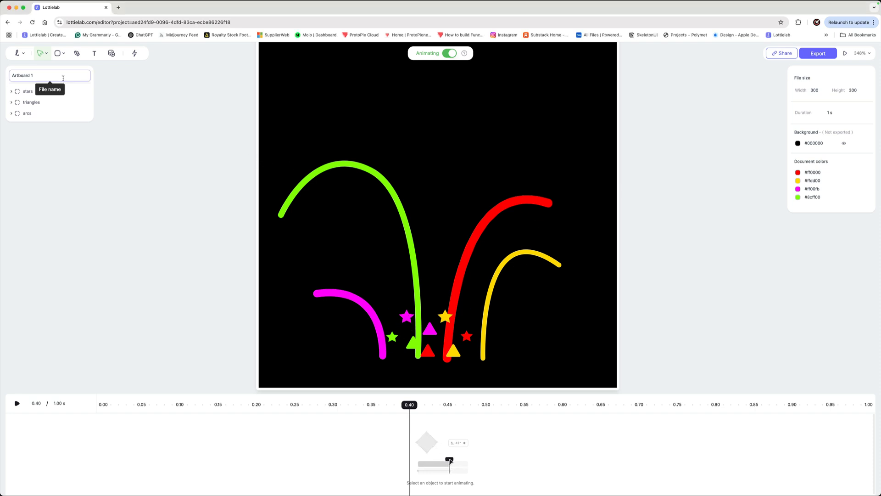
{"action": "left_click", "coordinate": [11, 91]}
{"action": "left_click", "coordinate": [40, 103]}
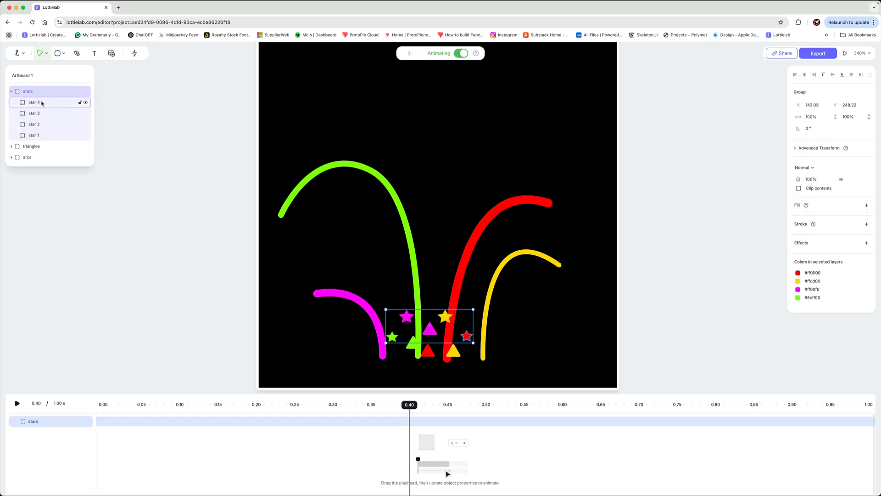
{"action": "left_click", "coordinate": [40, 136], "text": "shift"}
{"action": "left_click", "coordinate": [816, 194]}
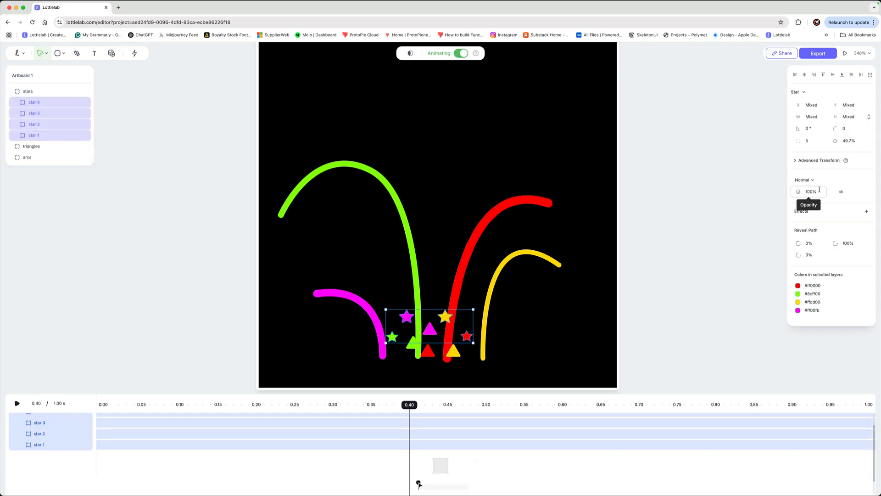
{"action": "type", "text": "0"}
{"action": "key", "text": "Return"}
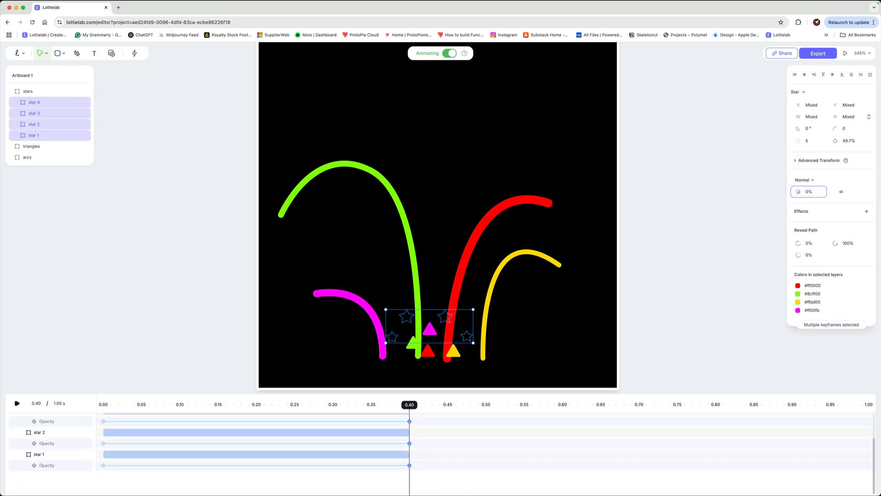
Set the opacity of all four triangles to 0% at 0.40 s on the timeline.
{"action": "left_click", "coordinate": [10, 147]}
{"action": "left_click", "coordinate": [37, 157]}
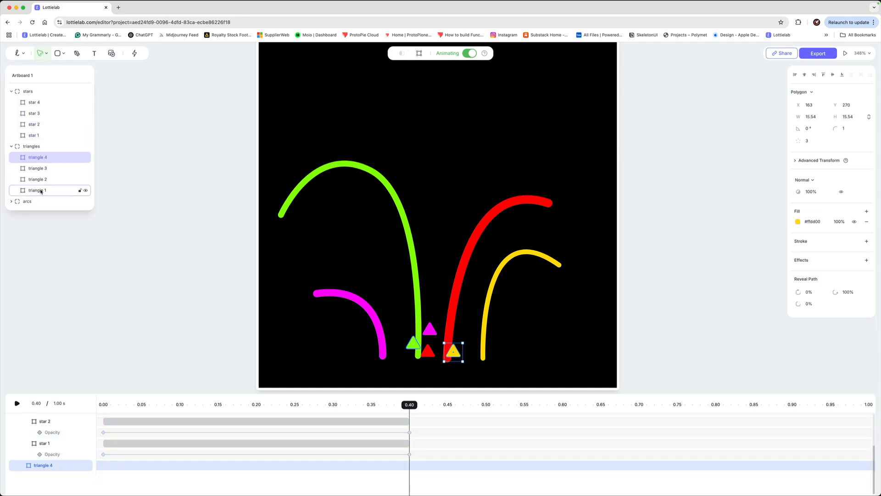
{"action": "left_click", "coordinate": [45, 191], "text": "shift"}
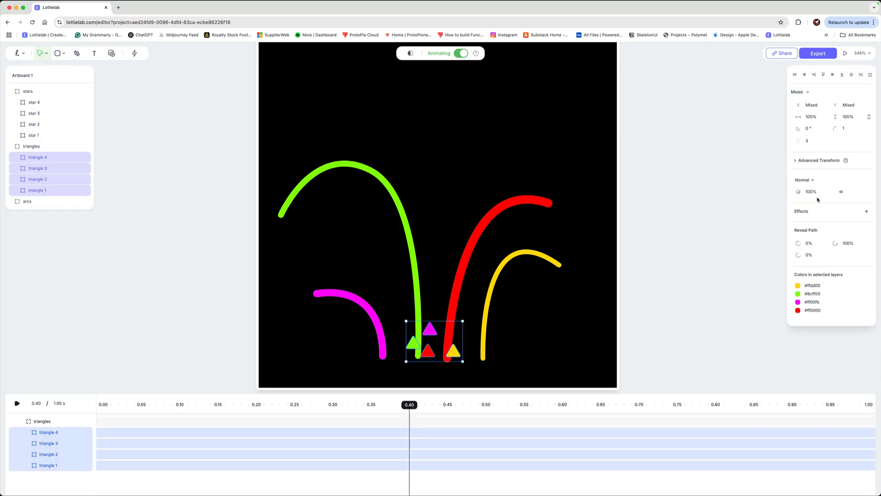
{"action": "left_click", "coordinate": [818, 193]}
{"action": "key", "text": "Return"}
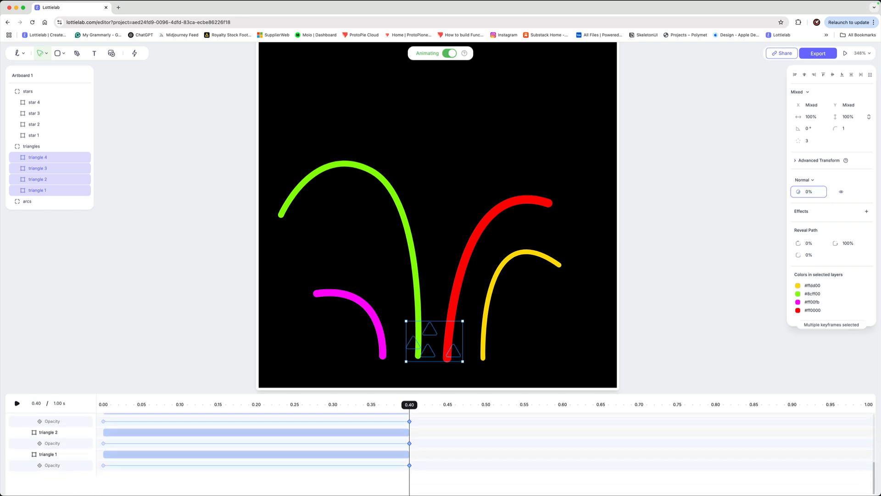
Set the reveal path sweep end to 0% for the magenta arc and for the green arc at 0.40 s.
{"action": "left_click", "coordinate": [10, 203]}
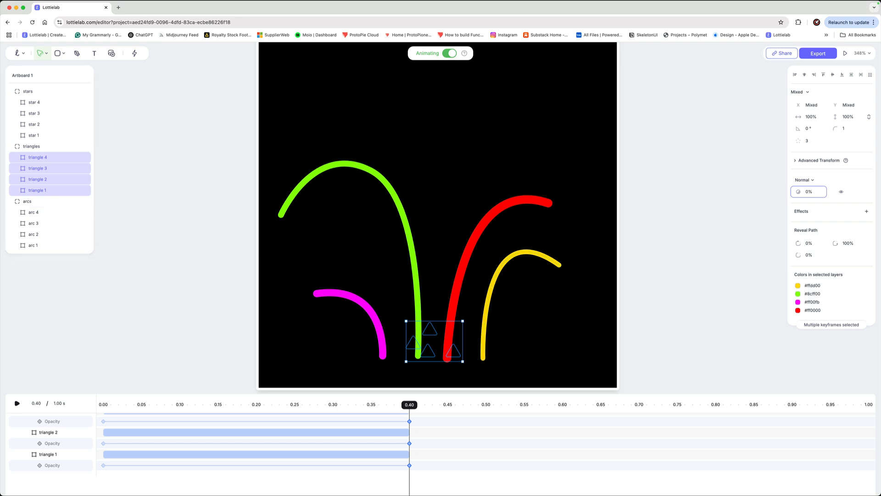
{"action": "left_click", "coordinate": [35, 246]}
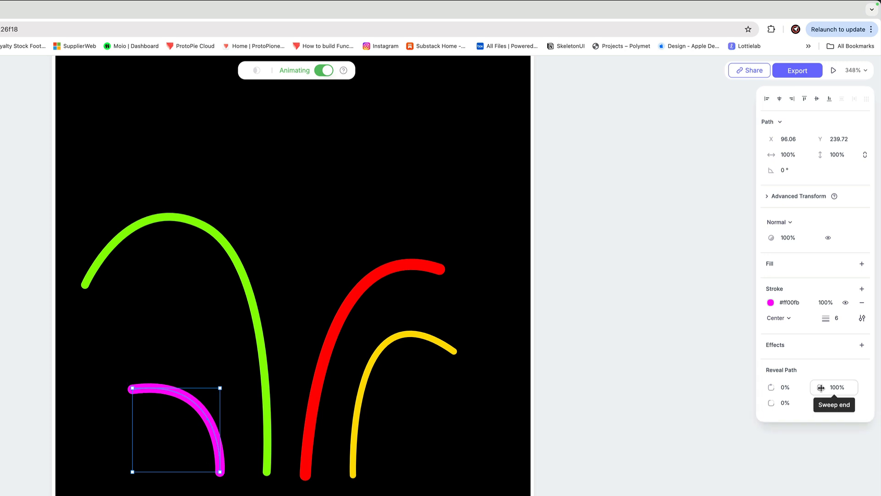
{"action": "left_click_drag", "start_coordinate": [821, 387], "coordinate": [776, 396]}
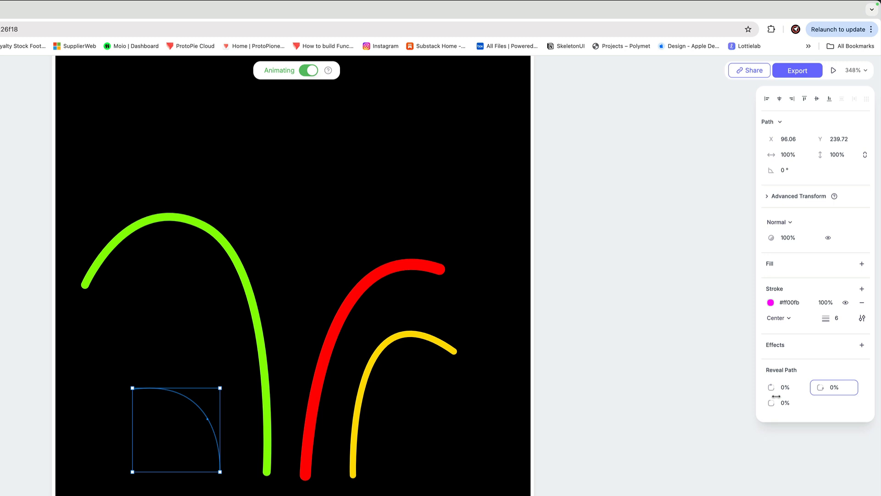
{"action": "left_click", "coordinate": [159, 224]}
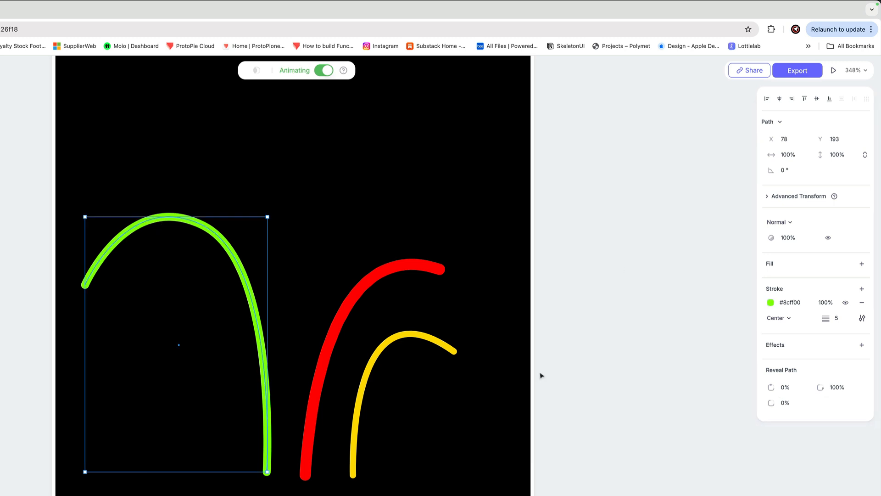
{"action": "left_click_drag", "start_coordinate": [817, 388], "coordinate": [772, 388]}
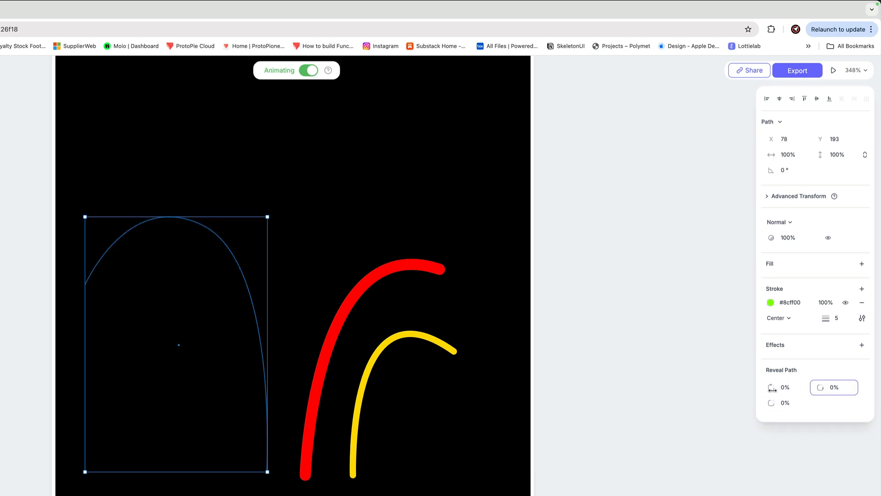
Set the reveal path sweep end to 0% for the red arc and for the yellow arc at 0.40 s.
{"action": "left_click", "coordinate": [331, 333]}
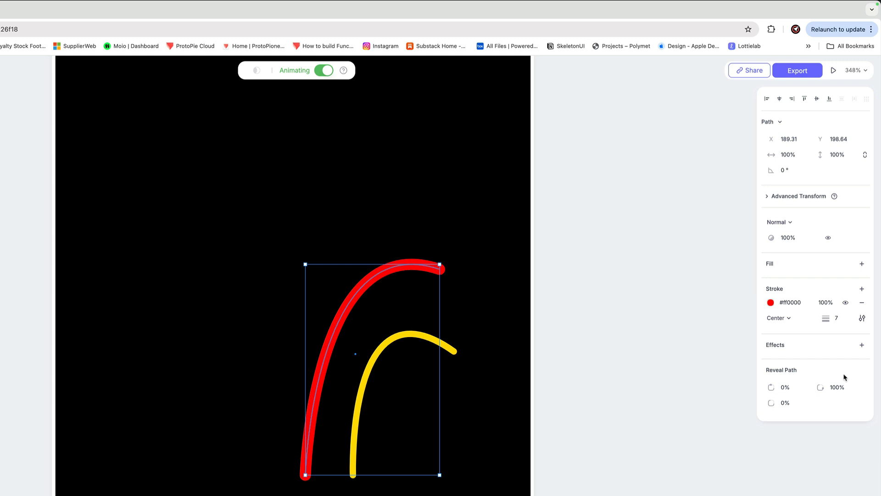
{"action": "left_click_drag", "start_coordinate": [821, 387], "coordinate": [775, 408]}
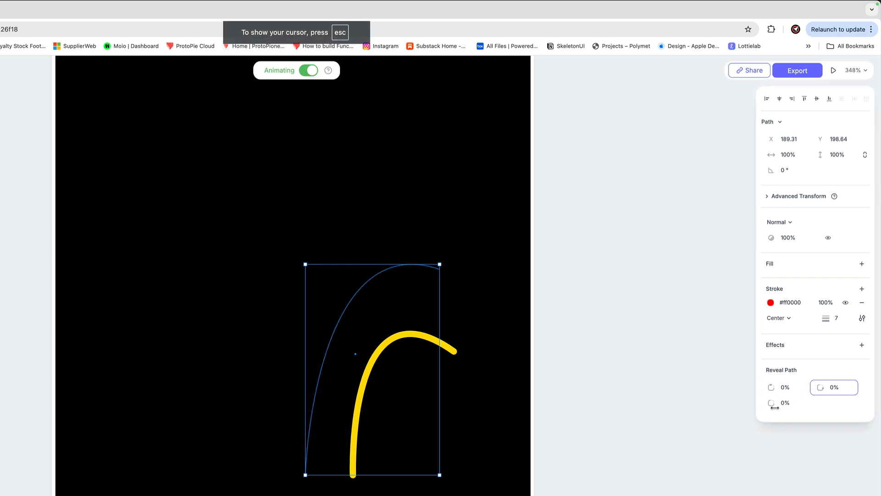
{"action": "left_click", "coordinate": [449, 374]}
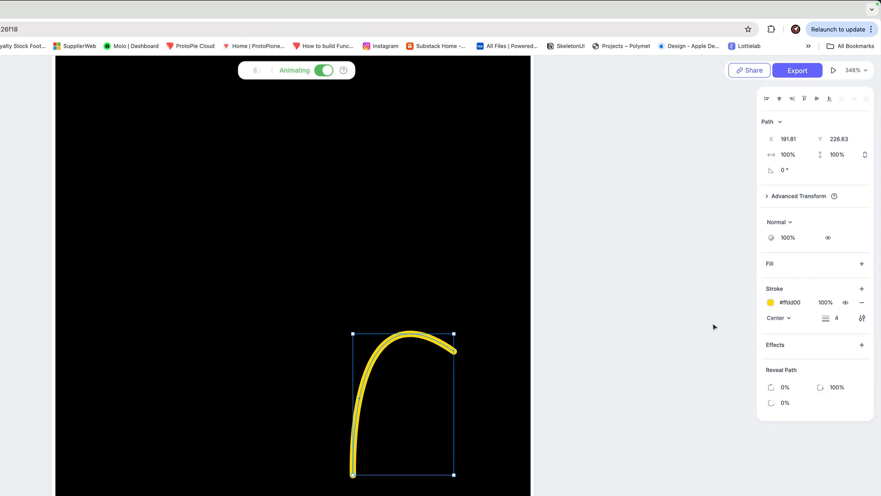
{"action": "left_click_drag", "start_coordinate": [820, 388], "coordinate": [776, 411]}
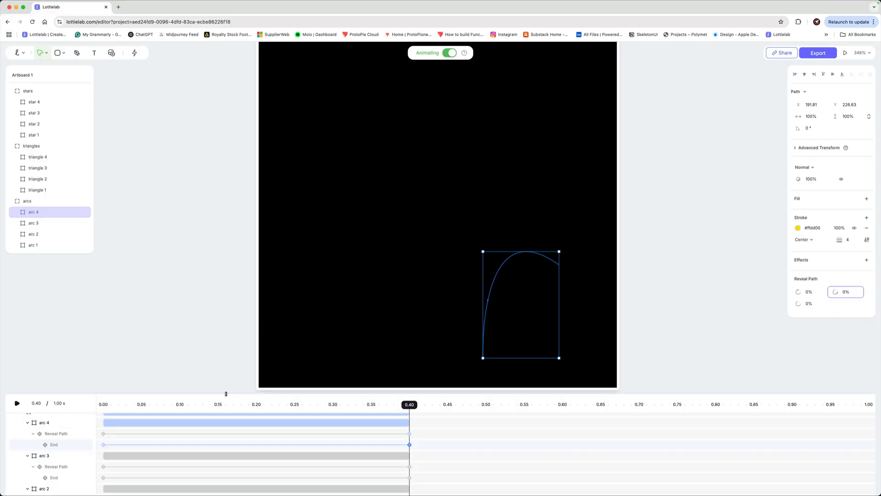
Enlarge the timeline, show all layers, and delete the opacity keyframes of the stars and triangles groups.
{"action": "left_click_drag", "start_coordinate": [226, 394], "coordinate": [227, 378]}
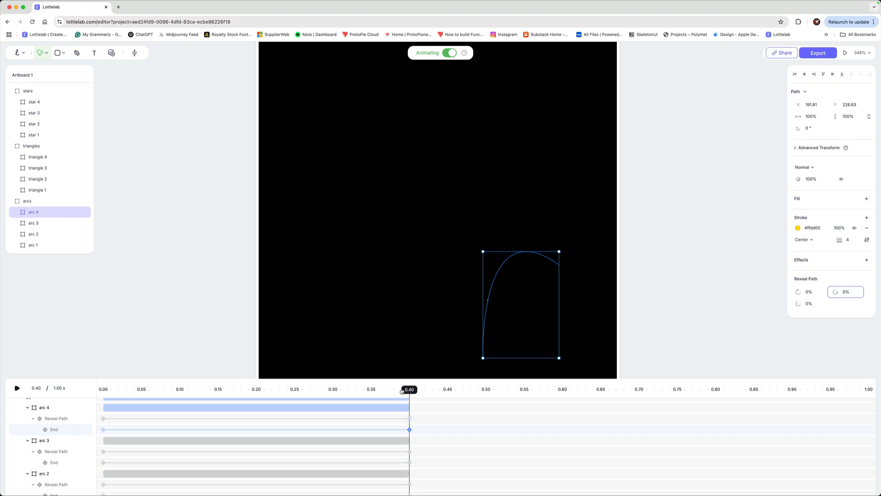
{"action": "left_click_drag", "start_coordinate": [402, 391], "coordinate": [417, 410]}
{"action": "left_click_drag", "start_coordinate": [356, 380], "coordinate": [358, 313]}
{"action": "key", "text": "super+a"}
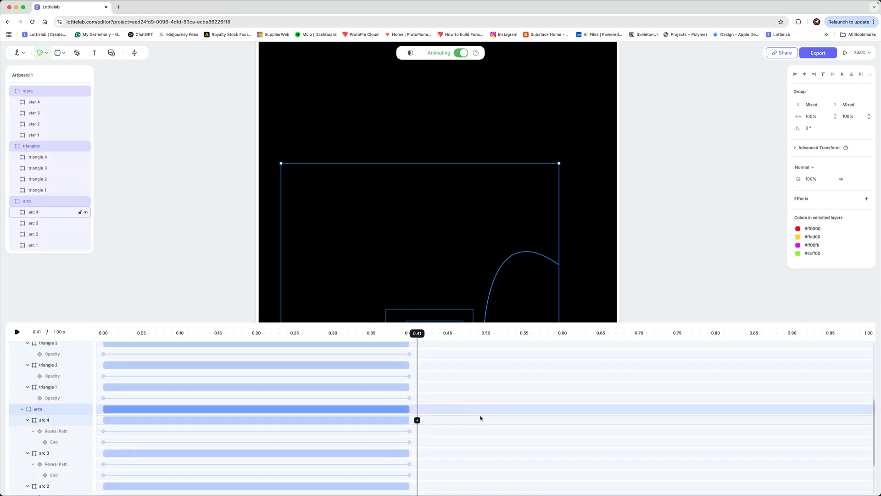
{"action": "left_click", "coordinate": [437, 367]}
{"action": "scroll", "coordinate": [459, 372], "scroll_direction": "up", "scroll_amount": 5}
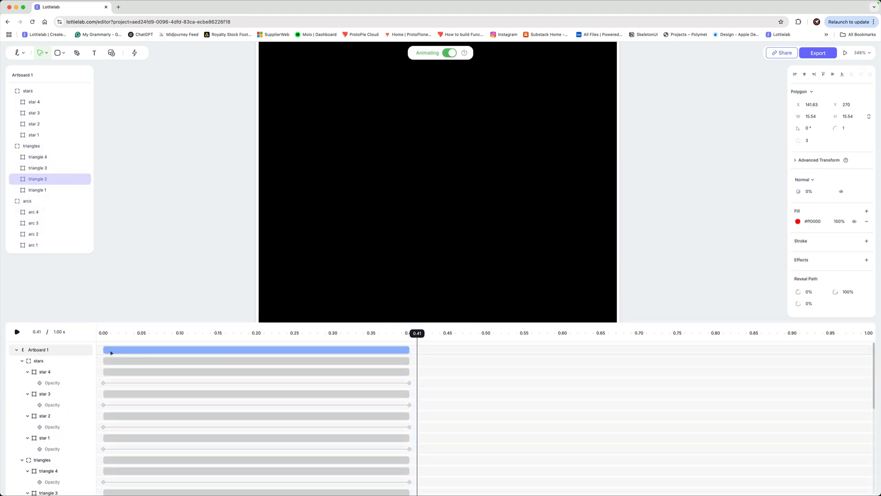
{"action": "left_click", "coordinate": [38, 364]}
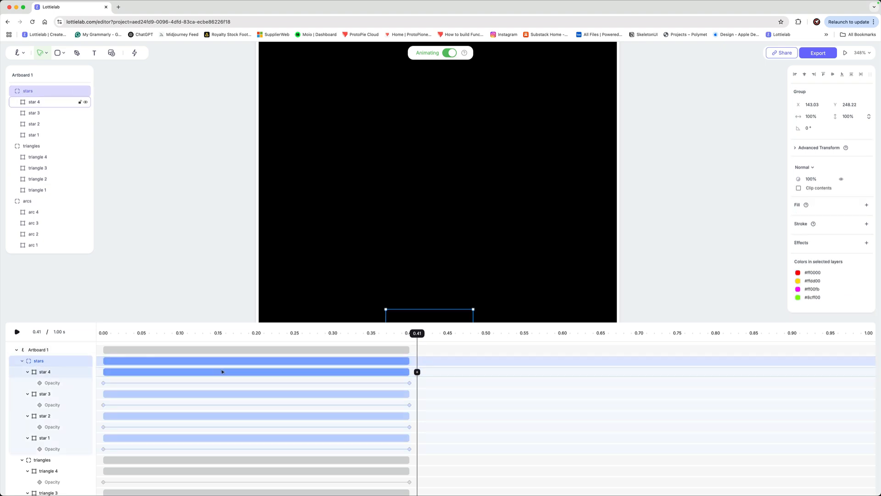
{"action": "key", "text": "Delete"}
{"action": "key", "text": "Escape"}
{"action": "left_click", "coordinate": [40, 363]}
{"action": "key", "text": "Delete"}
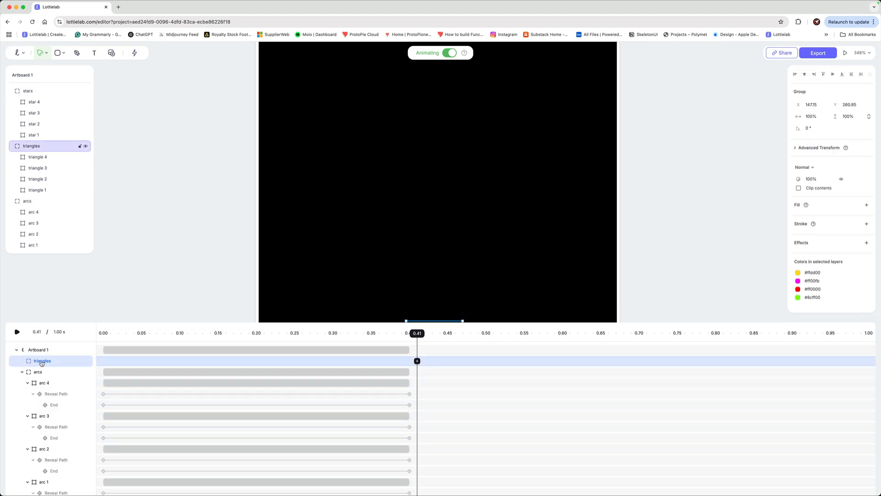
{"action": "key", "text": "Escape"}
Delete the Reveal Path keyframes of all four arcs one after another from the timeline.
{"action": "left_click", "coordinate": [42, 363]}
{"action": "key", "text": "Delete"}
{"action": "key", "text": "Escape"}
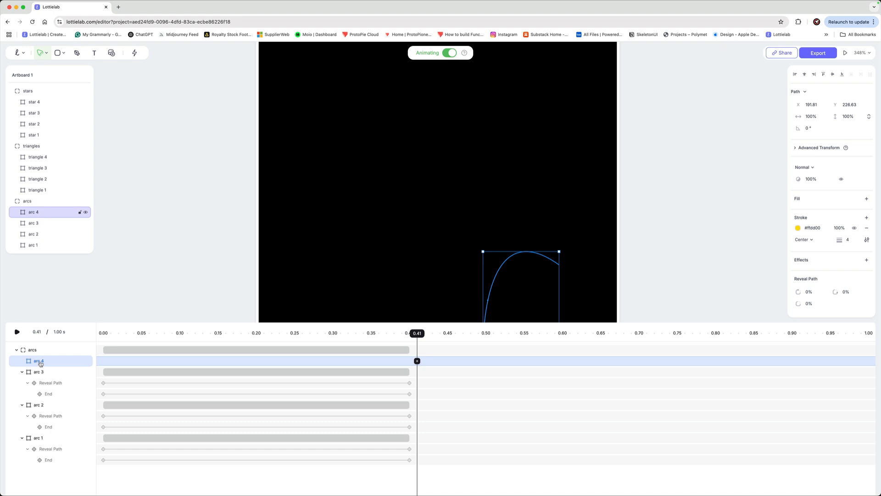
{"action": "left_click", "coordinate": [41, 364]}
{"action": "key", "text": "Delete"}
{"action": "key", "text": "Escape"}
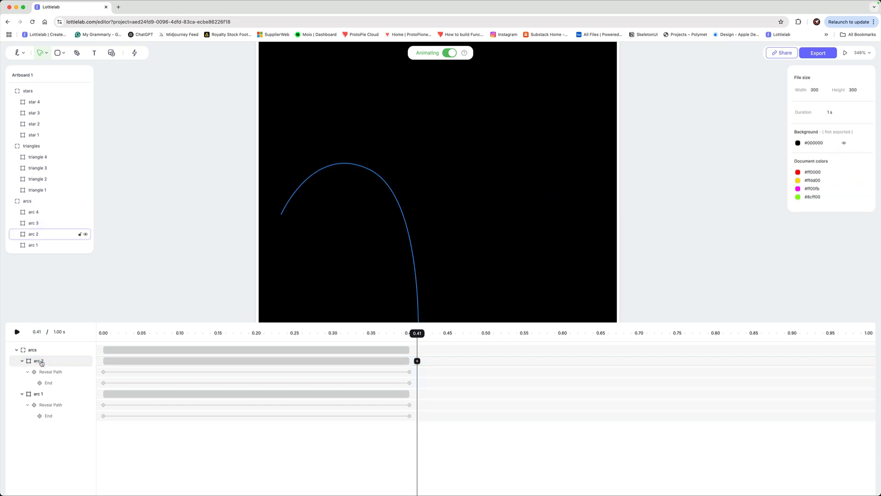
{"action": "left_click", "coordinate": [42, 364]}
{"action": "key", "text": "Delete"}
{"action": "key", "text": "Escape"}
{"action": "left_click", "coordinate": [40, 362]}
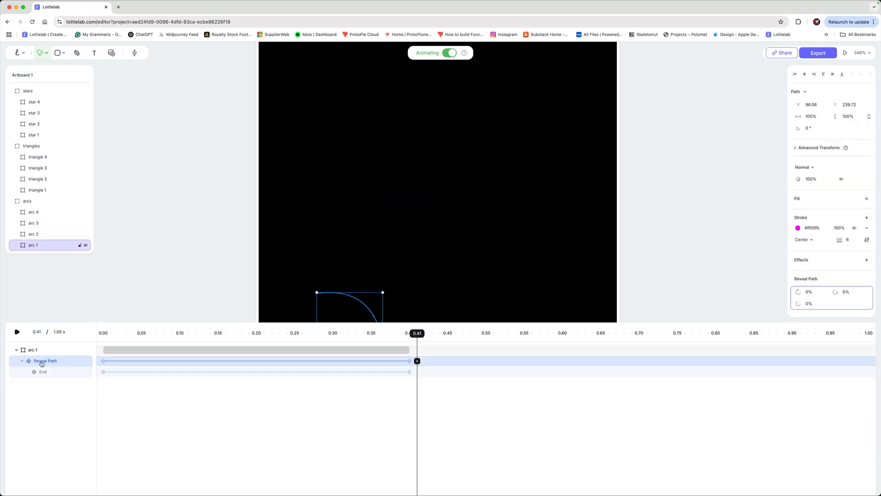
{"action": "key", "text": "Delete"}
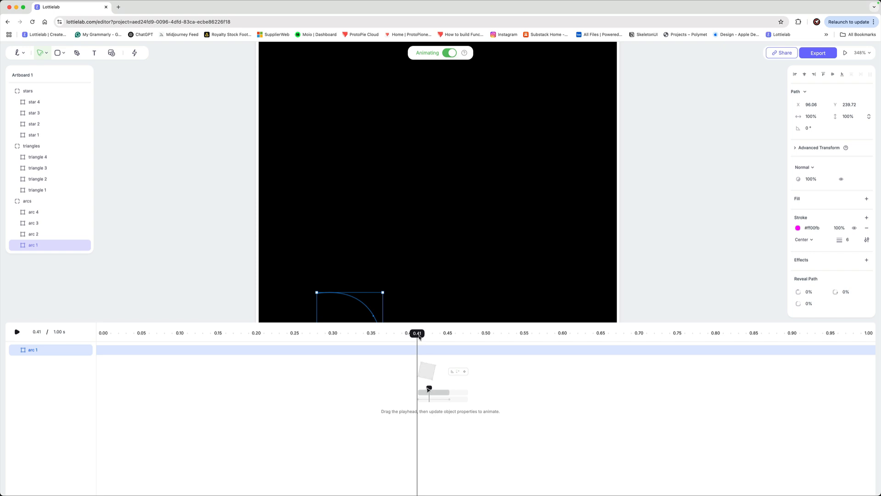
Return the playhead to 0.00 s, shrink the timeline area and clear the selection.
{"action": "left_click_drag", "start_coordinate": [417, 334], "coordinate": [104, 334]}
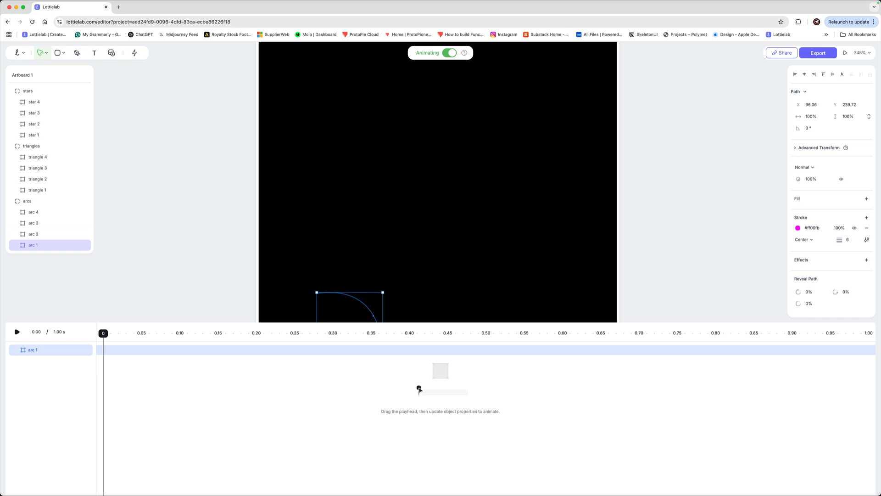
{"action": "left_click_drag", "start_coordinate": [430, 324], "coordinate": [431, 392]}
{"action": "left_click_drag", "start_coordinate": [103, 396], "coordinate": [17, 399]}
{"action": "left_click", "coordinate": [126, 250]}
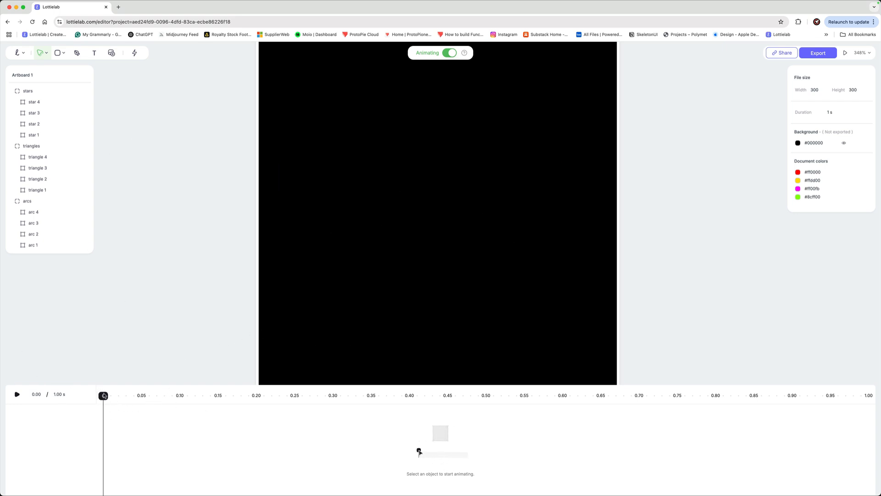
{"action": "mouse_move", "coordinate": [104, 396]}
{"action": "left_mouse_down"}
{"action": "mouse_move", "coordinate": [287, 396]}
{"action": "mouse_move", "coordinate": [105, 399]}
{"action": "left_mouse_up"}
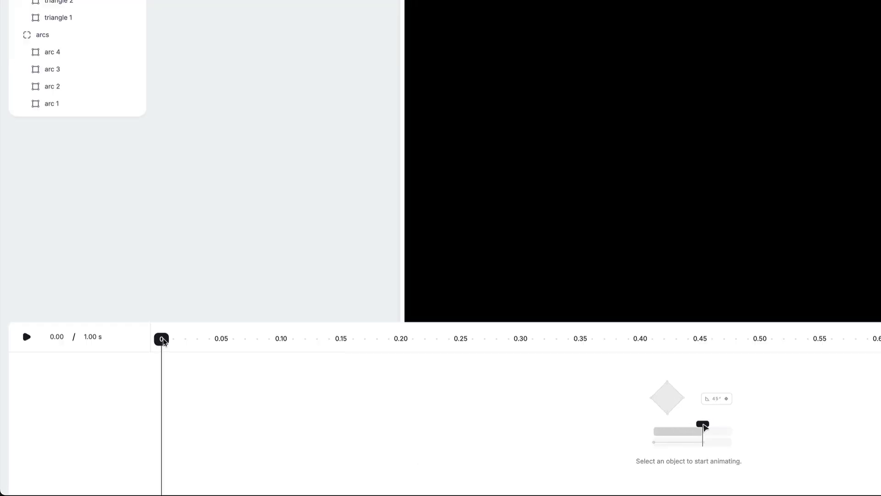
{"action": "left_click_drag", "start_coordinate": [163, 342], "coordinate": [147, 352]}
{"action": "left_click_drag", "start_coordinate": [162, 339], "coordinate": [139, 342]}
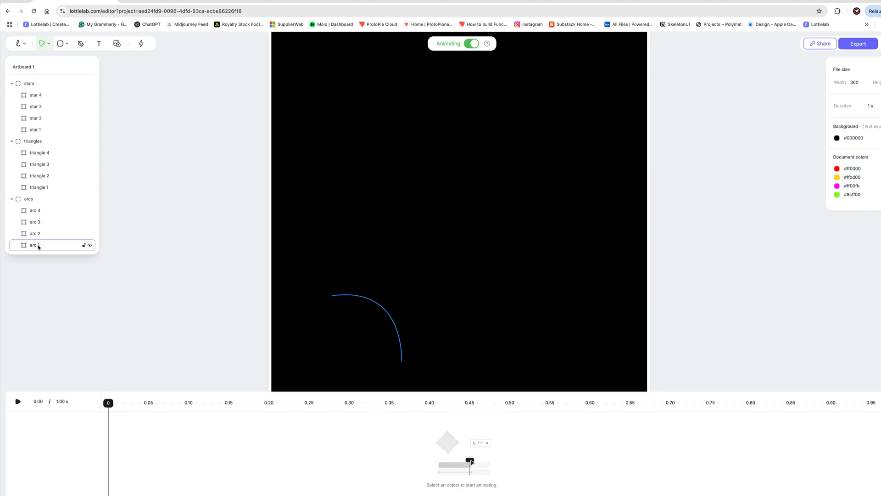
Add a Reveal path keyframe to arc 1 at 0.00 s.
{"action": "left_click", "coordinate": [39, 247]}
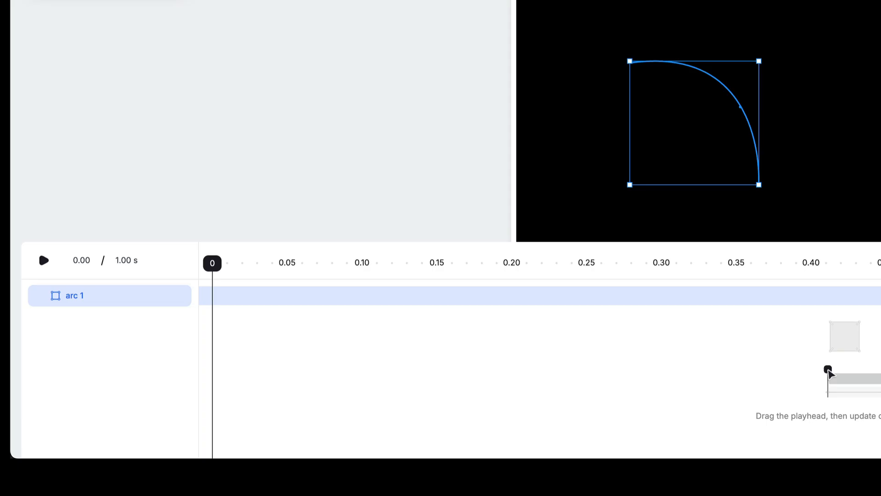
{"action": "mouse_move", "coordinate": [23, 421]}
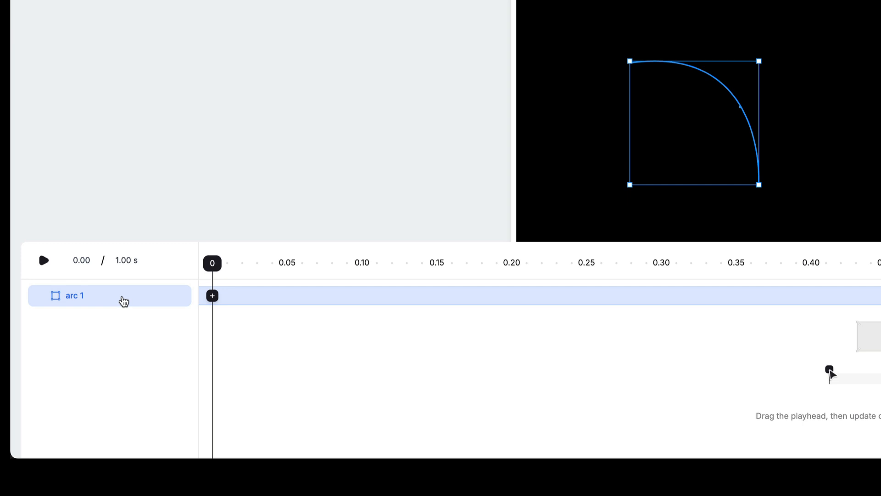
{"action": "mouse_move", "coordinate": [215, 298]}
{"action": "left_click", "coordinate": [212, 296]}
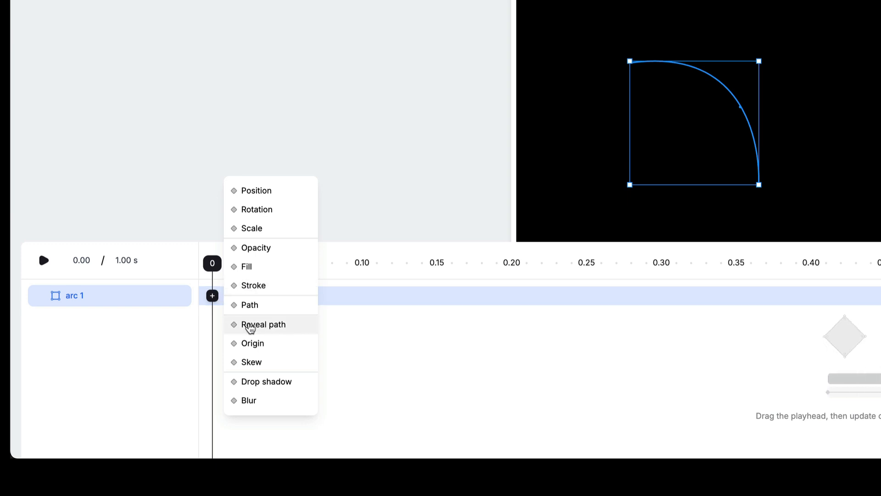
{"action": "left_click", "coordinate": [251, 325]}
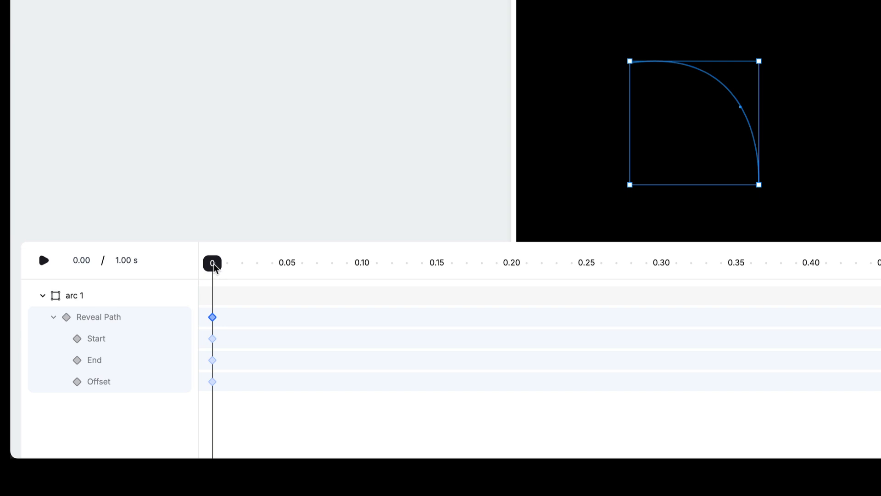
Set arc 1's reveal path sweep end to 100% at 0.40 s.
{"action": "left_click_drag", "start_coordinate": [214, 268], "coordinate": [806, 299]}
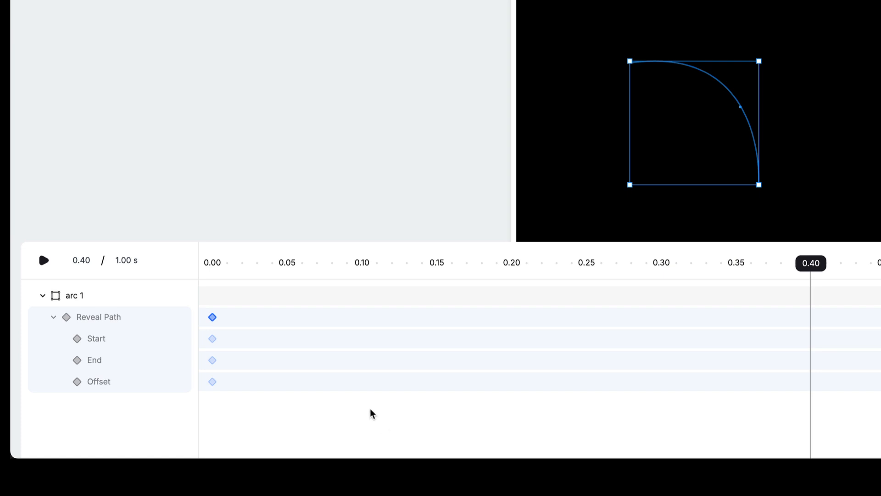
{"action": "mouse_move", "coordinate": [598, 338]}
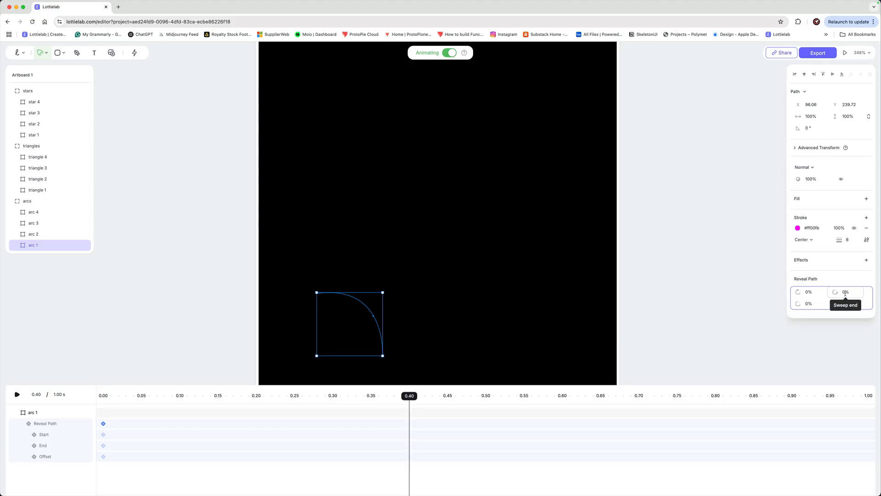
{"action": "left_click_drag", "start_coordinate": [833, 293], "coordinate": [875, 298]}
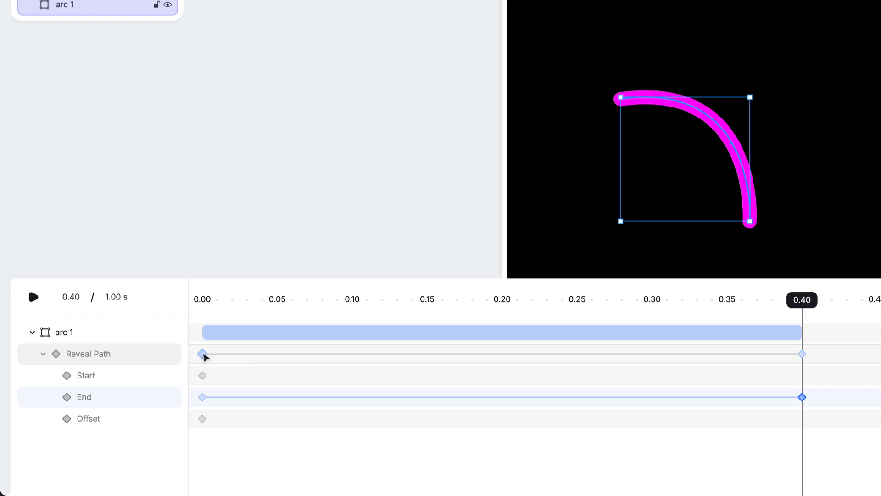
Change the easing curve of arc 1's Reveal Path animation to Slow Down.
{"action": "left_click", "coordinate": [202, 354]}
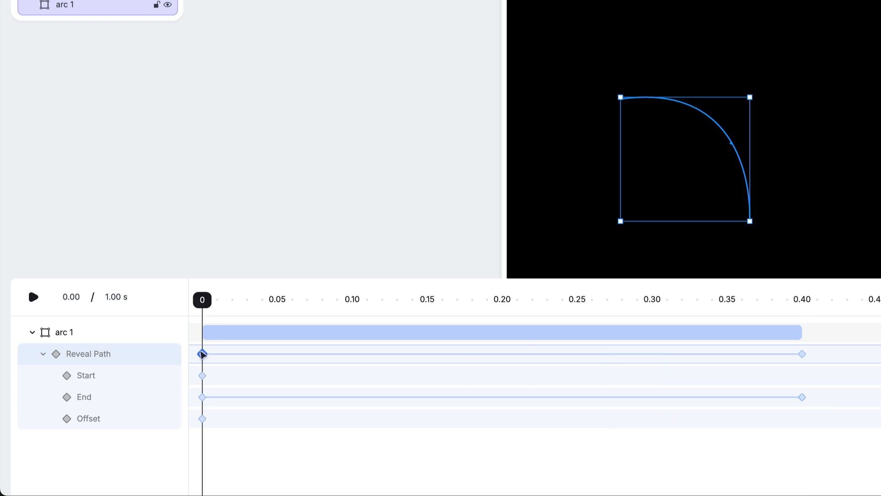
{"action": "mouse_move", "coordinate": [202, 308]}
{"action": "left_mouse_down"}
{"action": "mouse_move", "coordinate": [797, 306]}
{"action": "mouse_move", "coordinate": [676, 299]}
{"action": "mouse_move", "coordinate": [527, 308]}
{"action": "left_mouse_up"}
{"action": "left_click", "coordinate": [803, 355]}
{"action": "left_click", "coordinate": [462, 357]}
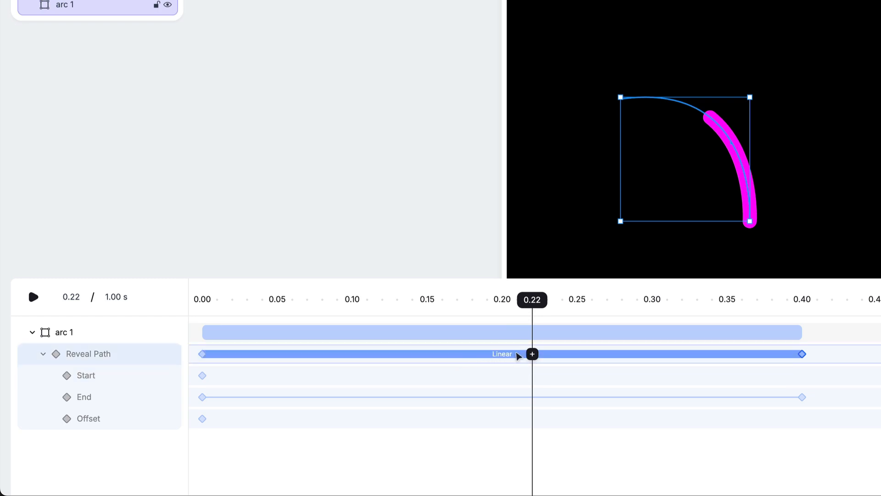
{"action": "left_click", "coordinate": [490, 359]}
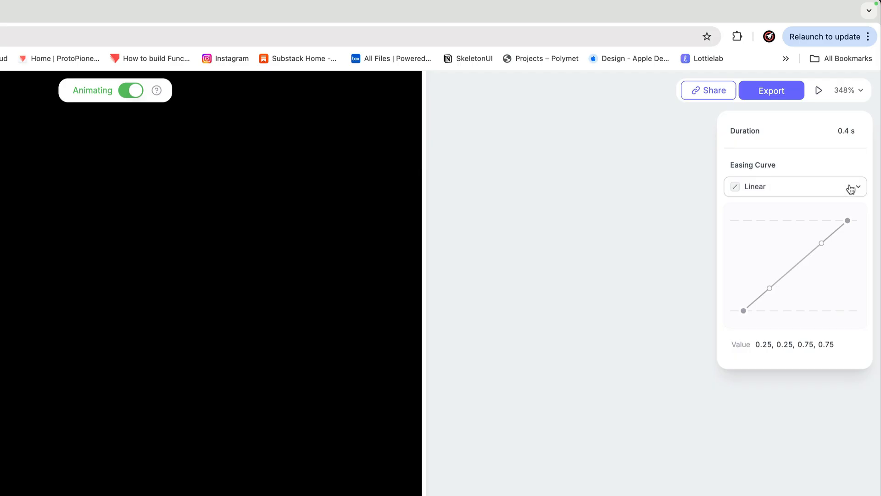
{"action": "left_click", "coordinate": [865, 109]}
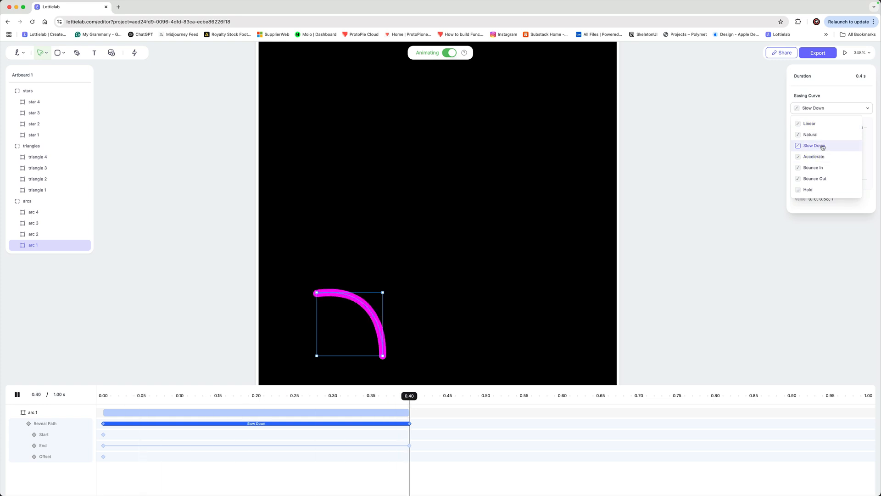
{"action": "left_click", "coordinate": [824, 146]}
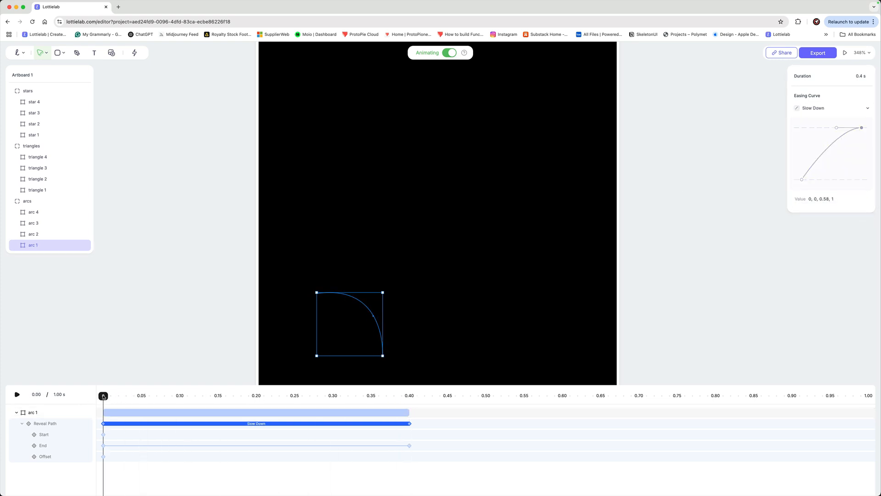
Preview arc 1's reveal by scrubbing and set its sweep start to 100% at 0.40 s.
{"action": "mouse_move", "coordinate": [104, 397]}
{"action": "left_mouse_down"}
{"action": "mouse_move", "coordinate": [403, 396]}
{"action": "mouse_move", "coordinate": [101, 401]}
{"action": "left_mouse_up"}
{"action": "mouse_move", "coordinate": [104, 398]}
{"action": "left_mouse_down"}
{"action": "mouse_move", "coordinate": [385, 398]}
{"action": "mouse_move", "coordinate": [104, 398]}
{"action": "mouse_move", "coordinate": [409, 414]}
{"action": "left_mouse_up"}
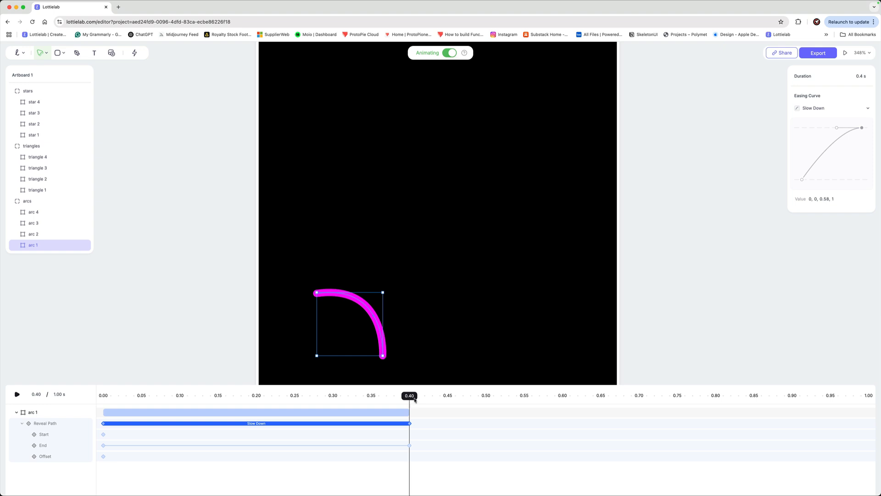
{"action": "left_click_drag", "start_coordinate": [413, 396], "coordinate": [103, 396]}
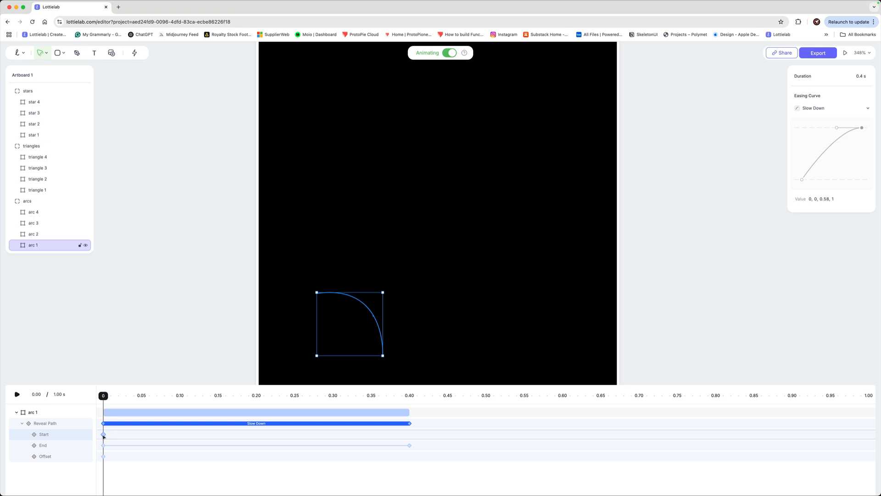
{"action": "left_click", "coordinate": [104, 435]}
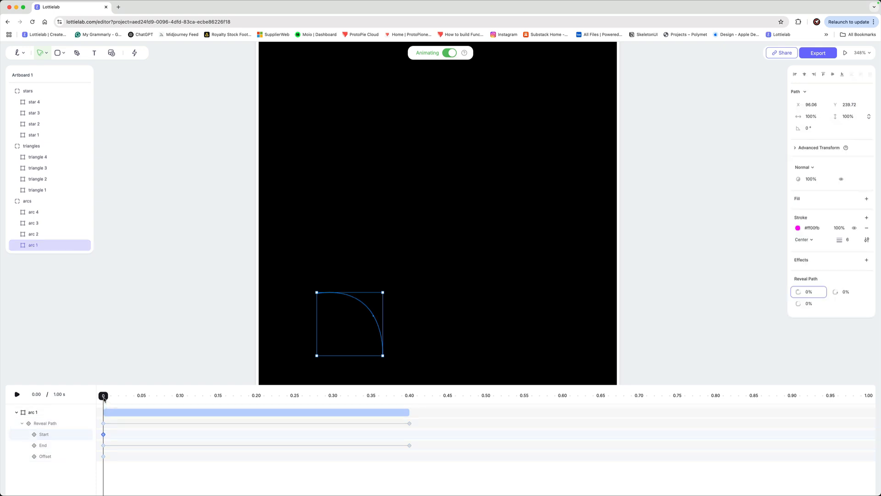
{"action": "left_click_drag", "start_coordinate": [112, 399], "coordinate": [409, 397]}
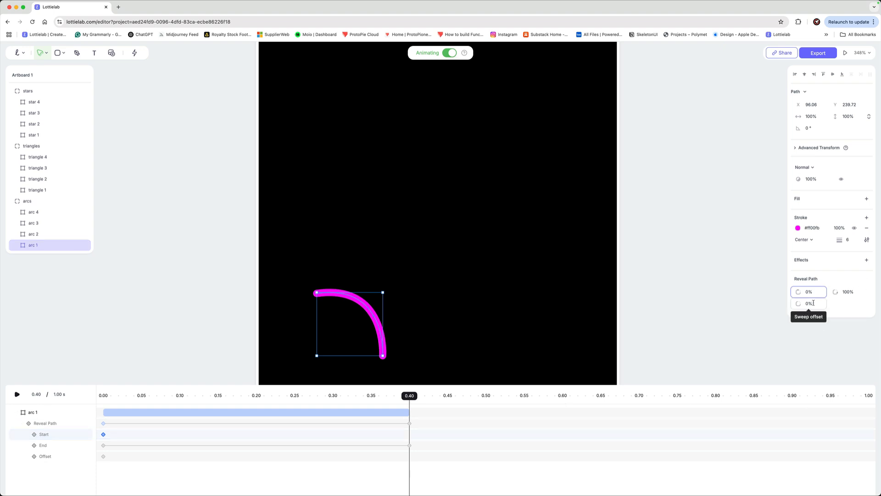
{"action": "left_click_drag", "start_coordinate": [798, 293], "coordinate": [834, 299]}
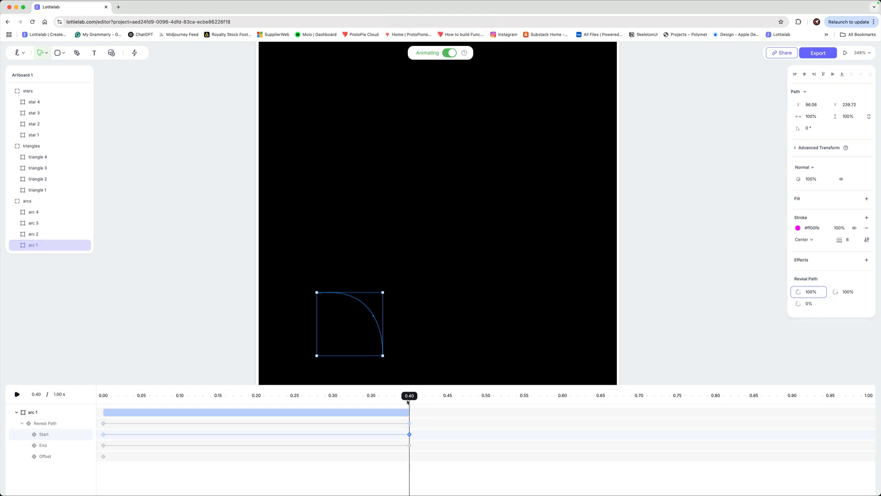
{"action": "mouse_move", "coordinate": [411, 397]}
{"action": "left_mouse_down"}
{"action": "mouse_move", "coordinate": [104, 396]}
{"action": "mouse_move", "coordinate": [378, 398]}
{"action": "mouse_move", "coordinate": [411, 407]}
{"action": "left_mouse_up"}
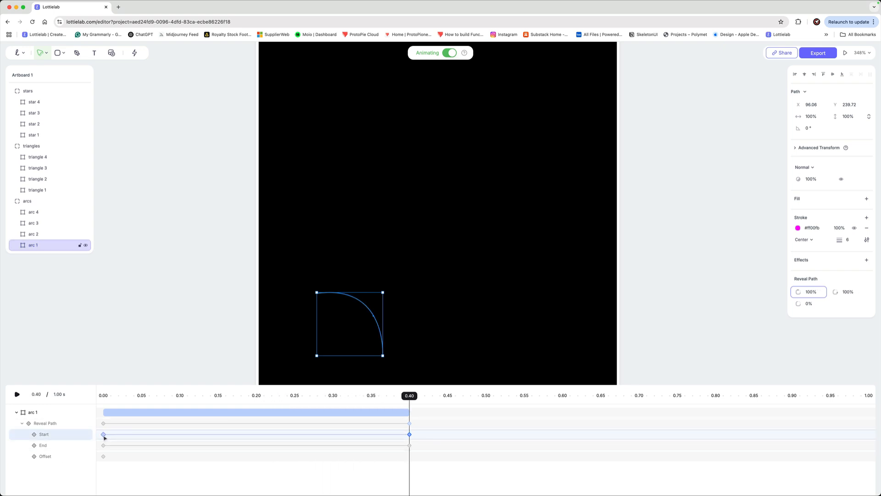
Move arc 1's first reveal path Start keyframe to 0.20 s, comparing timings, and play back the reveal.
{"action": "left_click_drag", "start_coordinate": [103, 437], "coordinate": [218, 435]}
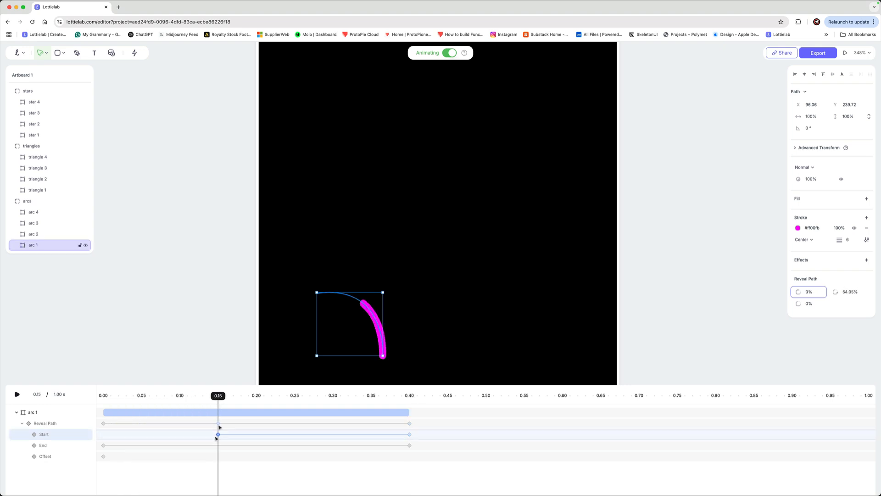
{"action": "left_click_drag", "start_coordinate": [218, 396], "coordinate": [222, 462]}
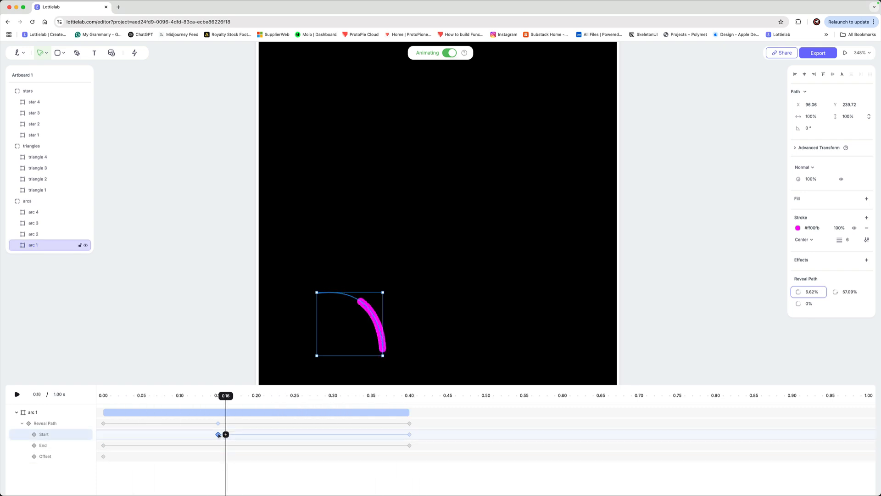
{"action": "left_click_drag", "start_coordinate": [219, 434], "coordinate": [149, 435]}
{"action": "left_click_drag", "start_coordinate": [146, 395], "coordinate": [301, 435]}
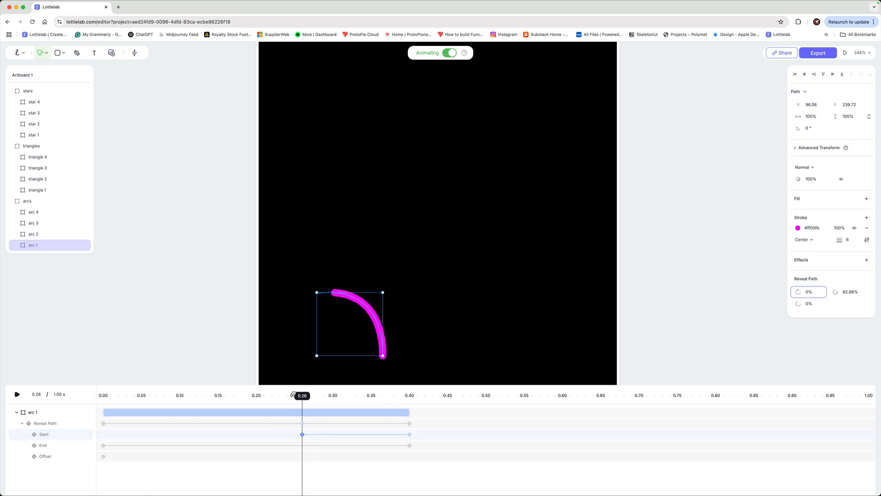
{"action": "left_click_drag", "start_coordinate": [293, 394], "coordinate": [104, 439]}
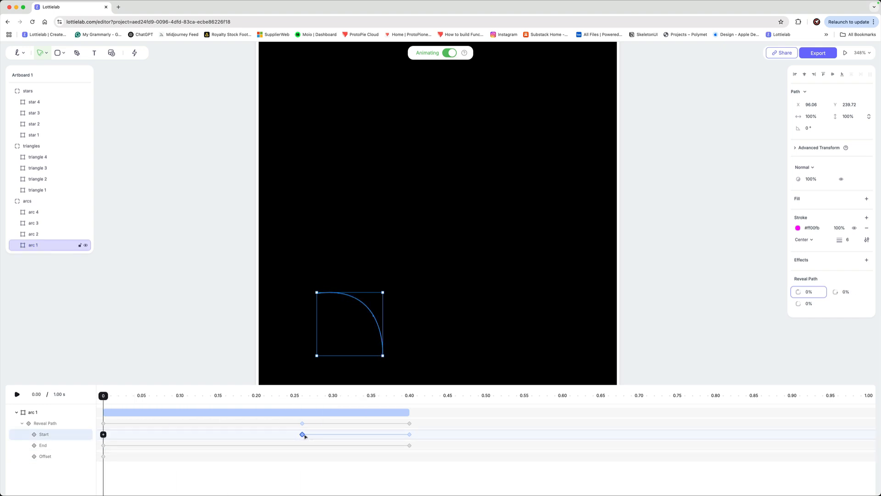
{"action": "left_click_drag", "start_coordinate": [303, 436], "coordinate": [255, 434]}
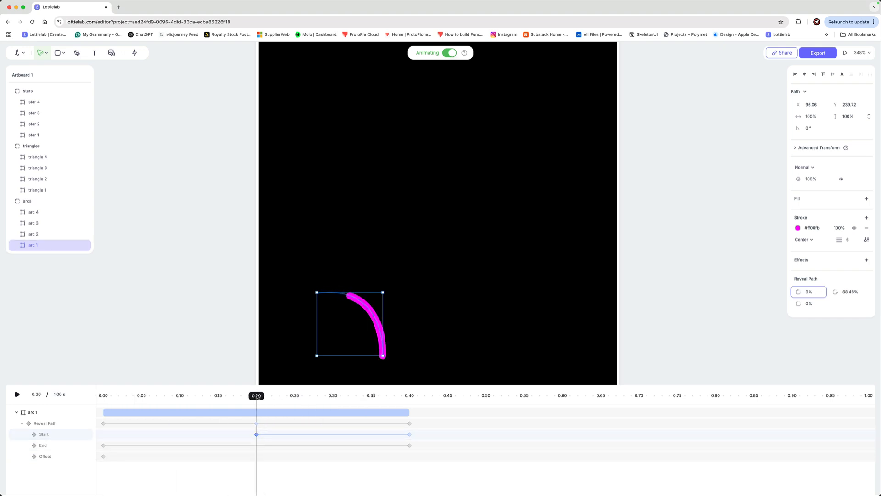
{"action": "left_click_drag", "start_coordinate": [256, 397], "coordinate": [92, 426]}
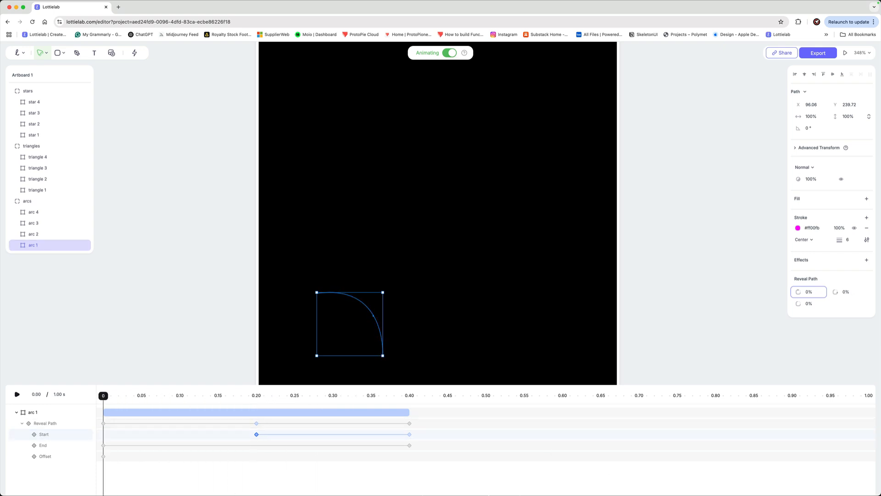
{"action": "left_click", "coordinate": [17, 395]}
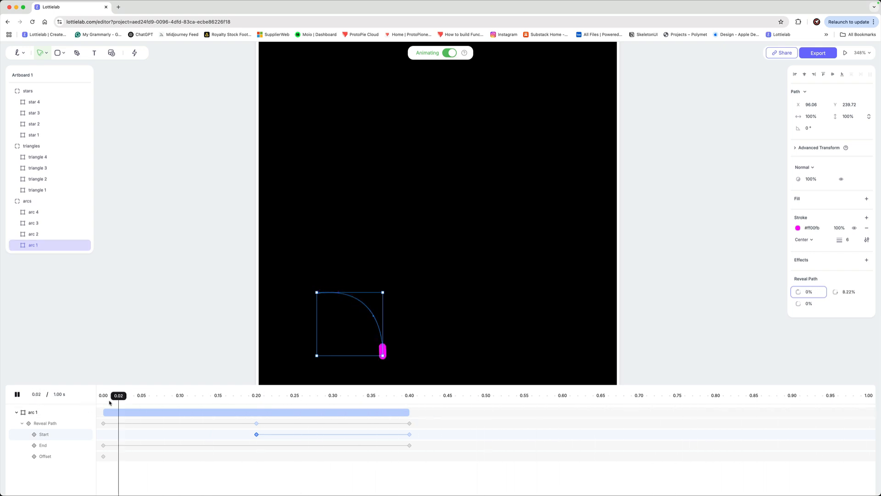
{"action": "key", "text": "space"}
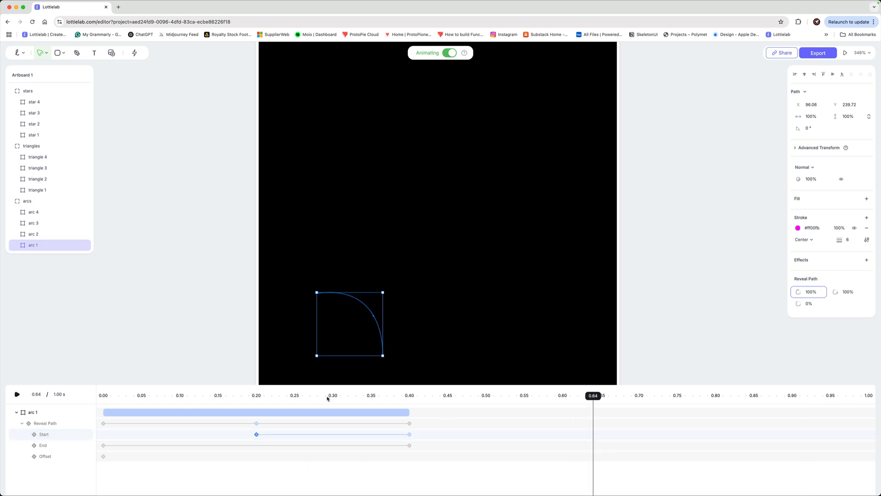
{"action": "left_click_drag", "start_coordinate": [372, 396], "coordinate": [104, 395]}
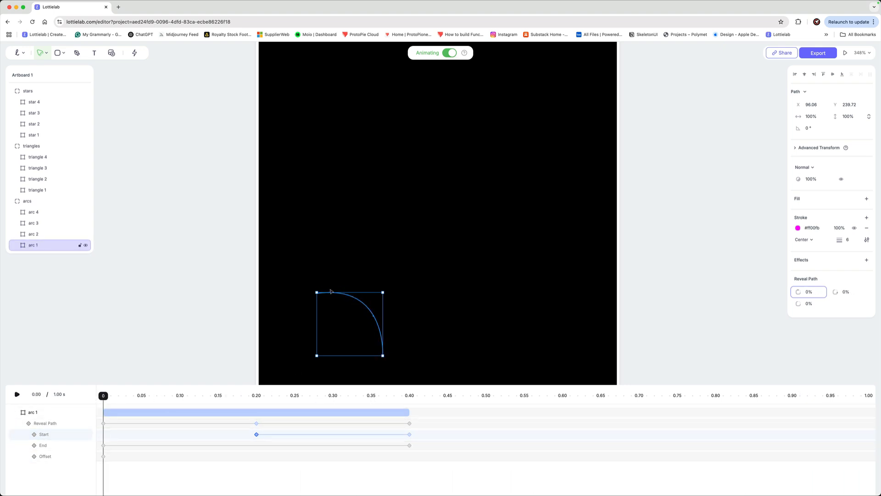
Add a Reveal path keyframe to arc 1 at 0.00 s and check its reveal values up to 0.40 s.
{"action": "left_click", "coordinate": [16, 413]}
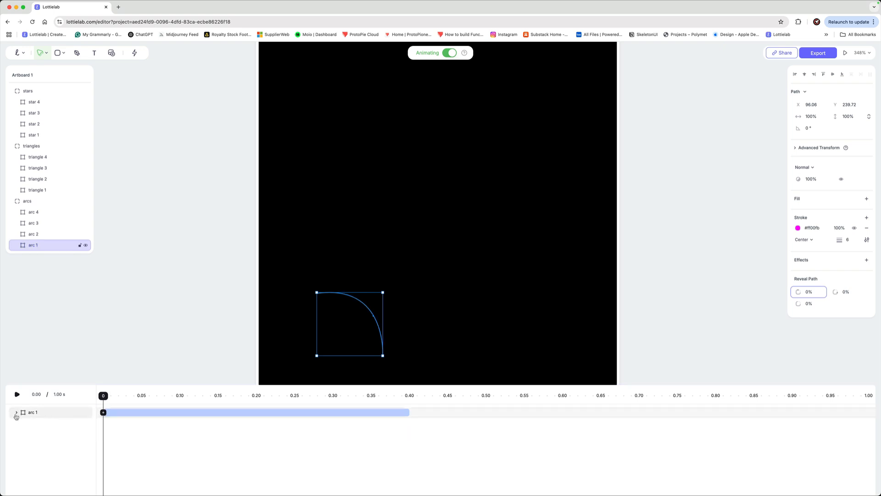
{"action": "left_click", "coordinate": [36, 238]}
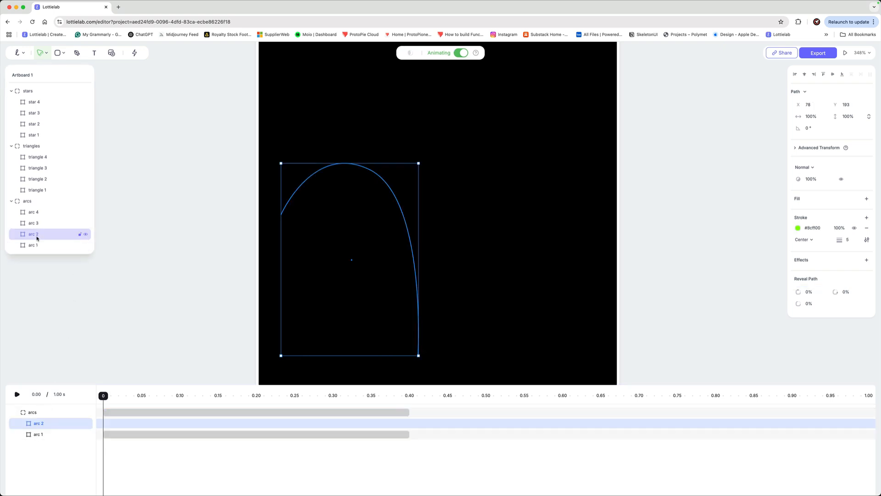
{"action": "left_click", "coordinate": [103, 435]}
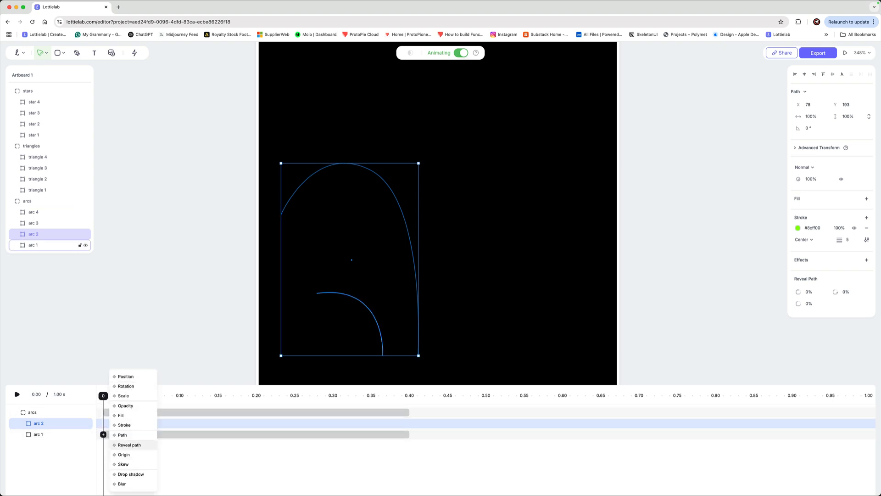
{"action": "left_click", "coordinate": [129, 445]}
{"action": "left_click_drag", "start_coordinate": [114, 397], "coordinate": [410, 415]}
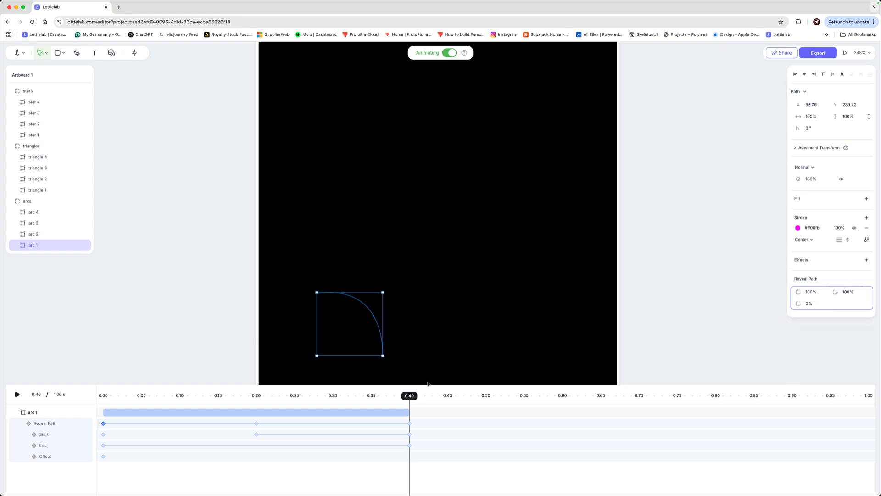
{"action": "left_click_drag", "start_coordinate": [410, 398], "coordinate": [104, 396]}
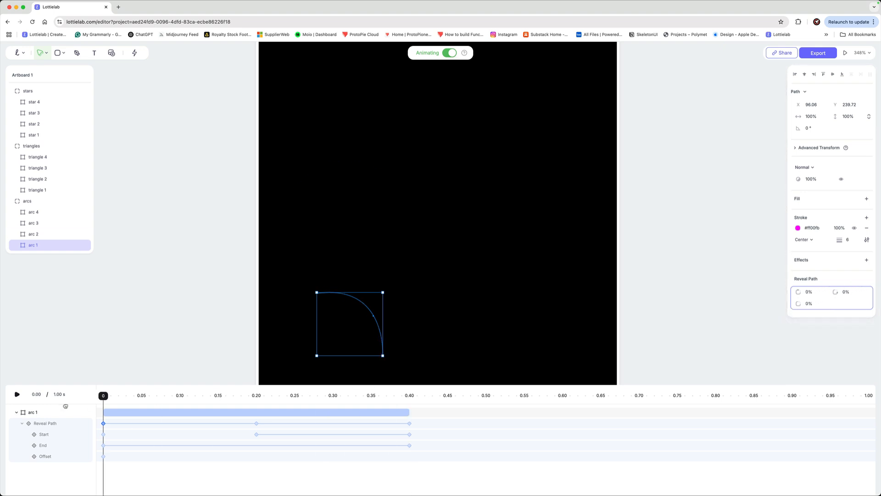
{"action": "left_click", "coordinate": [103, 456]}
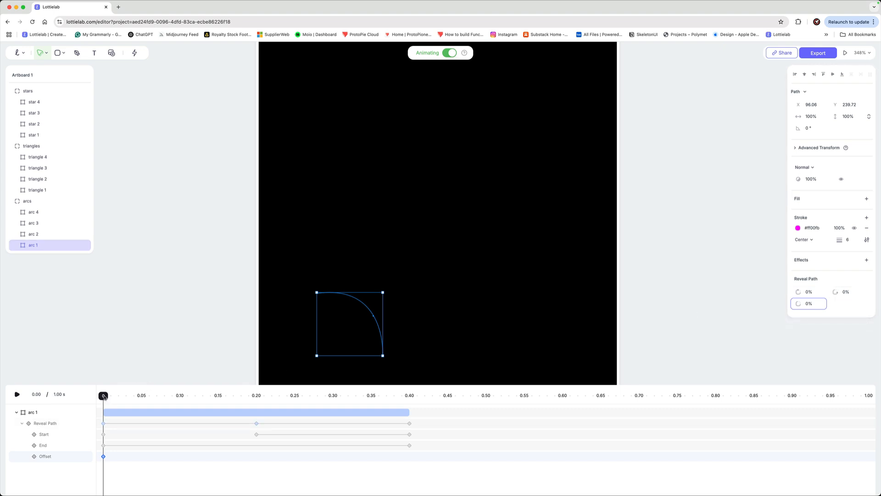
{"action": "left_click_drag", "start_coordinate": [104, 397], "coordinate": [411, 402]}
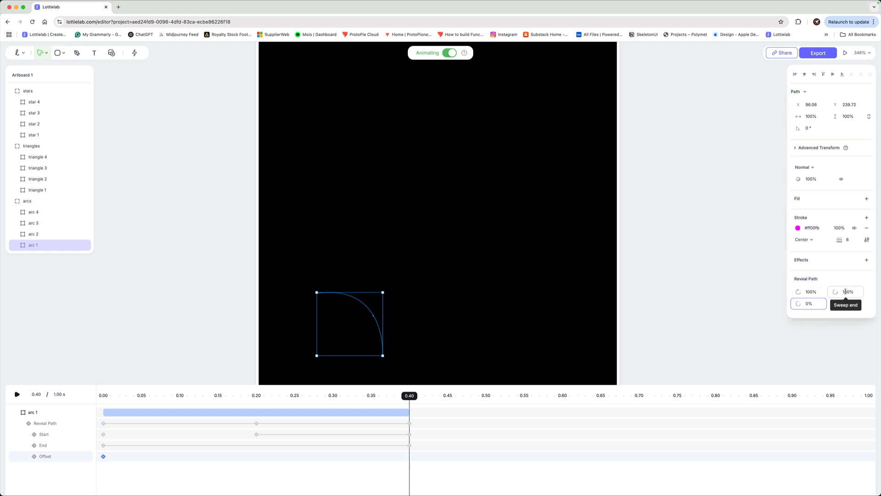
Set arc 1's reveal path sweep start to 0% at 0.40 s, discarding the extra keyframe tried at 0.41 s.
{"action": "left_click_drag", "start_coordinate": [836, 292], "coordinate": [785, 292]}
{"action": "key", "text": "super+z"}
{"action": "left_click", "coordinate": [809, 291]}
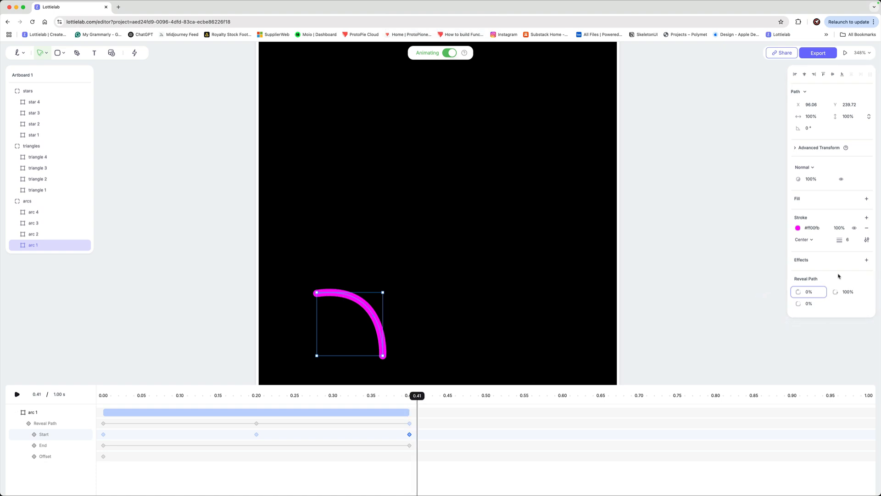
{"action": "left_click_drag", "start_coordinate": [798, 292], "coordinate": [826, 292]}
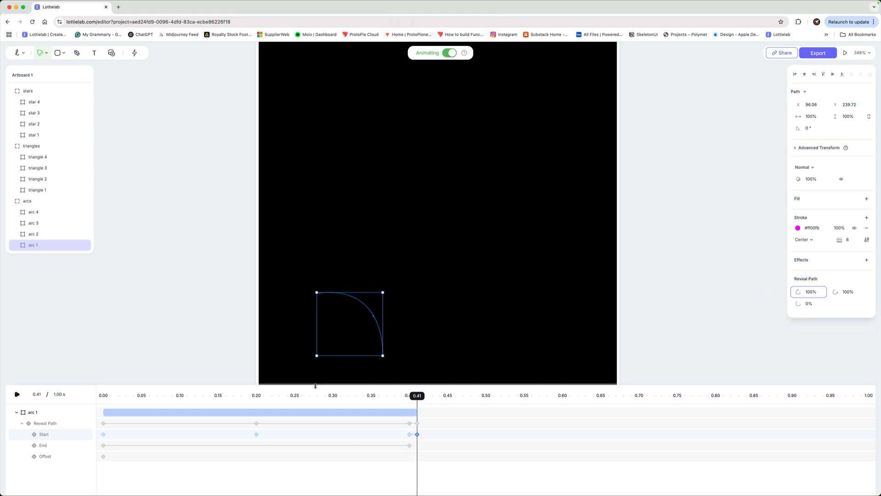
{"action": "key", "text": "Delete"}
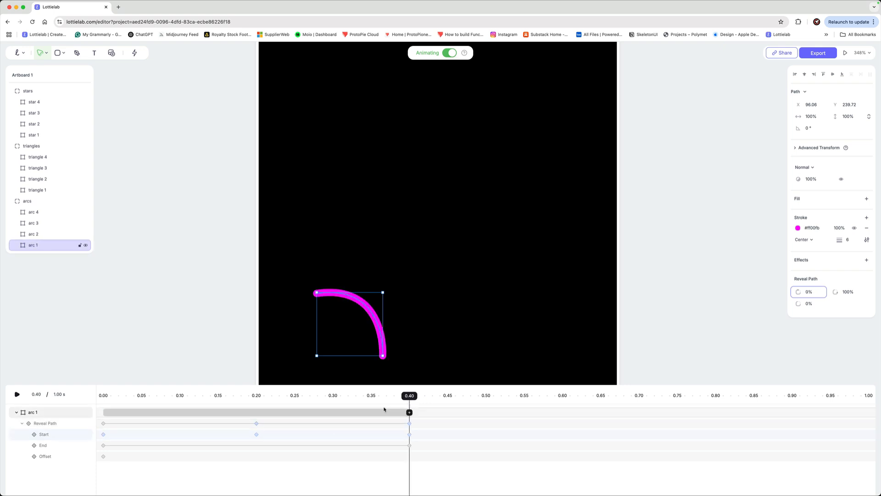
Add a Reveal path keyframe to arc 2 at 0.00 s.
{"action": "left_click_drag", "start_coordinate": [404, 399], "coordinate": [110, 396]}
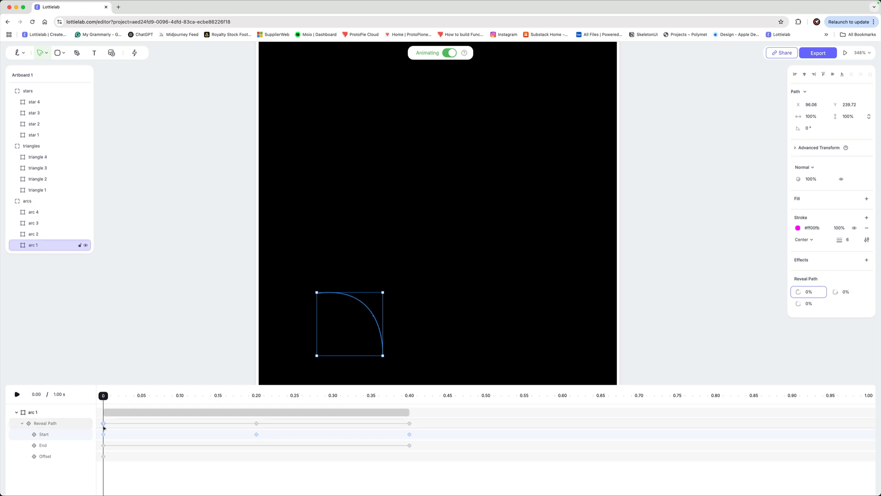
{"action": "left_click", "coordinate": [41, 235]}
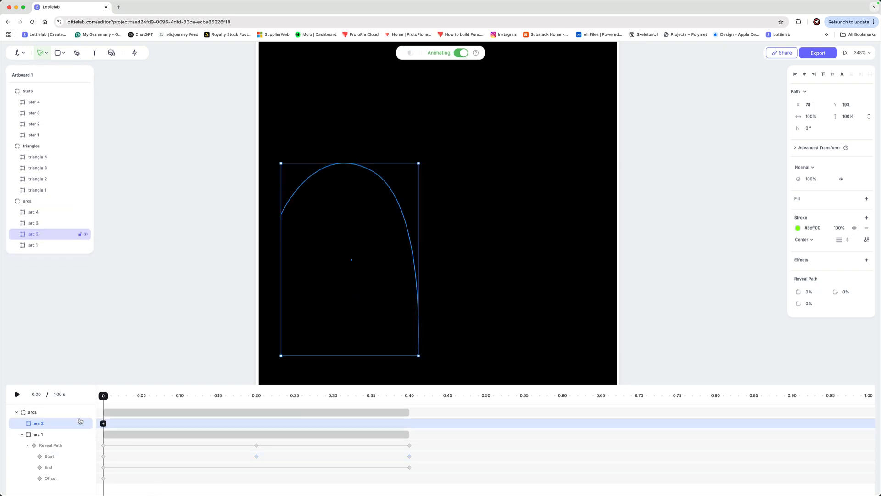
{"action": "left_click", "coordinate": [21, 434]}
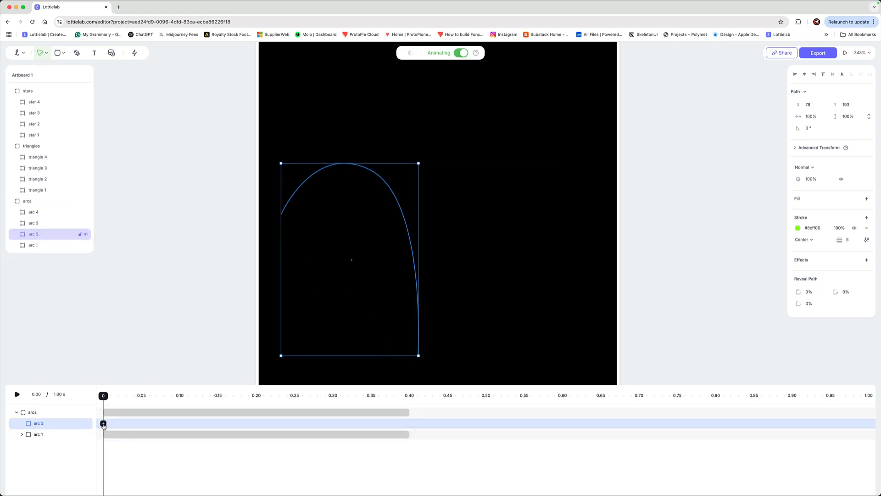
{"action": "left_click", "coordinate": [104, 423]}
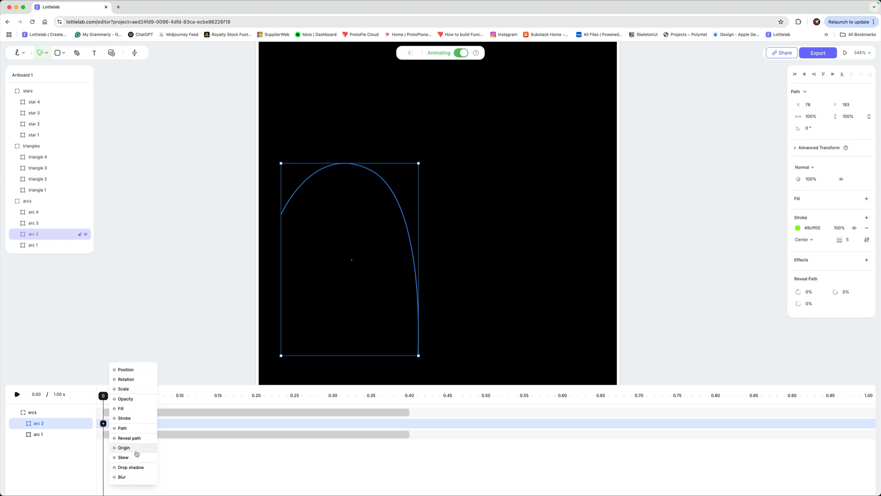
{"action": "left_click", "coordinate": [138, 440]}
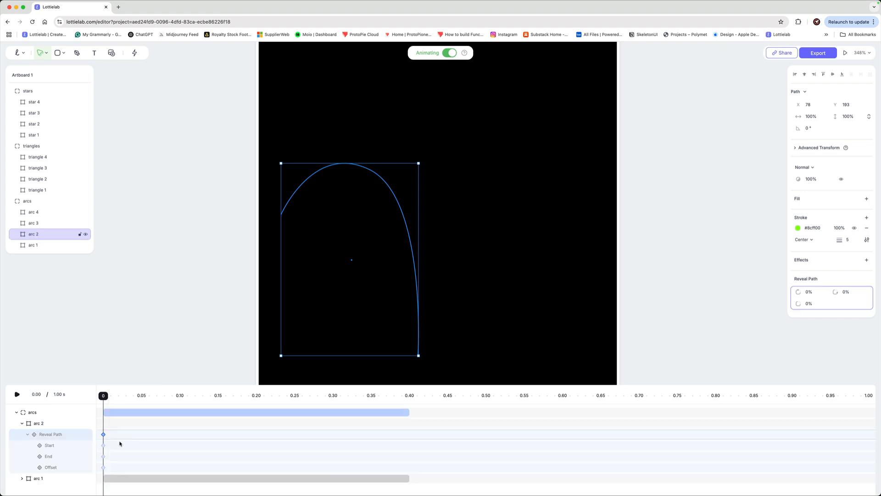
Set arc 2's sweep end to 100% at 0.40 s and add a Start keyframe at 0.20 s.
{"action": "left_click_drag", "start_coordinate": [103, 396], "coordinate": [376, 408]}
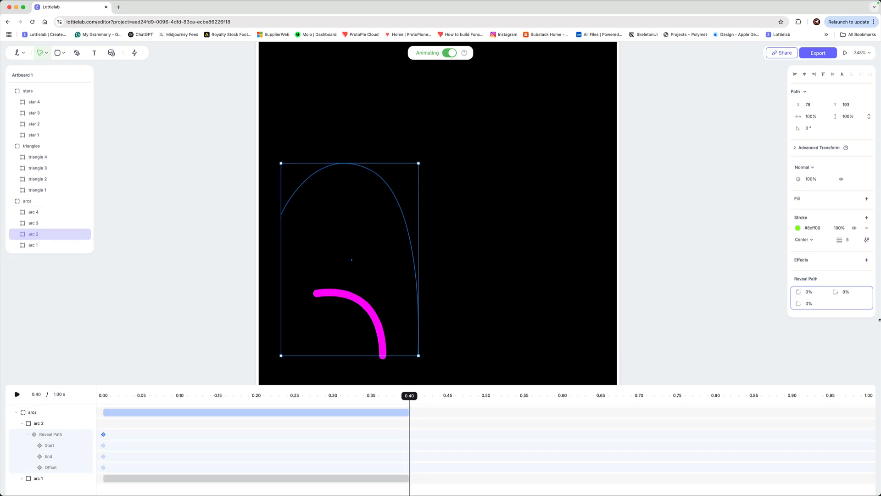
{"action": "left_click_drag", "start_coordinate": [837, 292], "coordinate": [853, 292]}
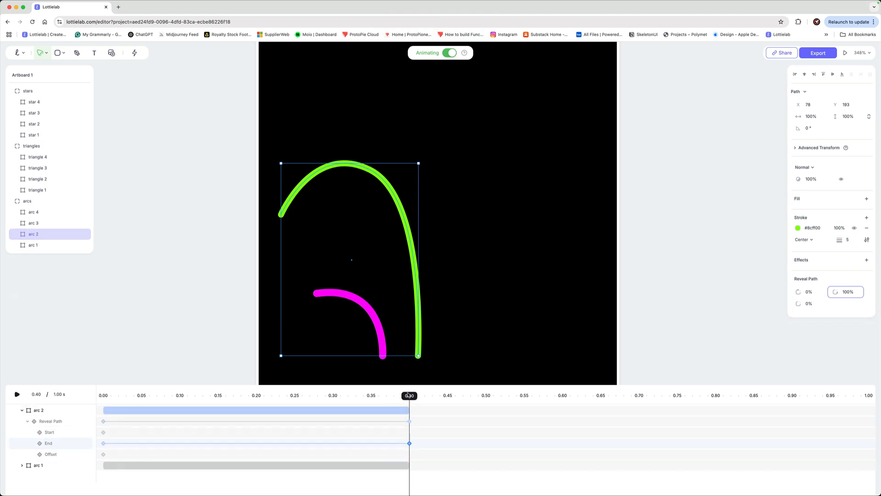
{"action": "mouse_move", "coordinate": [412, 398]}
{"action": "left_mouse_down"}
{"action": "mouse_move", "coordinate": [102, 395]}
{"action": "mouse_move", "coordinate": [256, 396]}
{"action": "left_mouse_up"}
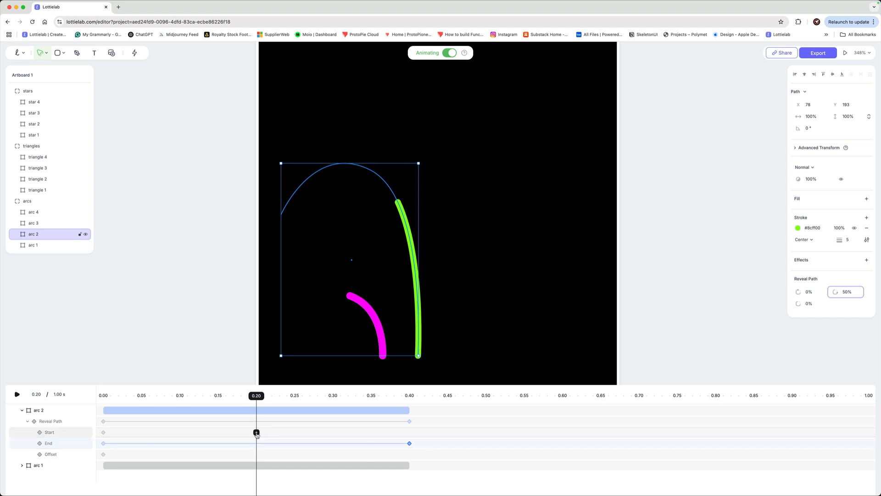
{"action": "left_click", "coordinate": [257, 432]}
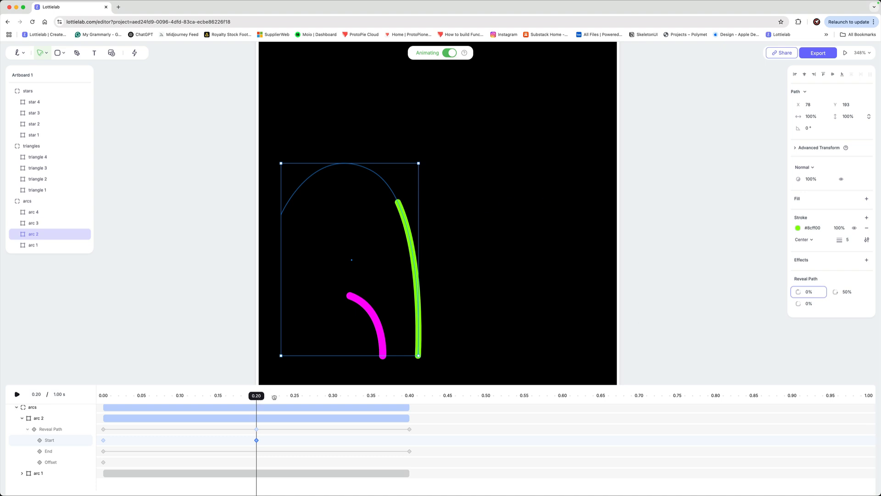
Set arc 2's reveal path sweep start to 100% at 0.40 s and scrub back through the reveal.
{"action": "left_click_drag", "start_coordinate": [274, 397], "coordinate": [408, 401]}
{"action": "left_click", "coordinate": [801, 296]}
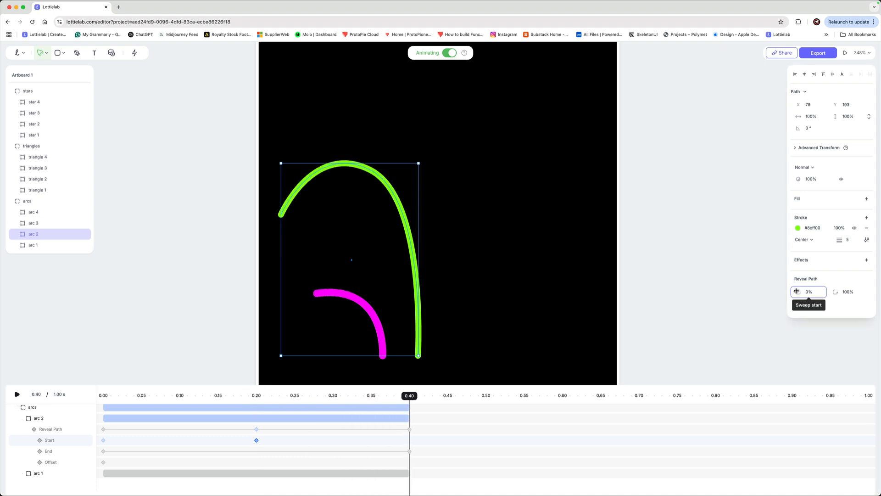
{"action": "type", "text": "100"}
{"action": "key", "text": "Return"}
{"action": "left_click_drag", "start_coordinate": [406, 398], "coordinate": [142, 398]}
Move arc 2's middle Start keyframe to 0.15 s, comparing earlier timings, and play back the animation.
{"action": "left_click_drag", "start_coordinate": [157, 432], "coordinate": [257, 450]}
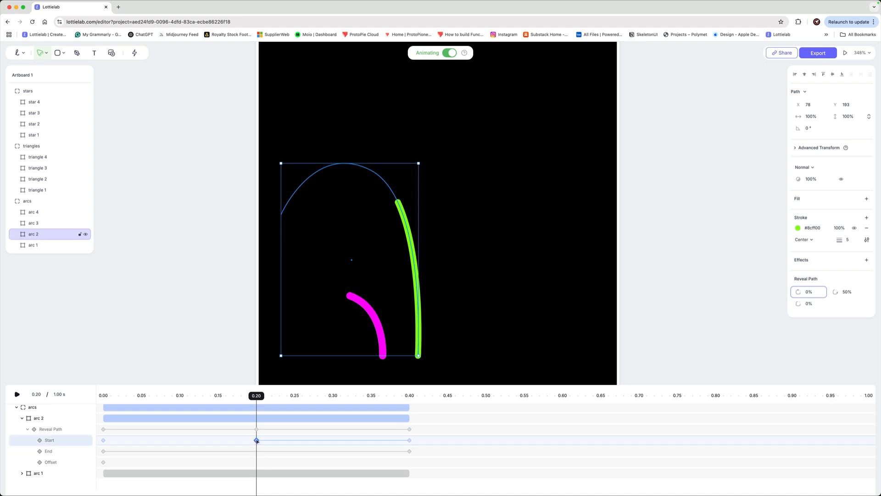
{"action": "left_click_drag", "start_coordinate": [257, 440], "coordinate": [178, 441]}
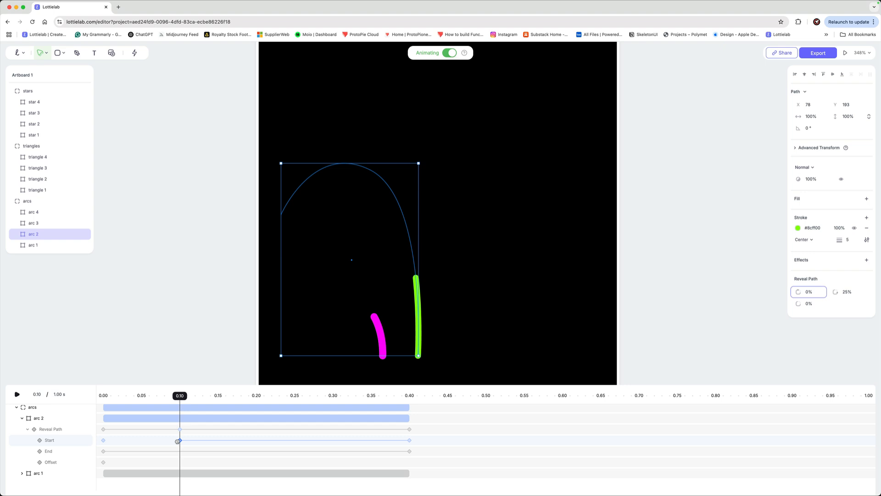
{"action": "mouse_move", "coordinate": [180, 394]}
{"action": "left_mouse_down"}
{"action": "mouse_move", "coordinate": [109, 392]}
{"action": "mouse_move", "coordinate": [209, 391]}
{"action": "mouse_move", "coordinate": [180, 394]}
{"action": "left_mouse_up"}
{"action": "left_click", "coordinate": [179, 440]}
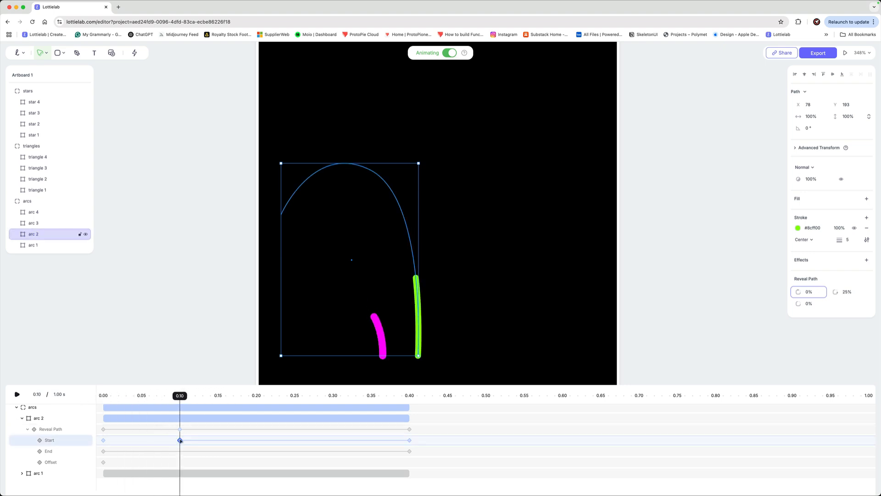
{"action": "left_click_drag", "start_coordinate": [181, 440], "coordinate": [149, 440]}
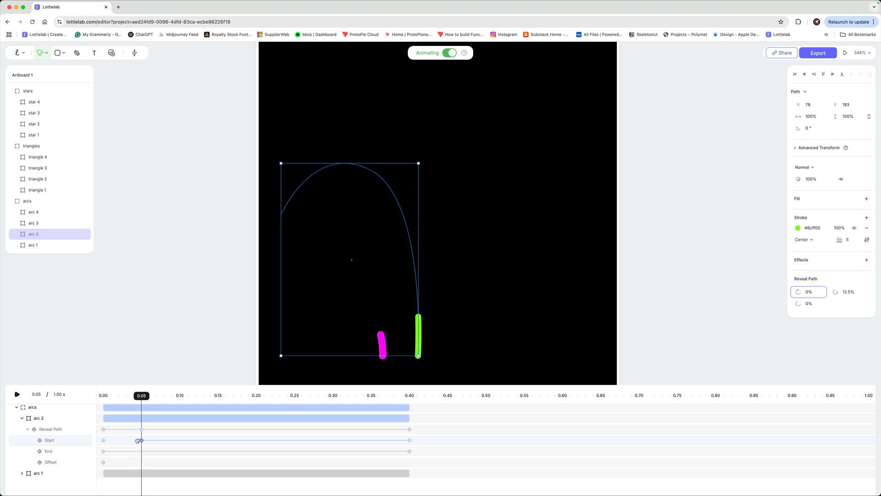
{"action": "mouse_move", "coordinate": [143, 396]}
{"action": "left_mouse_down"}
{"action": "mouse_move", "coordinate": [90, 399]}
{"action": "mouse_move", "coordinate": [385, 395]}
{"action": "mouse_move", "coordinate": [216, 395]}
{"action": "mouse_move", "coordinate": [146, 426]}
{"action": "mouse_move", "coordinate": [173, 440]}
{"action": "mouse_move", "coordinate": [219, 441]}
{"action": "left_mouse_up"}
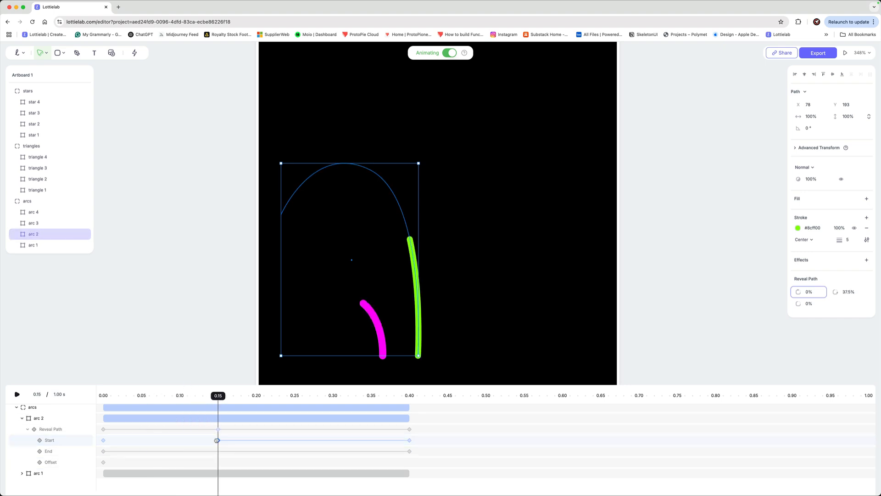
{"action": "left_click_drag", "start_coordinate": [218, 396], "coordinate": [332, 406]}
{"action": "key", "text": "space"}
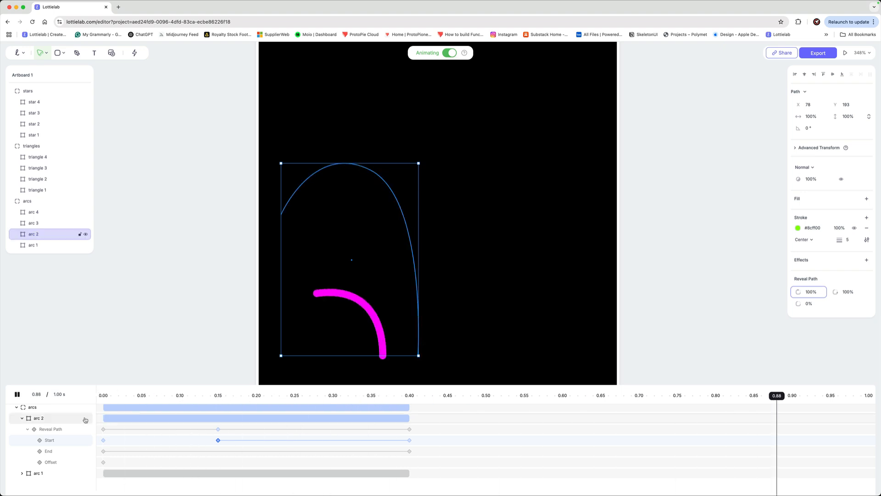
Set arc 1's reveal path sweep start to 100% at 0.40 s.
{"action": "key", "text": "space"}
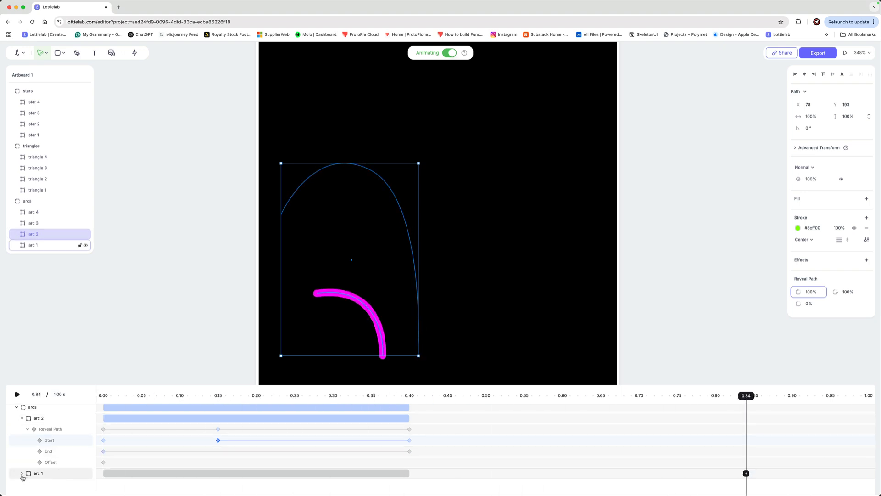
{"action": "left_click", "coordinate": [22, 418]}
{"action": "left_click", "coordinate": [22, 434]}
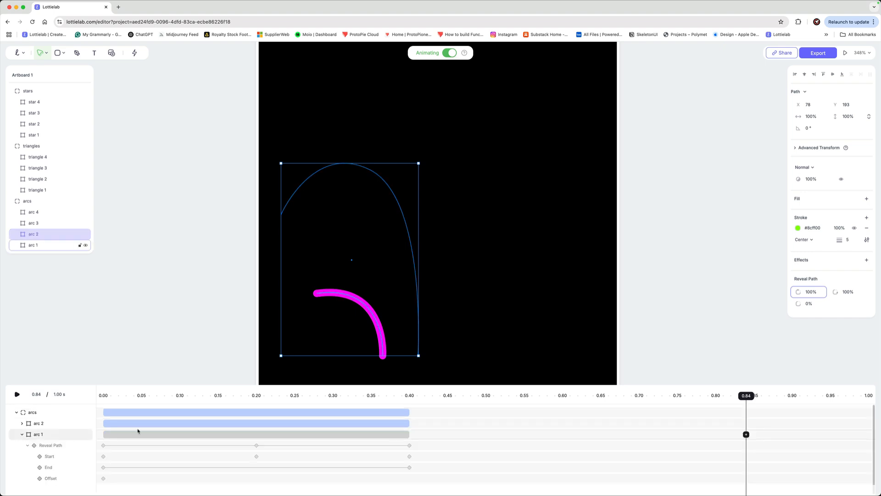
{"action": "left_click", "coordinate": [268, 398]}
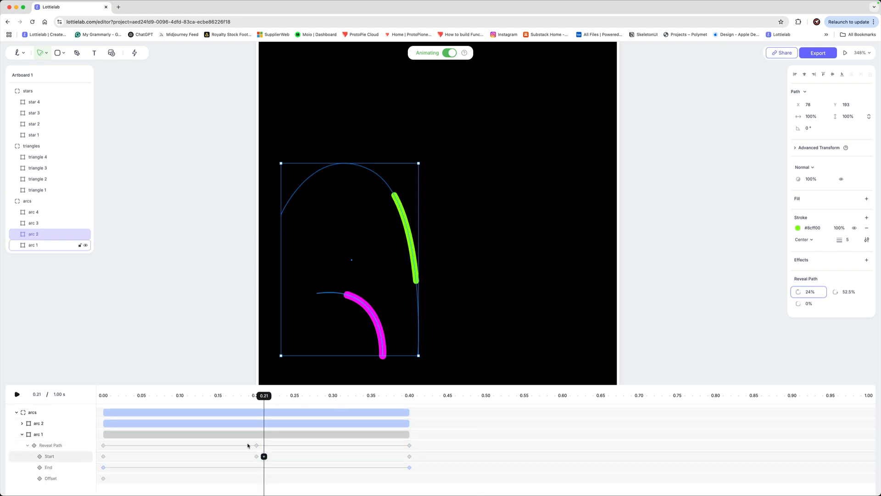
{"action": "left_click_drag", "start_coordinate": [287, 401], "coordinate": [409, 398]}
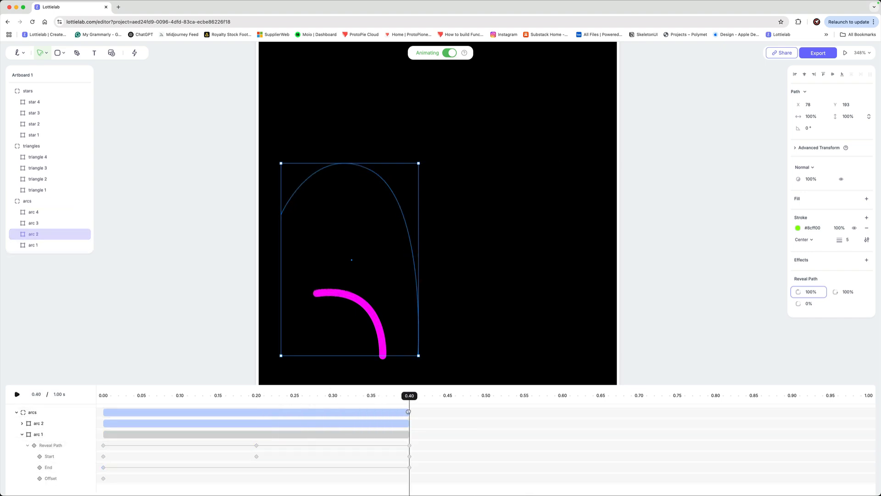
{"action": "left_click", "coordinate": [409, 457]}
{"action": "scroll", "coordinate": [410, 456], "scroll_direction": "down", "scroll_amount": 1}
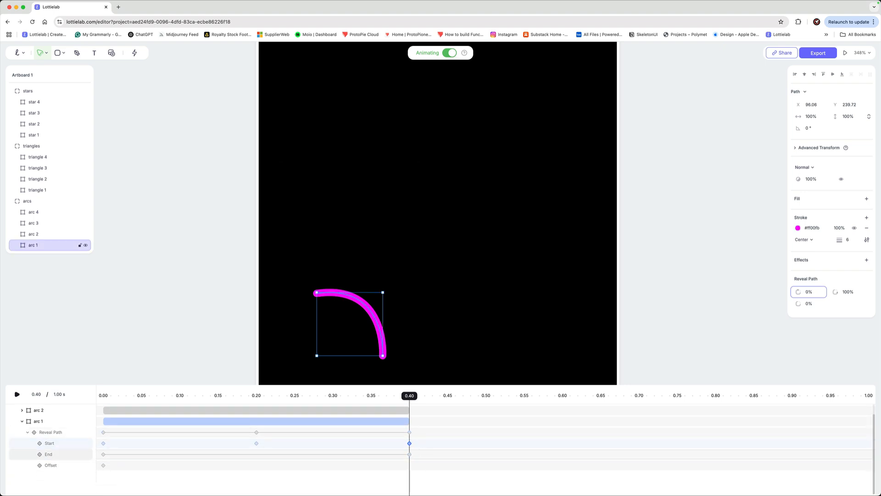
{"action": "left_click", "coordinate": [409, 433]}
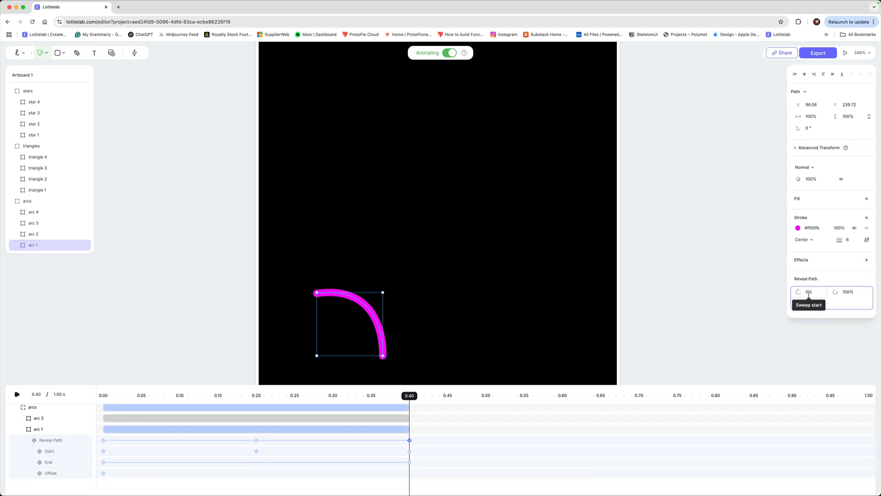
{"action": "left_click_drag", "start_coordinate": [800, 293], "coordinate": [817, 294]}
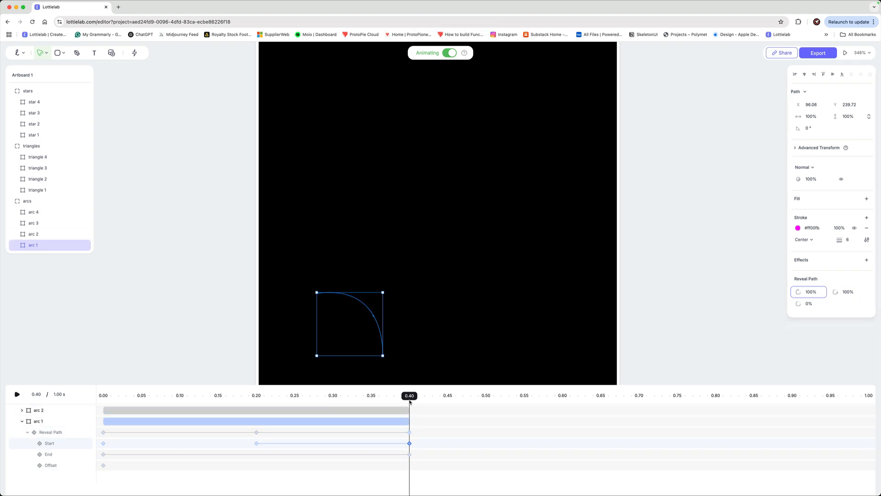
Play back the animation from 0.00 s to review the reveals of arc 1 and arc 2 together.
{"action": "left_click_drag", "start_coordinate": [409, 397], "coordinate": [98, 427]}
{"action": "key", "text": "space"}
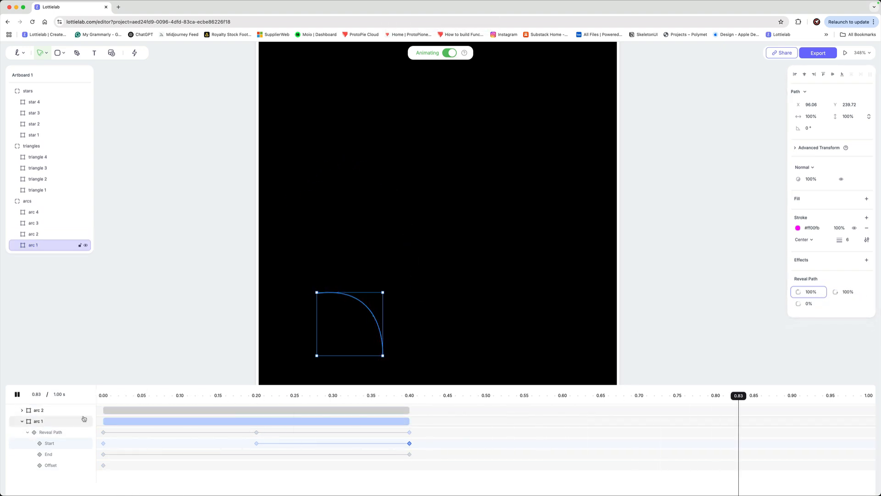
{"action": "key", "text": "space"}
{"action": "key", "text": "space"}
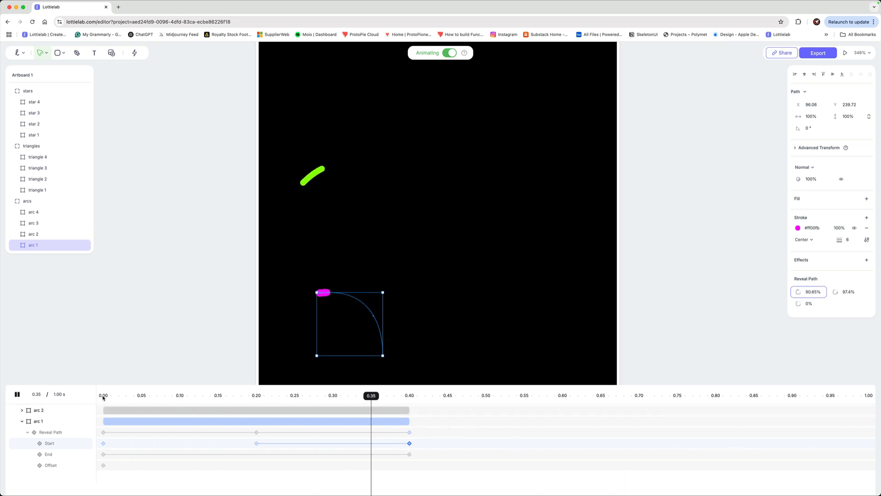
{"action": "key", "text": "space"}
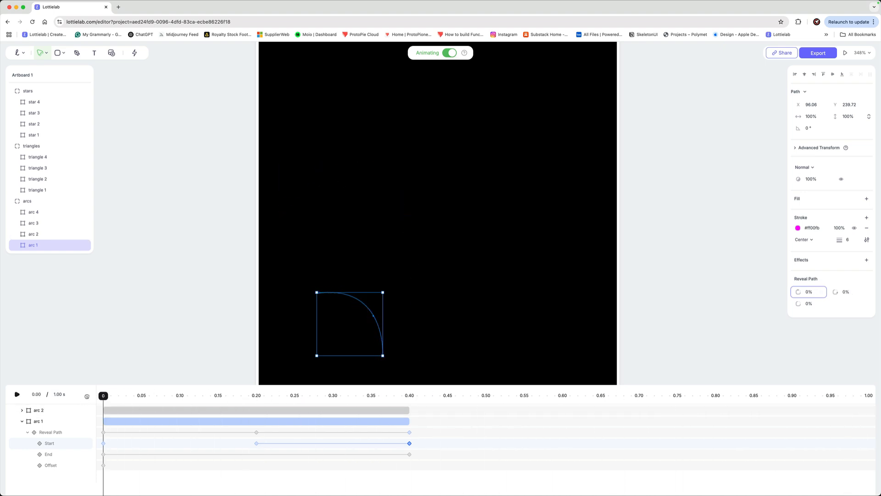
Make the timeline area slightly taller and collapse the keyframe rows of arc 1 and arc 2.
{"action": "left_click", "coordinate": [22, 421]}
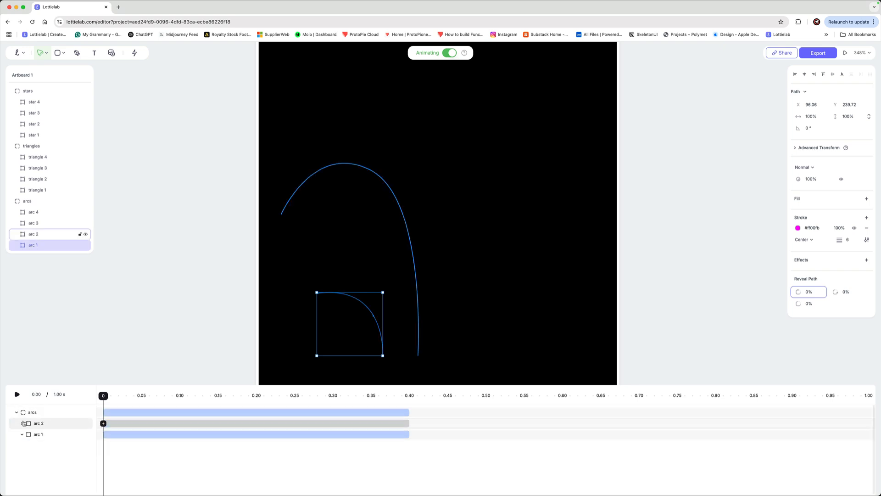
{"action": "left_click", "coordinate": [22, 423]}
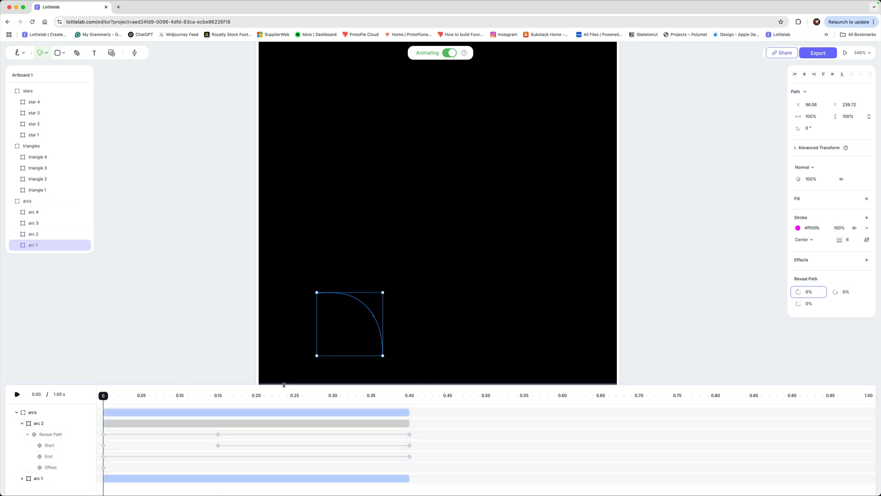
{"action": "left_click_drag", "start_coordinate": [284, 385], "coordinate": [285, 374]}
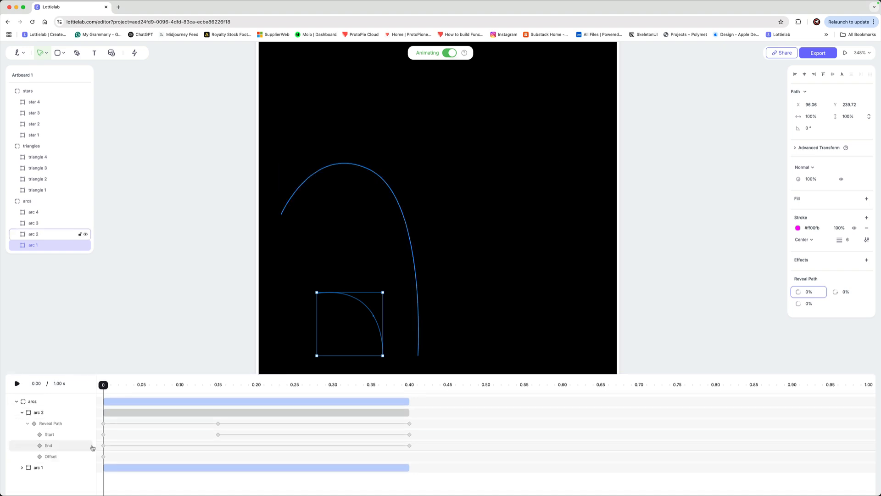
{"action": "left_click", "coordinate": [23, 416]}
{"action": "left_click", "coordinate": [23, 415]}
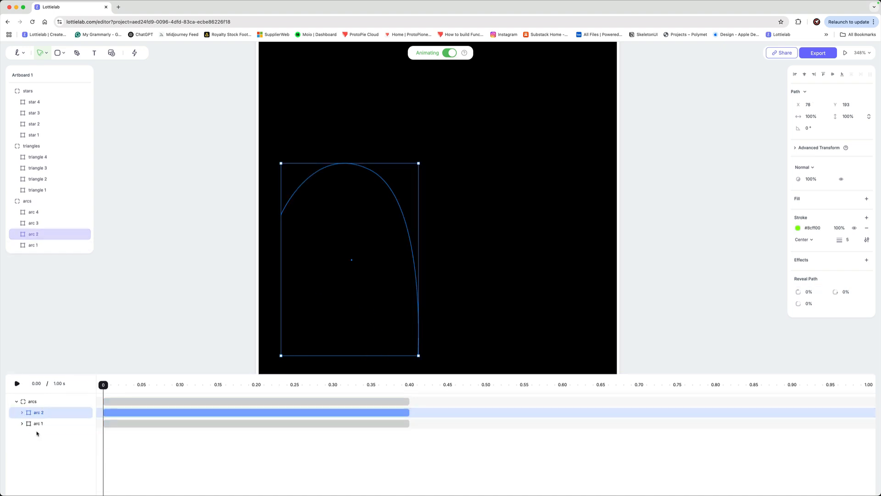
Stretch arc 2's whole reveal animation so it ends at 0.50 s.
{"action": "left_click", "coordinate": [406, 414]}
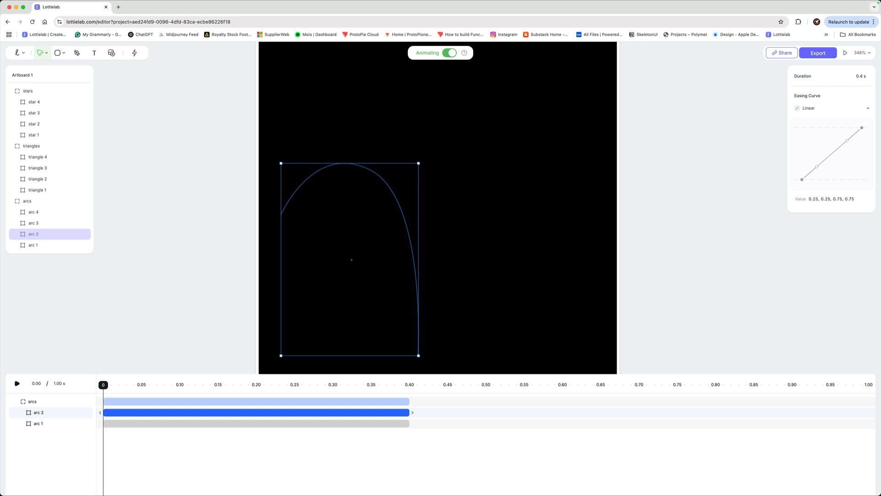
{"action": "left_click", "coordinate": [22, 414]}
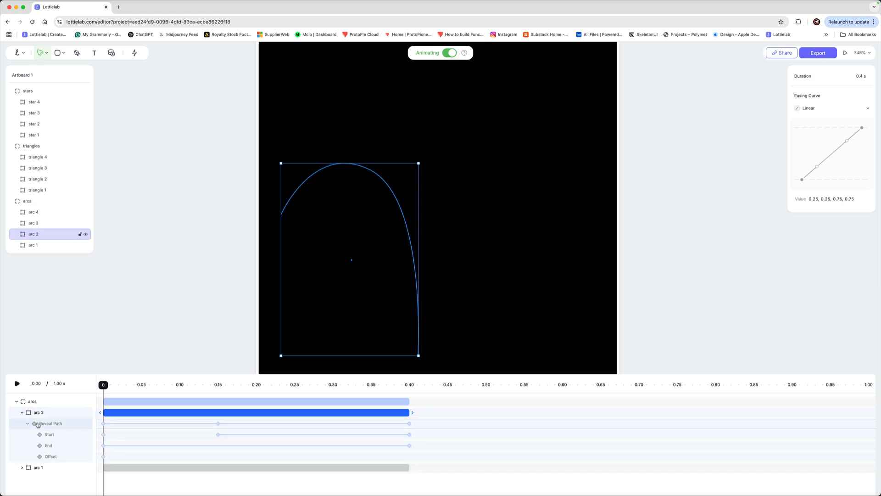
{"action": "left_click", "coordinate": [28, 423]}
{"action": "left_click", "coordinate": [21, 414]}
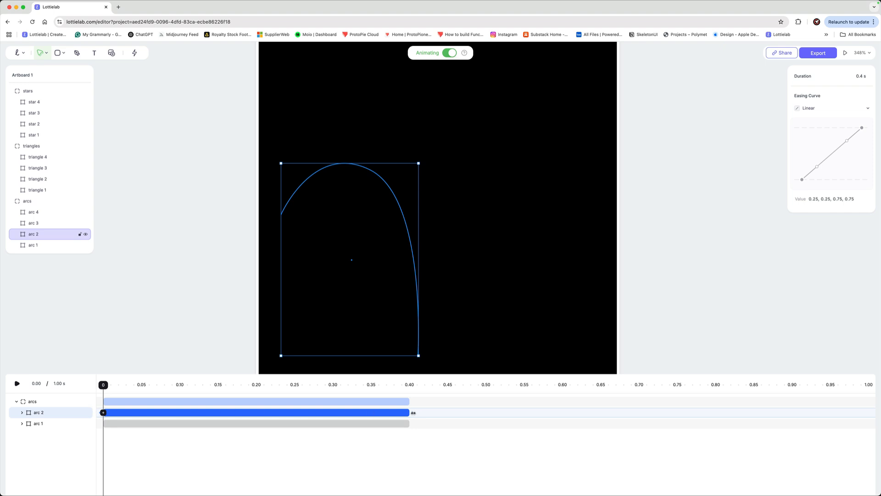
{"action": "left_click_drag", "start_coordinate": [414, 413], "coordinate": [487, 413]}
Shorten arc 1's whole reveal animation to end at 0.30 s and play back the new timing.
{"action": "left_click", "coordinate": [427, 427]}
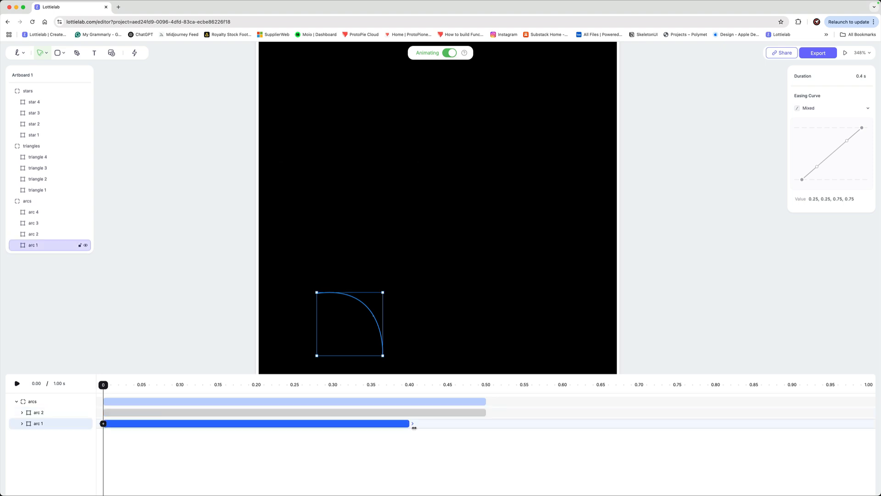
{"action": "left_click_drag", "start_coordinate": [413, 425], "coordinate": [359, 425]}
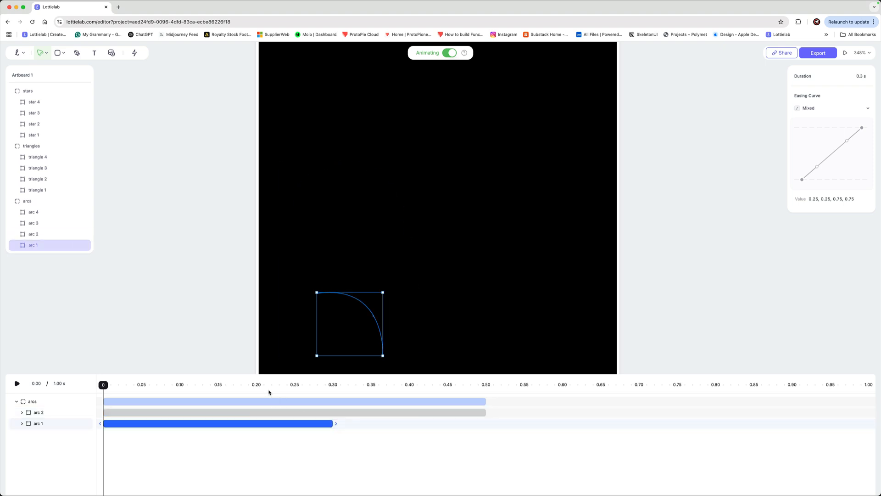
{"action": "key", "text": "space"}
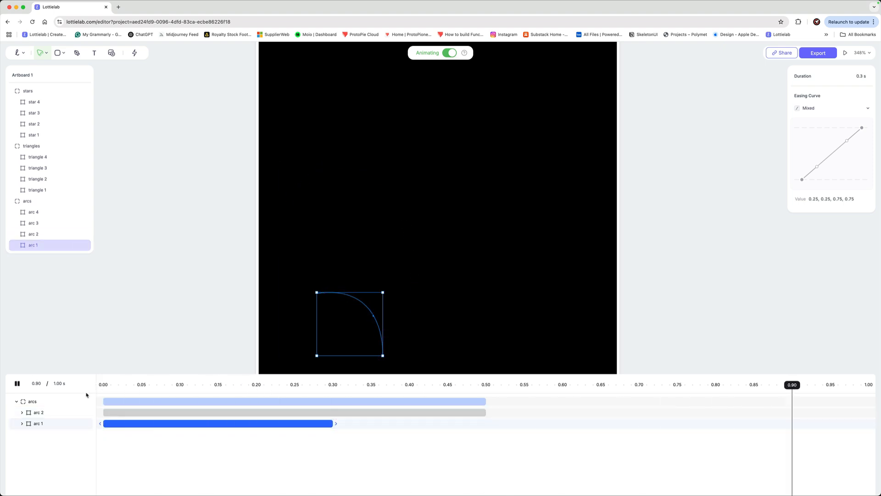
{"action": "key", "text": "space"}
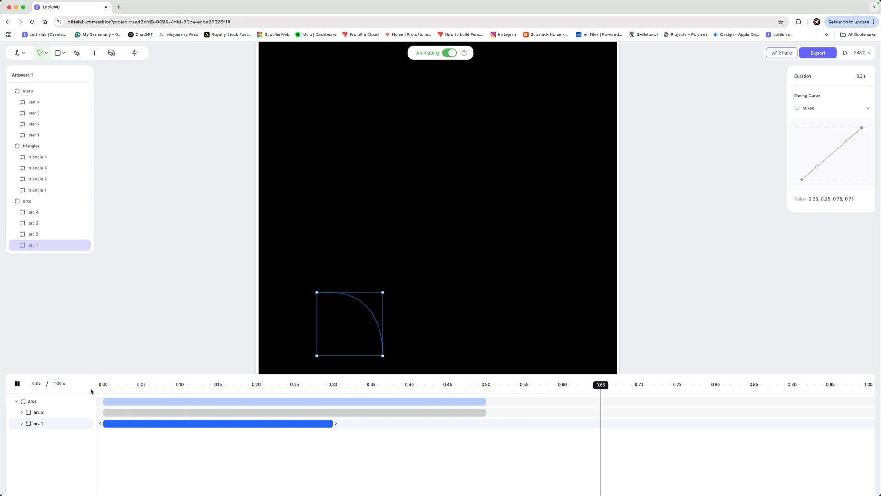
{"action": "key", "text": "space"}
{"action": "left_click", "coordinate": [105, 388]}
{"action": "left_click_drag", "start_coordinate": [108, 386], "coordinate": [75, 427]}
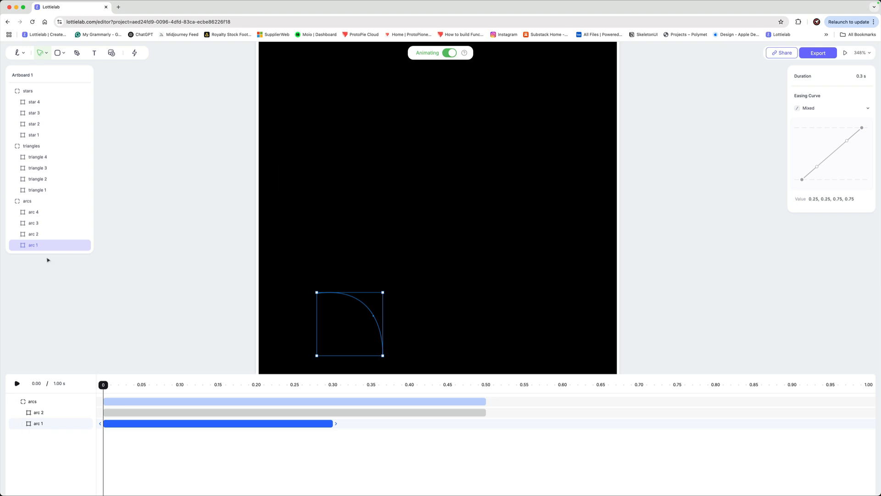
Add a Reveal path keyframe to arc 3 at 0.00 s.
{"action": "left_click", "coordinate": [32, 225]}
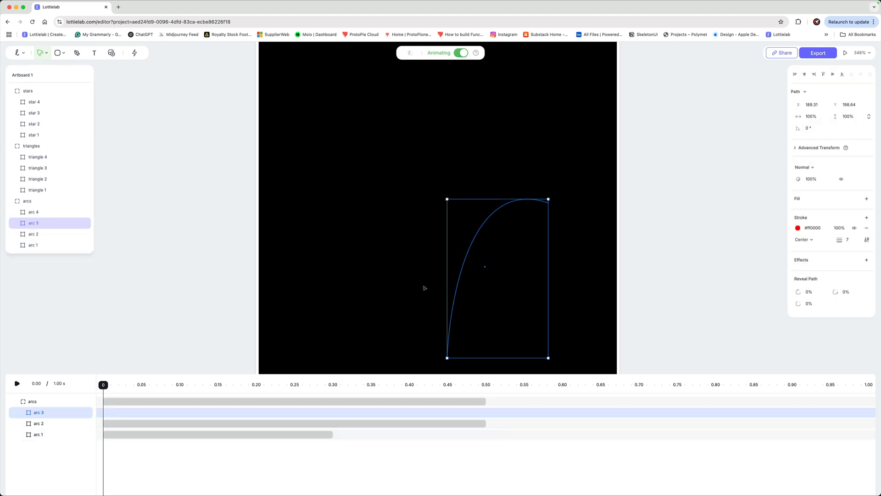
{"action": "mouse_move", "coordinate": [122, 415]}
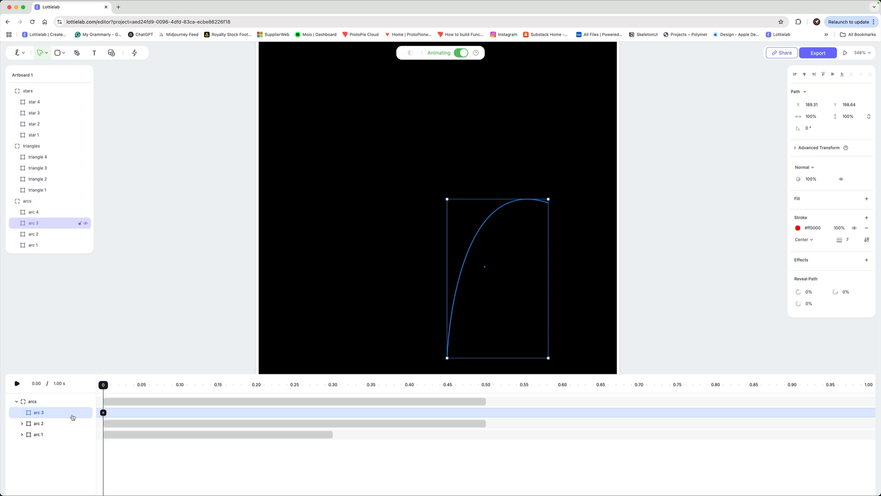
{"action": "left_click", "coordinate": [103, 412]}
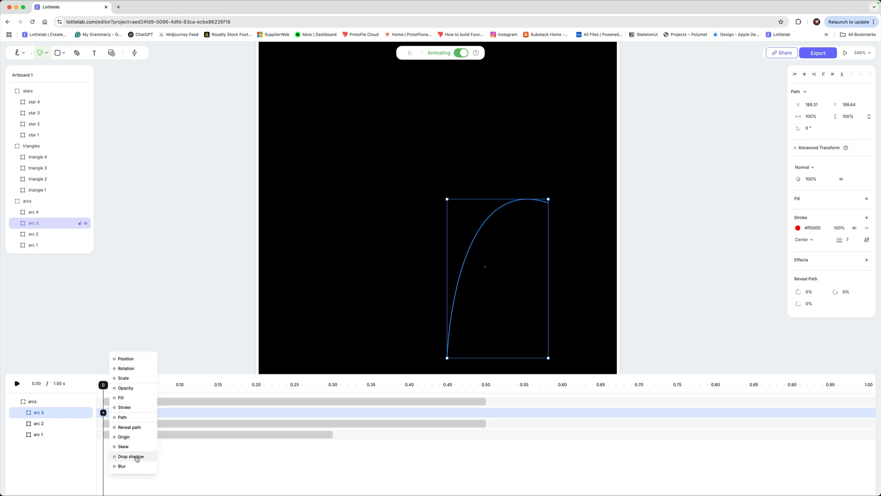
{"action": "left_click", "coordinate": [130, 427]}
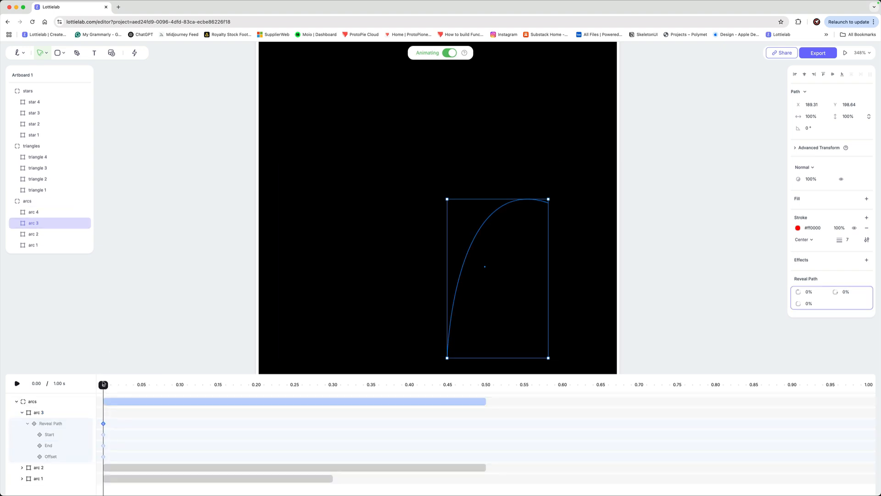
Set arc 3's sweep end to 100% at 0.40 s and add a Start keyframe at 0.20 s.
{"action": "left_click_drag", "start_coordinate": [105, 384], "coordinate": [407, 401]}
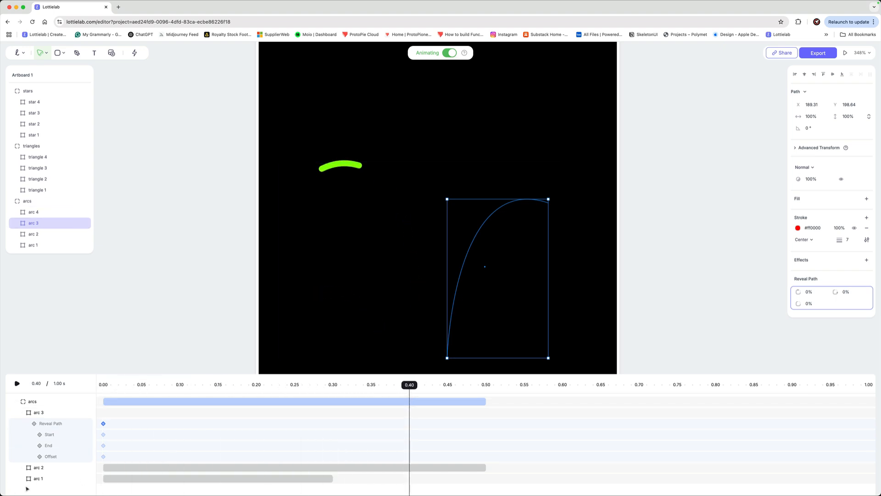
{"action": "left_click_drag", "start_coordinate": [835, 291], "coordinate": [864, 292]}
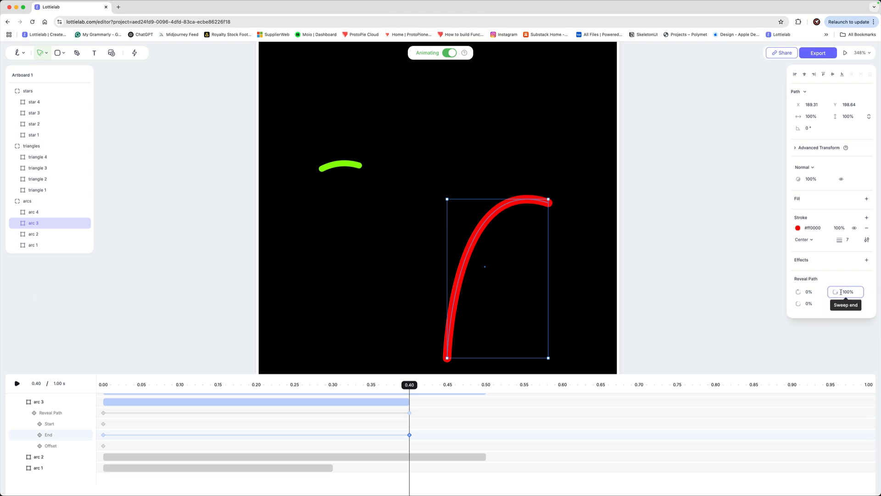
{"action": "left_click_drag", "start_coordinate": [411, 386], "coordinate": [258, 404]}
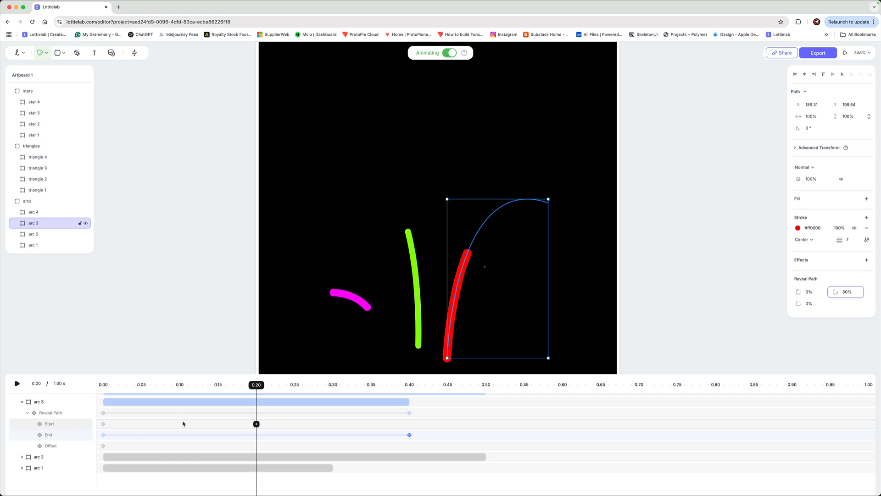
{"action": "left_click", "coordinate": [256, 424]}
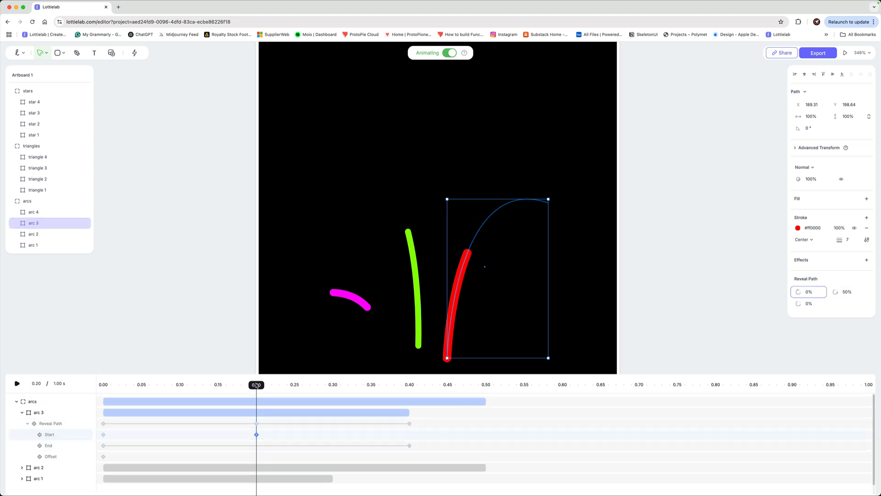
Set arc 3's reveal path sweep start to 100% at 0.40 s and scrub back to 0.00 s.
{"action": "left_click_drag", "start_coordinate": [256, 385], "coordinate": [410, 385]}
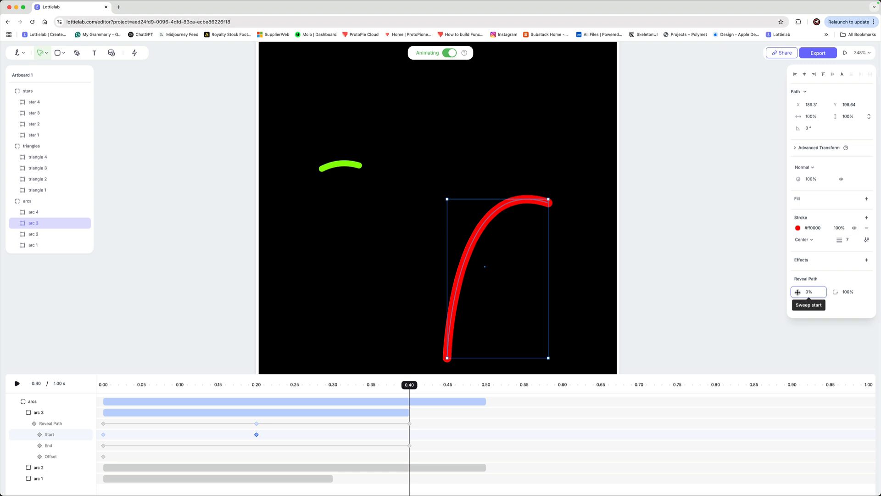
{"action": "left_click_drag", "start_coordinate": [798, 292], "coordinate": [859, 295]}
{"action": "left_click_drag", "start_coordinate": [408, 387], "coordinate": [99, 412]}
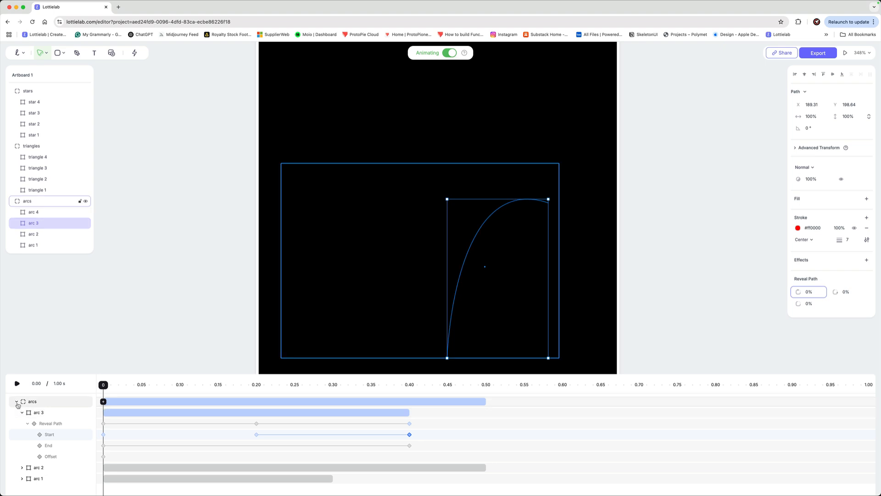
Collapse arc 3's keyframe rows and select arc 4.
{"action": "left_click", "coordinate": [17, 402]}
{"action": "left_click", "coordinate": [17, 402]}
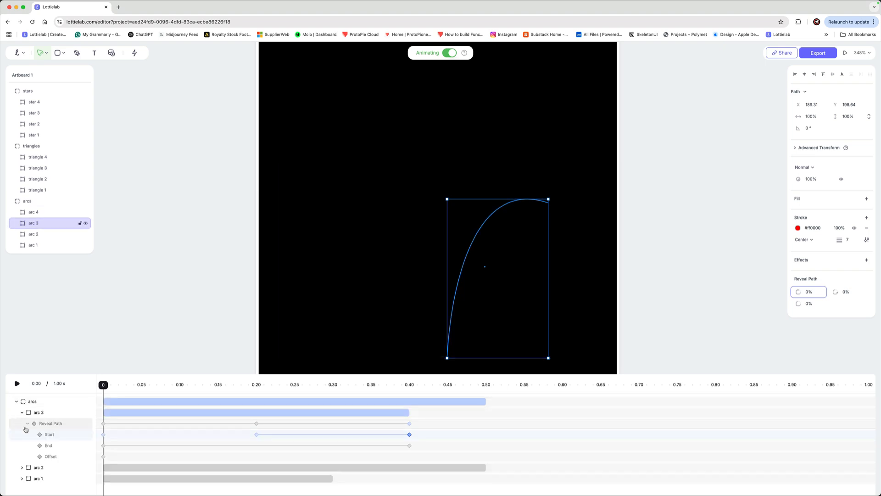
{"action": "left_click", "coordinate": [22, 412]}
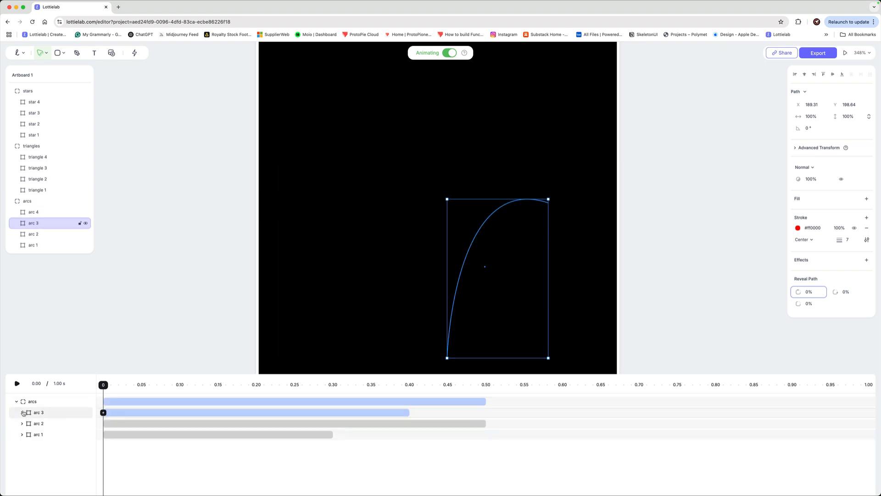
{"action": "left_click", "coordinate": [33, 212]}
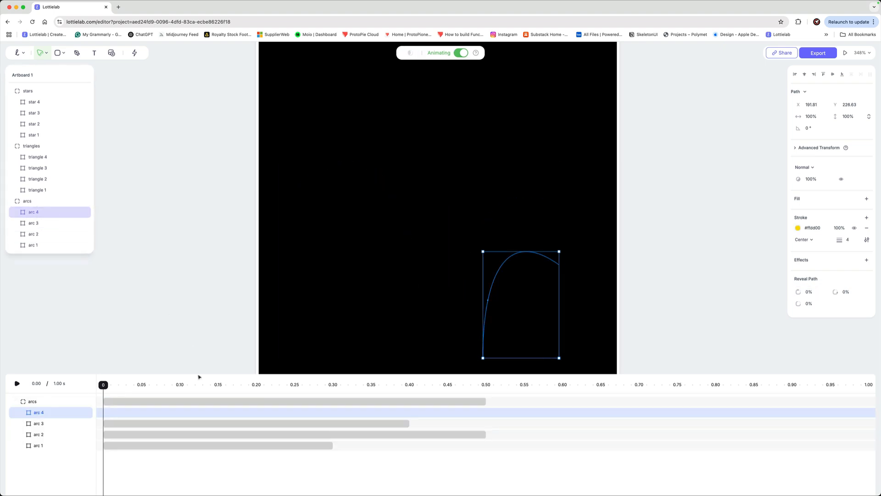
Add a Reveal path keyframe to arc 4 at 0.00 s and set its sweep end to 100% at 0.40 s.
{"action": "left_click", "coordinate": [104, 413]}
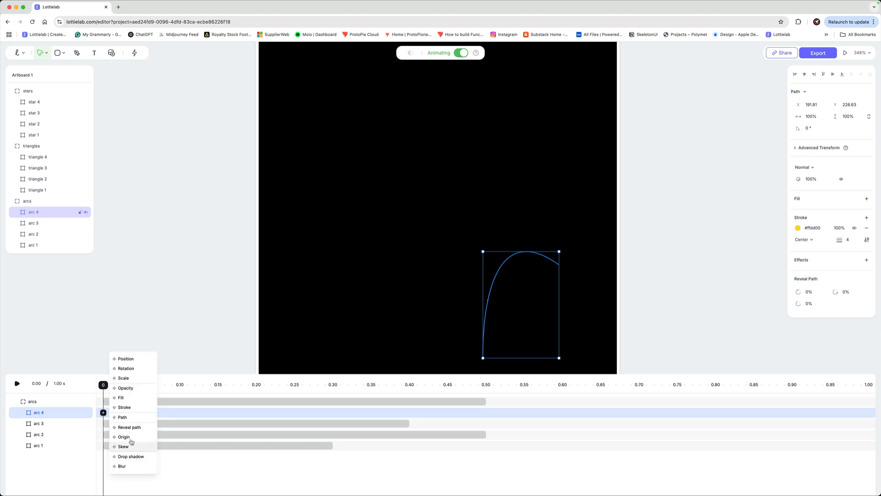
{"action": "left_click", "coordinate": [129, 428]}
{"action": "left_click_drag", "start_coordinate": [104, 387], "coordinate": [410, 387]}
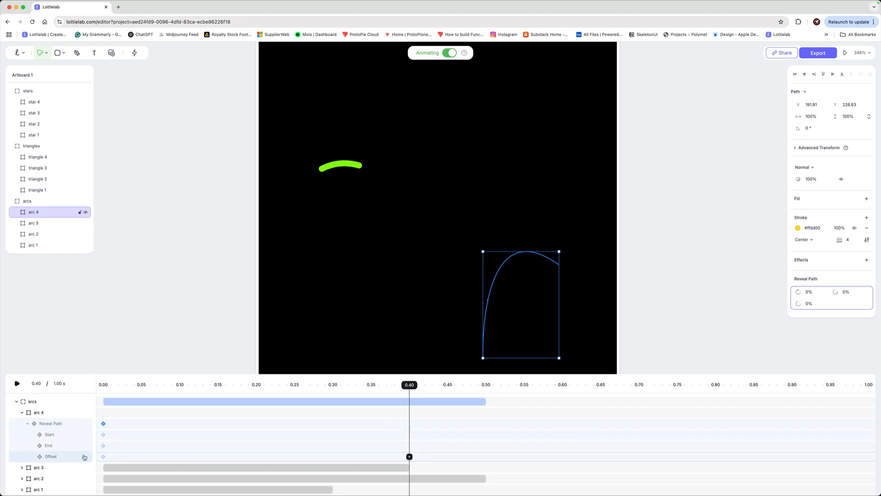
{"action": "left_click_drag", "start_coordinate": [834, 292], "coordinate": [878, 293]}
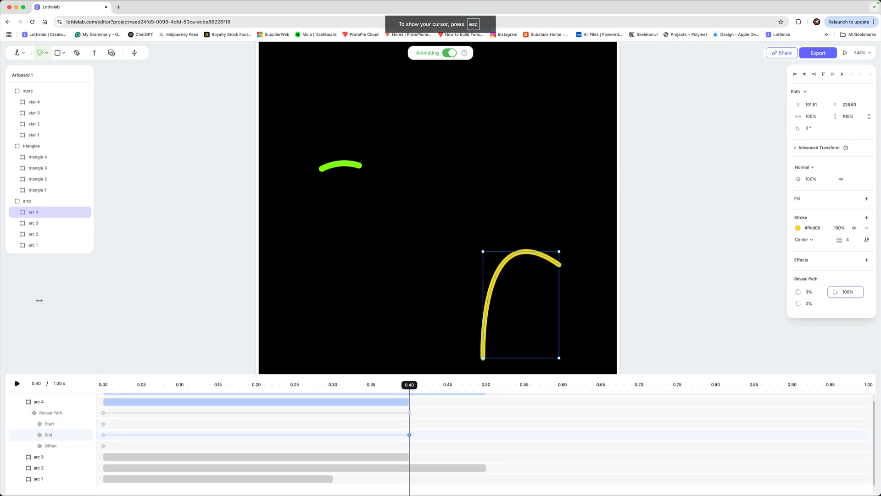
Add a Start keyframe to arc 4 at 0.20 s, then set both sweep start and sweep end to 100% at 0.40 s.
{"action": "left_click_drag", "start_coordinate": [414, 386], "coordinate": [254, 389]}
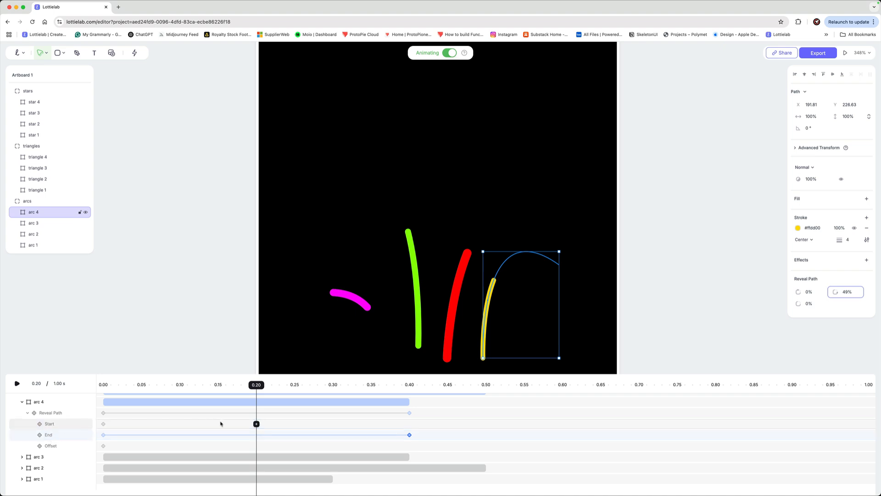
{"action": "left_click", "coordinate": [256, 424]}
{"action": "left_click_drag", "start_coordinate": [256, 385], "coordinate": [420, 392]}
{"action": "left_click_drag", "start_coordinate": [798, 295], "coordinate": [796, 294]}
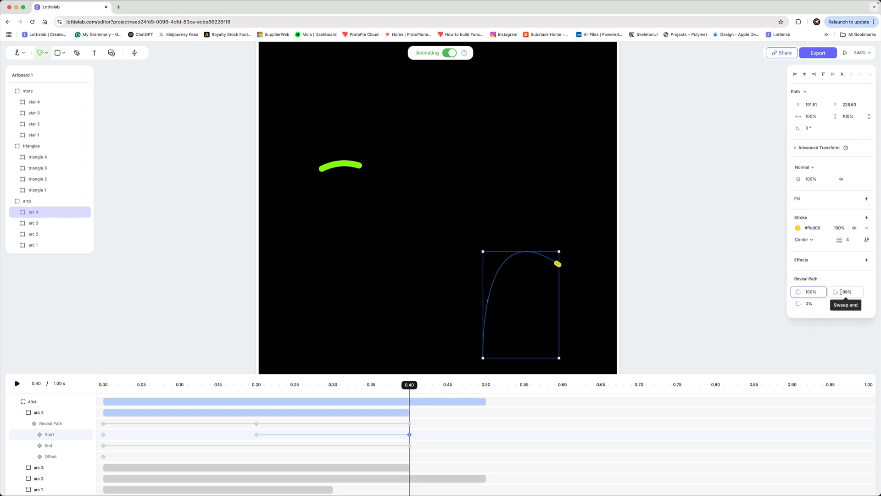
{"action": "left_click_drag", "start_coordinate": [835, 291], "coordinate": [837, 292]}
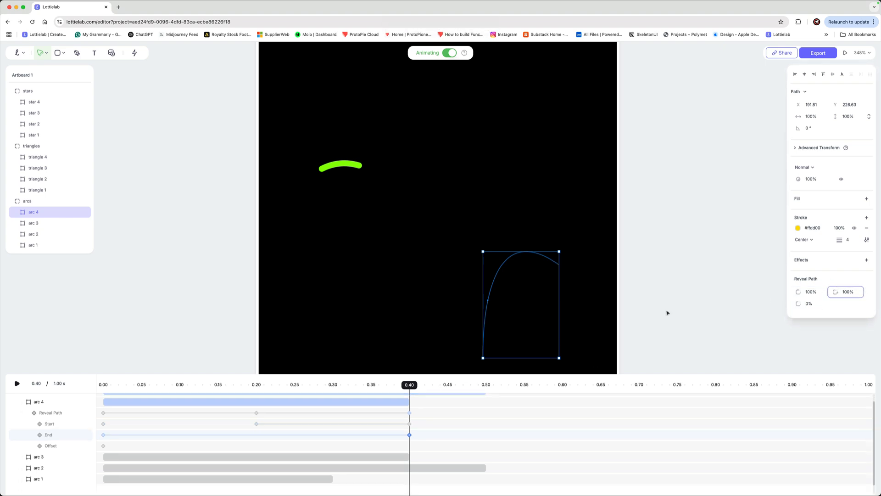
Play back the arc animation and collapse arc 4's keyframe rows.
{"action": "left_click_drag", "start_coordinate": [405, 385], "coordinate": [433, 385]}
{"action": "key", "text": "space"}
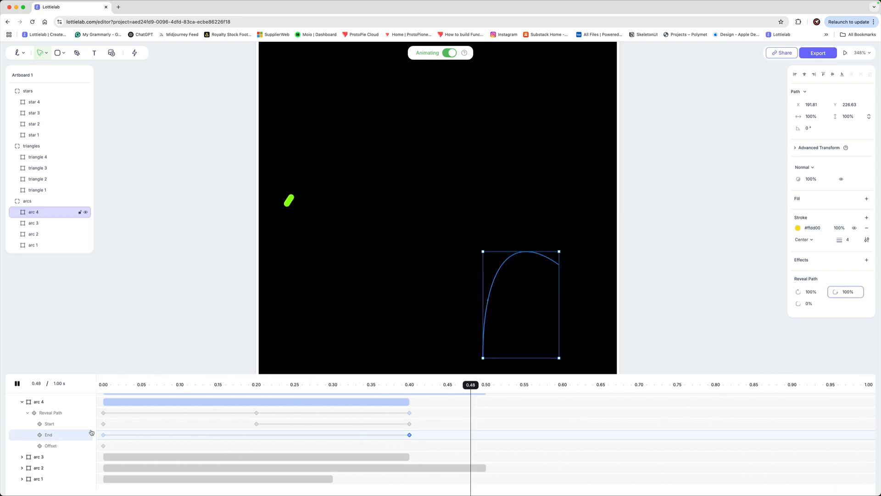
{"action": "key", "text": "space"}
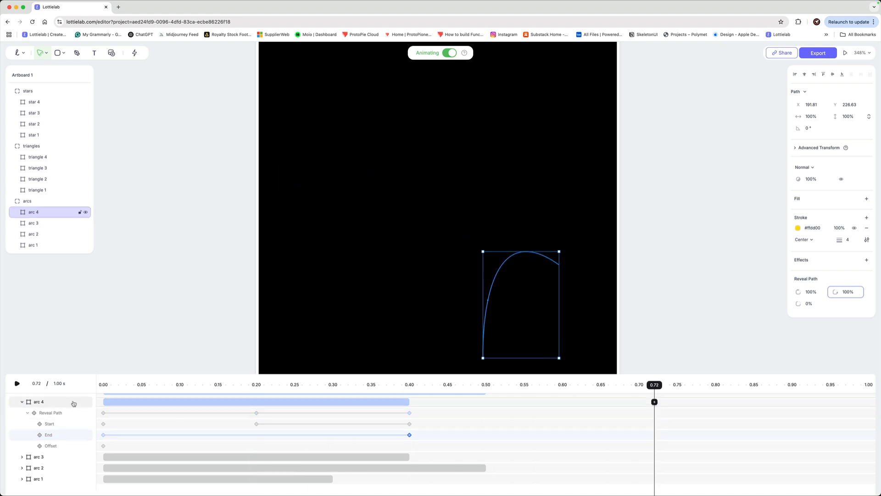
{"action": "left_click", "coordinate": [28, 413]}
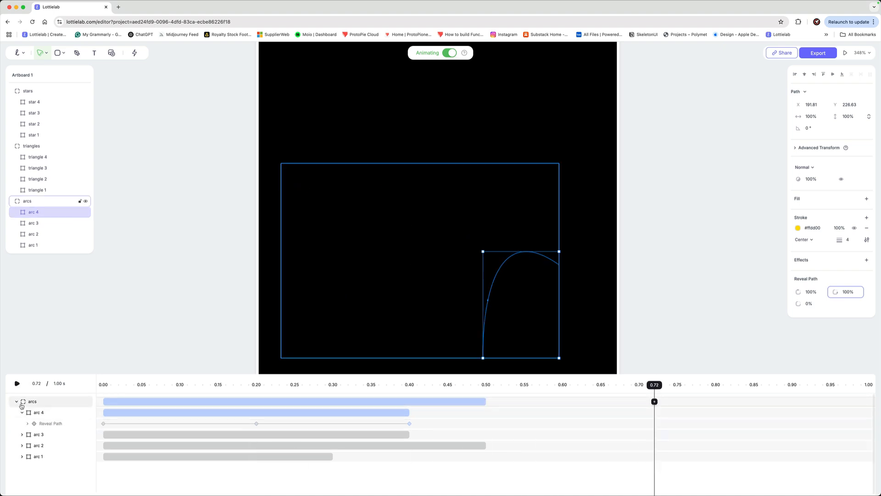
{"action": "left_click", "coordinate": [22, 415]}
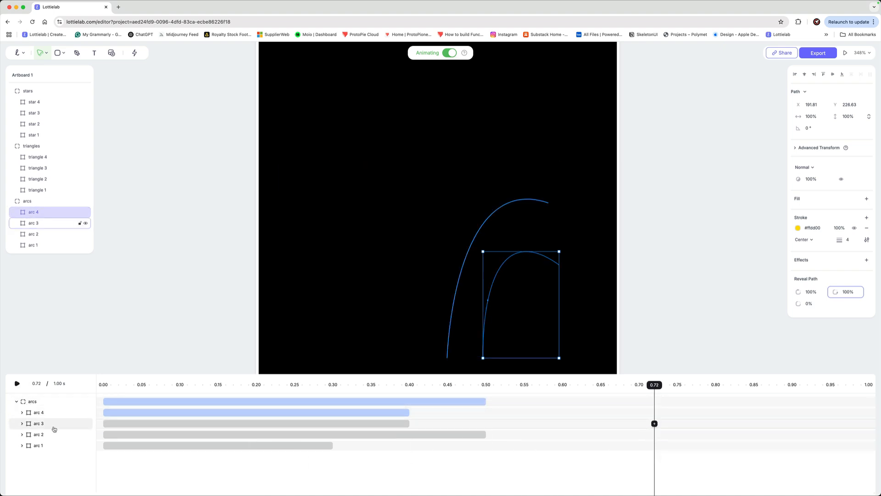
Shorten arc 4's animation duration to 0.35 s and extend arc 3's to 0.44 s.
{"action": "left_click", "coordinate": [132, 412]}
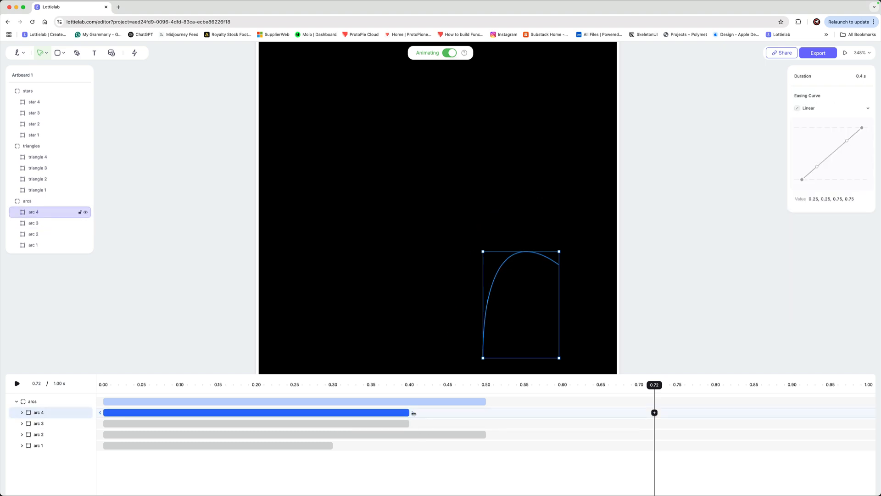
{"action": "mouse_move", "coordinate": [413, 413]}
{"action": "left_mouse_down"}
{"action": "mouse_move", "coordinate": [372, 413]}
{"action": "mouse_move", "coordinate": [441, 423]}
{"action": "left_mouse_up"}
{"action": "left_click", "coordinate": [400, 423]}
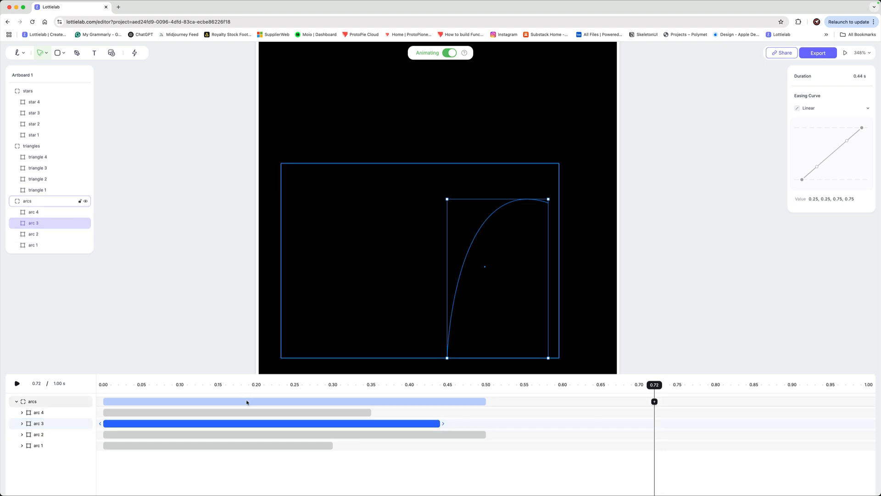
Shift the animations of arc 4 and arc 1 to start at 0.02 s and collapse the arcs group in the timeline.
{"action": "mouse_move", "coordinate": [193, 394]}
{"action": "left_mouse_down"}
{"action": "mouse_move", "coordinate": [153, 395]}
{"action": "mouse_move", "coordinate": [462, 394]}
{"action": "mouse_move", "coordinate": [118, 401]}
{"action": "left_mouse_up"}
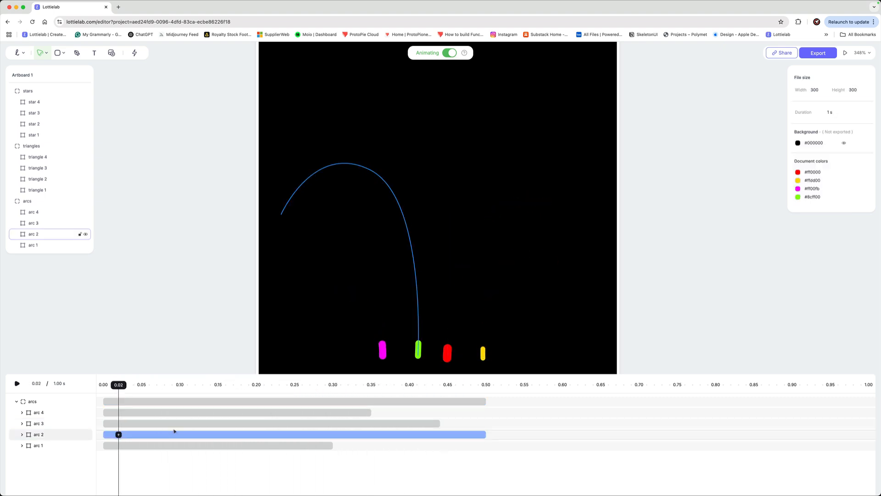
{"action": "left_click", "coordinate": [151, 412]}
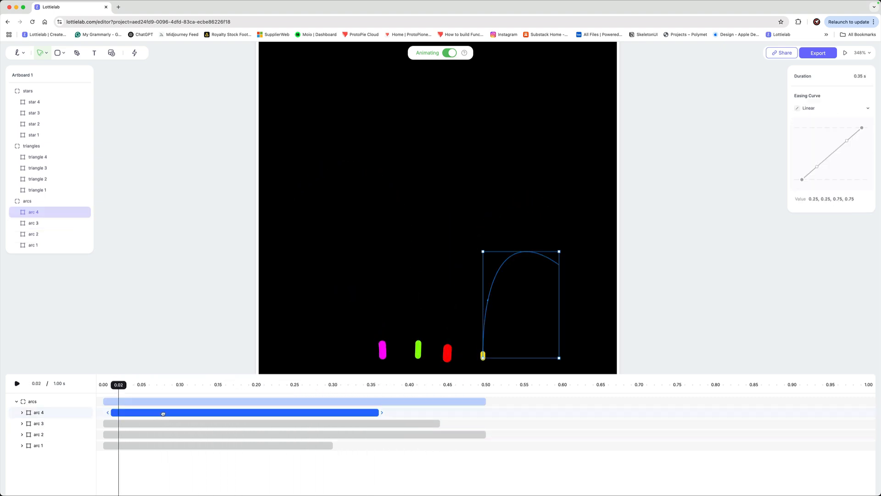
{"action": "left_click_drag", "start_coordinate": [143, 448], "coordinate": [154, 445]}
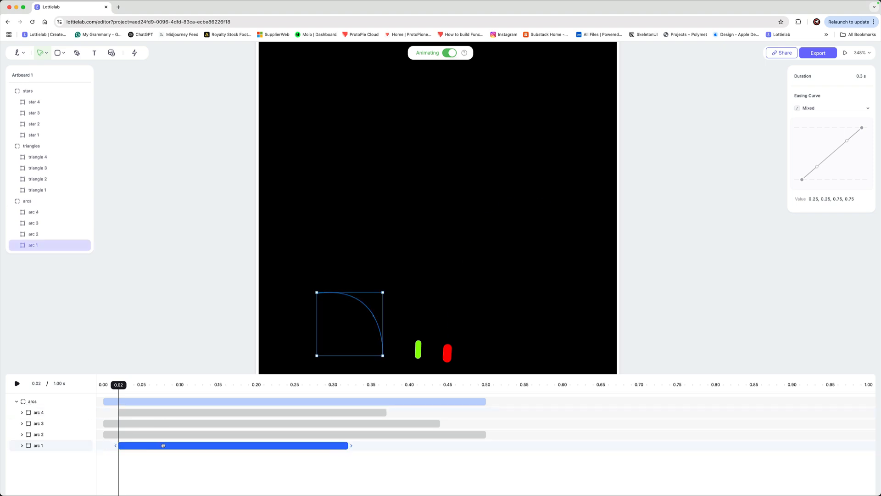
{"action": "left_click_drag", "start_coordinate": [114, 375], "coordinate": [14, 413]}
{"action": "left_click", "coordinate": [16, 401]}
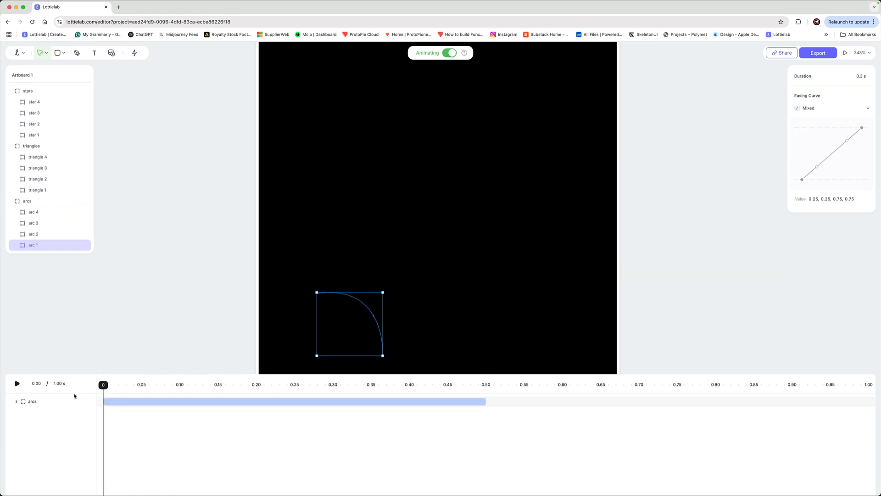
Add a Position keyframe to triangle 1 at 0.00 s.
{"action": "left_click", "coordinate": [33, 191]}
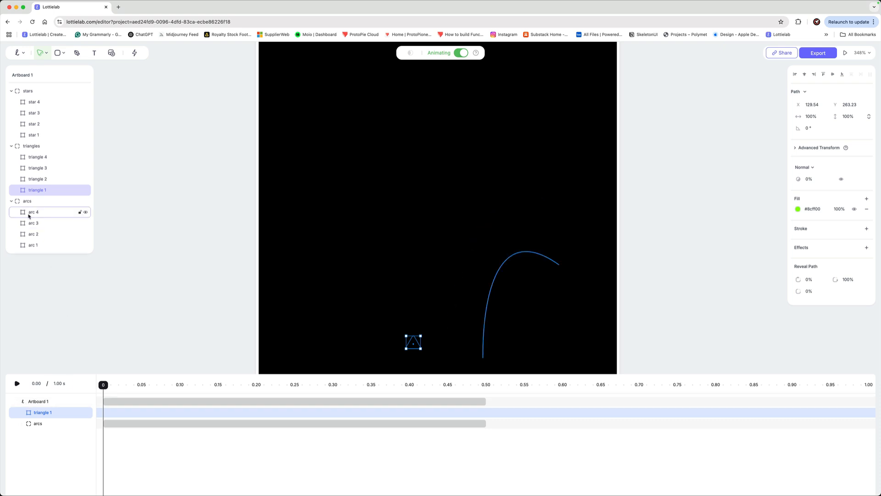
{"action": "left_click", "coordinate": [28, 180]}
{"action": "left_click", "coordinate": [25, 192]}
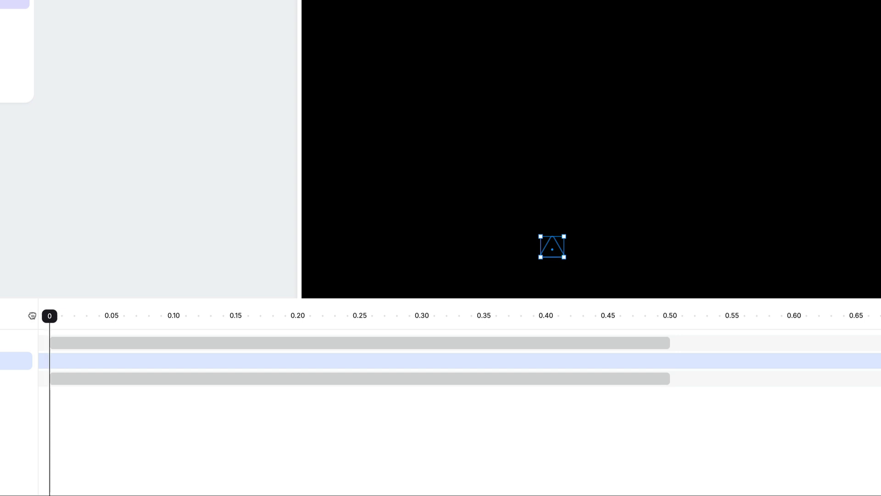
{"action": "left_click", "coordinate": [50, 361]}
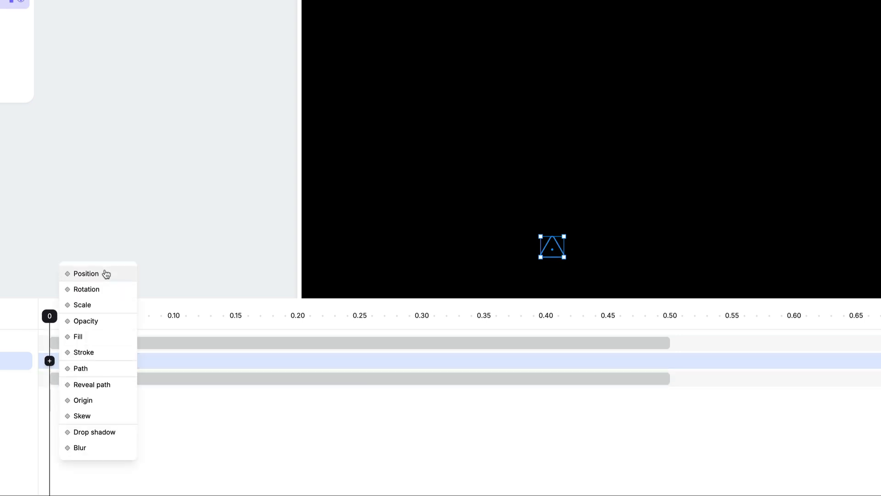
{"action": "left_click", "coordinate": [86, 273]}
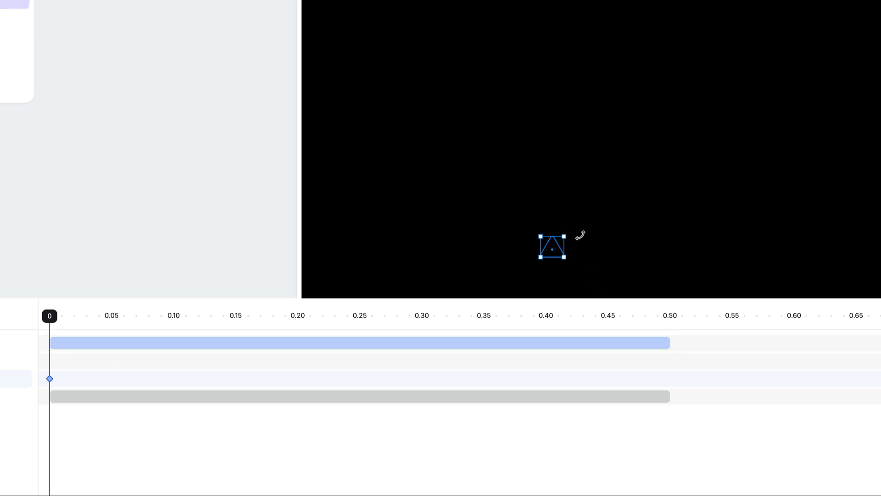
Move triangle 1 to about X 39, Y 226 at 0.30 s and bend its motion path into an upward arch.
{"action": "mouse_move", "coordinate": [49, 315]}
{"action": "left_mouse_down"}
{"action": "mouse_move", "coordinate": [433, 331]}
{"action": "mouse_move", "coordinate": [423, 331]}
{"action": "left_mouse_up"}
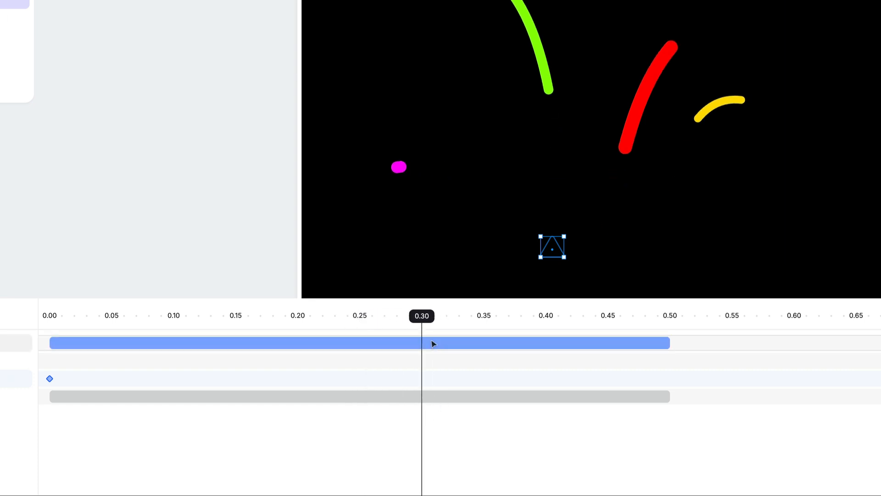
{"action": "left_click_drag", "start_coordinate": [559, 249], "coordinate": [560, 221]}
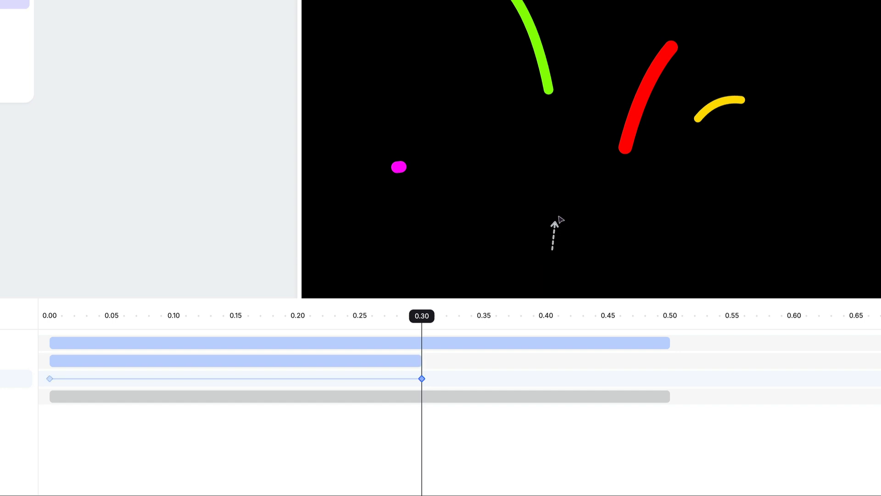
{"action": "left_click_drag", "start_coordinate": [537, 145], "coordinate": [440, 106]}
{"action": "left_click_drag", "start_coordinate": [414, 94], "coordinate": [385, 180]}
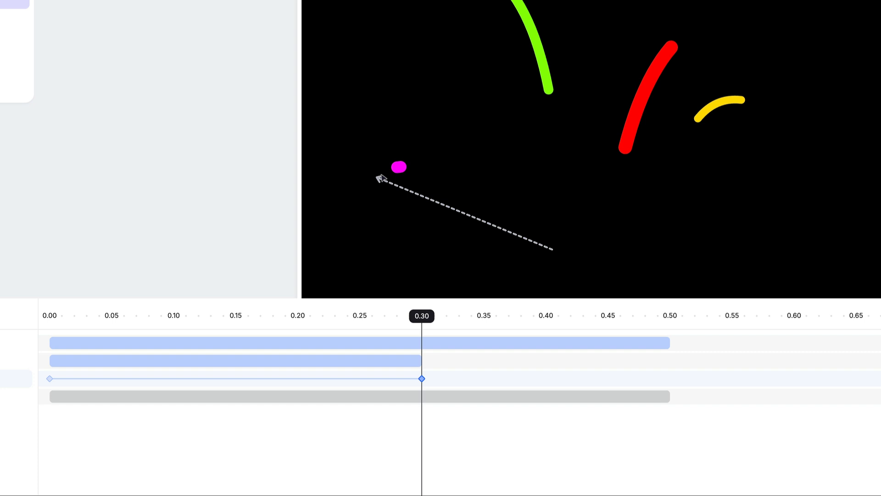
{"action": "left_click_drag", "start_coordinate": [381, 178], "coordinate": [381, 179]}
{"action": "left_click", "coordinate": [378, 178]}
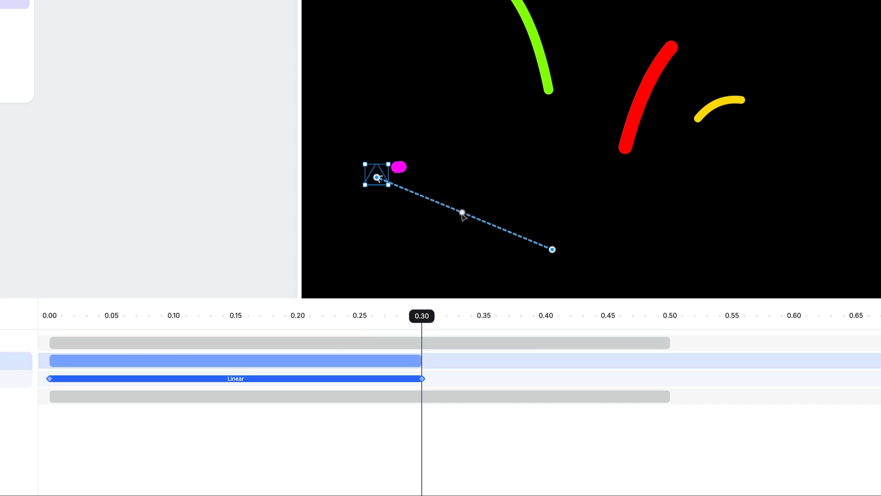
{"action": "left_click_drag", "start_coordinate": [463, 216], "coordinate": [437, 127]}
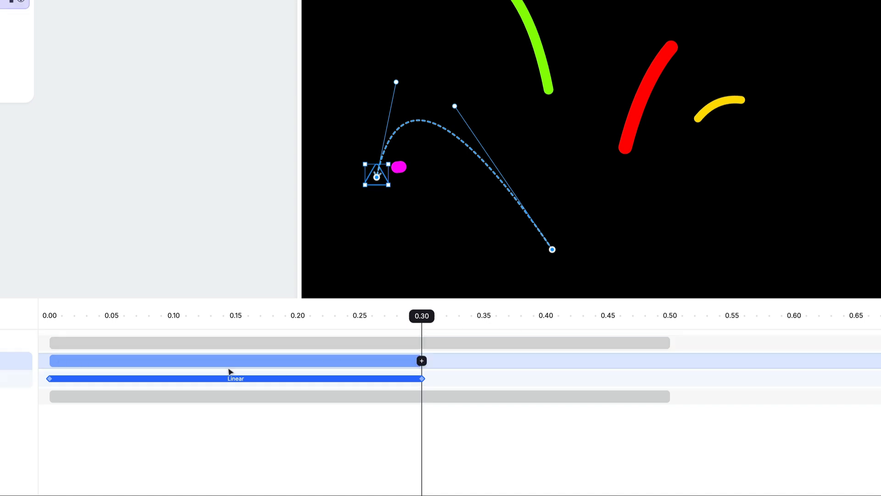
Keyframe triangle 1's opacity from 0% at 0.00 s to 100% at 0.08 s and back to 0% at 0.30 s.
{"action": "left_click_drag", "start_coordinate": [422, 316], "coordinate": [25, 326]}
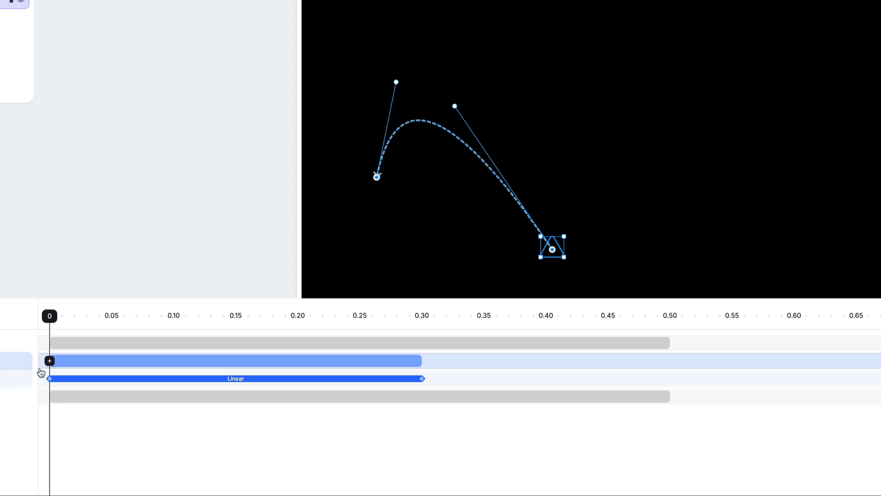
{"action": "left_click", "coordinate": [49, 362]}
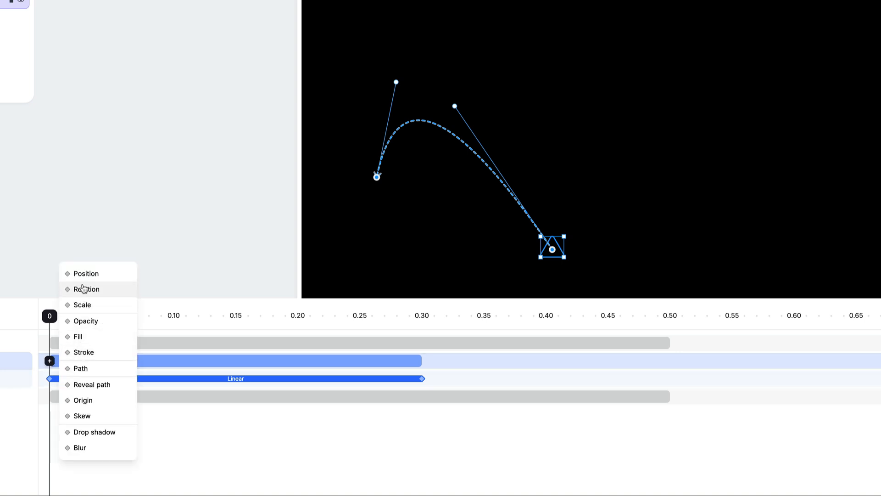
{"action": "left_click", "coordinate": [79, 320]}
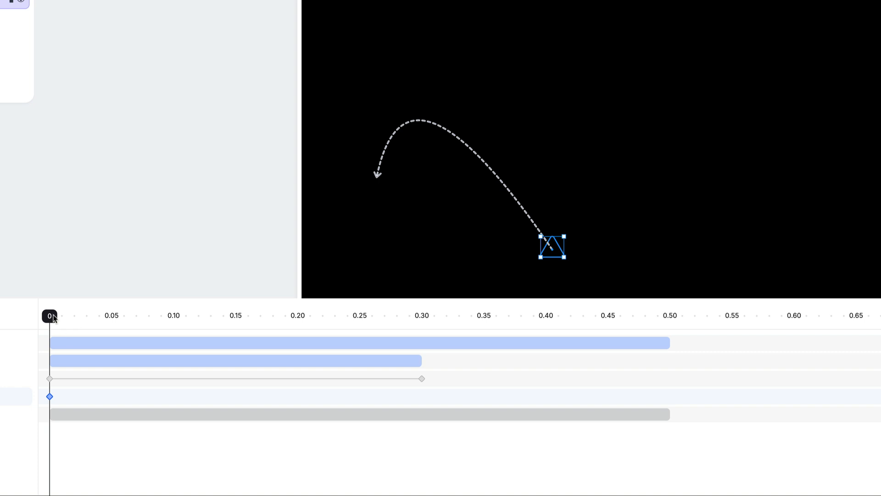
{"action": "left_click_drag", "start_coordinate": [54, 316], "coordinate": [146, 324]}
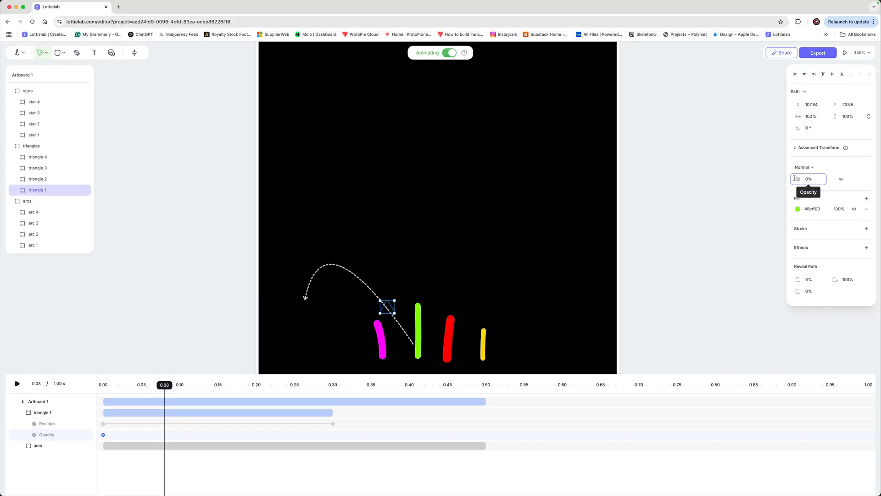
{"action": "left_click_drag", "start_coordinate": [798, 179], "coordinate": [844, 180]}
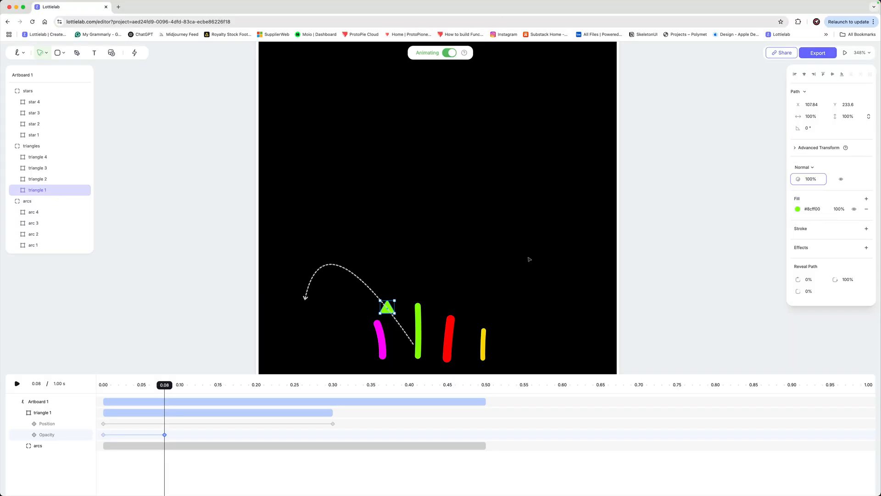
{"action": "left_click_drag", "start_coordinate": [164, 387], "coordinate": [331, 389]}
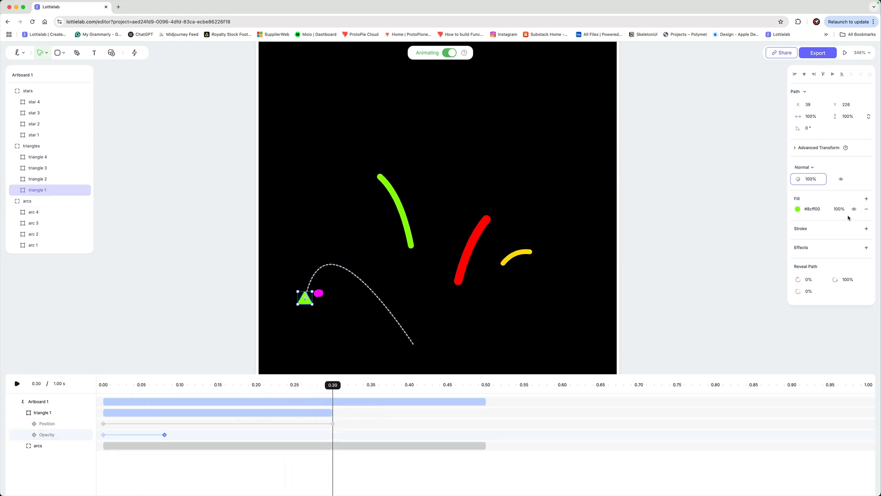
{"action": "left_click", "coordinate": [796, 179]}
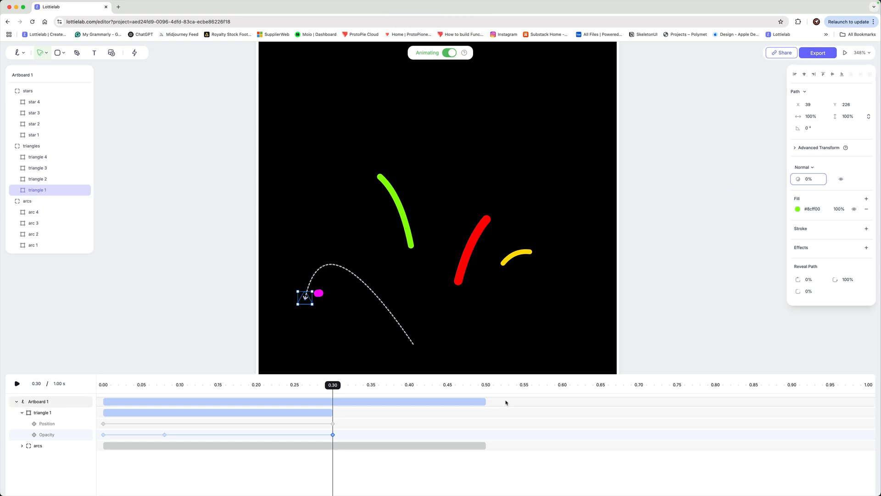
Add a Rotation keyframe to triangle 1 at 0.00 s.
{"action": "left_click_drag", "start_coordinate": [332, 388], "coordinate": [103, 385]}
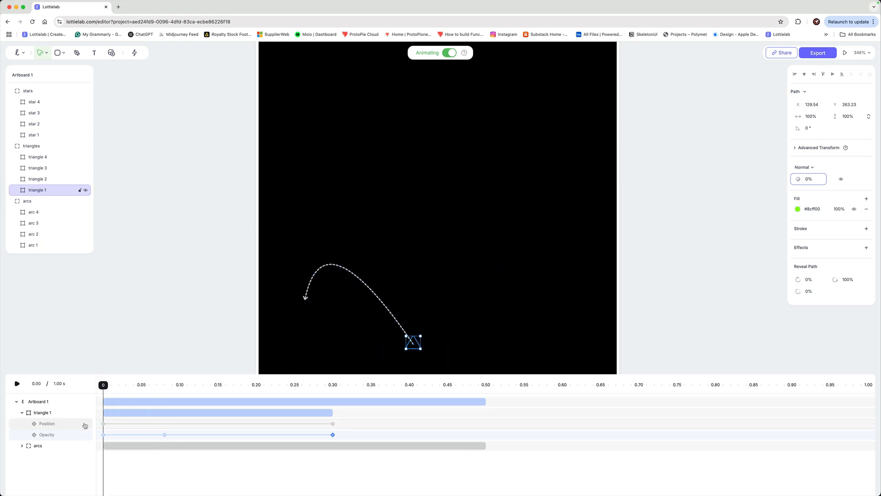
{"action": "left_click", "coordinate": [103, 412]}
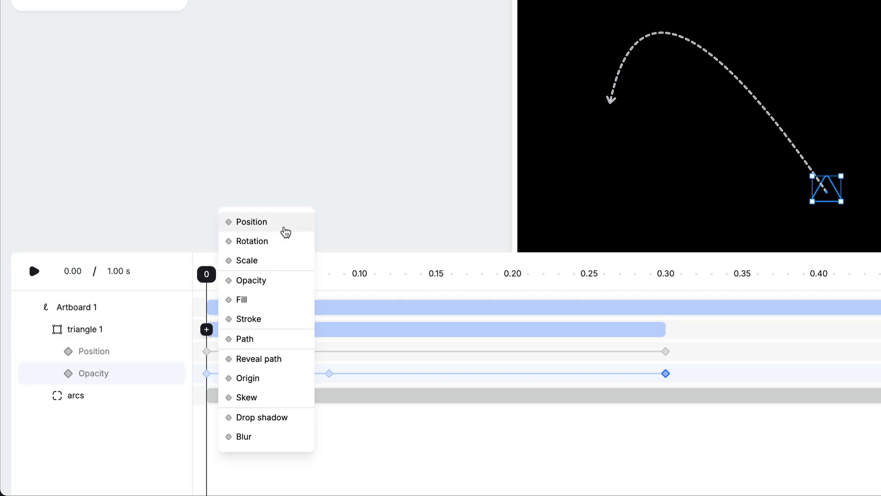
{"action": "left_click", "coordinate": [268, 249]}
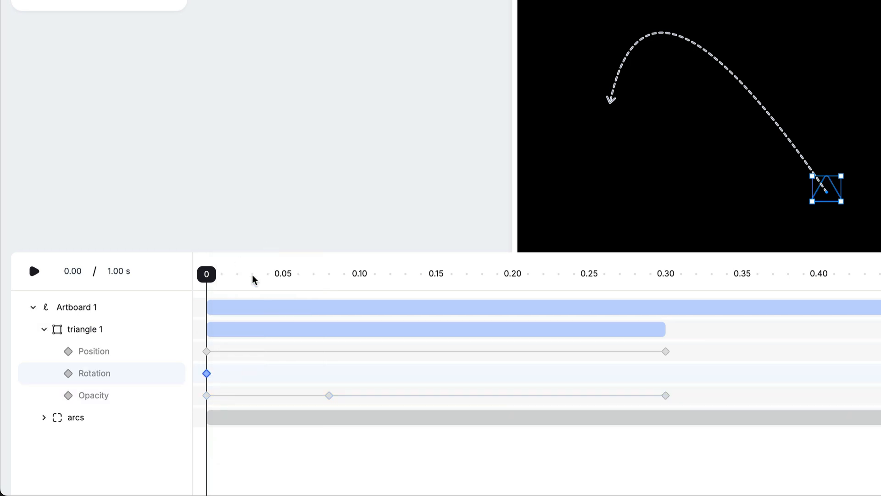
Set triangle 1's rotation to 360° at 0.30 s.
{"action": "left_click_drag", "start_coordinate": [211, 277], "coordinate": [666, 275]}
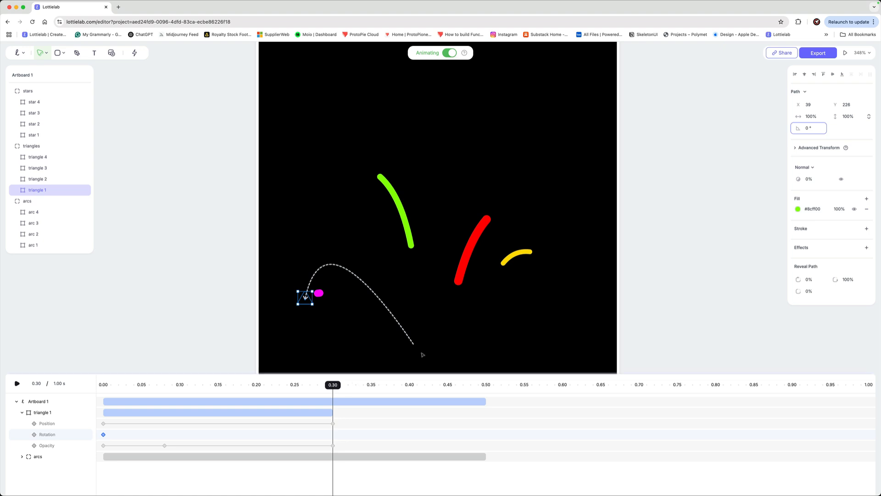
{"action": "left_click_drag", "start_coordinate": [797, 126], "coordinate": [817, 130]}
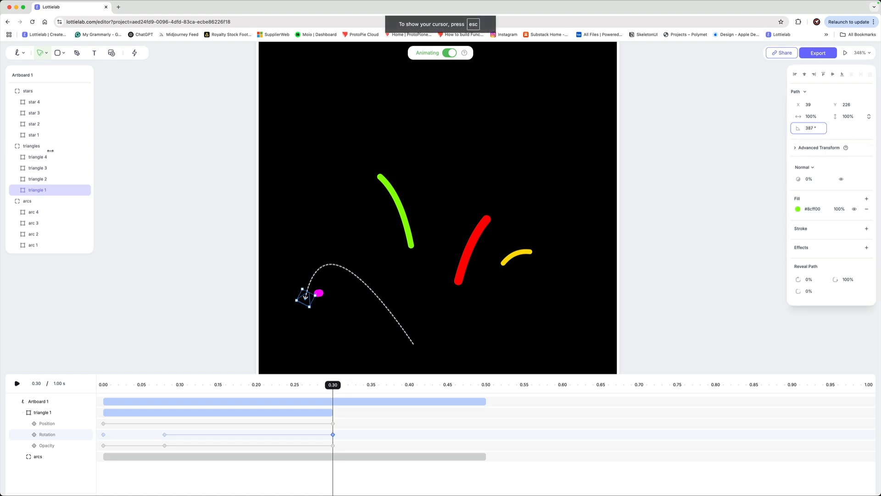
{"action": "left_click_drag", "start_coordinate": [45, 152], "coordinate": [38, 156]}
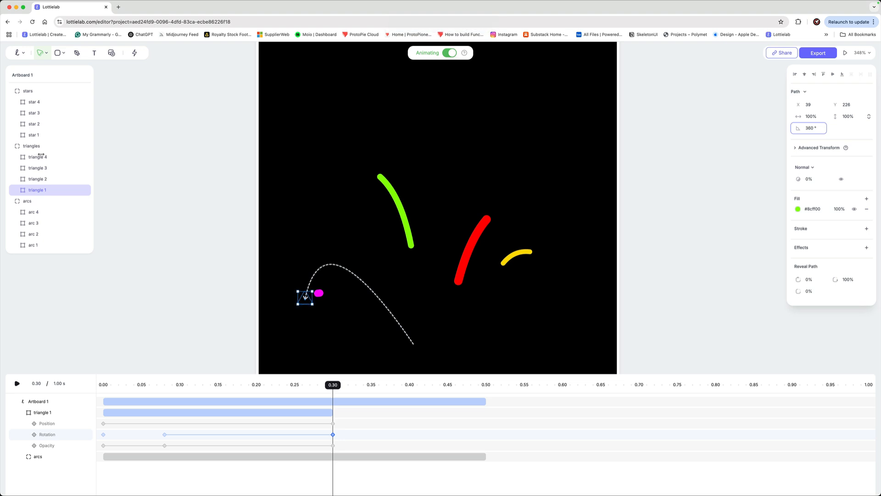
Delete triangle 1's extra Rotation keyframe at 0.08 s and scrub through its spin, returning to 0.00 s.
{"action": "left_click_drag", "start_coordinate": [333, 385], "coordinate": [156, 427]}
{"action": "left_click", "coordinate": [165, 435]}
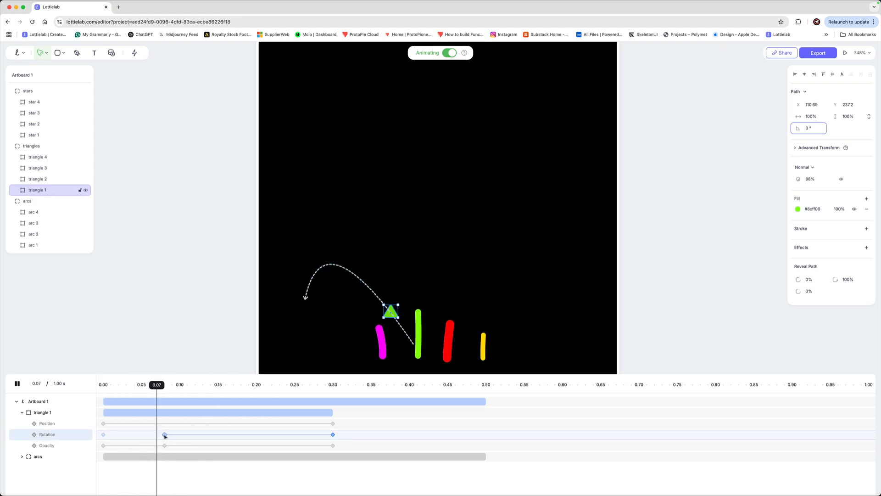
{"action": "key", "text": "Delete"}
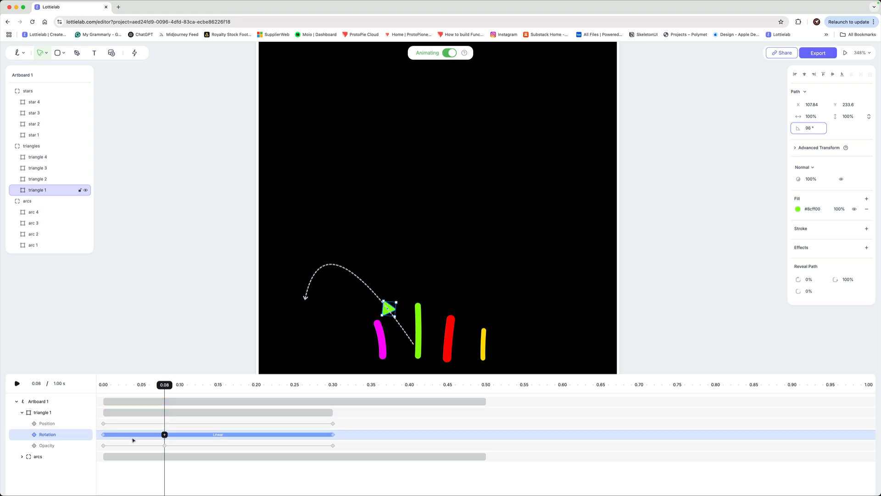
{"action": "left_click", "coordinate": [104, 434]}
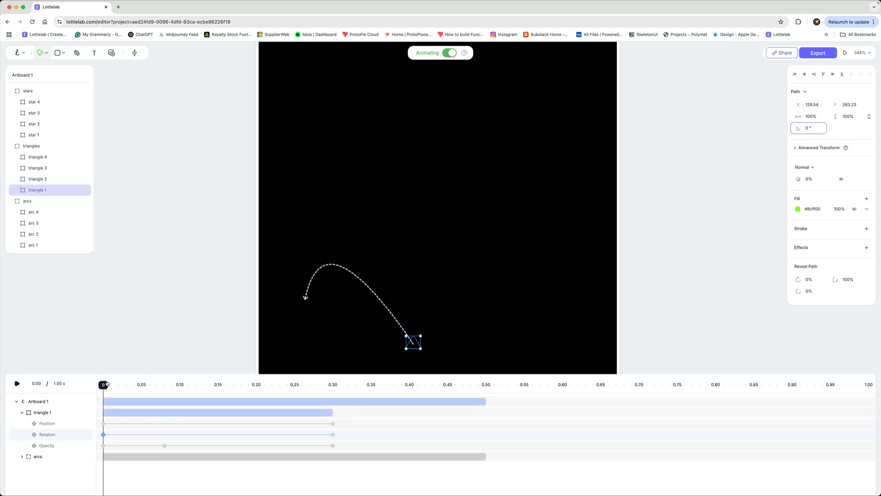
{"action": "left_click_drag", "start_coordinate": [107, 384], "coordinate": [319, 420]}
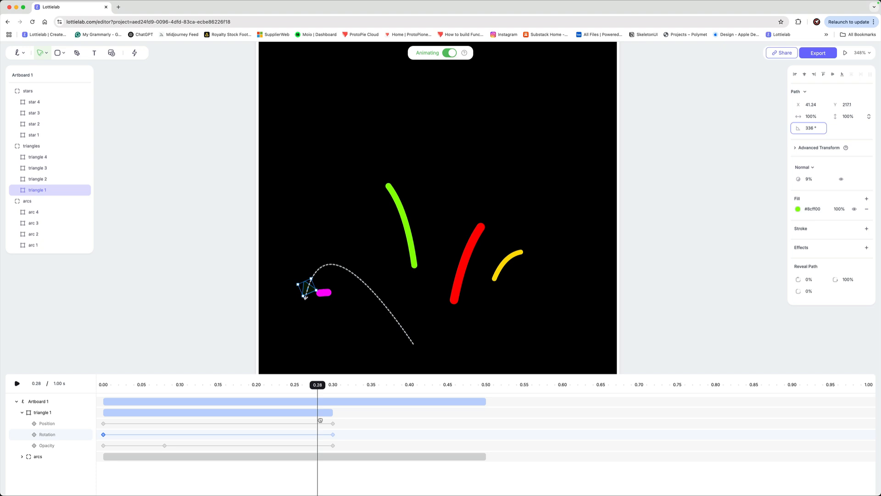
{"action": "left_click_drag", "start_coordinate": [313, 420], "coordinate": [102, 433]}
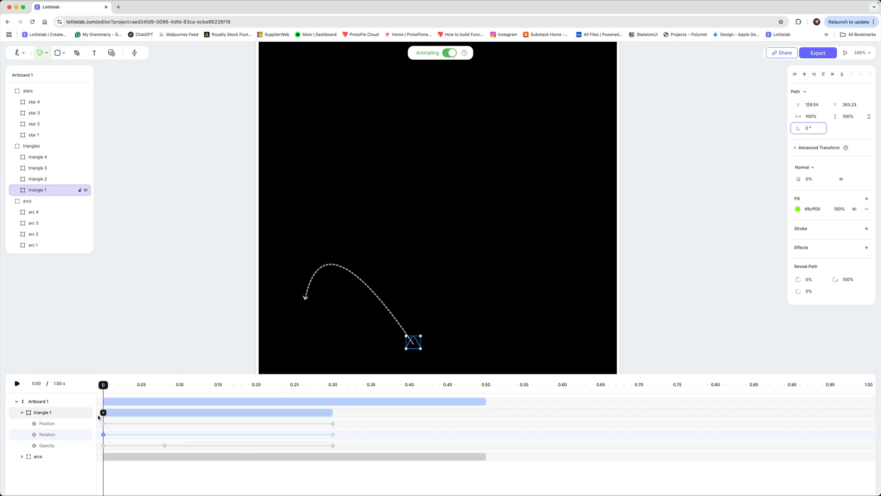
Keyframe triangle 1's scale from 100% at 0.00 s to 57% at 0.30 s.
{"action": "left_click", "coordinate": [103, 413]}
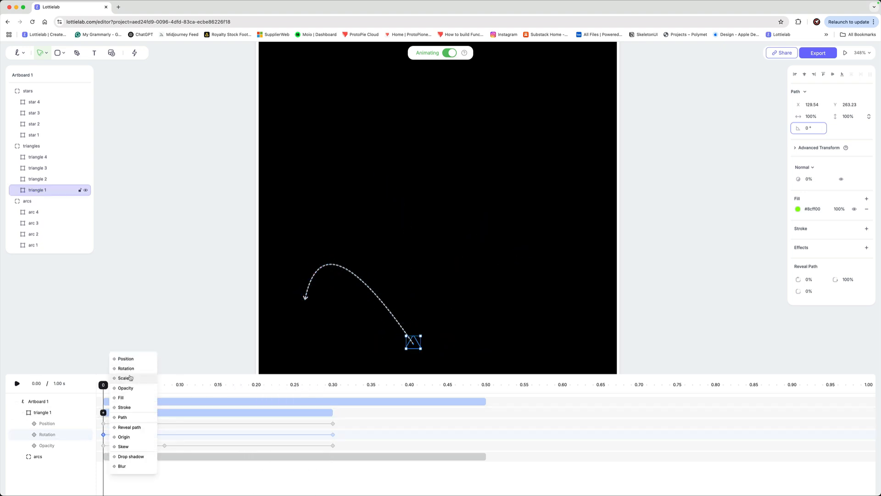
{"action": "left_click", "coordinate": [130, 376]}
{"action": "left_click_drag", "start_coordinate": [104, 387], "coordinate": [333, 388]}
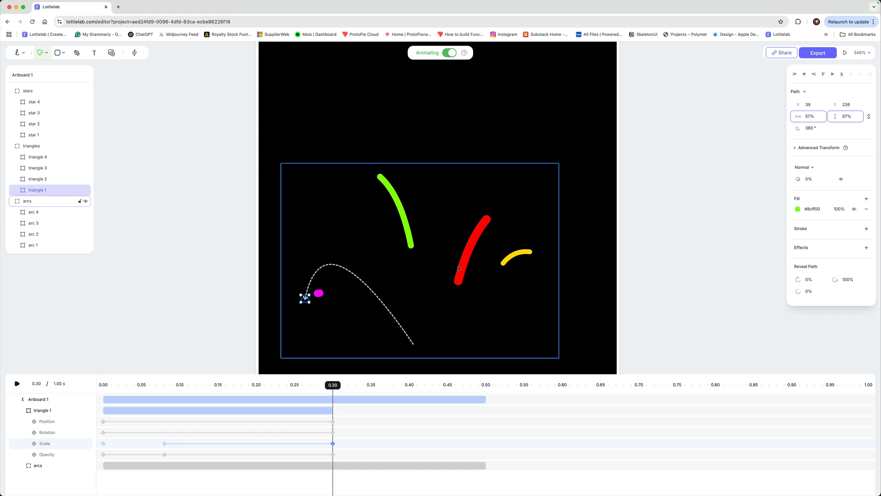
Delete triangle 1's extra Scale keyframe at 0.08 s.
{"action": "left_click", "coordinate": [164, 444]}
{"action": "key", "text": "space"}
{"action": "key", "text": "space"}
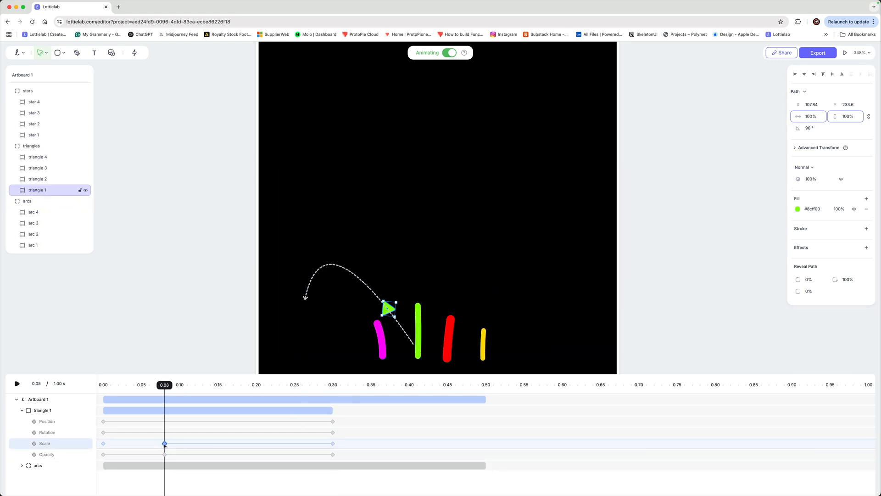
{"action": "key", "text": "Delete"}
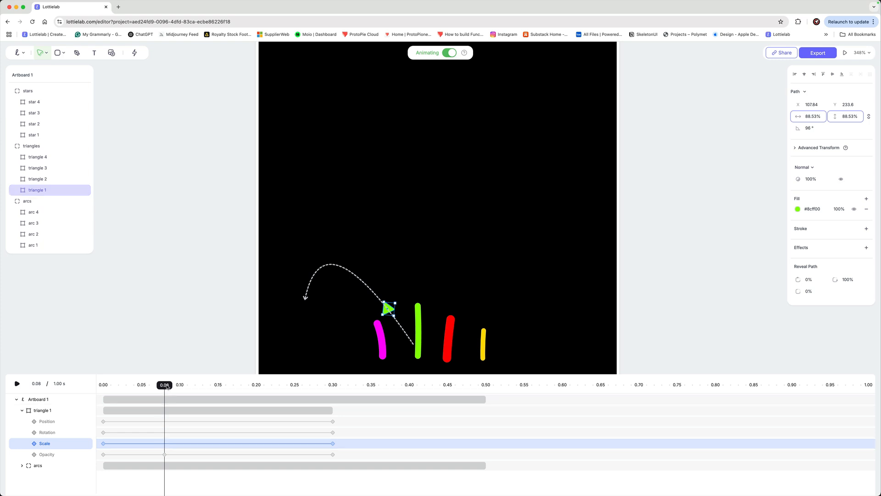
Deselect triangle 1, play the animation to review it, and return the playhead to 0.00 s.
{"action": "left_click_drag", "start_coordinate": [165, 386], "coordinate": [87, 354]}
{"action": "left_click", "coordinate": [112, 334]}
{"action": "key", "text": "space"}
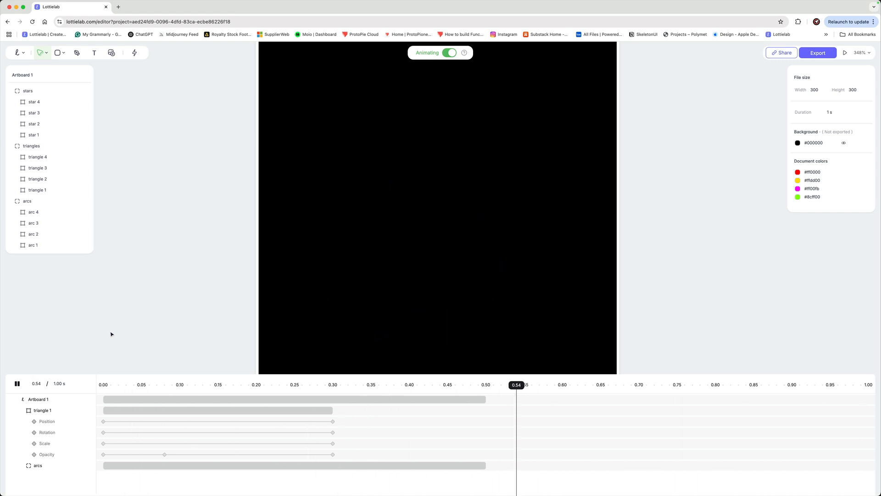
{"action": "key", "text": "space"}
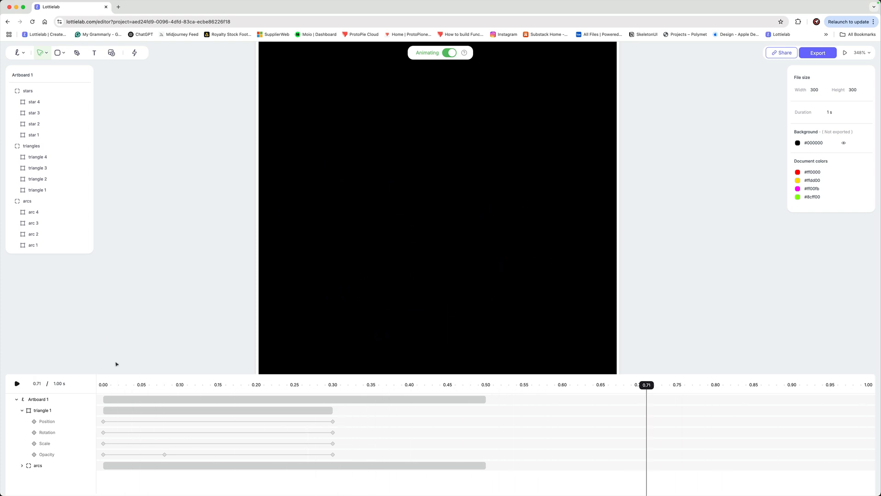
{"action": "left_click", "coordinate": [100, 379]}
{"action": "key", "text": "space"}
{"action": "key", "text": "space"}
{"action": "left_click_drag", "start_coordinate": [120, 382], "coordinate": [91, 383]}
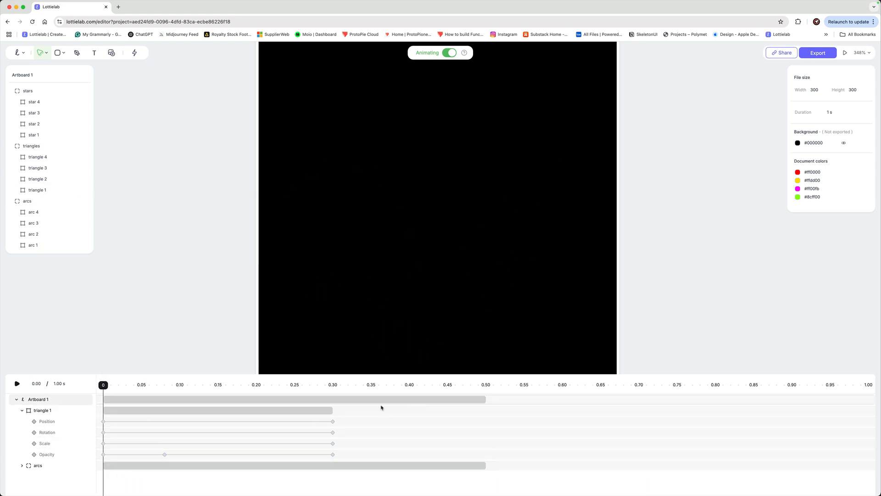
Collapse the Artboard 1 tracks, stretch the whole animation from 0.00 s to a 1 s duration, and play it.
{"action": "left_click", "coordinate": [22, 411]}
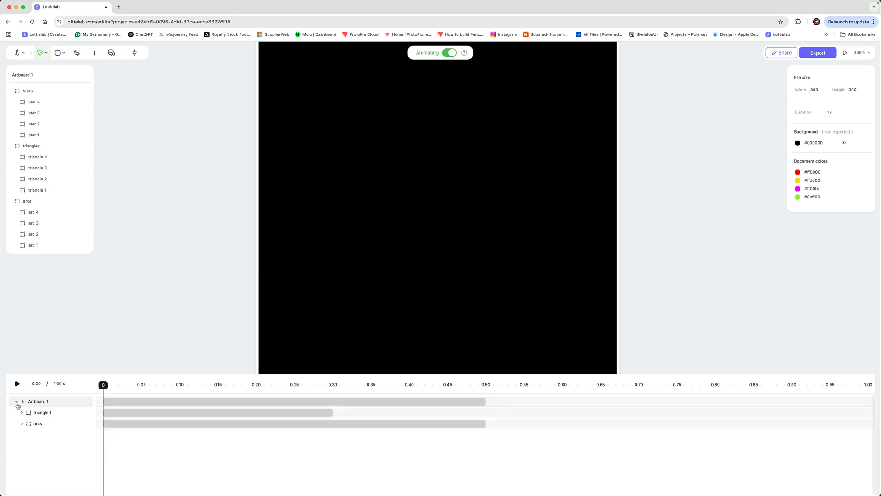
{"action": "left_click", "coordinate": [17, 399]}
{"action": "left_click", "coordinate": [39, 404]}
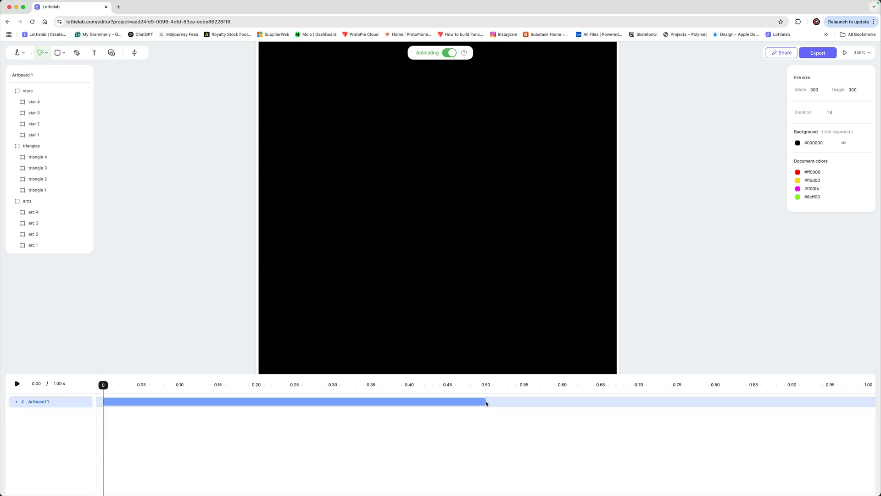
{"action": "left_click_drag", "start_coordinate": [486, 403], "coordinate": [522, 403]}
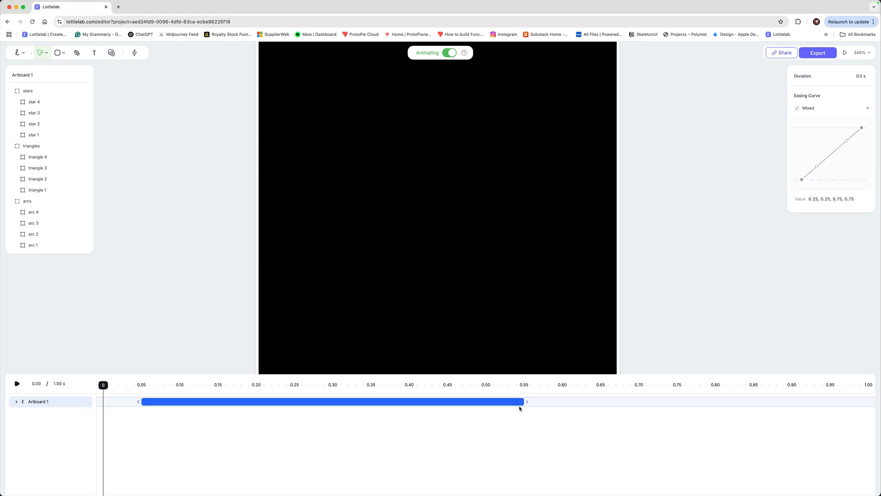
{"action": "key", "text": "super+z"}
{"action": "left_click_drag", "start_coordinate": [488, 402], "coordinate": [847, 412]}
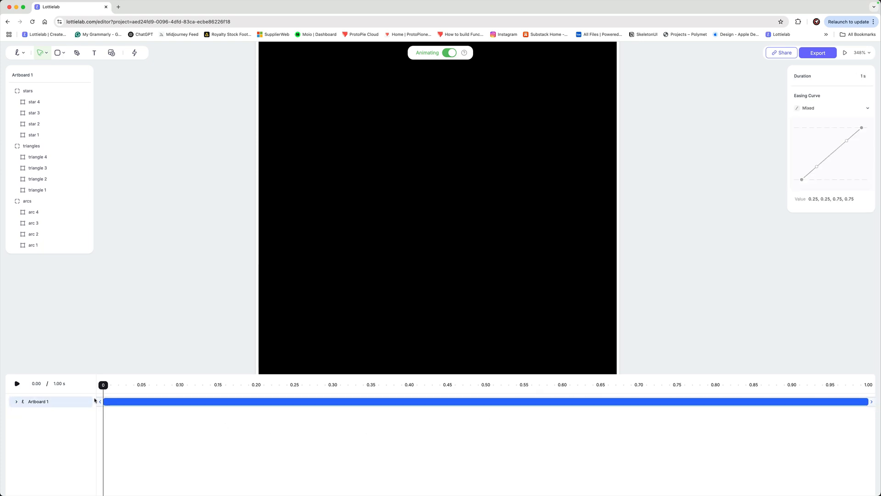
{"action": "key", "text": "space"}
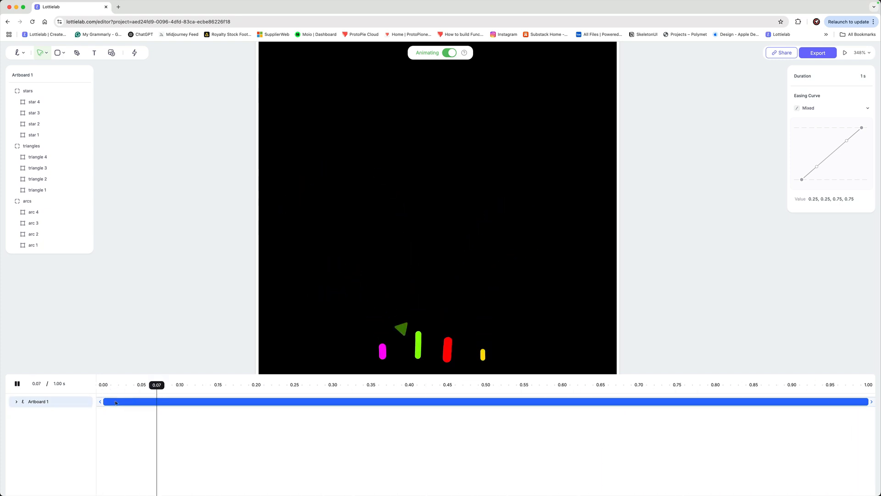
Examine triangle 1's keyframe tracks in the timeline, return to 0.00 s and play back the animation.
{"action": "key", "text": "space"}
{"action": "left_click", "coordinate": [100, 404]}
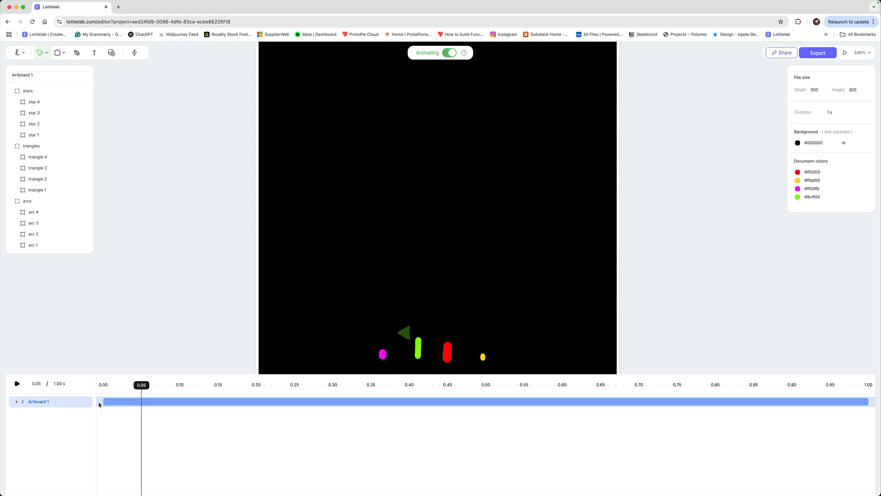
{"action": "left_click", "coordinate": [36, 398]}
{"action": "left_click", "coordinate": [17, 402]}
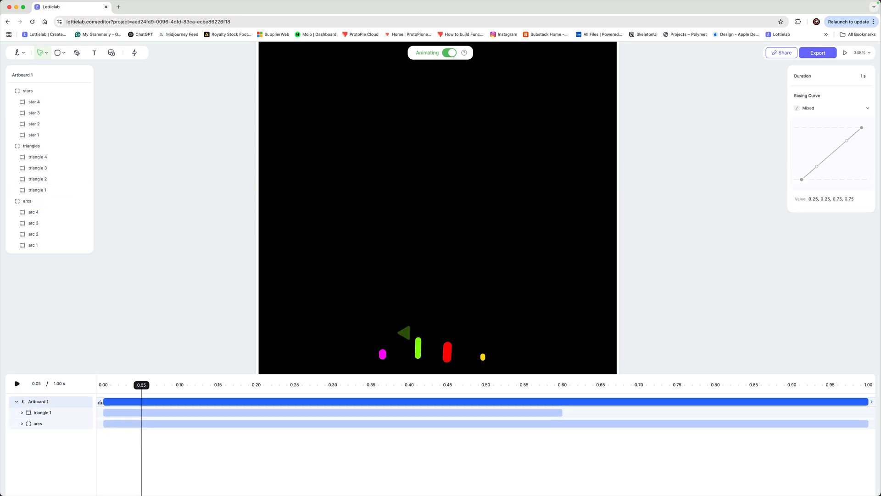
{"action": "left_click", "coordinate": [53, 415]}
{"action": "left_click", "coordinate": [22, 414]}
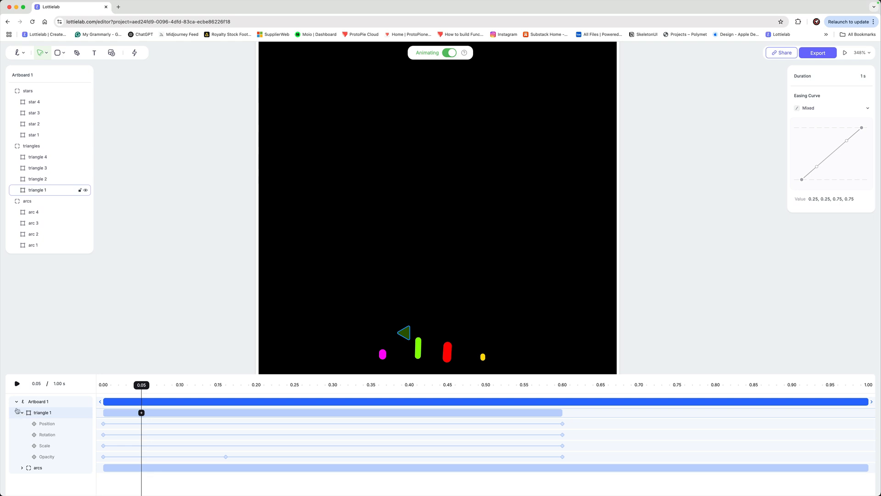
{"action": "left_click_drag", "start_coordinate": [139, 387], "coordinate": [91, 388]}
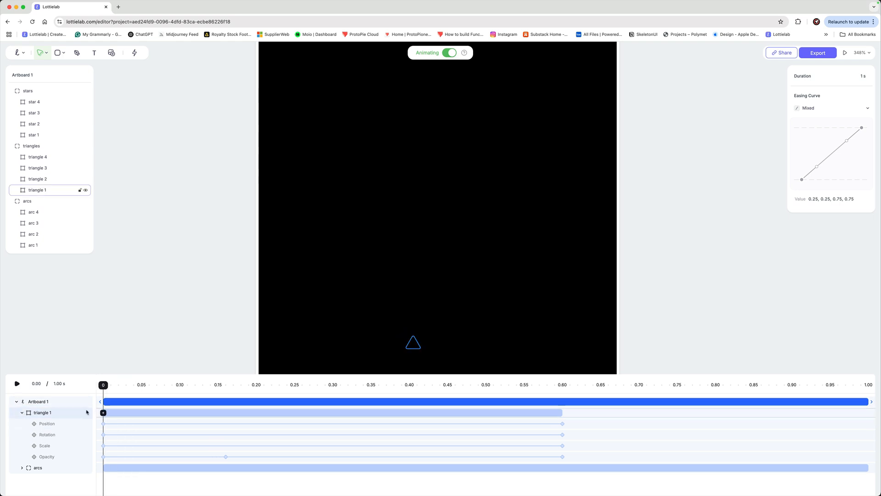
{"action": "left_click", "coordinate": [20, 414]}
{"action": "left_click", "coordinate": [17, 401]}
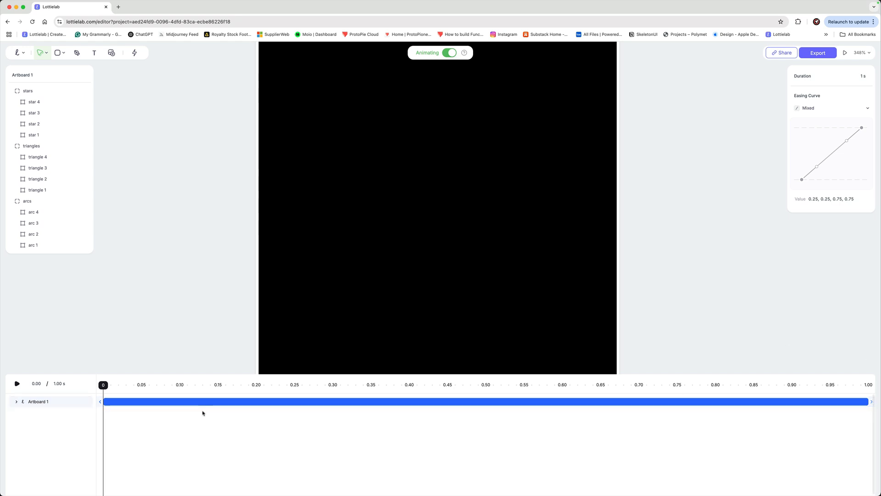
{"action": "key", "text": "space"}
{"action": "key", "text": "space"}
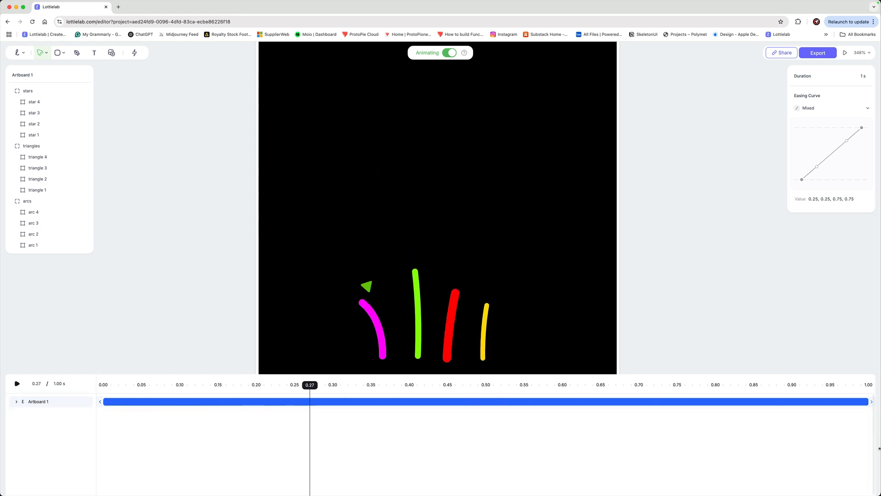
Shorten the whole Artboard 1 animation to 0.75 s and play it back.
{"action": "left_click", "coordinate": [871, 404]}
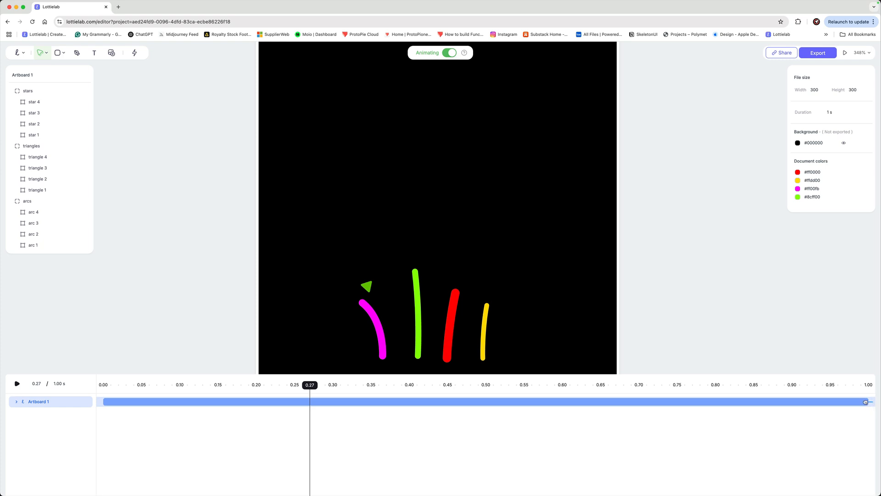
{"action": "left_click", "coordinate": [868, 403]}
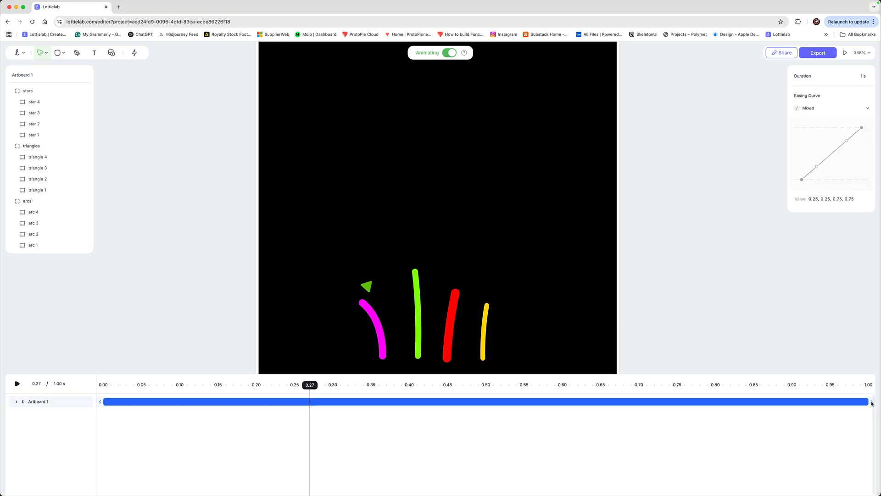
{"action": "left_click_drag", "start_coordinate": [871, 403], "coordinate": [680, 408]}
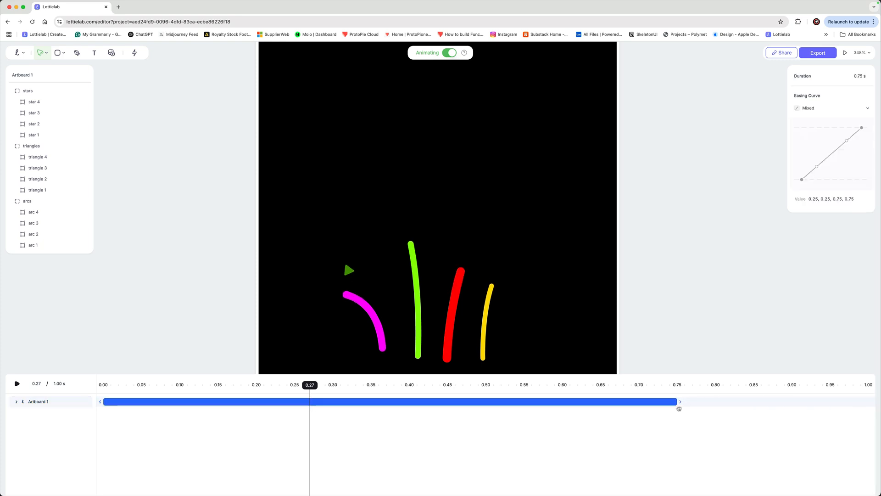
{"action": "key", "text": "space"}
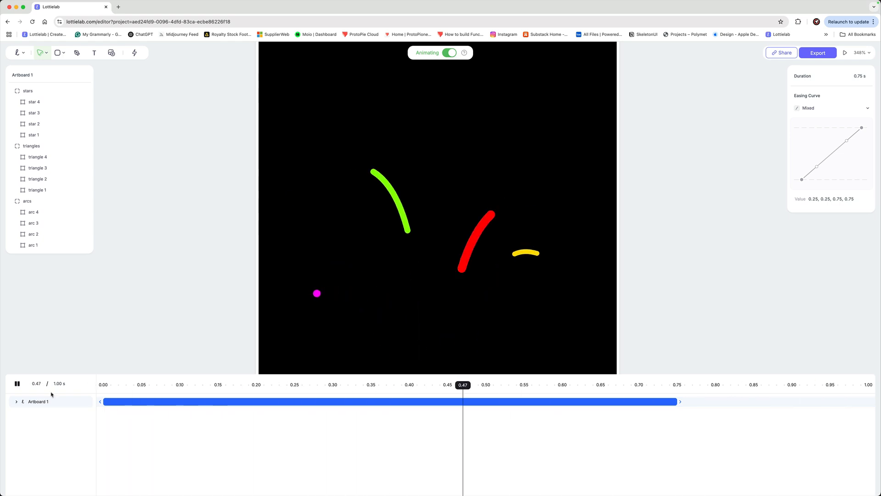
{"action": "key", "text": "space"}
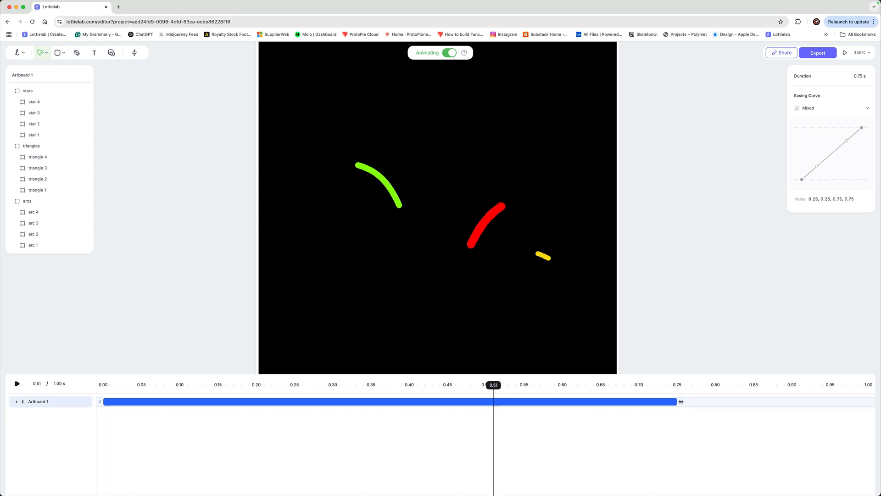
Shorten the whole Artboard 1 animation to 0.65 s and preview the faster playback.
{"action": "left_click_drag", "start_coordinate": [682, 401], "coordinate": [602, 402]}
{"action": "left_click", "coordinate": [356, 384]}
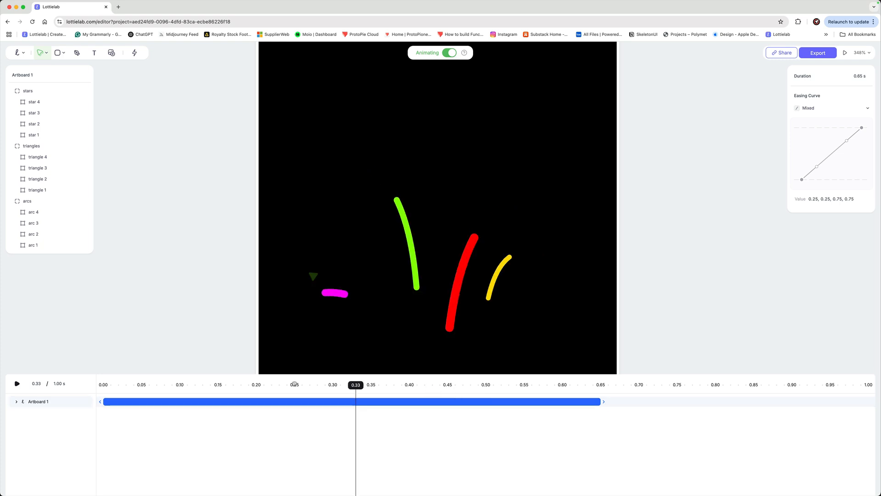
{"action": "key", "text": "space"}
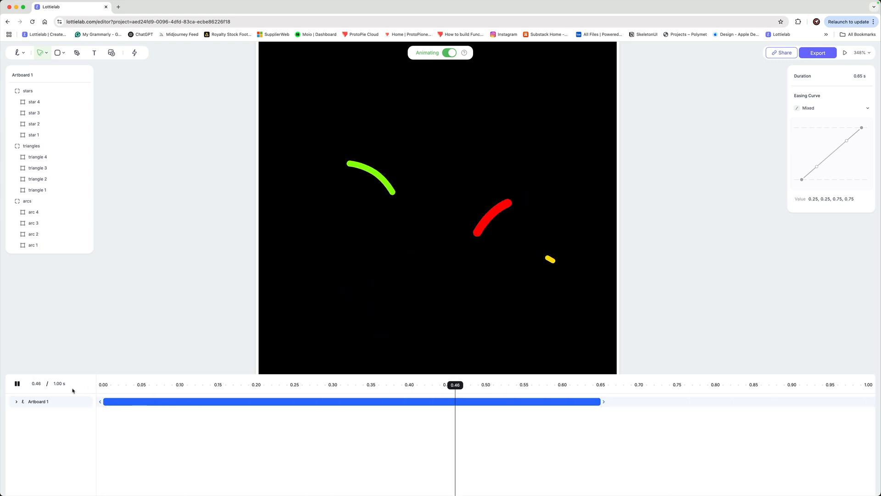
{"action": "key", "text": "space"}
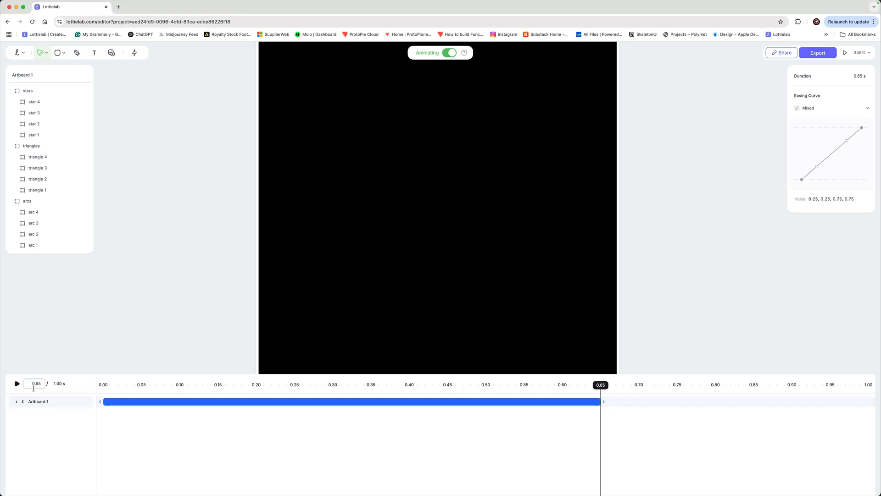
{"action": "left_click", "coordinate": [100, 402]}
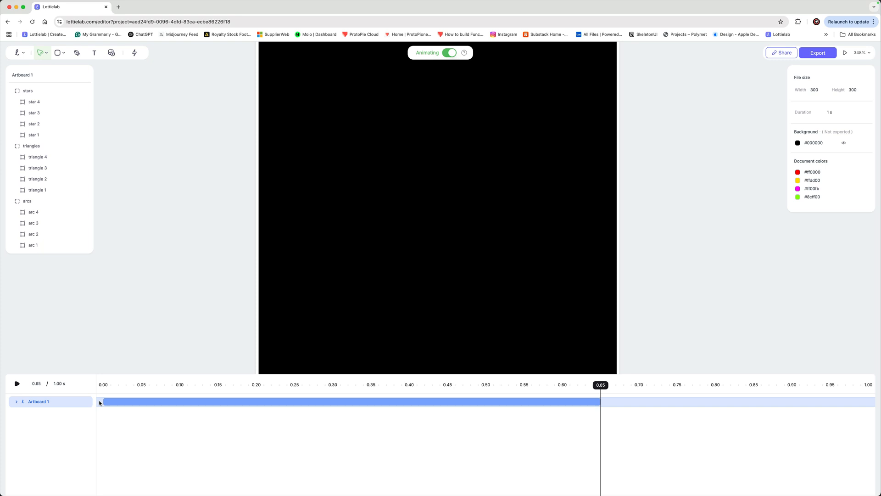
Examine the rescaled keyframe timing of triangle 1's position, rotation, scale and opacity.
{"action": "left_click", "coordinate": [18, 402]}
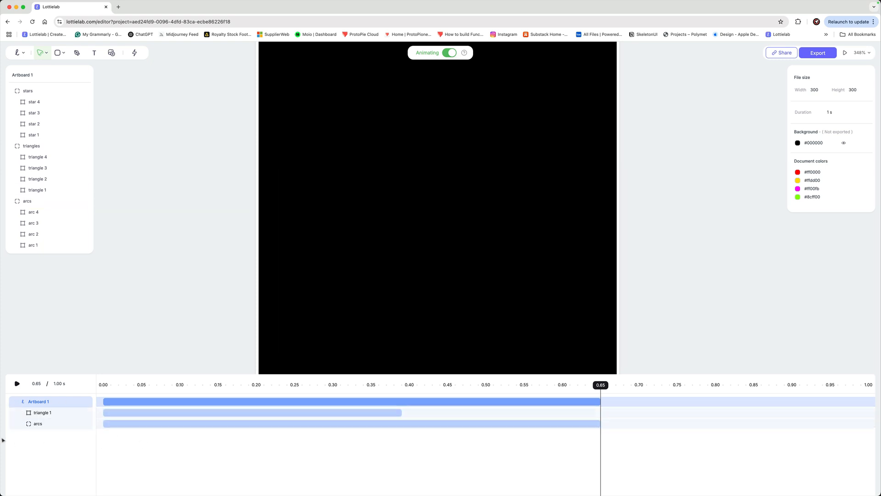
{"action": "left_click", "coordinate": [22, 412]}
{"action": "left_click", "coordinate": [22, 413]}
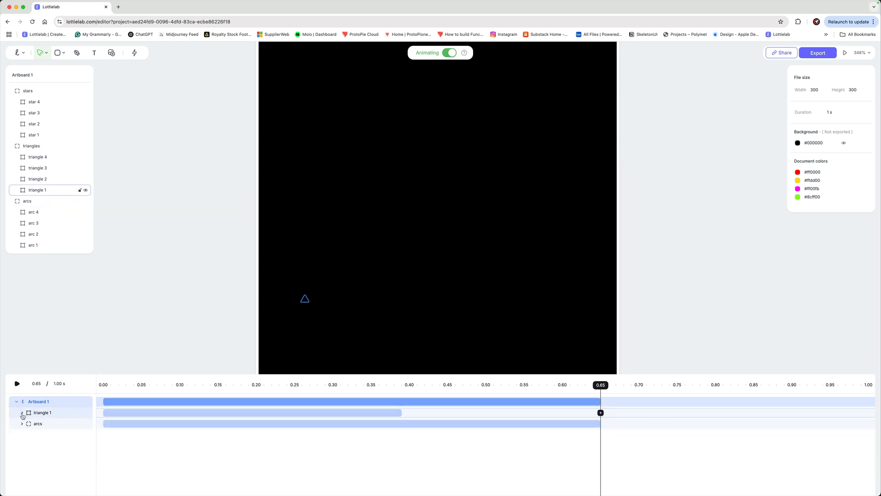
{"action": "left_click", "coordinate": [22, 413]}
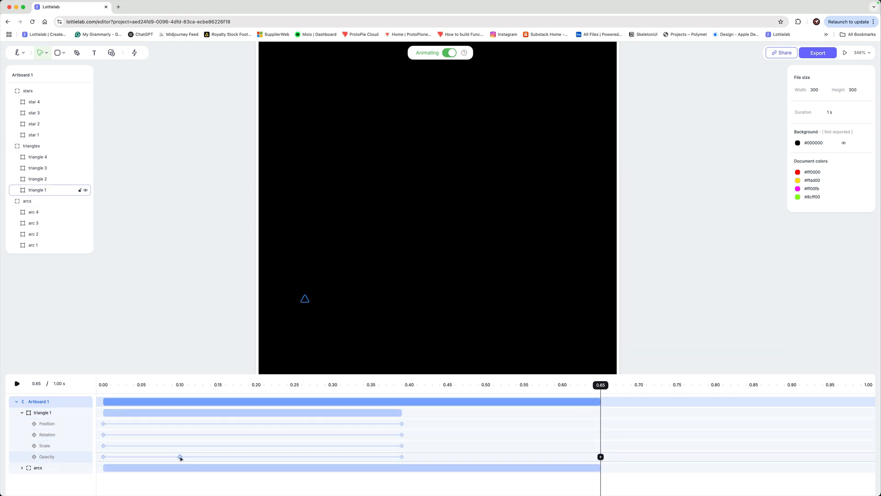
{"action": "left_click", "coordinate": [22, 414]}
Animate triangle 2's position from 0.00 s to X 74, Y 174 at 0.40 s, bending the motion path upward into an arc.
{"action": "left_click", "coordinate": [37, 180]}
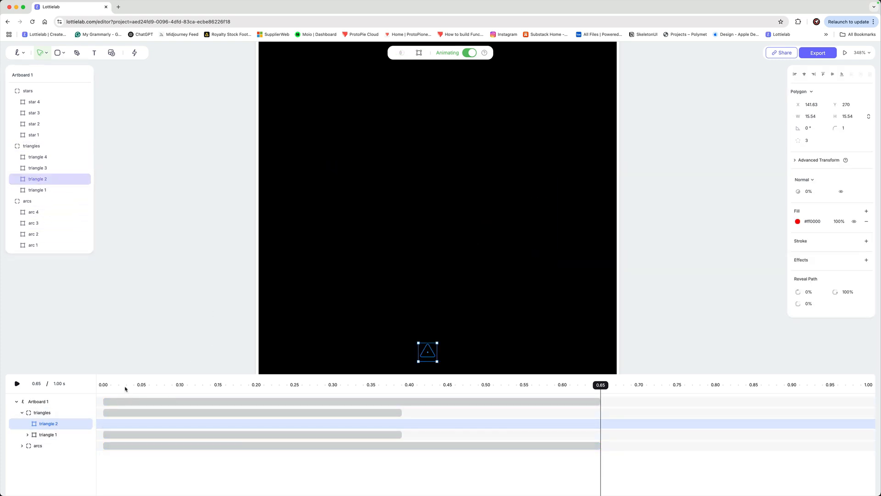
{"action": "left_click_drag", "start_coordinate": [124, 387], "coordinate": [86, 392]}
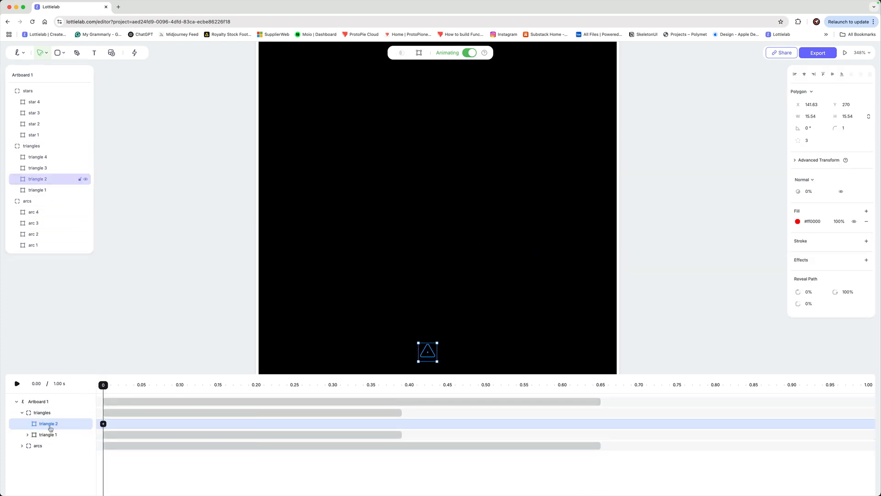
{"action": "left_click", "coordinate": [104, 424]}
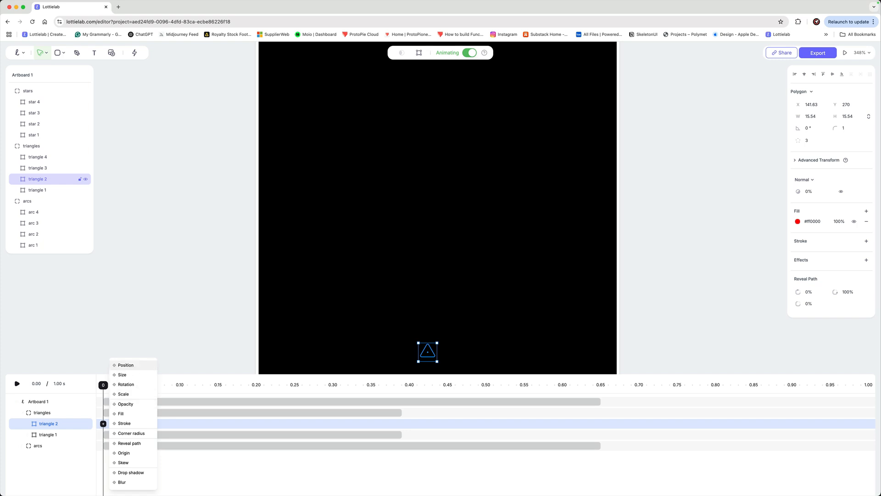
{"action": "left_click", "coordinate": [125, 365]}
{"action": "left_click_drag", "start_coordinate": [119, 385], "coordinate": [411, 399]}
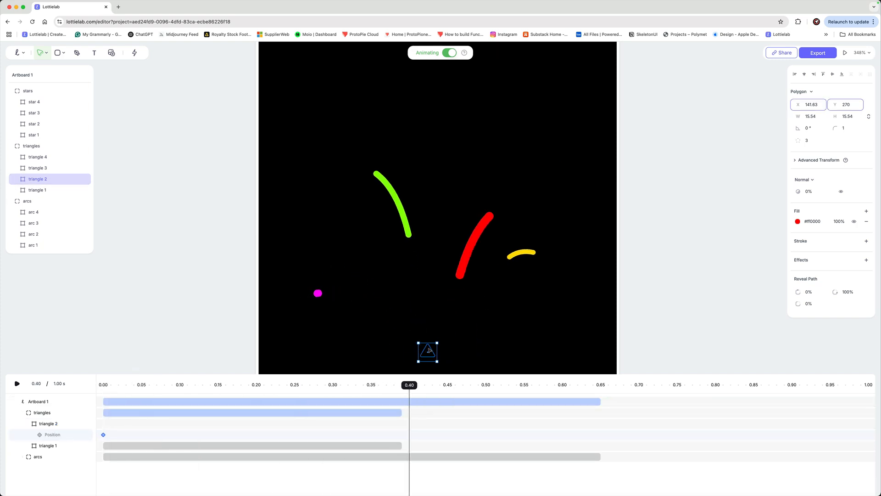
{"action": "left_click_drag", "start_coordinate": [428, 350], "coordinate": [348, 239]}
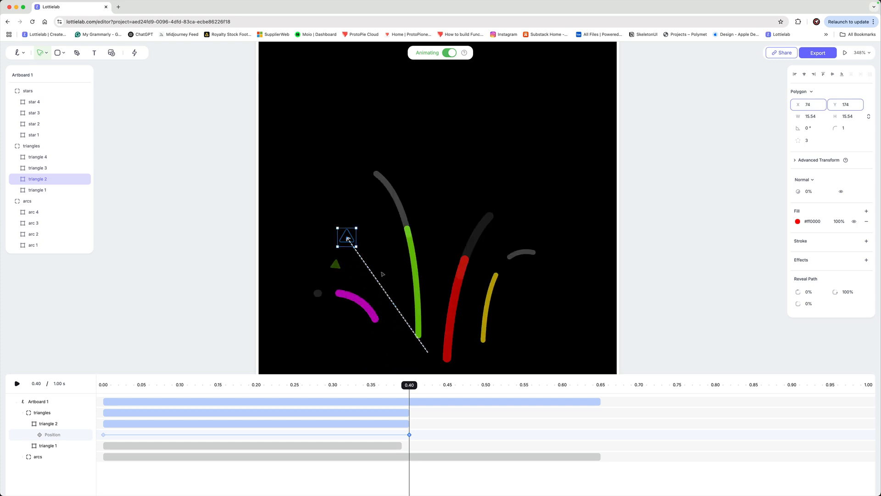
{"action": "left_click", "coordinate": [390, 299]}
{"action": "left_click_drag", "start_coordinate": [391, 299], "coordinate": [393, 245]}
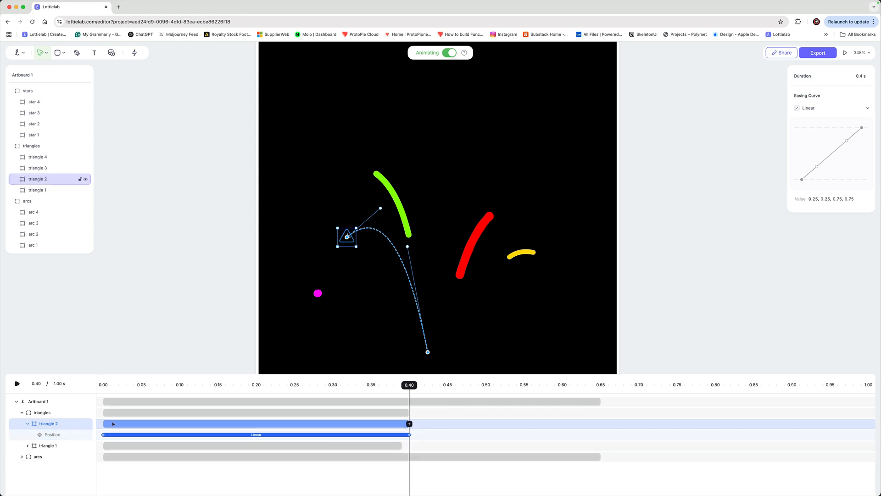
Add opacity keyframes to triangle 2: 0% at 0.00 s, 100% at 0.10 s and 0% at 0.40 s.
{"action": "left_click_drag", "start_coordinate": [135, 385], "coordinate": [102, 386]}
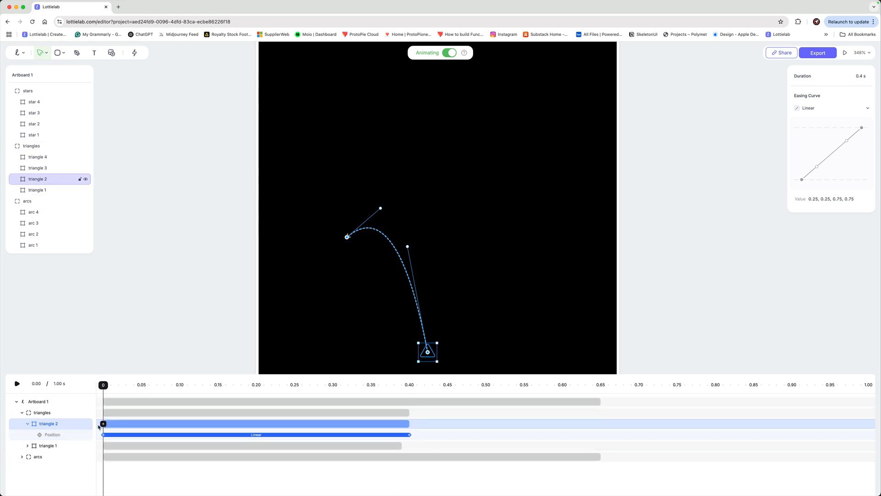
{"action": "left_click", "coordinate": [104, 423]}
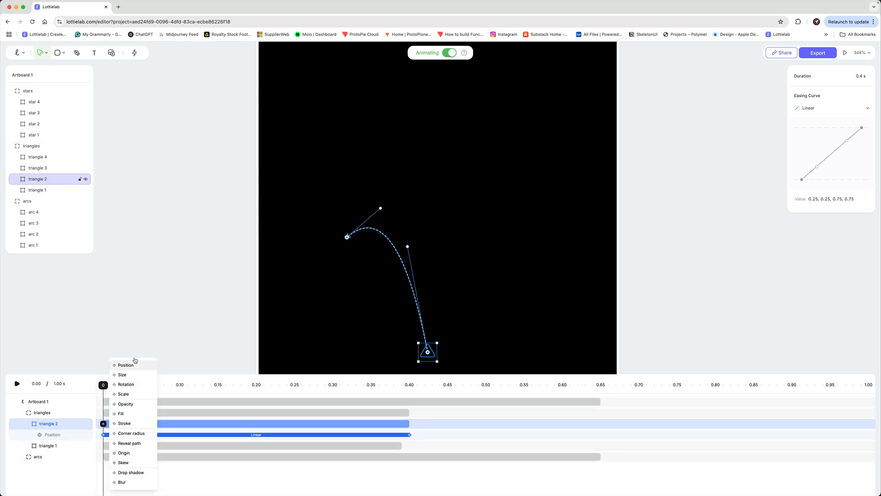
{"action": "left_click", "coordinate": [114, 404]}
{"action": "left_click", "coordinate": [179, 384]}
{"action": "mouse_move", "coordinate": [185, 445]}
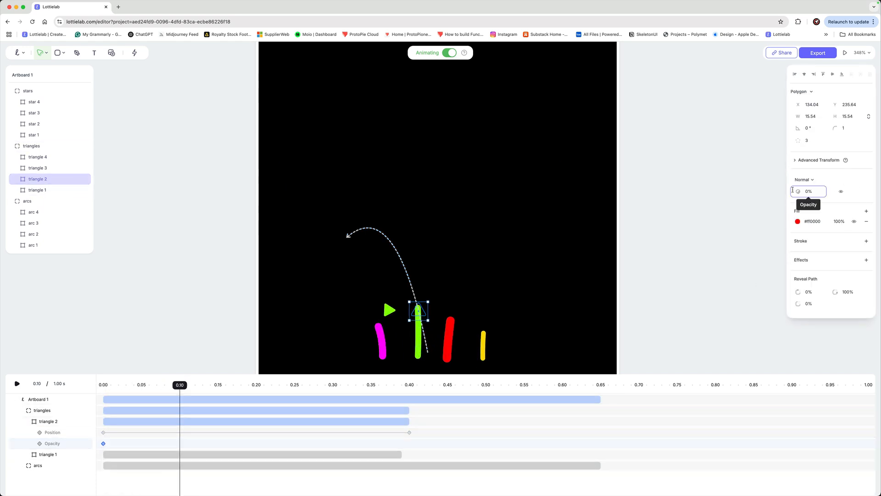
{"action": "left_click_drag", "start_coordinate": [798, 192], "coordinate": [879, 195]}
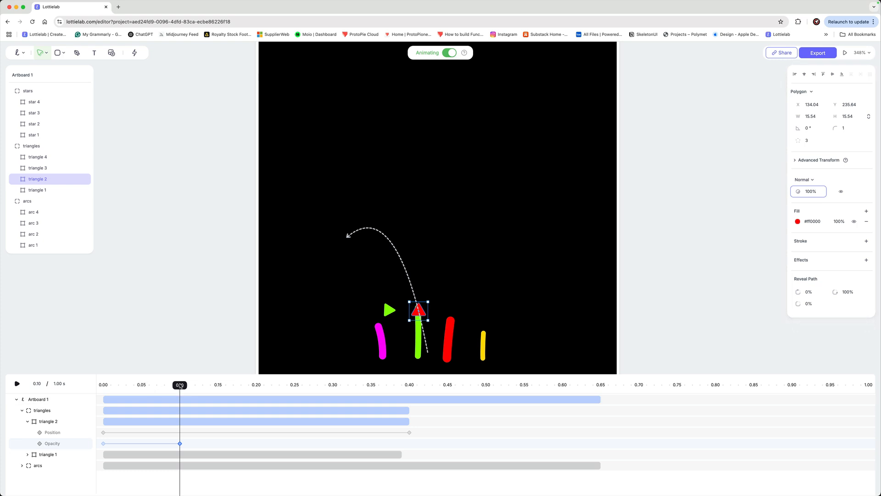
{"action": "left_click_drag", "start_coordinate": [181, 386], "coordinate": [408, 387]}
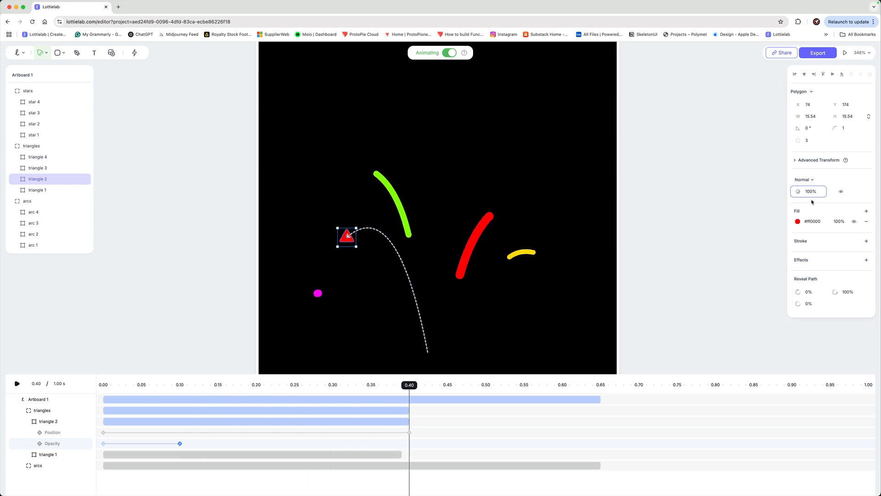
{"action": "left_click_drag", "start_coordinate": [801, 193], "coordinate": [756, 227]}
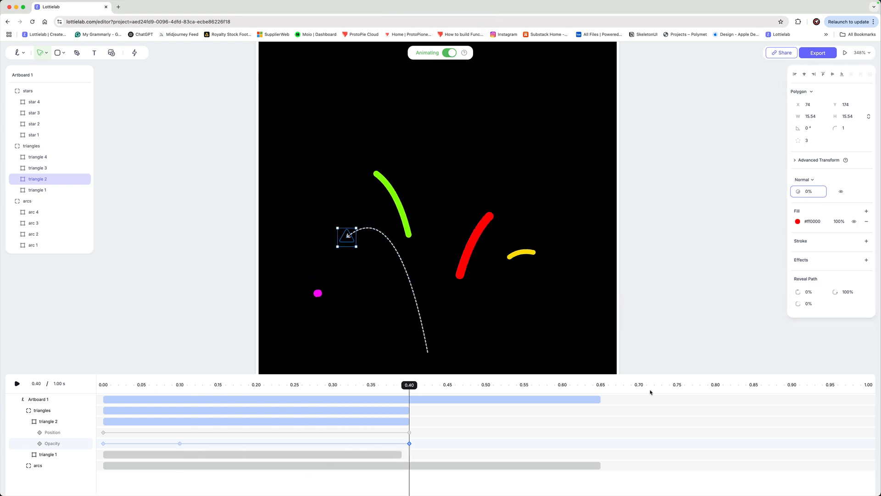
Animate triangle 2's rotation with keyframes of 0° at 0.00 s and 242° at 0.40 s.
{"action": "left_click", "coordinate": [103, 385]}
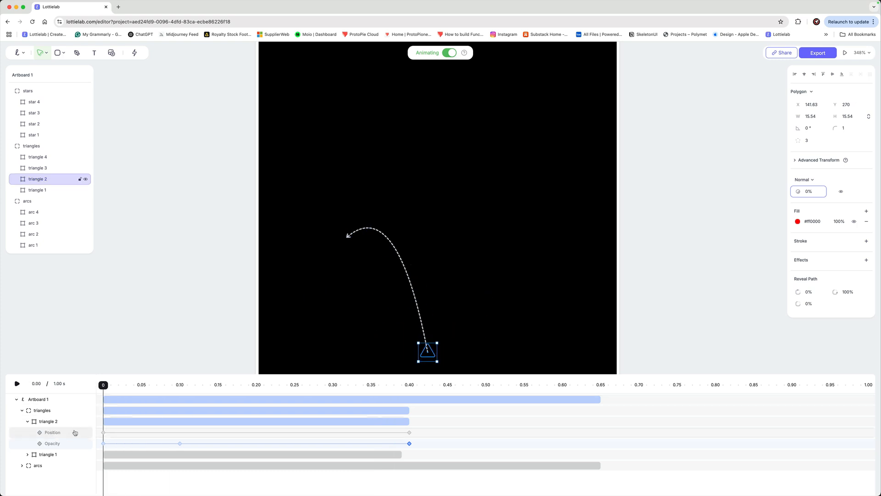
{"action": "left_click", "coordinate": [103, 420]}
{"action": "left_click", "coordinate": [126, 382]}
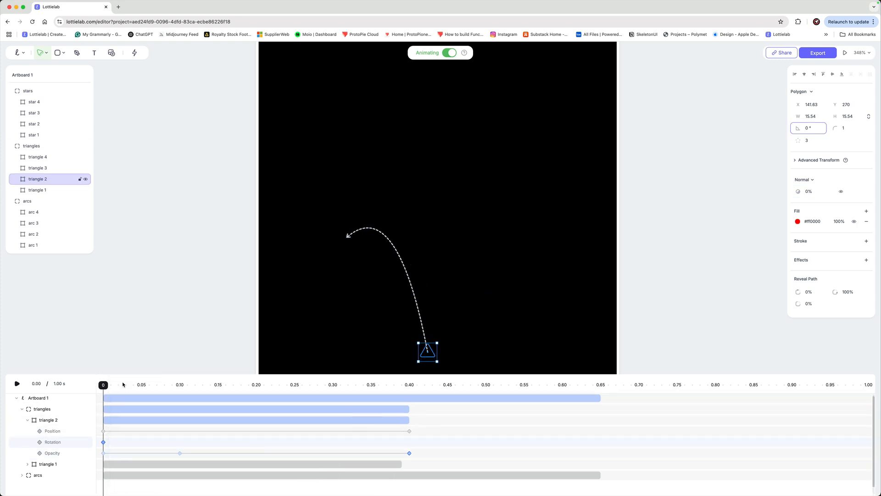
{"action": "scroll", "coordinate": [104, 400], "scroll_direction": "down", "scroll_amount": 1}
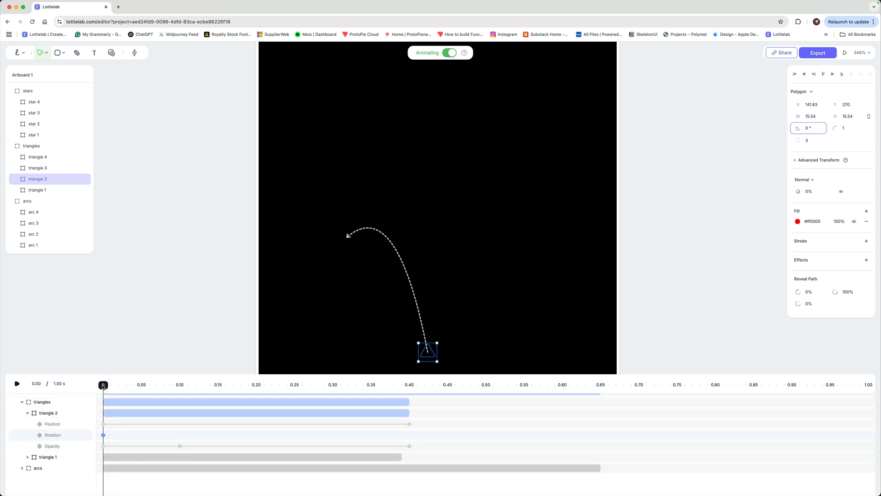
{"action": "left_click_drag", "start_coordinate": [103, 385], "coordinate": [409, 385]}
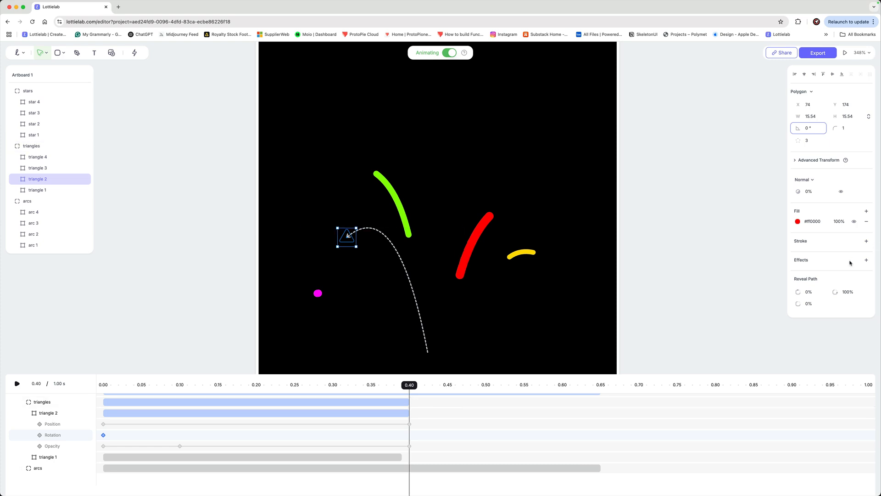
{"action": "left_click_drag", "start_coordinate": [799, 128], "coordinate": [802, 130]}
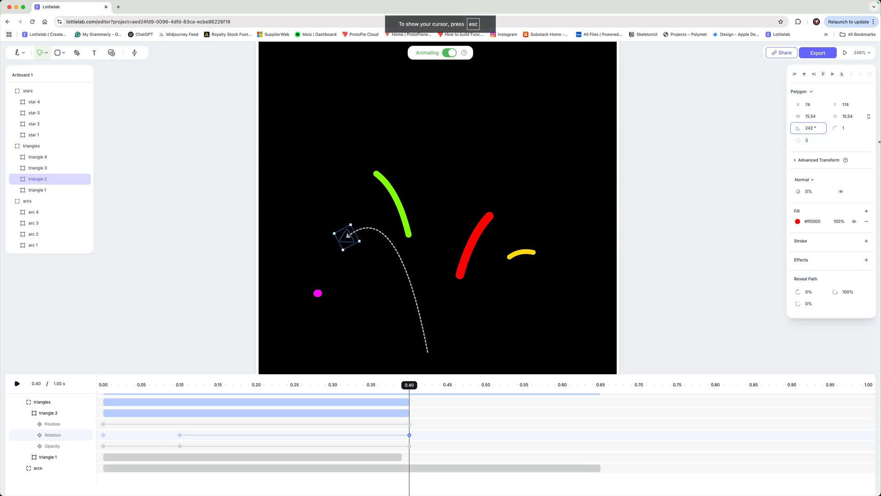
Set triangle 2's rotation at 0.40 s to 362° and delete its extra rotation keyframe at 0.10 s.
{"action": "left_click_drag", "start_coordinate": [26, 144], "coordinate": [43, 145]}
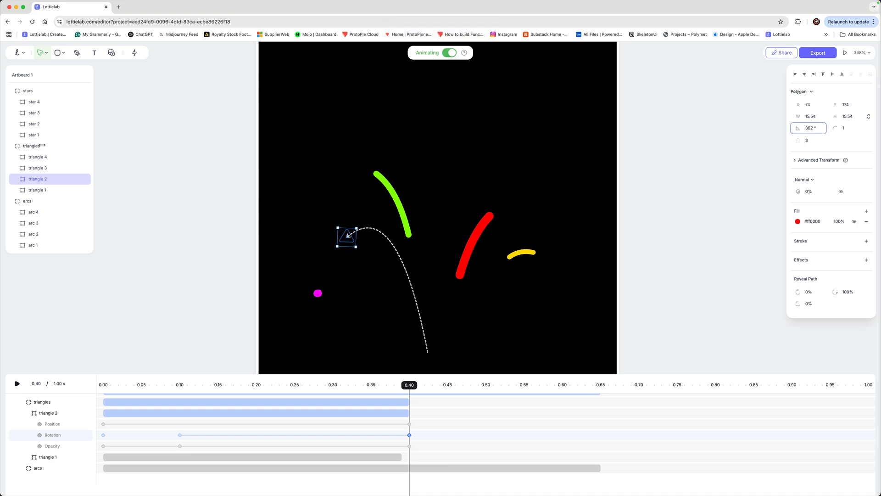
{"action": "left_click", "coordinate": [180, 435]}
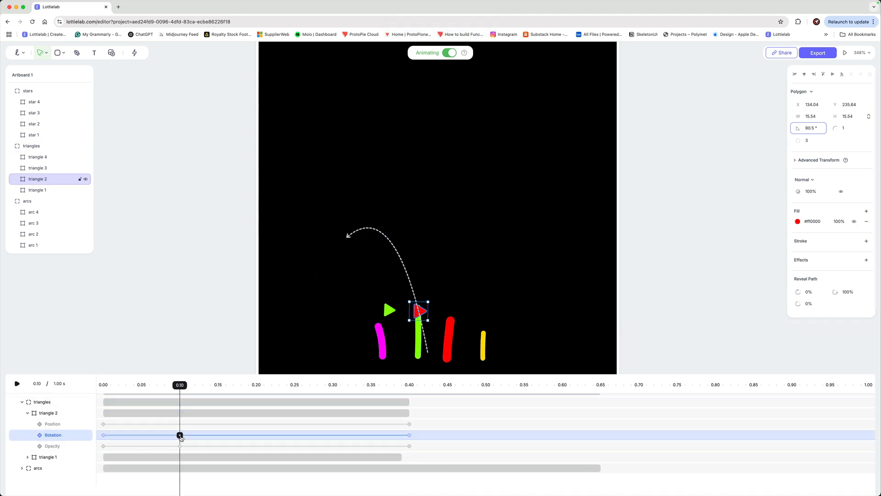
Animate triangle 2's scale with keyframes of 100% at 0.00 s and 45% at 0.40 s.
{"action": "left_click_drag", "start_coordinate": [186, 386], "coordinate": [104, 385]}
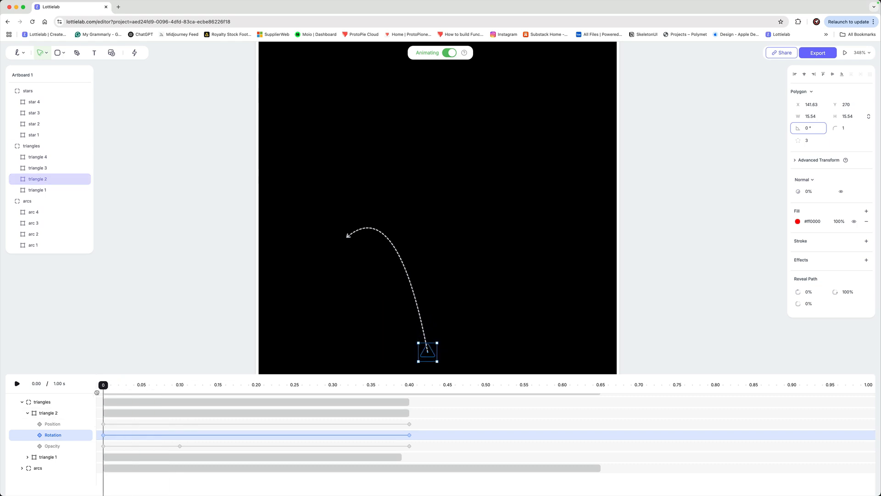
{"action": "left_click", "coordinate": [104, 413]}
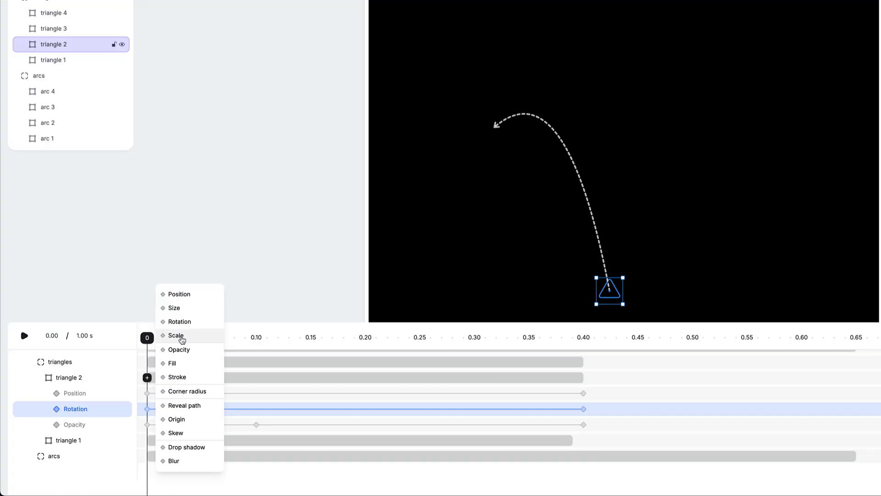
{"action": "left_click", "coordinate": [176, 336]}
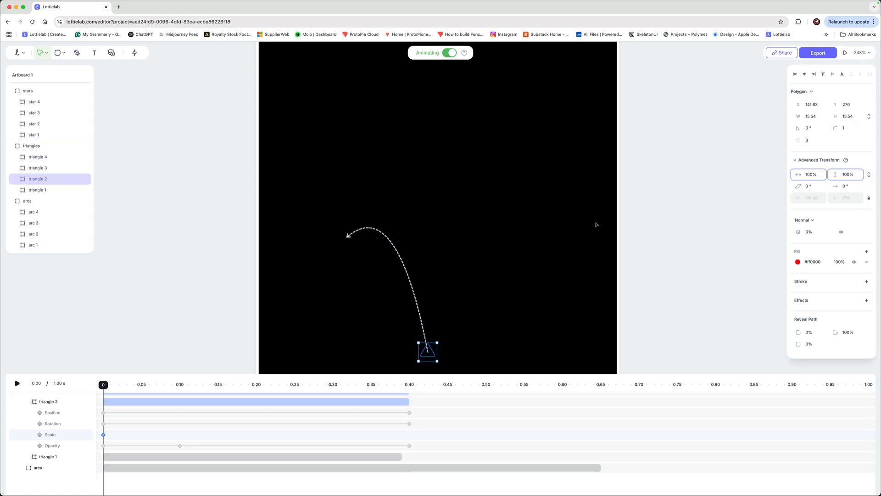
{"action": "left_click_drag", "start_coordinate": [105, 387], "coordinate": [412, 400]}
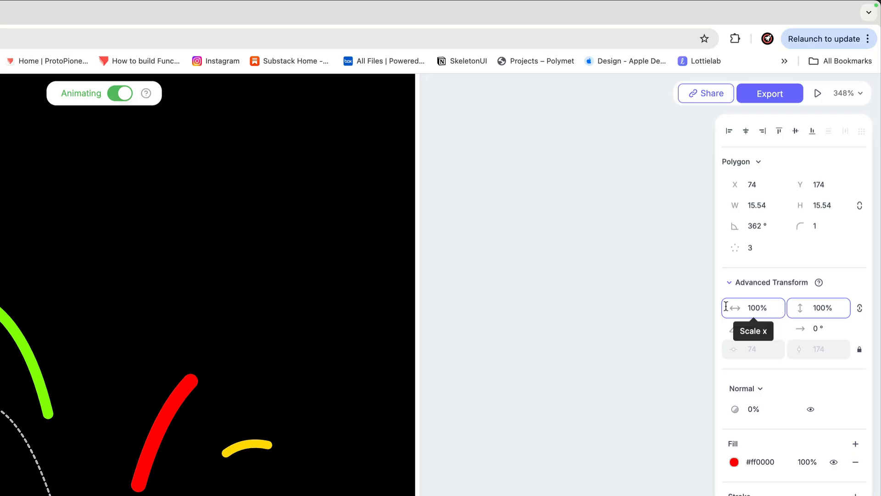
{"action": "left_click_drag", "start_coordinate": [733, 306], "coordinate": [725, 311]}
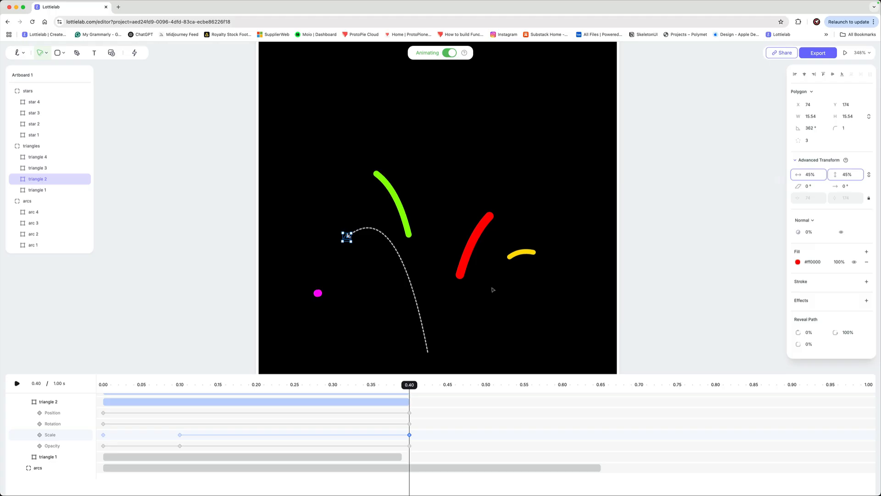
Animate triangle 3's position from 0.00 s to about X 215, Y 207 at 0.26 s, bending the motion path upward into an arc.
{"action": "left_click_drag", "start_coordinate": [409, 384], "coordinate": [41, 417]}
{"action": "left_click", "coordinate": [37, 402]}
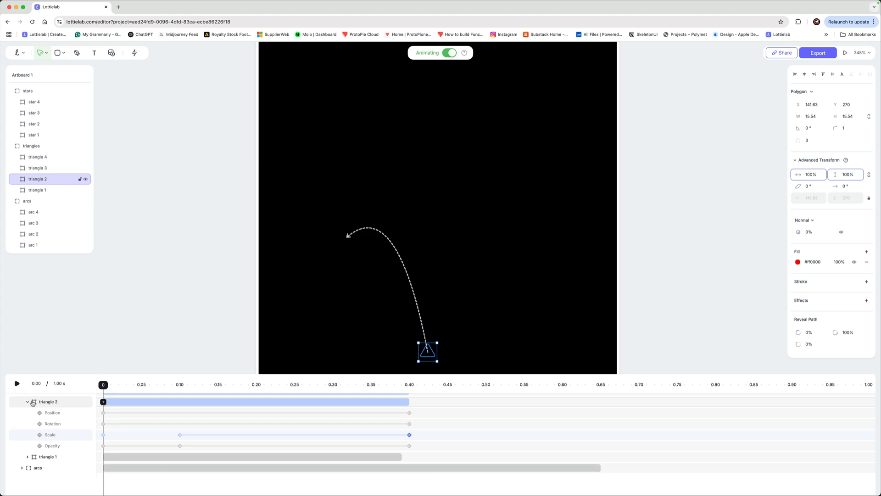
{"action": "scroll", "coordinate": [31, 404], "scroll_direction": "up", "scroll_amount": 1}
{"action": "left_click", "coordinate": [29, 423]}
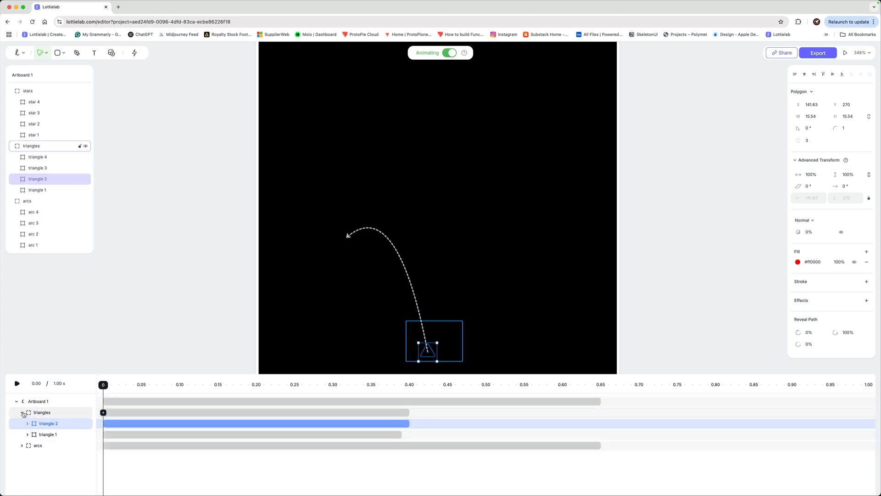
{"action": "left_click", "coordinate": [40, 171]}
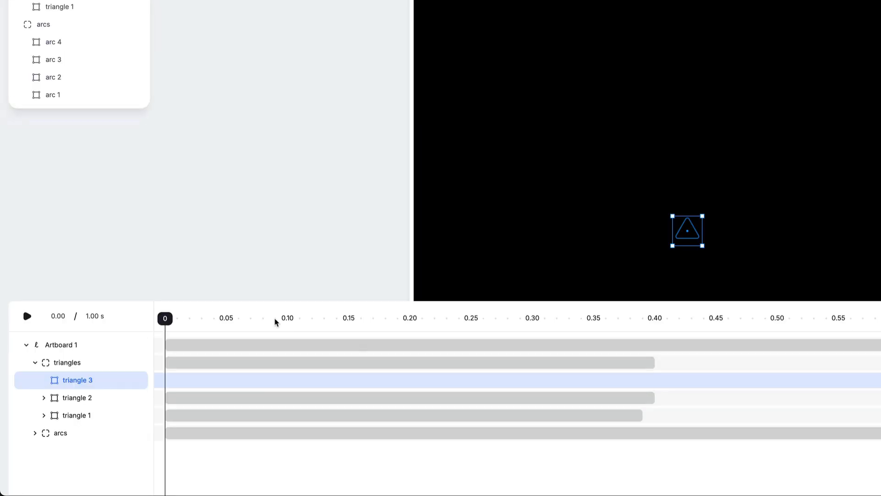
{"action": "left_click", "coordinate": [164, 380]}
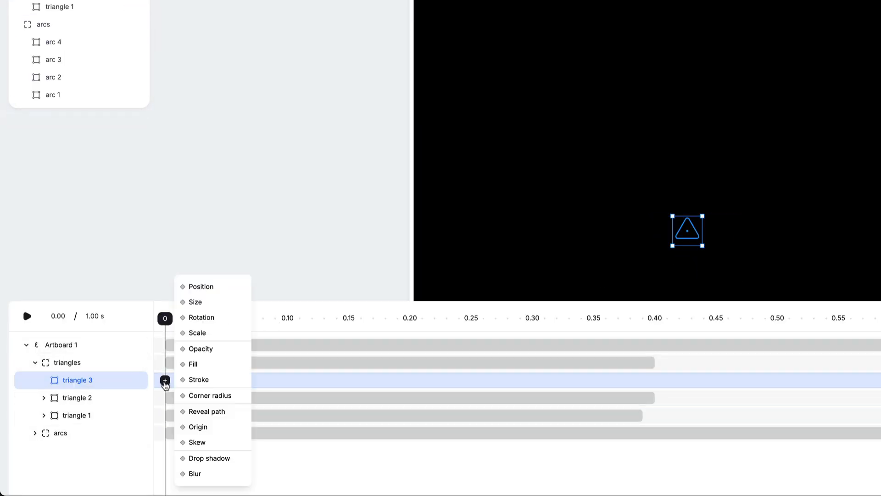
{"action": "left_click", "coordinate": [217, 287]}
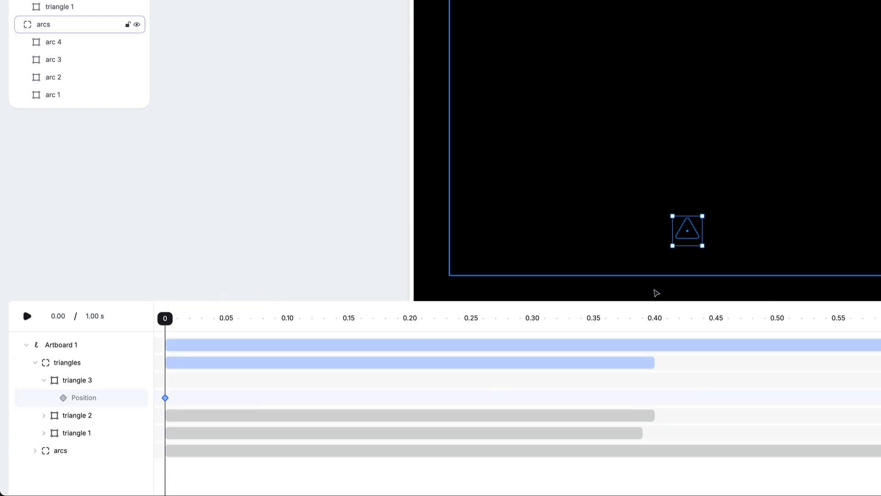
{"action": "left_click_drag", "start_coordinate": [167, 317], "coordinate": [482, 335]}
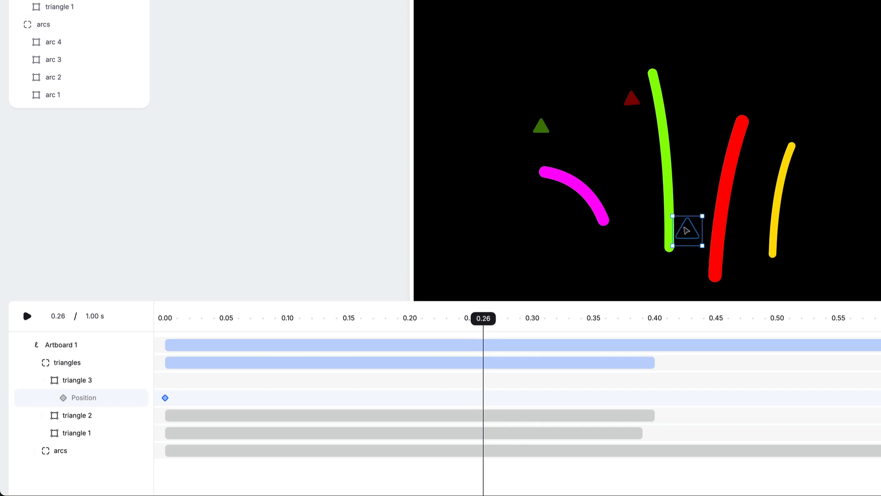
{"action": "left_click_drag", "start_coordinate": [687, 230], "coordinate": [822, 146]}
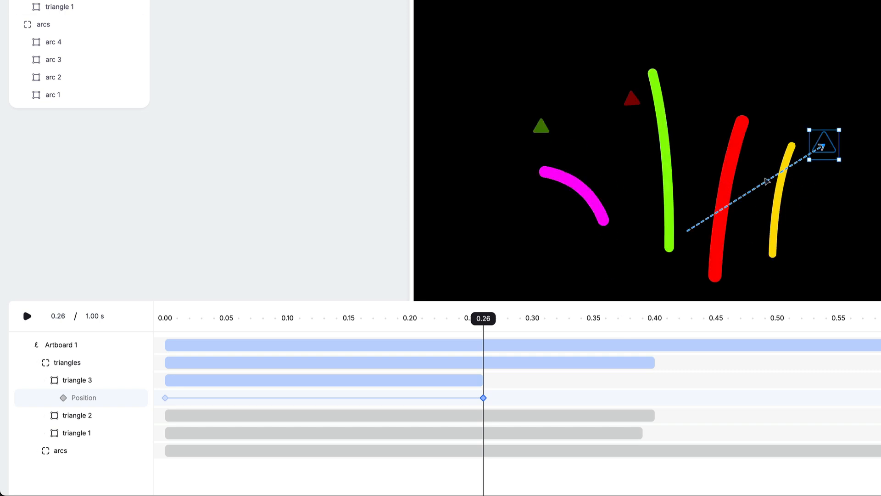
{"action": "left_click", "coordinate": [758, 189]}
{"action": "left_click_drag", "start_coordinate": [758, 186], "coordinate": [749, 90]}
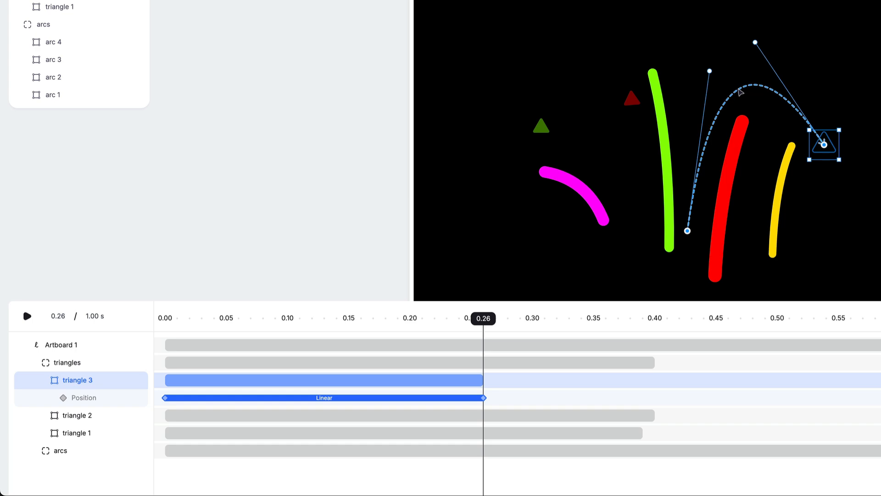
Add opacity, rotation and scale keyframes to triangle 3 at 0.00 s.
{"action": "left_click_drag", "start_coordinate": [486, 320], "coordinate": [161, 342]}
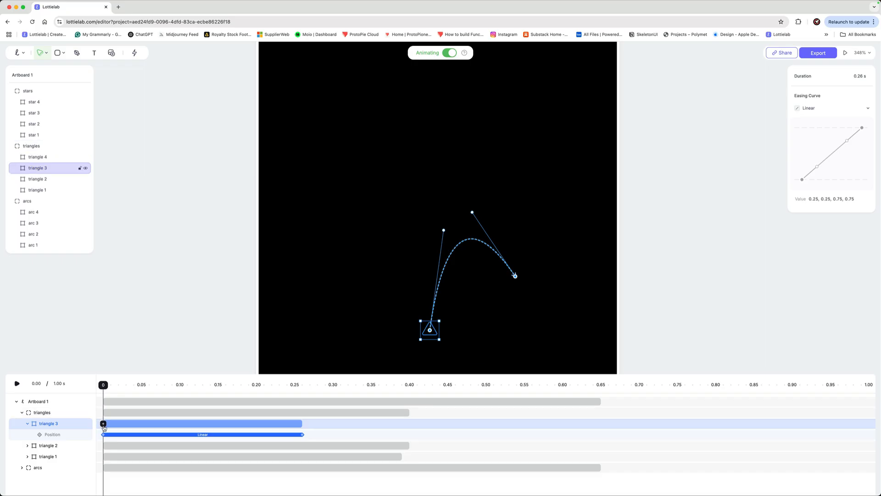
{"action": "left_click", "coordinate": [104, 425]}
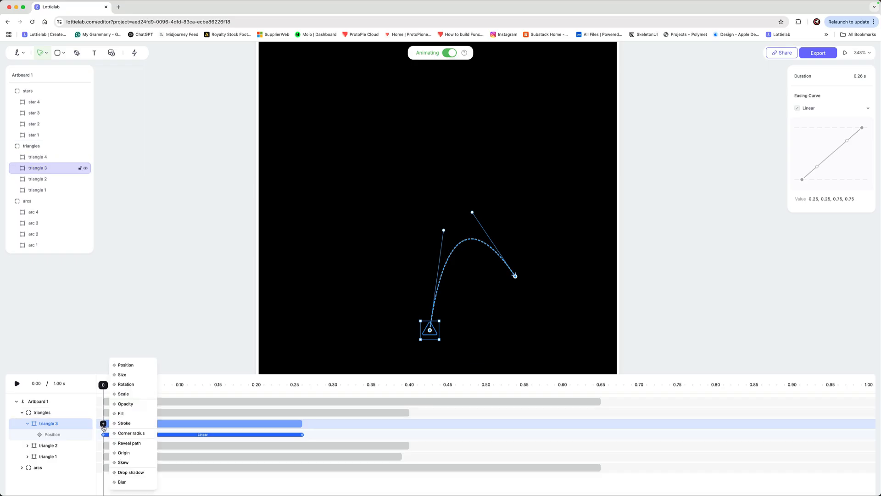
{"action": "left_click", "coordinate": [125, 407]}
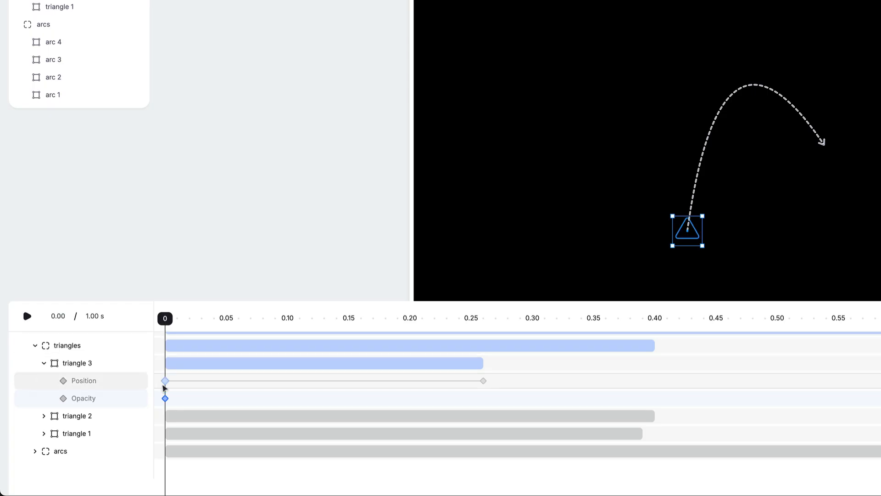
{"action": "left_click", "coordinate": [165, 363]}
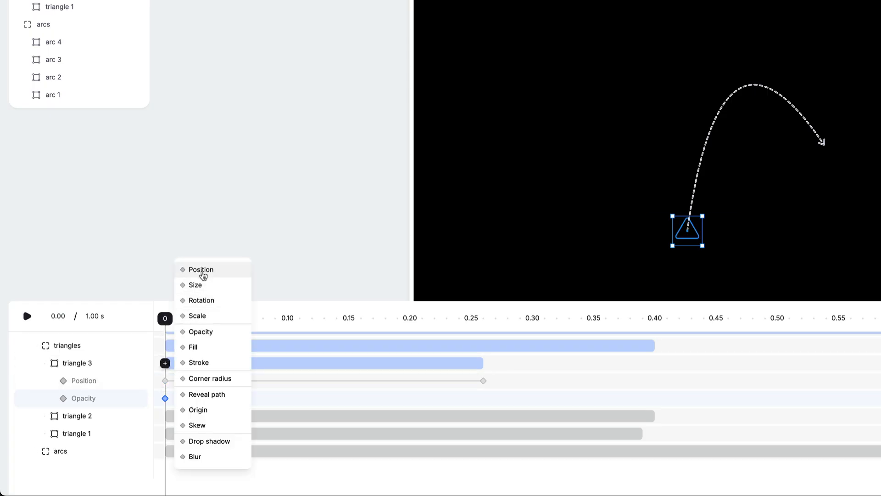
{"action": "left_click", "coordinate": [203, 300]}
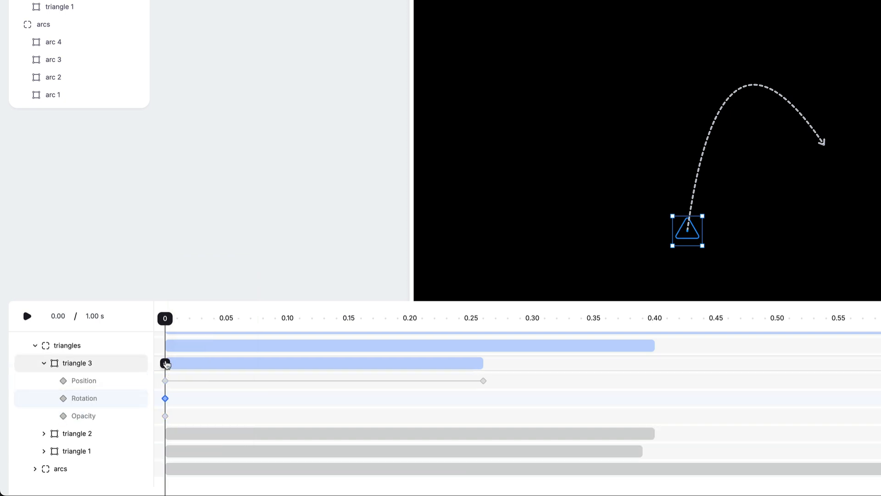
{"action": "left_click", "coordinate": [165, 363]}
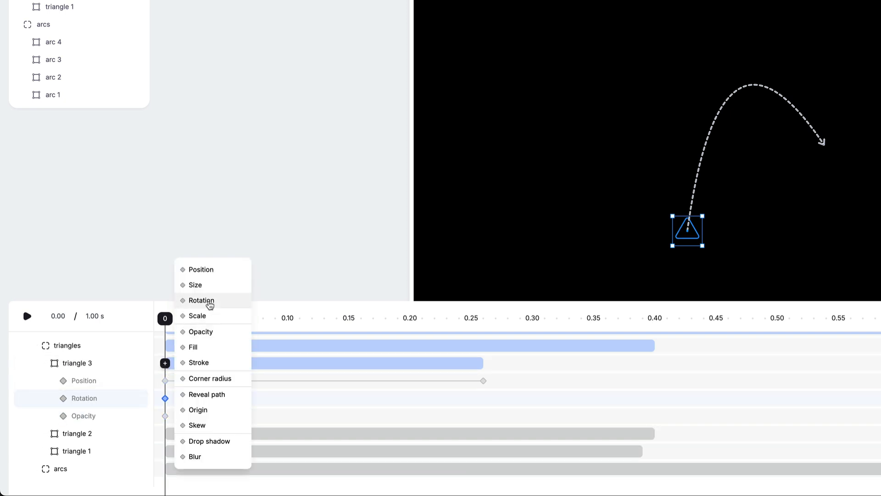
{"action": "left_click", "coordinate": [205, 316]}
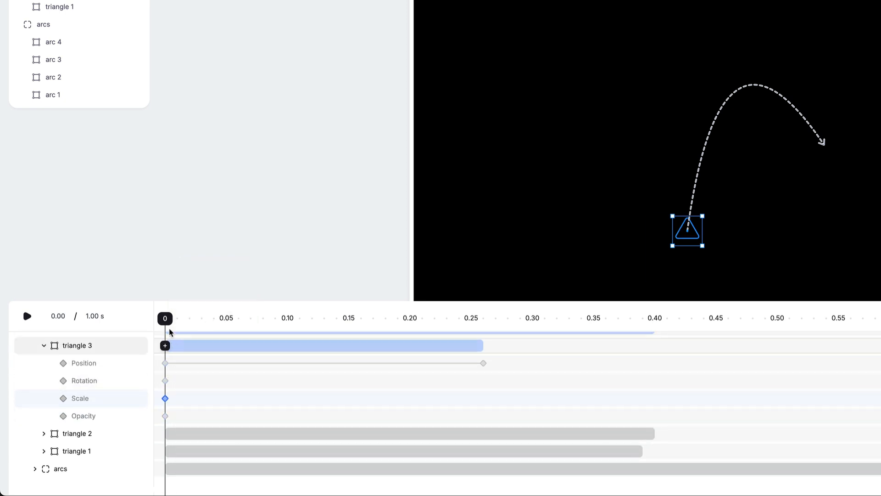
Keyframe triangle 3's opacity to 100% at 0.11 s and 0% at 0.40 s.
{"action": "left_click_drag", "start_coordinate": [167, 320], "coordinate": [656, 321]}
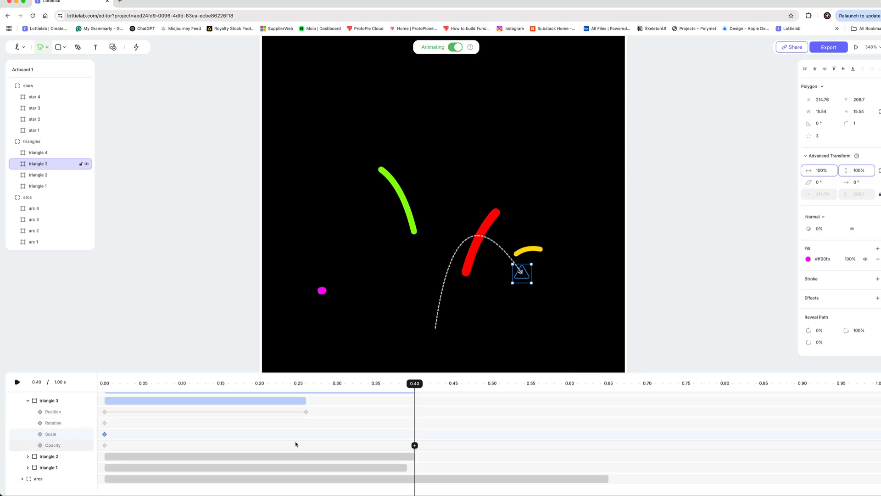
{"action": "left_click_drag", "start_coordinate": [421, 388], "coordinate": [187, 402]}
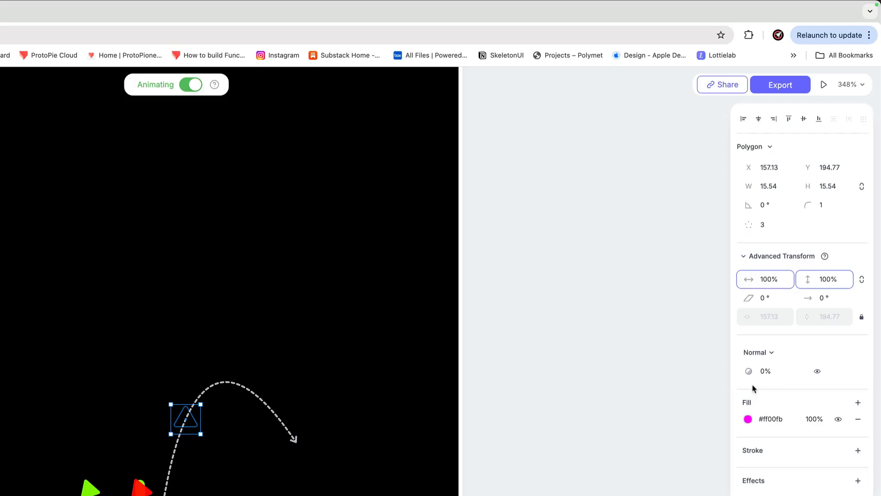
{"action": "left_click_drag", "start_coordinate": [751, 375], "coordinate": [821, 375]}
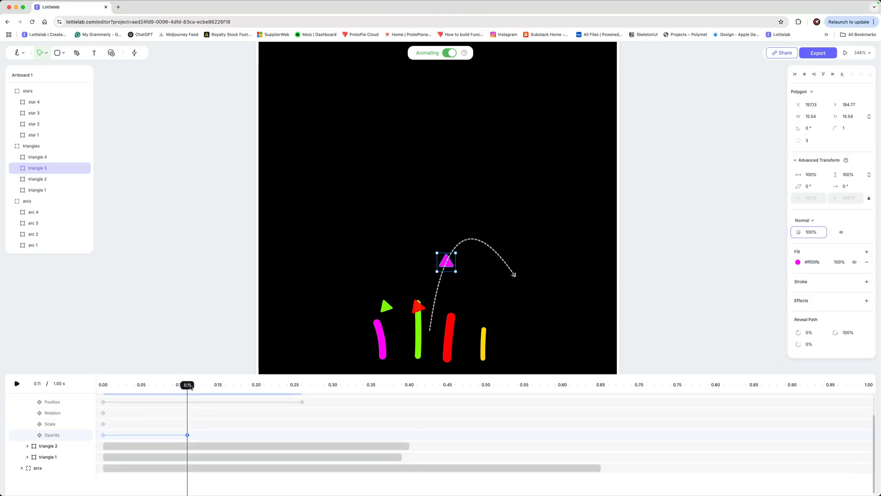
{"action": "left_click_drag", "start_coordinate": [191, 387], "coordinate": [410, 391]}
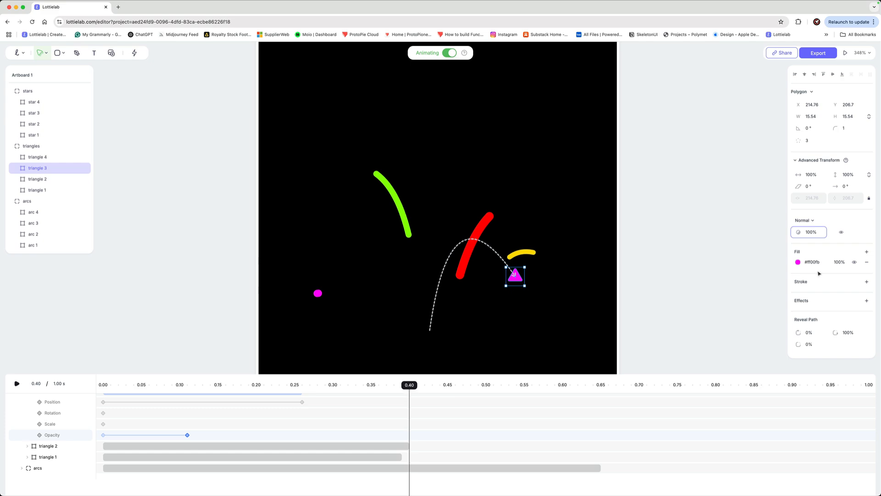
{"action": "left_click_drag", "start_coordinate": [800, 232], "coordinate": [684, 238]}
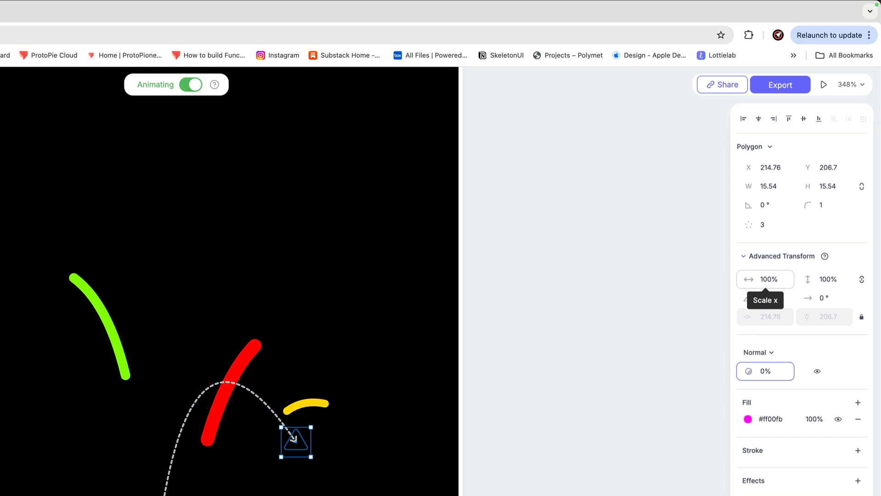
Set triangle 3's scale to 20% and its rotation to 361° at 0.40 s.
{"action": "left_click_drag", "start_coordinate": [749, 280], "coordinate": [723, 284]}
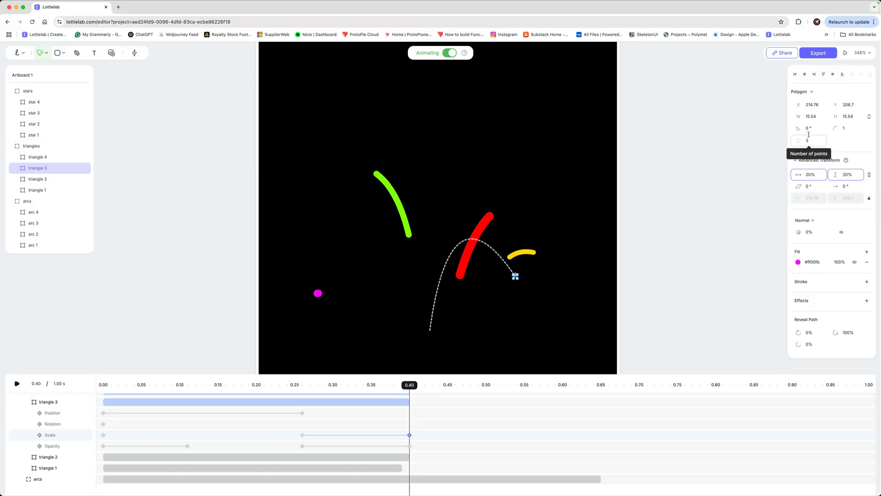
{"action": "left_click_drag", "start_coordinate": [794, 127], "coordinate": [838, 132]}
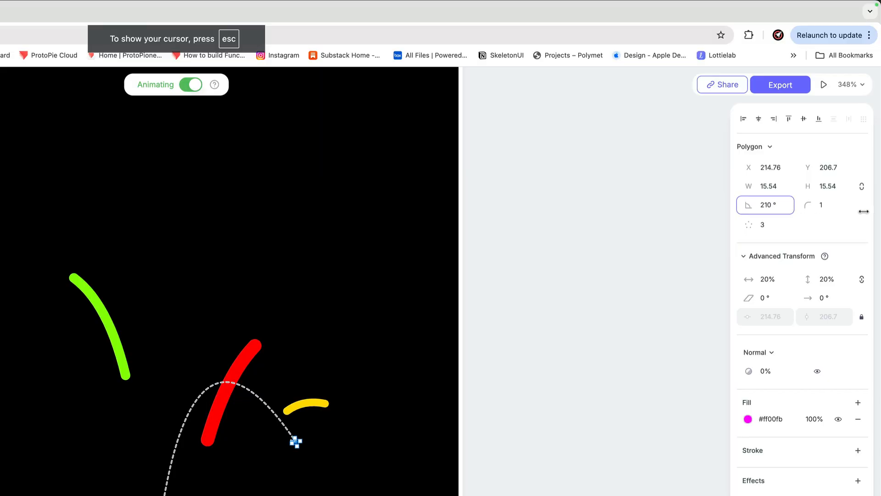
{"action": "left_click_drag", "start_coordinate": [743, 205], "coordinate": [756, 205]}
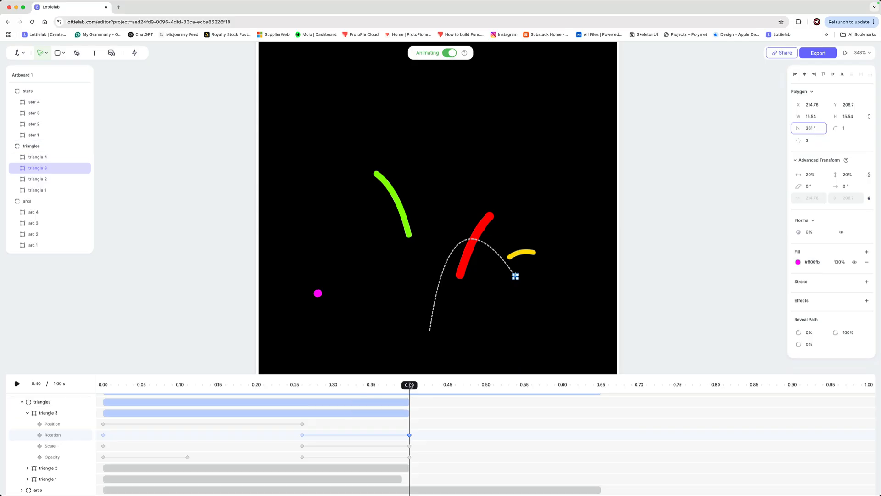
Delete triangle 3's extra rotation, scale and opacity keyframes at 0.26 s.
{"action": "left_click", "coordinate": [302, 436]}
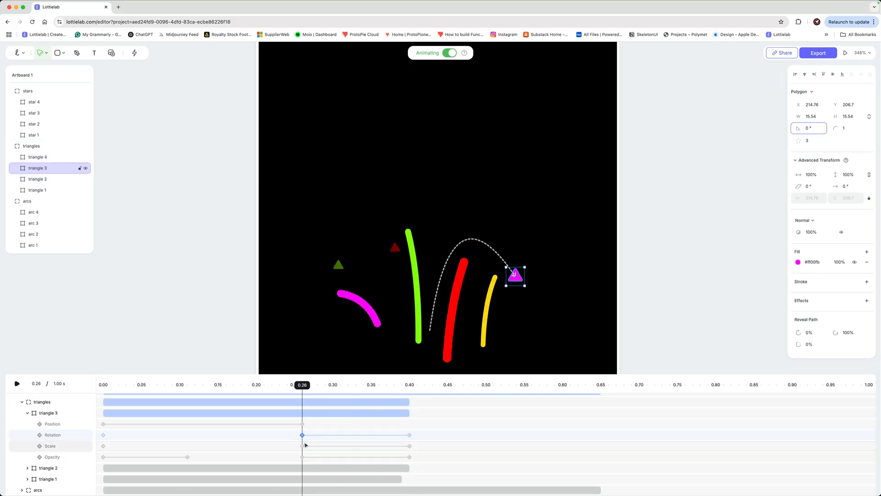
{"action": "key", "text": "Delete"}
{"action": "left_click", "coordinate": [303, 446]}
{"action": "key", "text": "Delete"}
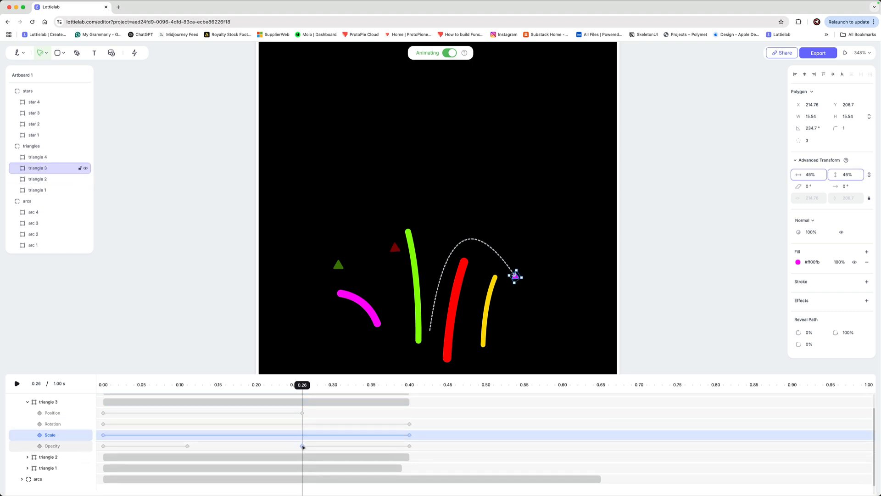
{"action": "left_click", "coordinate": [302, 446]}
{"action": "key", "text": "Delete"}
Play the animation from the start and move triangle 3's final position keyframe to 0.40 s.
{"action": "left_click_drag", "start_coordinate": [302, 385], "coordinate": [70, 410]}
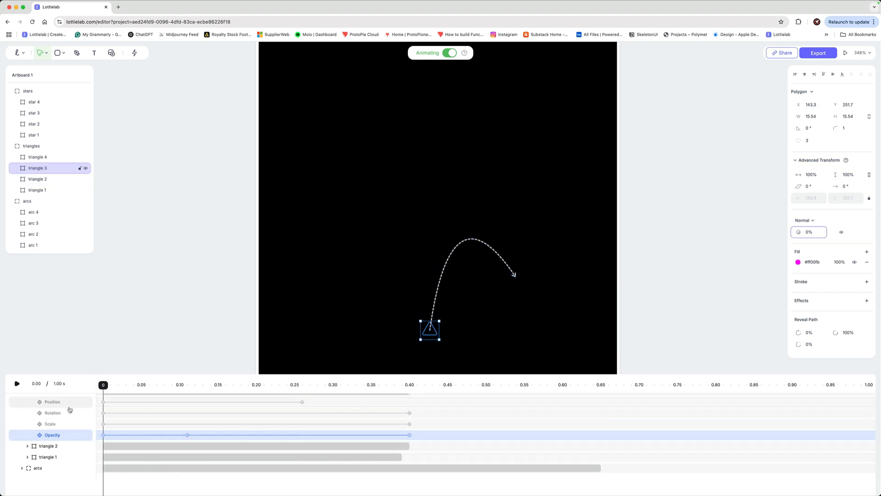
{"action": "key", "text": "space"}
{"action": "left_click", "coordinate": [373, 422]}
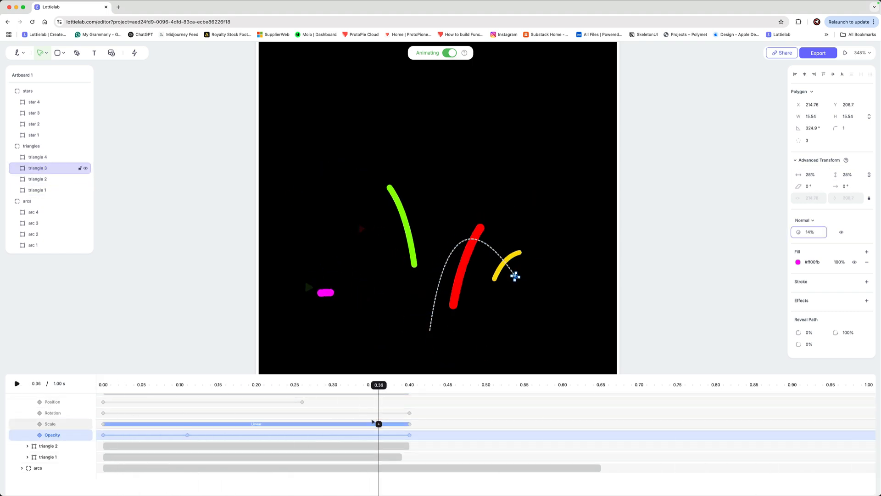
{"action": "left_click_drag", "start_coordinate": [379, 386], "coordinate": [410, 430]}
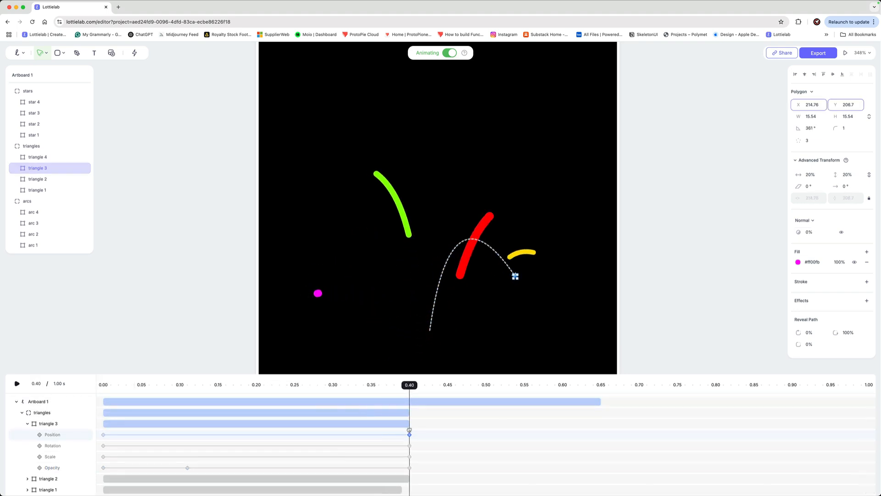
Stretch all of triangle 3's animation to end at 0.65 s and play it back to check the timing.
{"action": "key", "text": "space"}
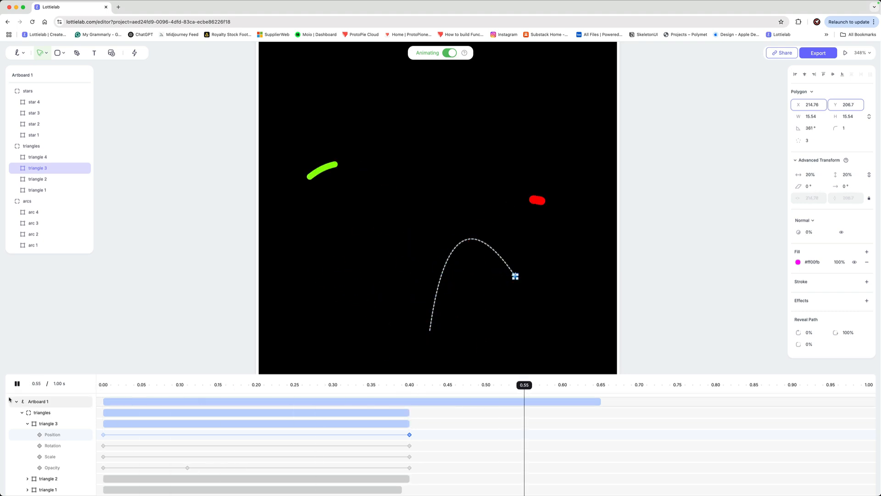
{"action": "key", "text": "space"}
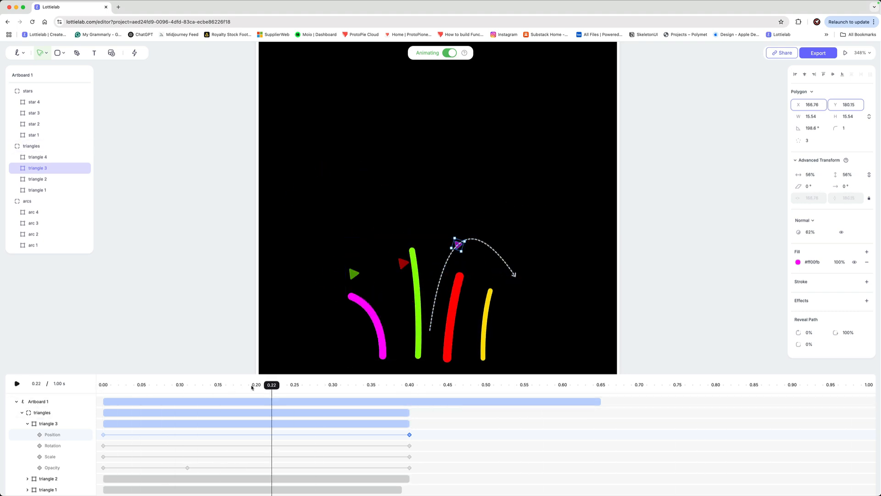
{"action": "left_click_drag", "start_coordinate": [275, 390], "coordinate": [105, 393]}
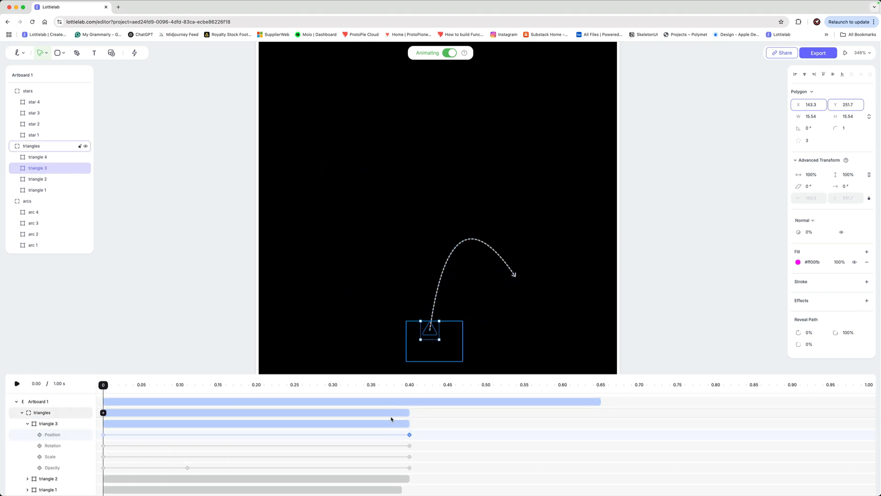
{"action": "left_click", "coordinate": [411, 424]}
{"action": "left_click_drag", "start_coordinate": [413, 424], "coordinate": [603, 424]}
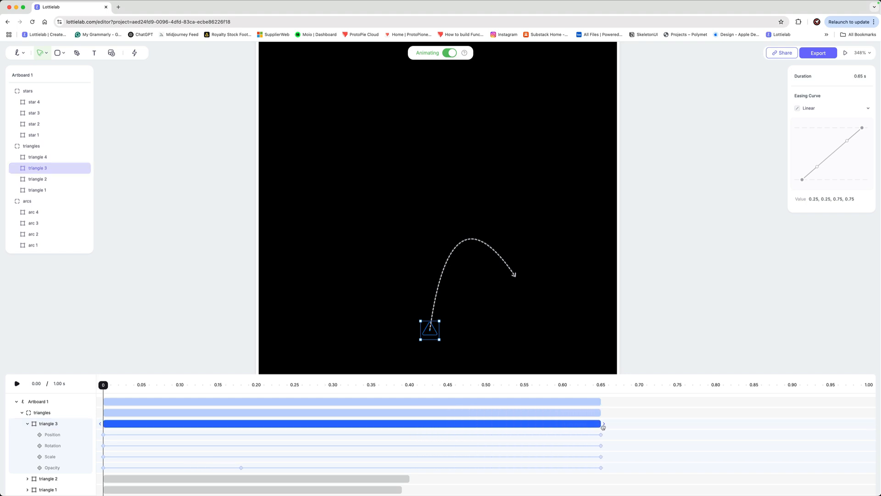
{"action": "key", "text": "space"}
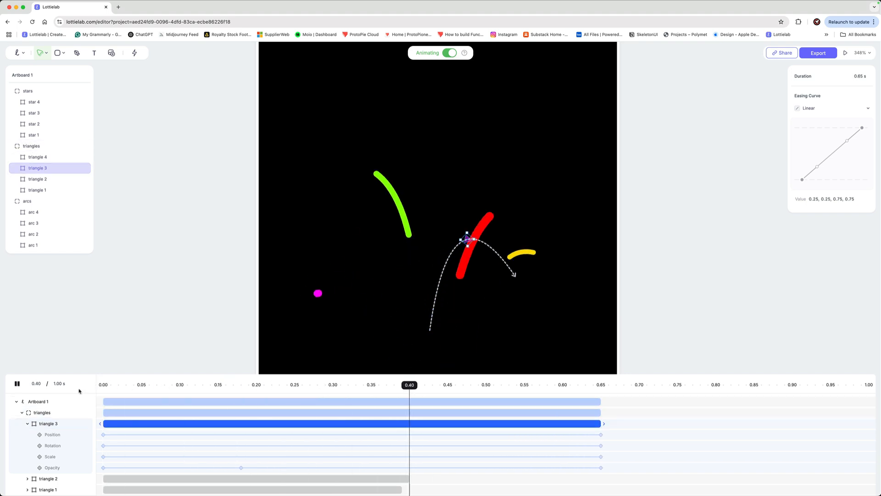
{"action": "key", "text": "space"}
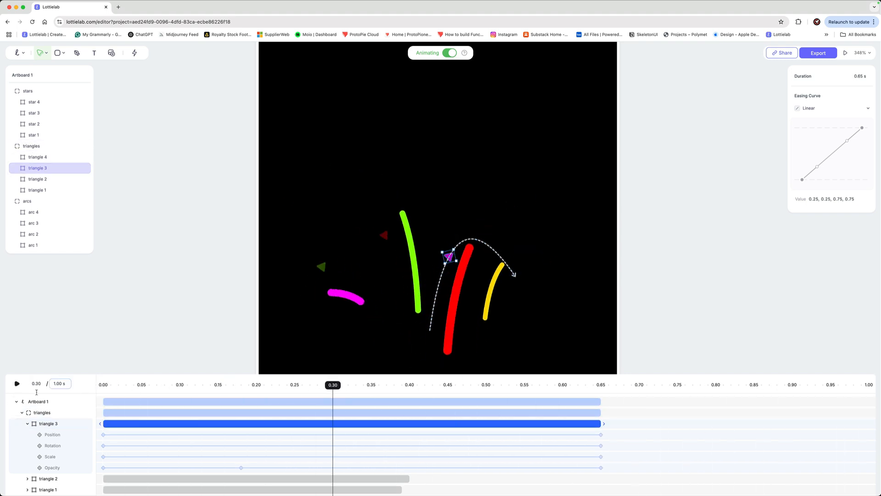
{"action": "left_click", "coordinate": [22, 413]}
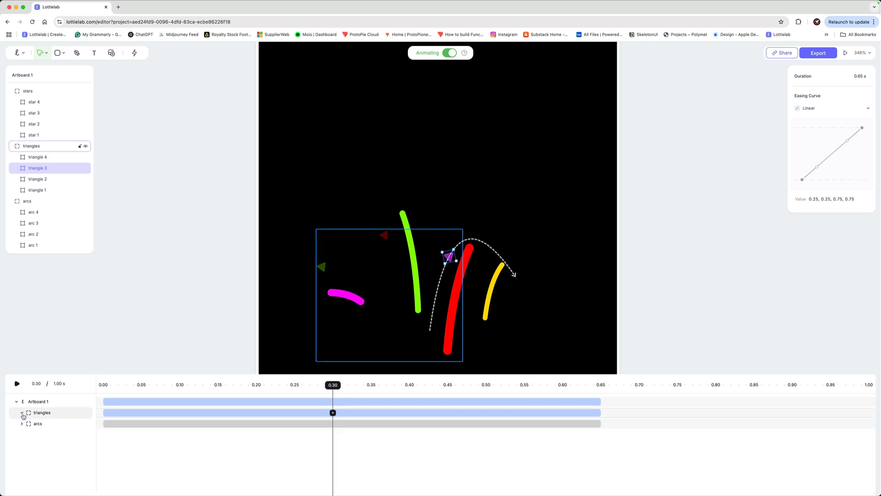
Keyframe triangle 4's position at 0 s and at X 253, Y 240 at 0.65 s, and bend its motion path into an upward arc.
{"action": "left_click", "coordinate": [37, 158]}
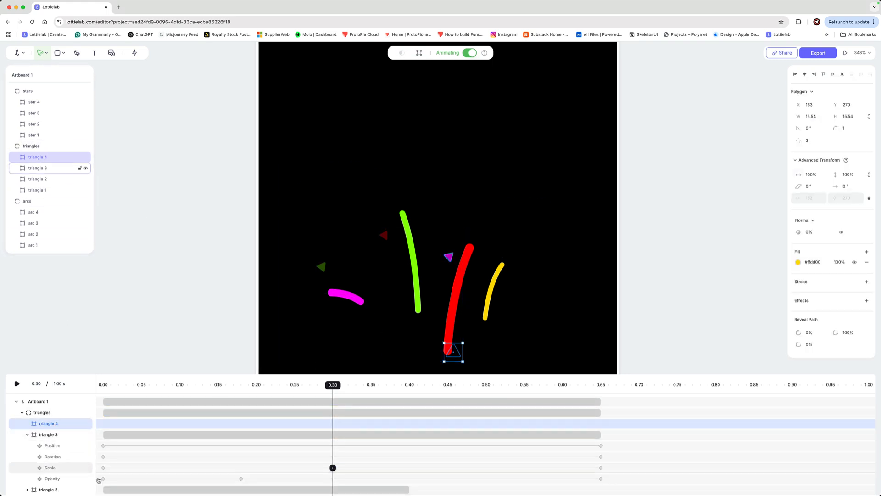
{"action": "left_click", "coordinate": [95, 389]}
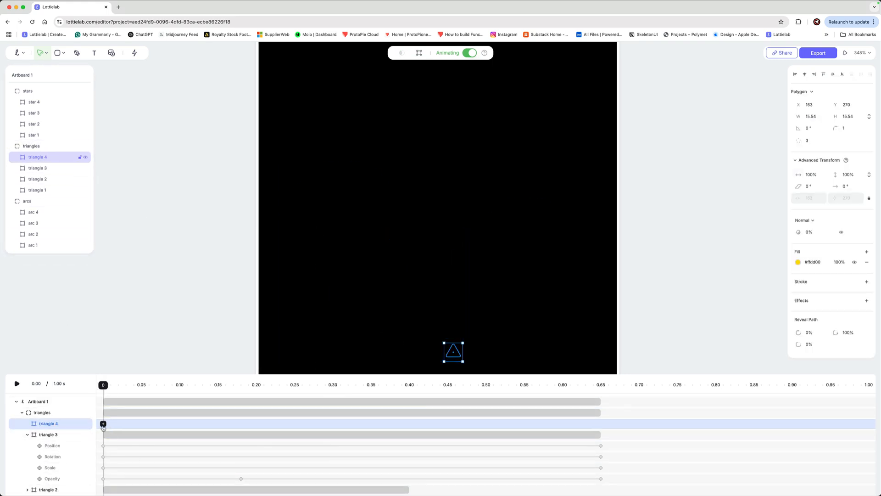
{"action": "left_click", "coordinate": [104, 424]}
{"action": "left_click", "coordinate": [125, 365]}
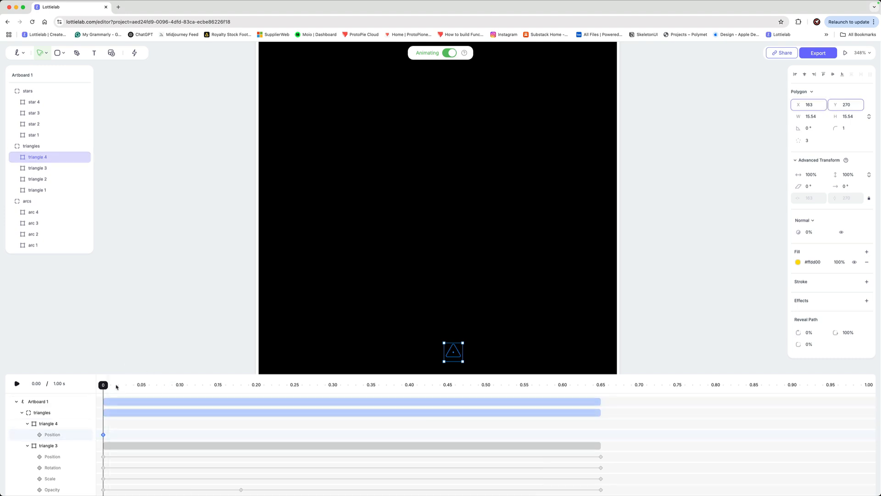
{"action": "left_click_drag", "start_coordinate": [103, 389], "coordinate": [598, 384]}
{"action": "left_click_drag", "start_coordinate": [460, 348], "coordinate": [470, 337]}
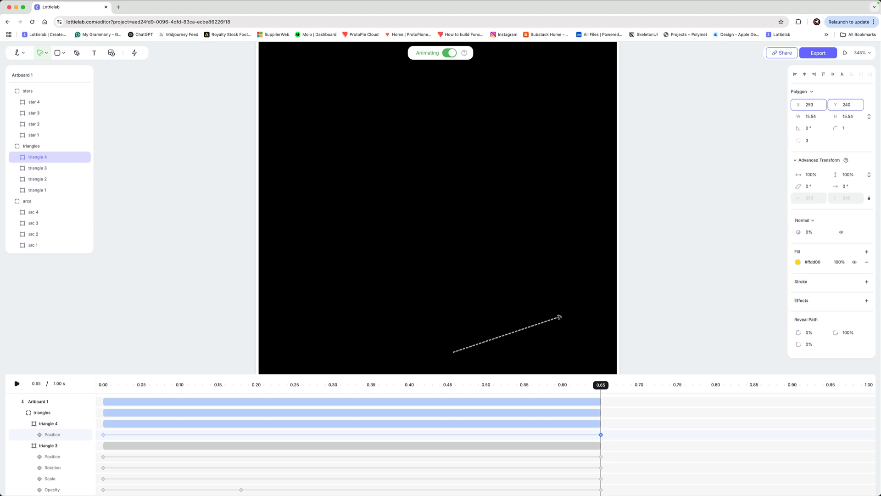
{"action": "left_click", "coordinate": [510, 335]}
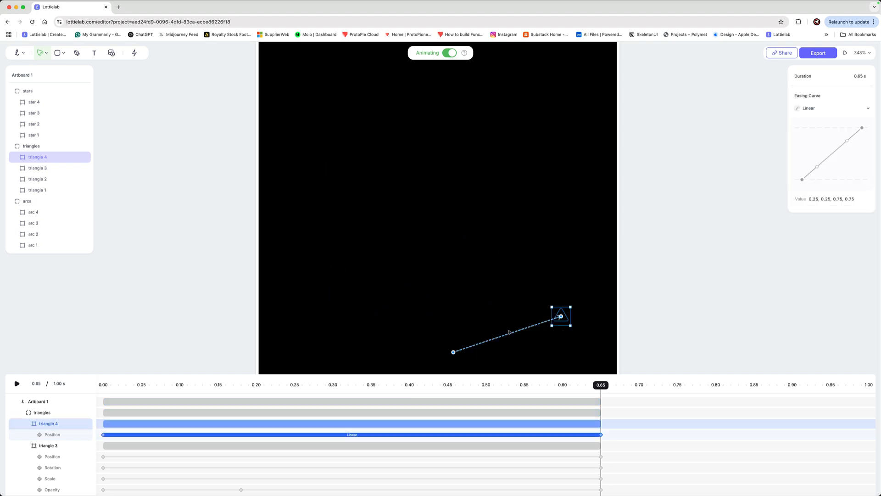
{"action": "left_click_drag", "start_coordinate": [509, 332], "coordinate": [497, 291]}
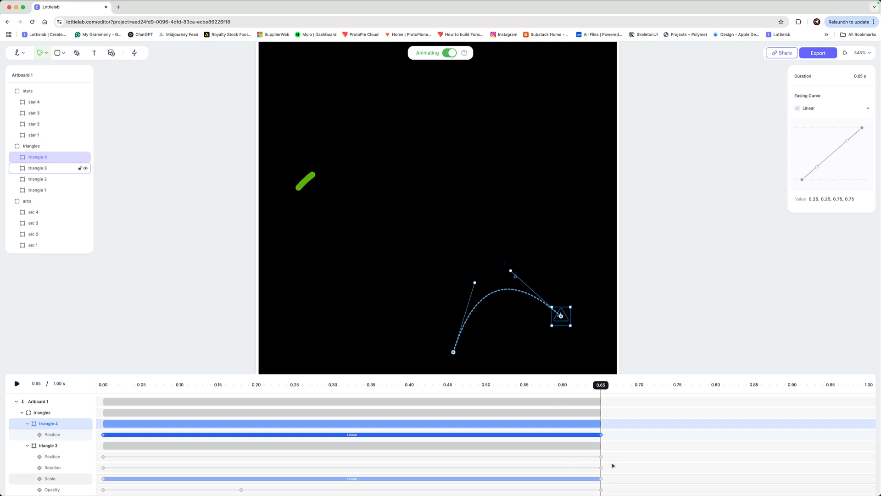
Keyframe triangle 4's opacity to 0% at 0 s, 100% at 0.17 s and 0% at 0.65 s.
{"action": "left_click_drag", "start_coordinate": [603, 386], "coordinate": [70, 414]}
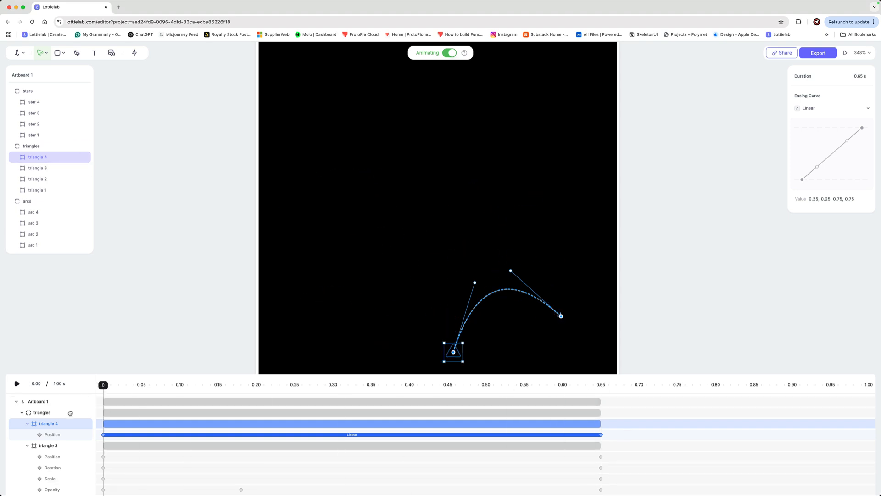
{"action": "left_click", "coordinate": [103, 424]}
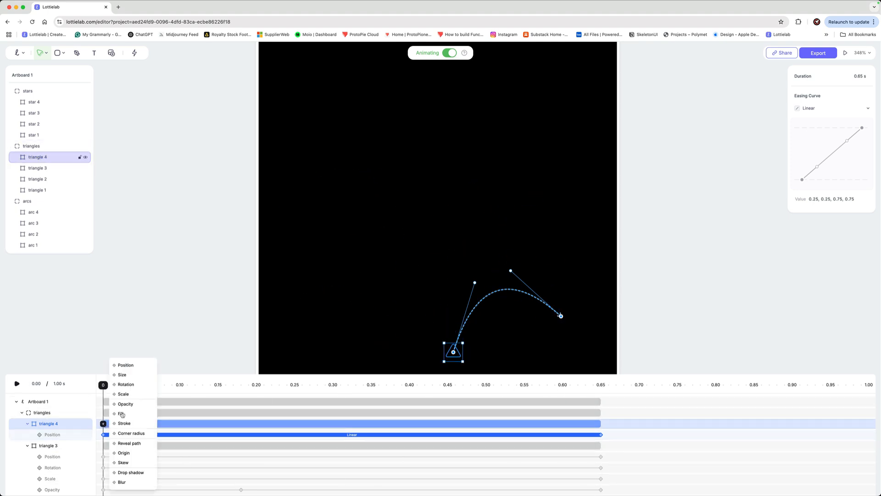
{"action": "left_click", "coordinate": [125, 404]}
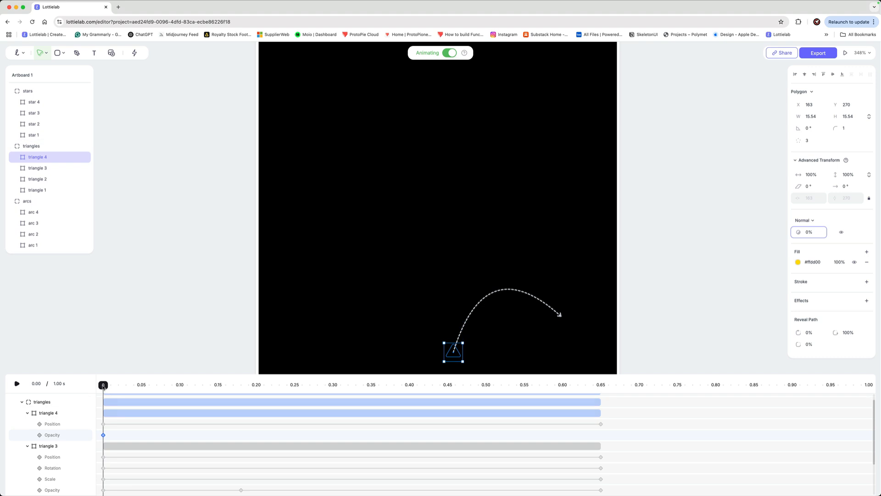
{"action": "left_click_drag", "start_coordinate": [105, 387], "coordinate": [233, 388]}
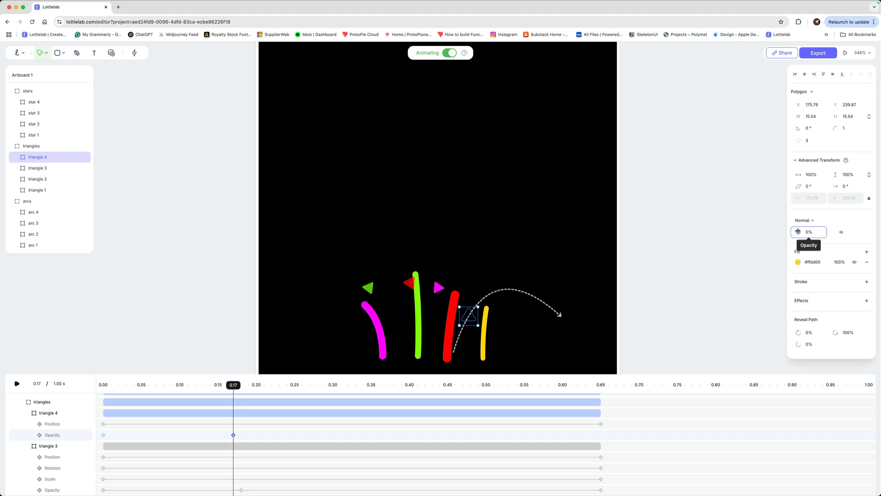
{"action": "left_click_drag", "start_coordinate": [799, 232], "coordinate": [844, 232]}
{"action": "left_click_drag", "start_coordinate": [222, 392], "coordinate": [640, 373]}
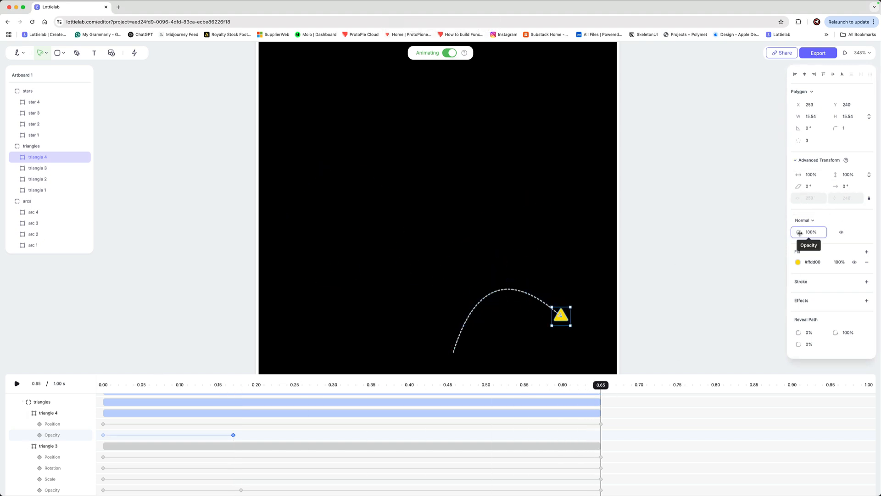
{"action": "left_click_drag", "start_coordinate": [800, 233], "coordinate": [669, 246]}
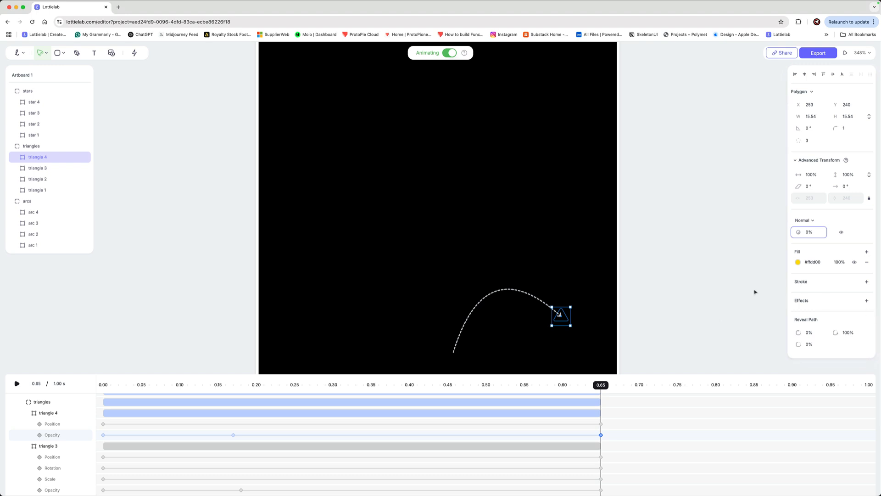
Keyframe triangle 4's rotation from 0° at 0 s to 460° at 0.65 s.
{"action": "left_click_drag", "start_coordinate": [603, 386], "coordinate": [103, 385]}
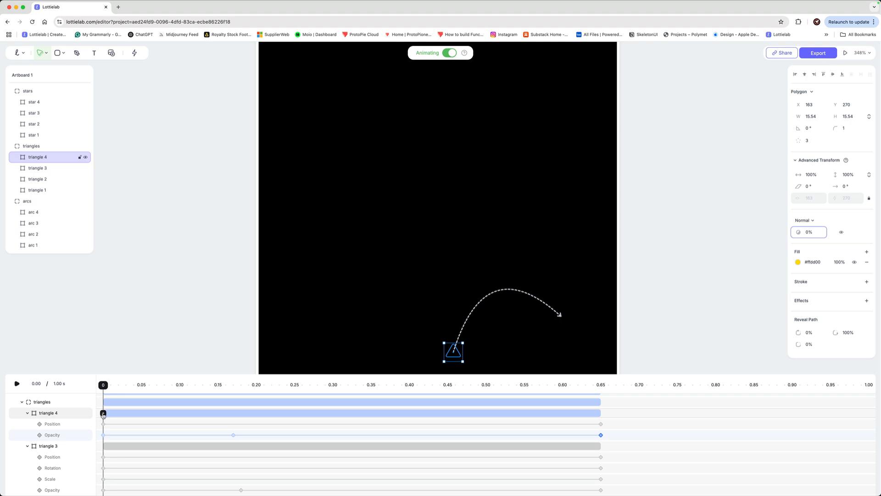
{"action": "left_click_drag", "start_coordinate": [103, 388], "coordinate": [85, 393]}
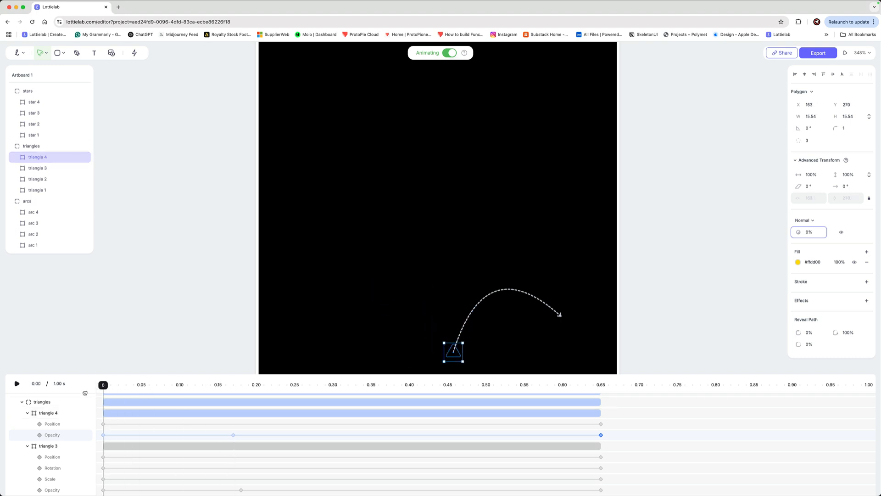
{"action": "left_click", "coordinate": [103, 413]}
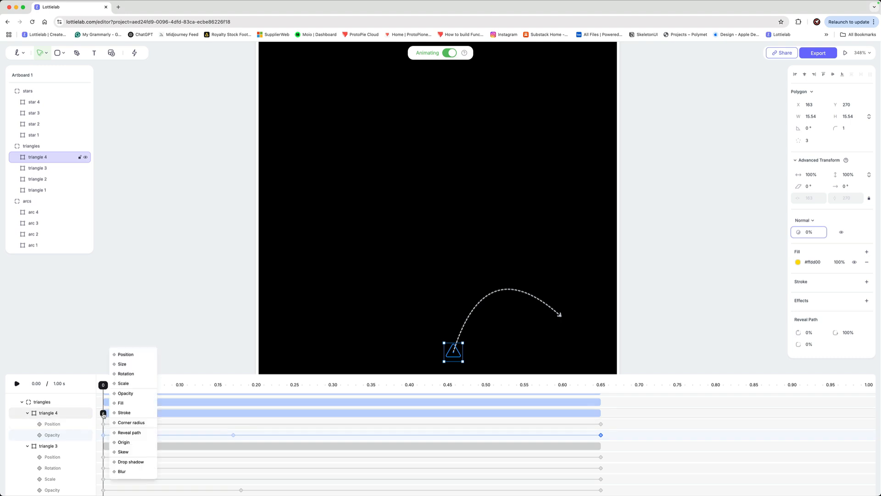
{"action": "left_click", "coordinate": [137, 374]}
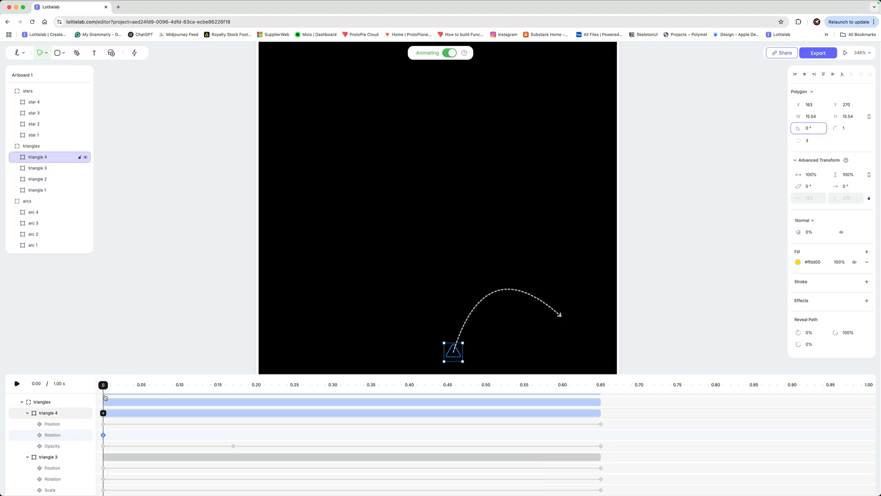
{"action": "left_click_drag", "start_coordinate": [104, 386], "coordinate": [183, 389]}
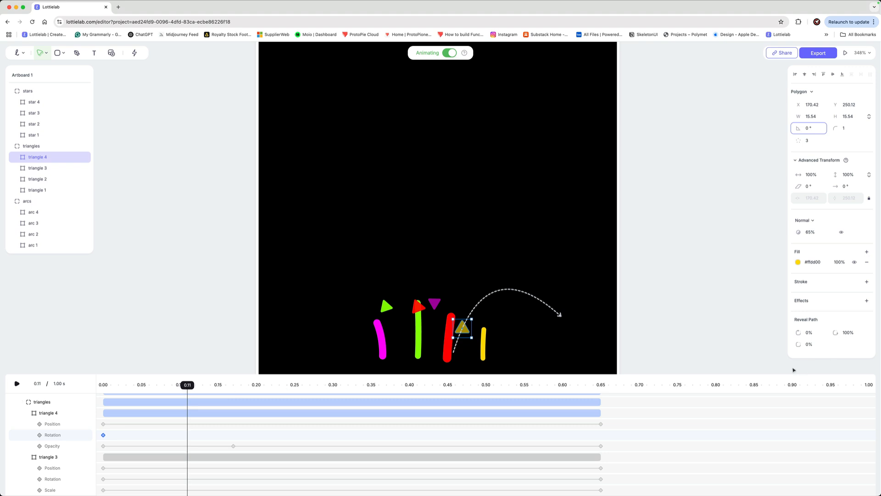
{"action": "left_click_drag", "start_coordinate": [799, 128], "coordinate": [844, 129]}
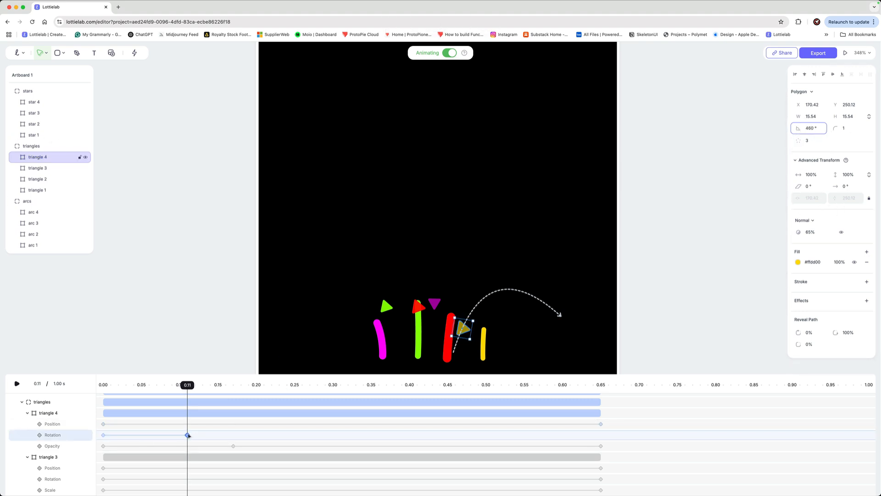
{"action": "left_click_drag", "start_coordinate": [189, 435], "coordinate": [602, 434]}
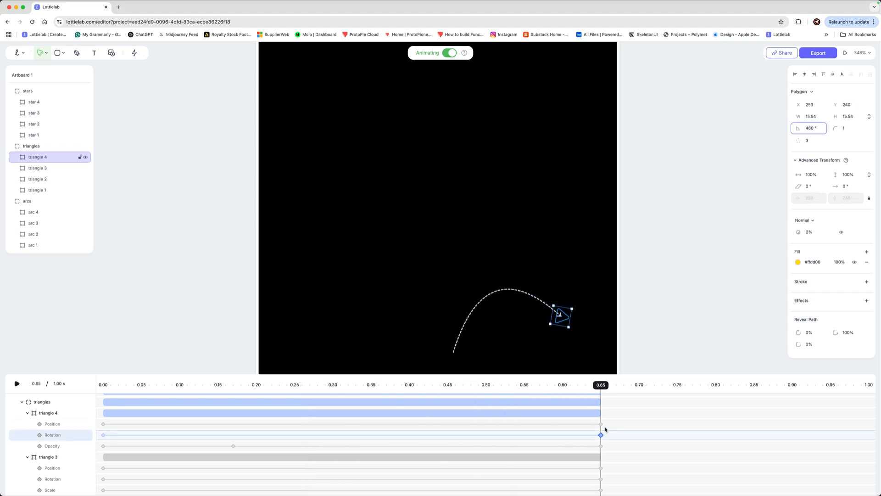
Keyframe triangle 4's scale from 100% at 0 s to 17% at 0.65 s.
{"action": "left_click_drag", "start_coordinate": [601, 385], "coordinate": [5, 441]}
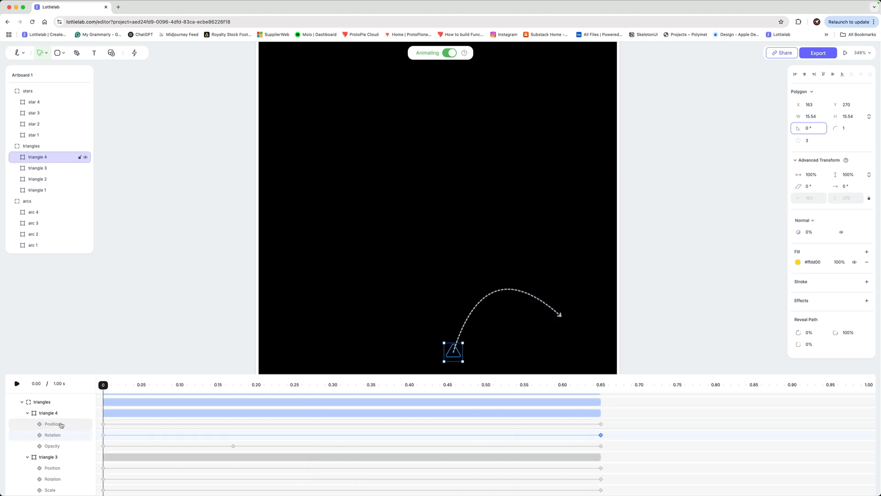
{"action": "left_click", "coordinate": [103, 413]}
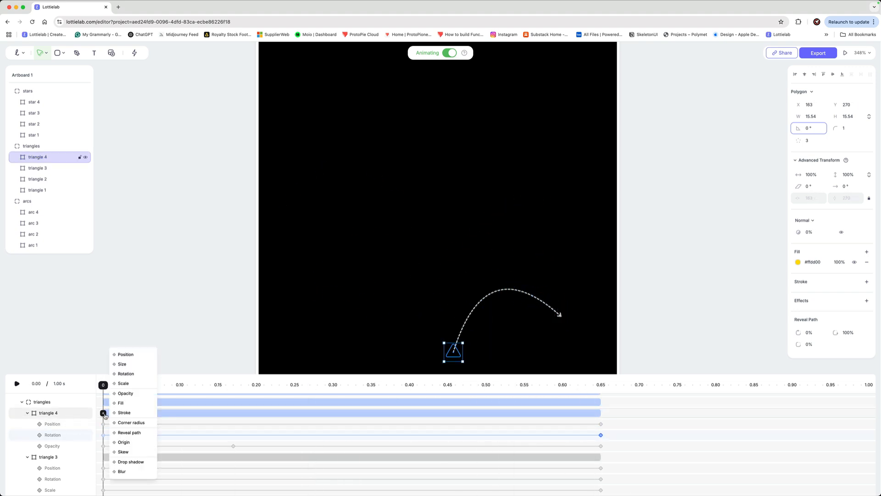
{"action": "left_click", "coordinate": [123, 383]}
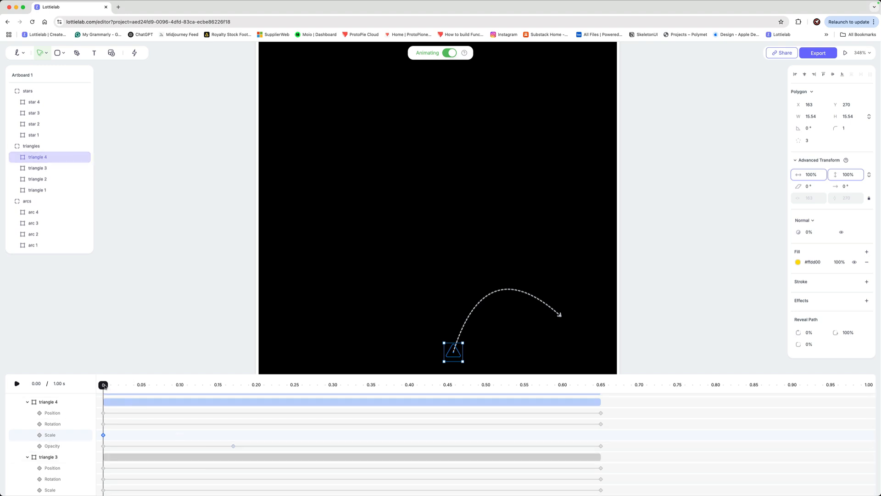
{"action": "left_click_drag", "start_coordinate": [105, 386], "coordinate": [172, 387]}
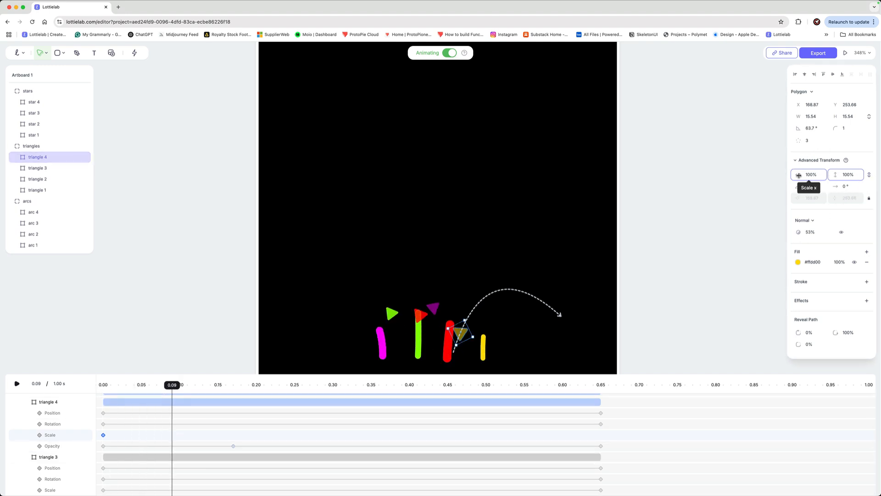
{"action": "left_click_drag", "start_coordinate": [799, 175], "coordinate": [774, 177]}
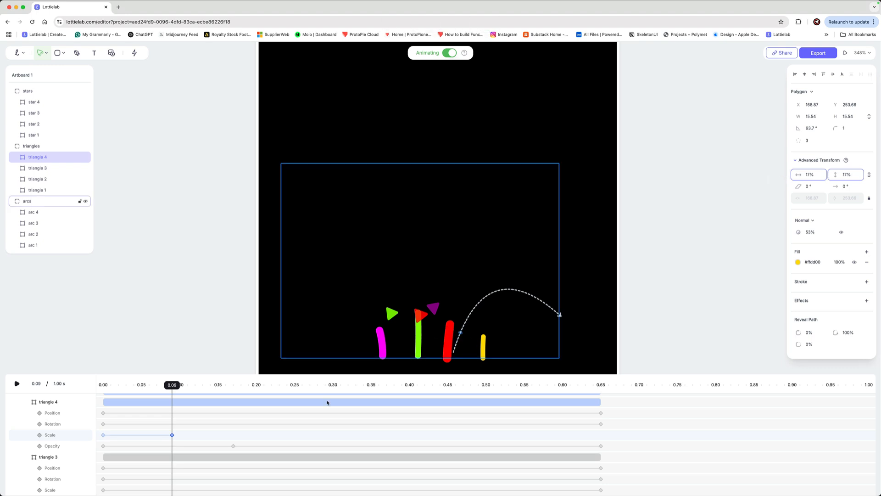
{"action": "left_click_drag", "start_coordinate": [172, 435], "coordinate": [601, 436]}
{"action": "left_click_drag", "start_coordinate": [601, 404], "coordinate": [13, 406]}
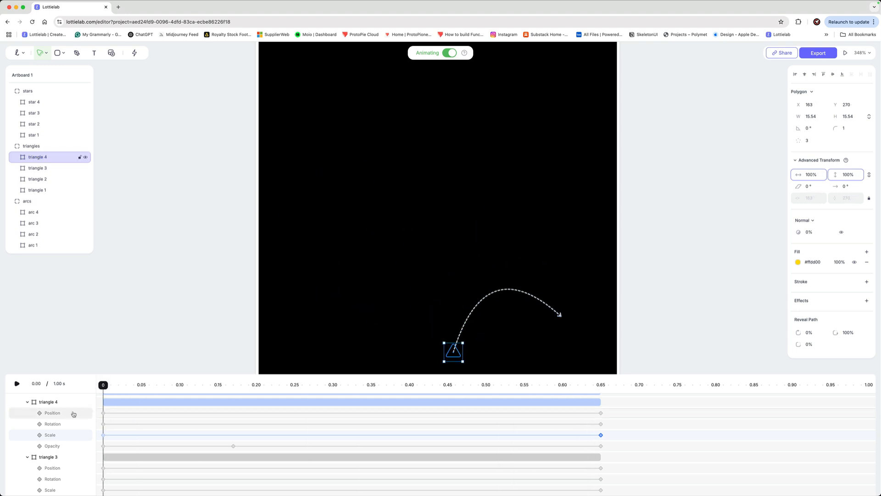
Keyframe star 1's position at 0 s and at X 58, Y 200 at 0.65 s, and bend its motion path into an upward arc.
{"action": "scroll", "coordinate": [73, 415], "scroll_direction": "up", "scroll_amount": 2}
{"action": "left_click", "coordinate": [22, 414]}
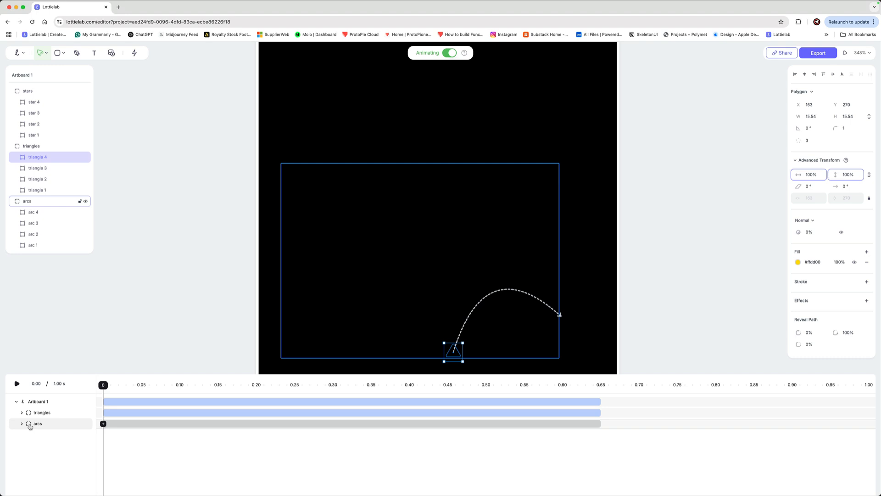
{"action": "left_click", "coordinate": [38, 136]}
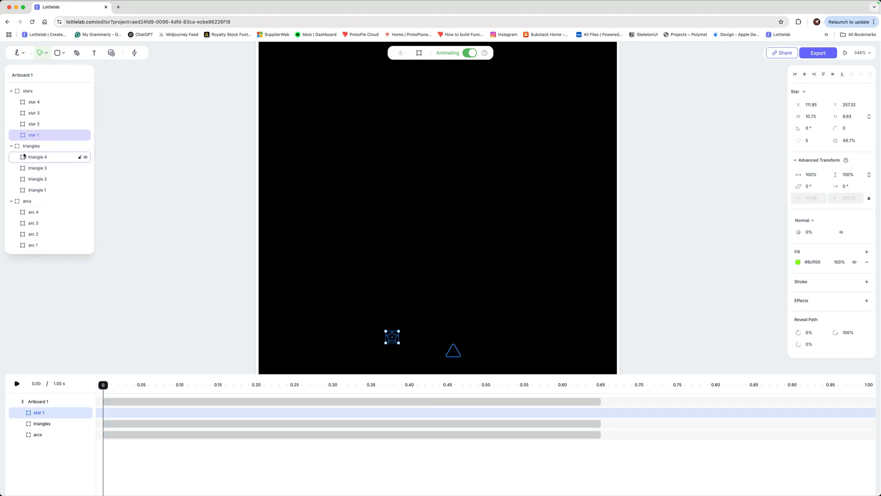
{"action": "left_click", "coordinate": [103, 413]}
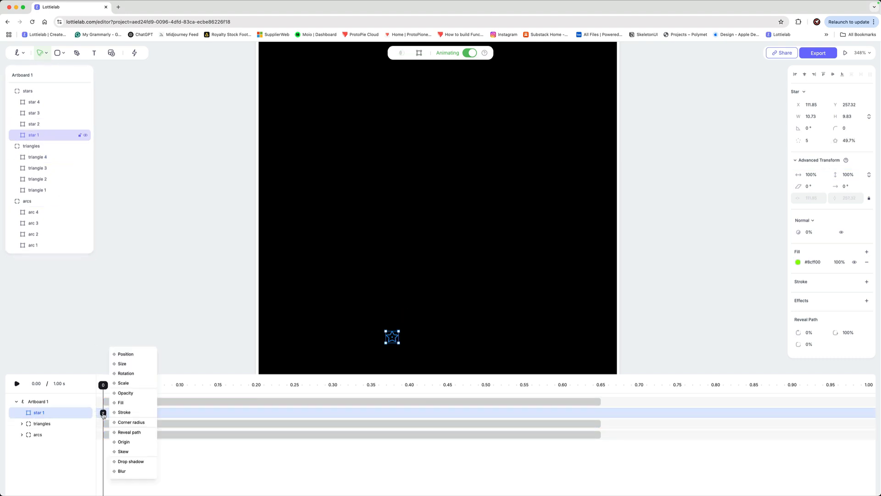
{"action": "left_click", "coordinate": [125, 355]}
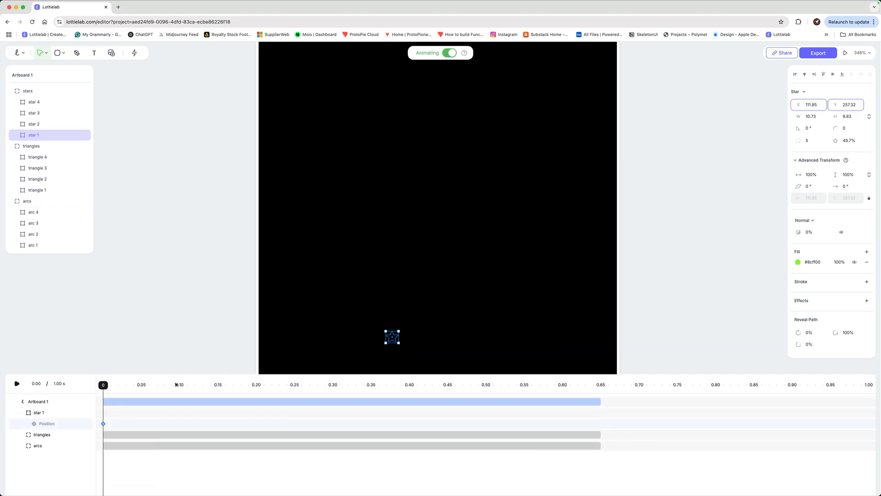
{"action": "left_click_drag", "start_coordinate": [102, 384], "coordinate": [602, 381]}
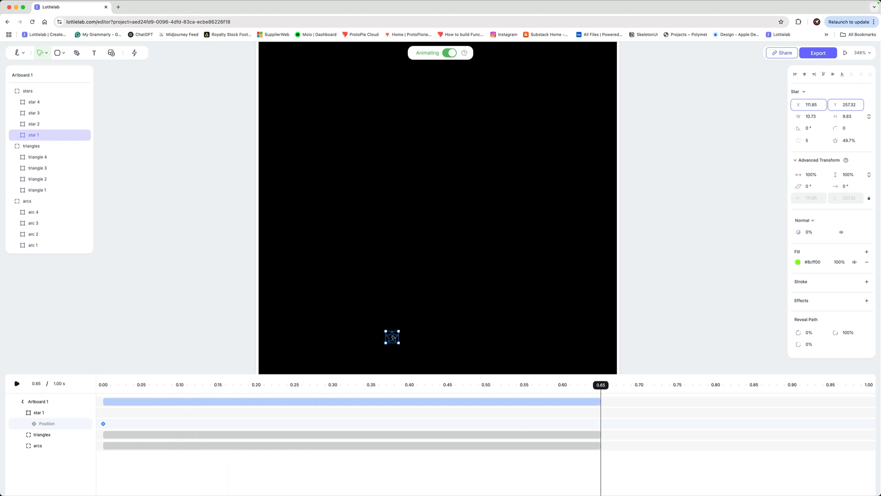
{"action": "left_click_drag", "start_coordinate": [393, 338], "coordinate": [381, 311]}
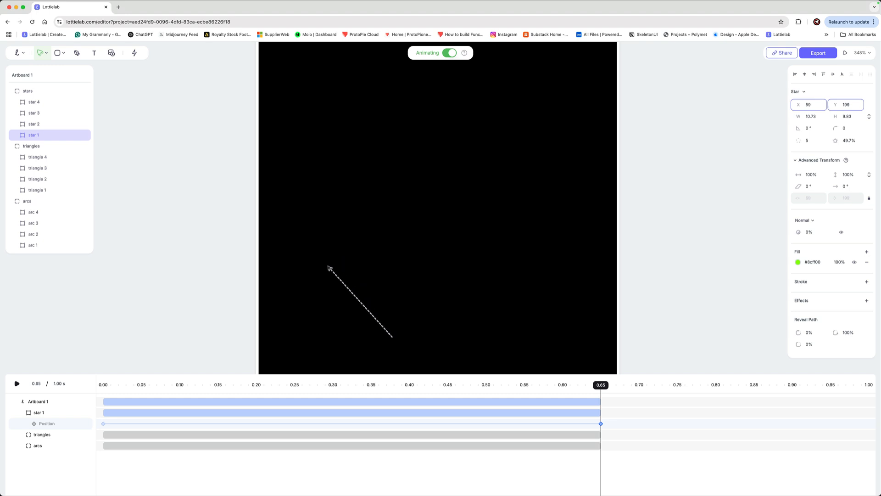
{"action": "left_click", "coordinate": [362, 305]}
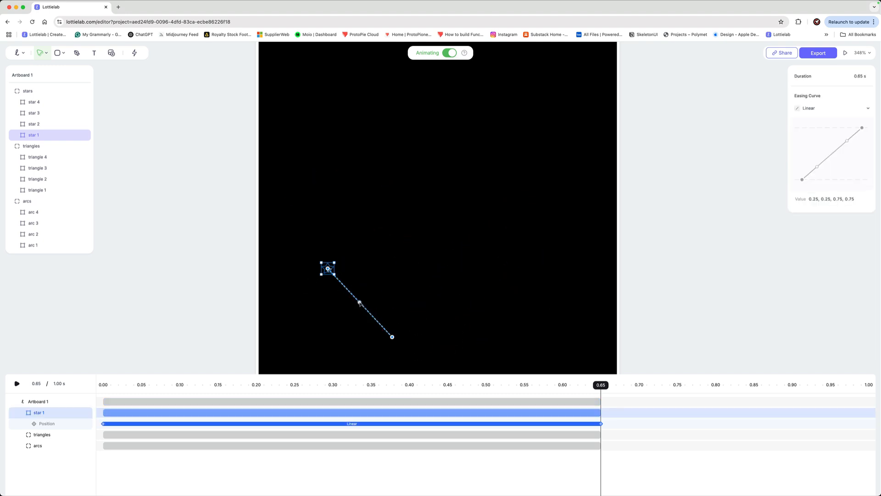
{"action": "left_click_drag", "start_coordinate": [360, 303], "coordinate": [373, 283]}
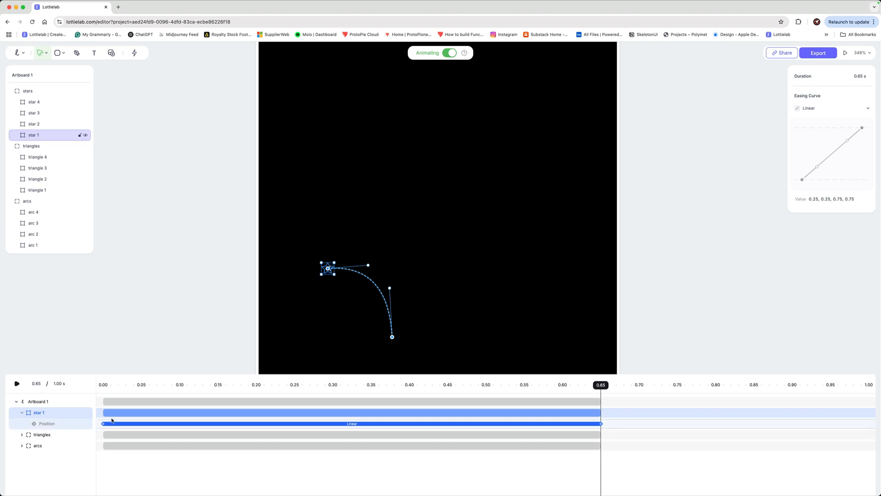
Keyframe star 1's rotation from 0° at 0 s to 310° at 0.65 s.
{"action": "left_click", "coordinate": [45, 414]}
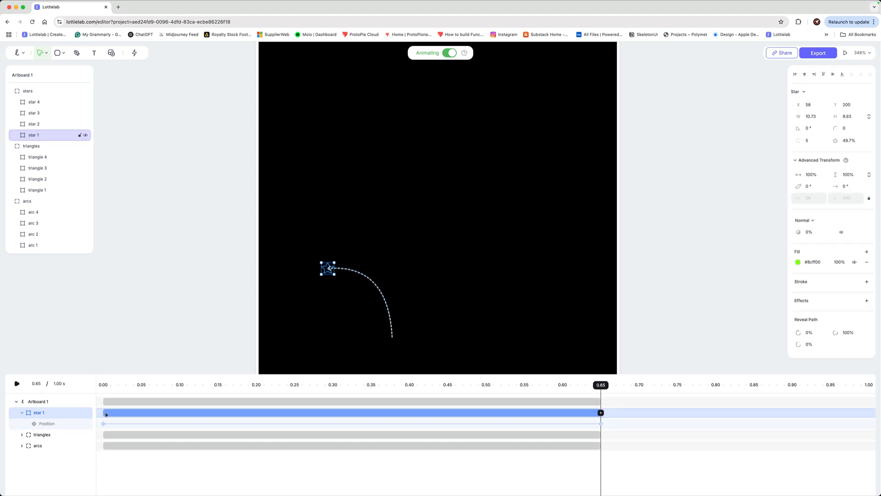
{"action": "left_click", "coordinate": [106, 413]}
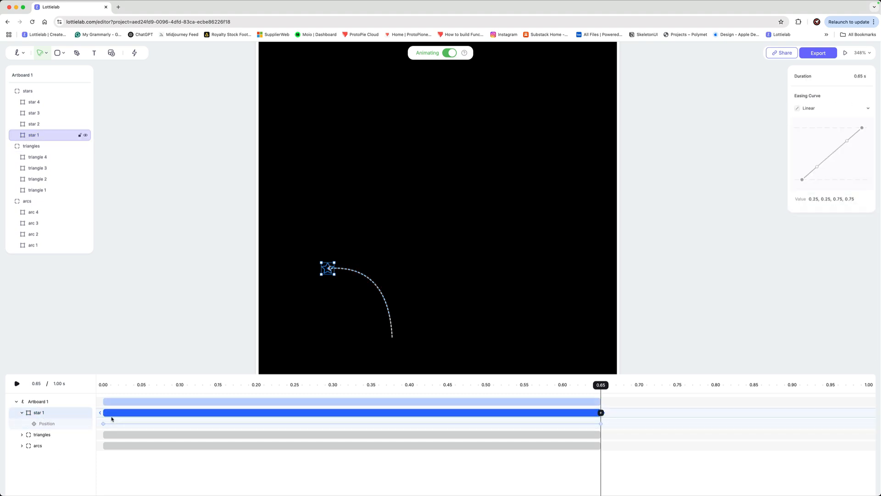
{"action": "left_click", "coordinate": [41, 415]}
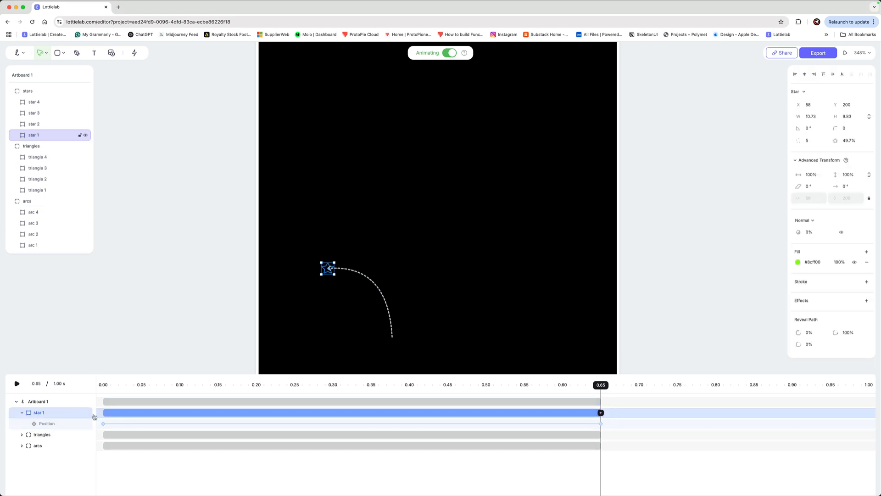
{"action": "left_click_drag", "start_coordinate": [601, 387], "coordinate": [103, 385]}
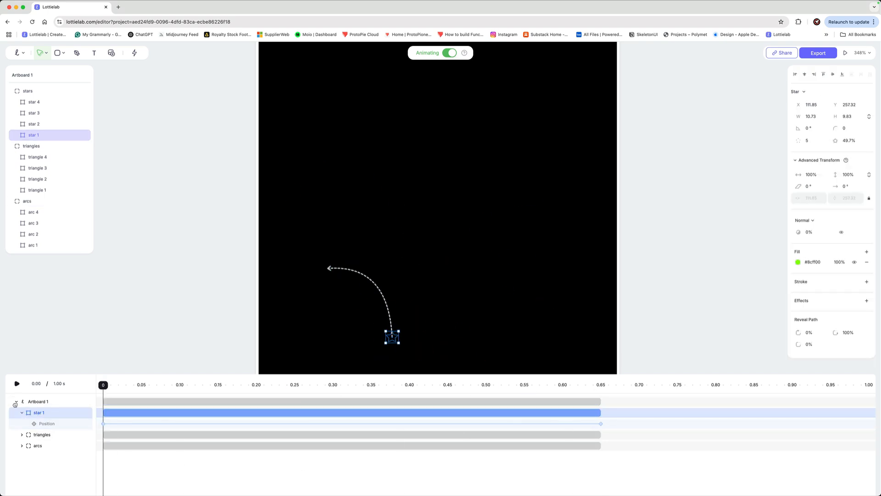
{"action": "left_click", "coordinate": [104, 413]}
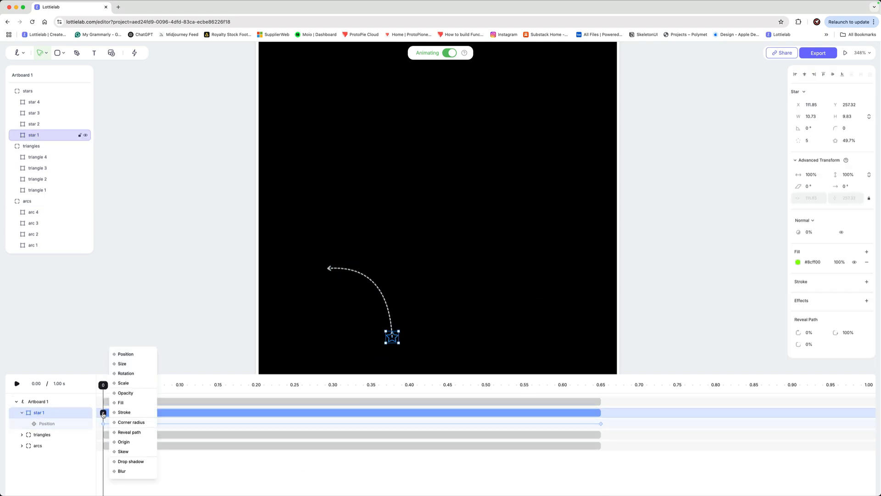
{"action": "left_click", "coordinate": [127, 374]}
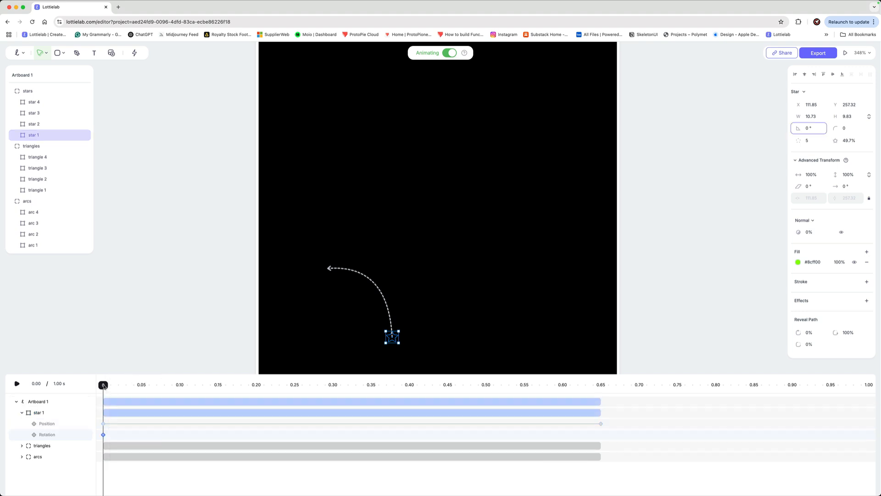
{"action": "left_click_drag", "start_coordinate": [103, 386], "coordinate": [601, 385]}
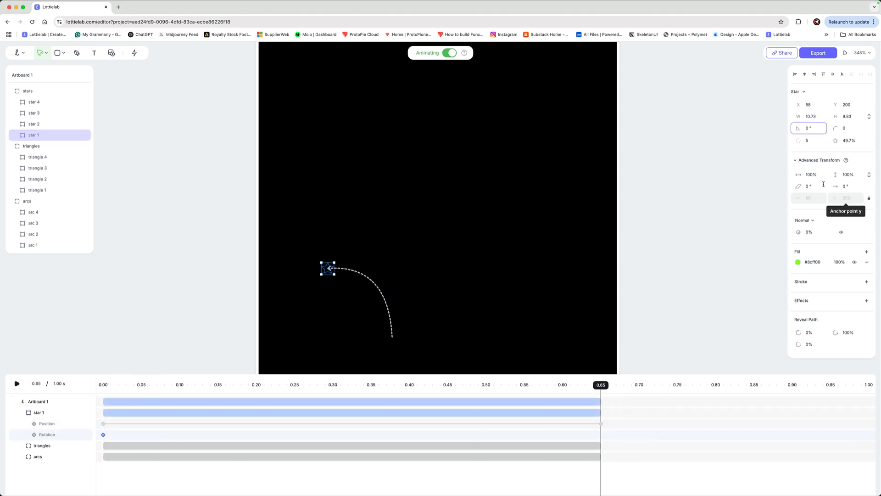
{"action": "left_click_drag", "start_coordinate": [798, 128], "coordinate": [830, 130]}
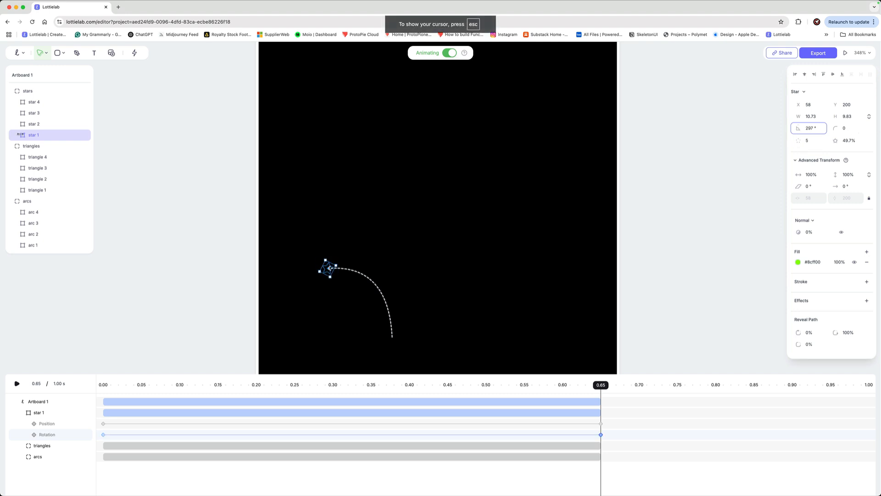
{"action": "left_click_drag", "start_coordinate": [20, 134], "coordinate": [24, 134]}
Keyframe star 1's opacity to 0% at 0 s, 99% at 0.08 s and 0% at 0.65 s.
{"action": "left_click_drag", "start_coordinate": [126, 387], "coordinate": [91, 387]}
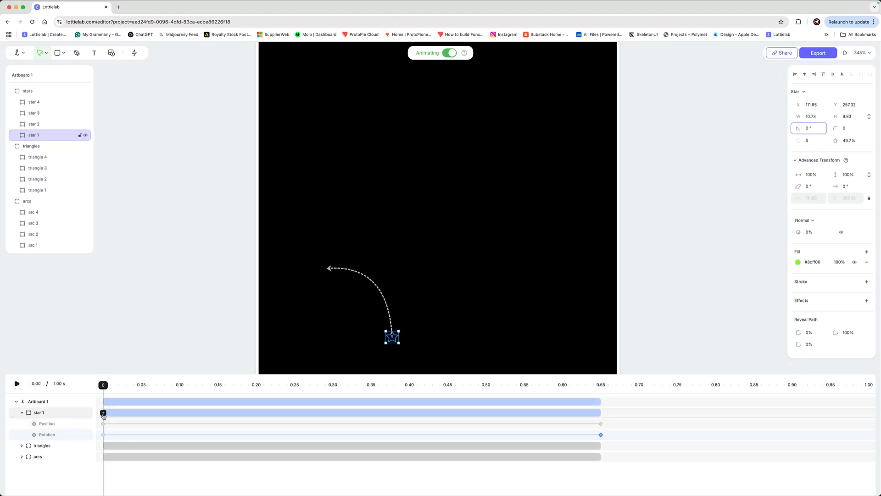
{"action": "left_click", "coordinate": [104, 413]}
{"action": "left_click", "coordinate": [127, 392]}
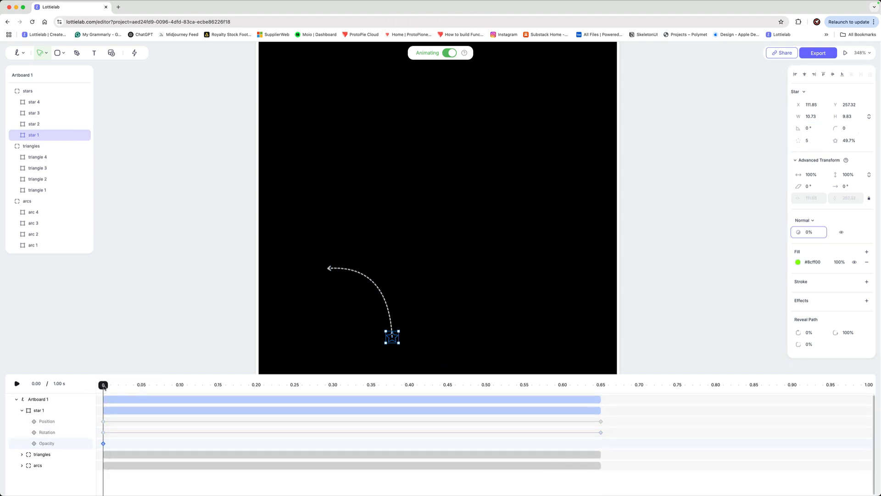
{"action": "left_click_drag", "start_coordinate": [104, 387], "coordinate": [163, 386]}
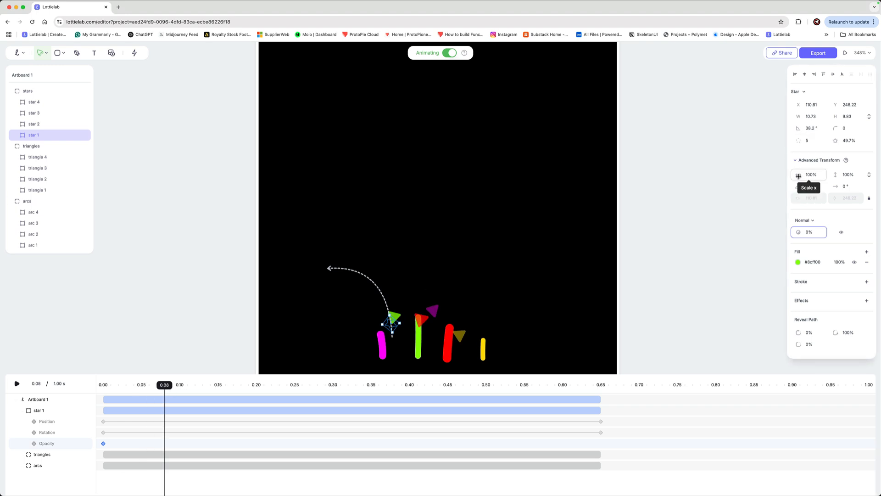
{"action": "left_click_drag", "start_coordinate": [799, 174], "coordinate": [68, 176]}
{"action": "key", "text": "Escape"}
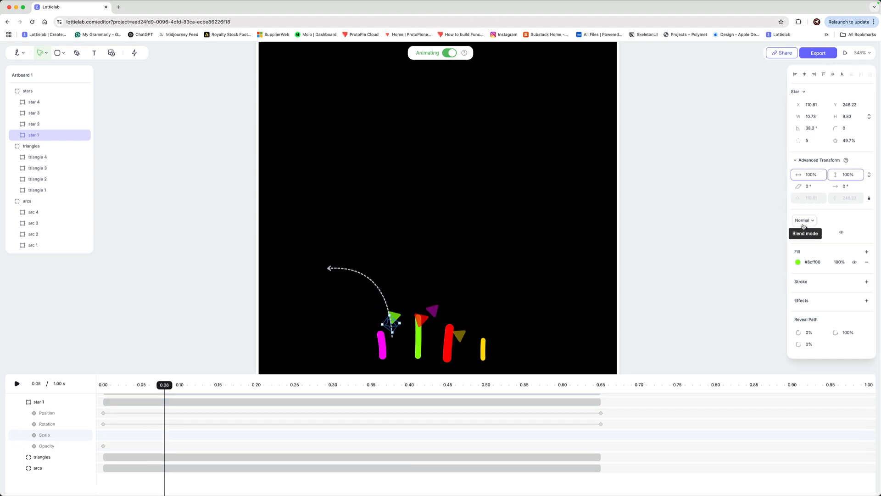
{"action": "left_click_drag", "start_coordinate": [796, 230], "coordinate": [64, 424]}
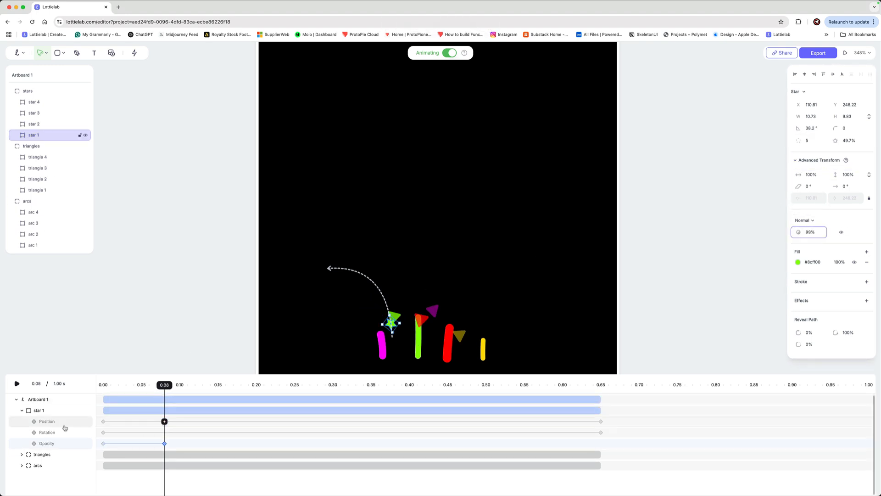
{"action": "left_click_drag", "start_coordinate": [161, 387], "coordinate": [603, 370]}
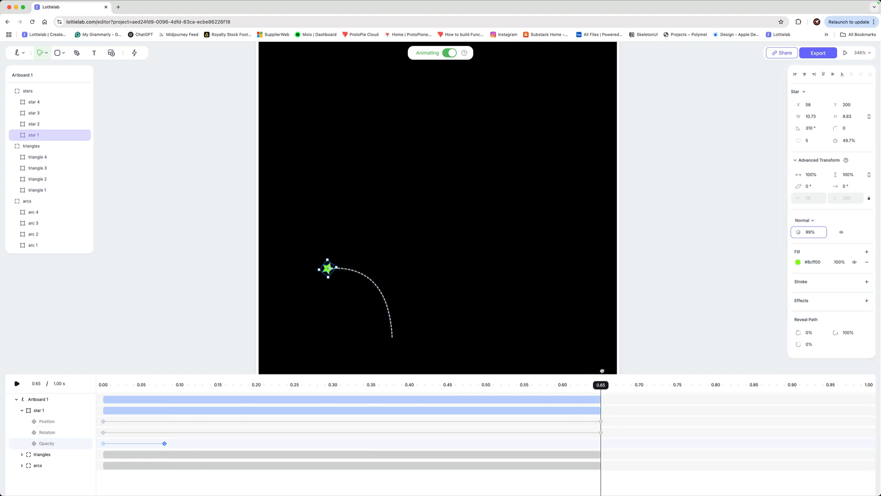
{"action": "left_click_drag", "start_coordinate": [799, 231], "coordinate": [526, 281]}
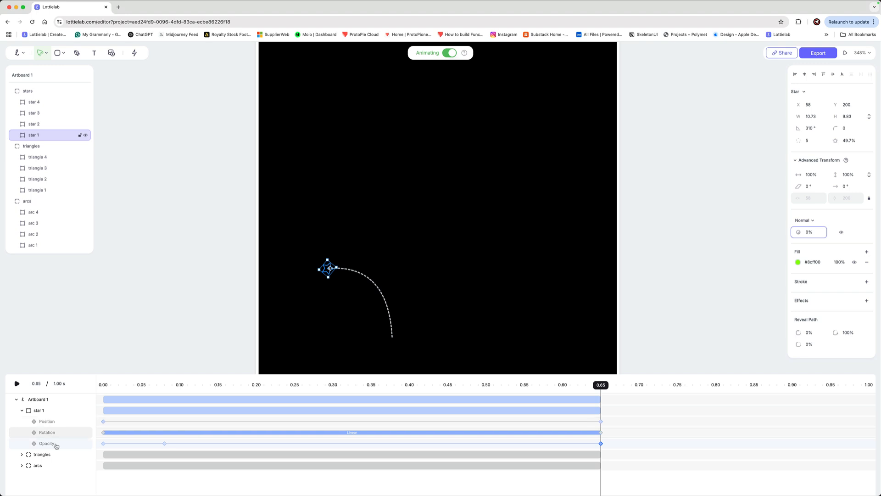
Keyframe star 1's scale from 100% at 0 s to a much smaller size at 0.65 s, and remove the stray scale keyframe at 0.08 s.
{"action": "left_click", "coordinate": [104, 412]}
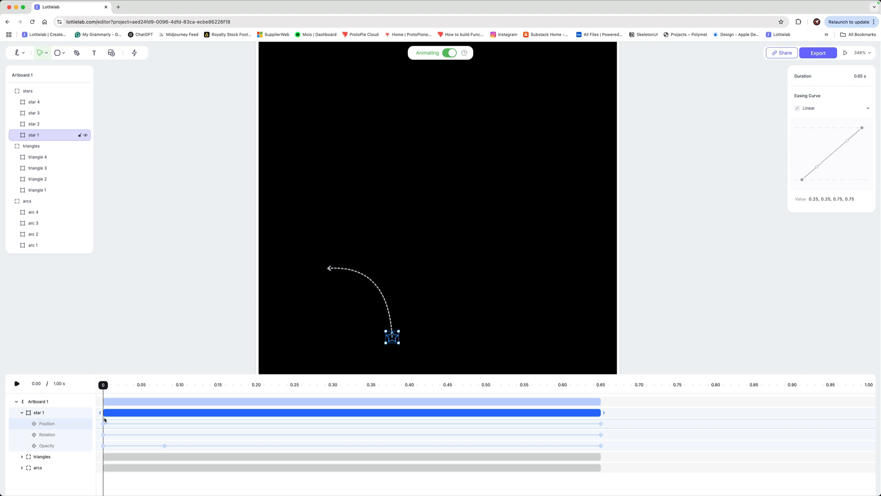
{"action": "right_click", "coordinate": [105, 416]}
{"action": "left_click", "coordinate": [133, 384]}
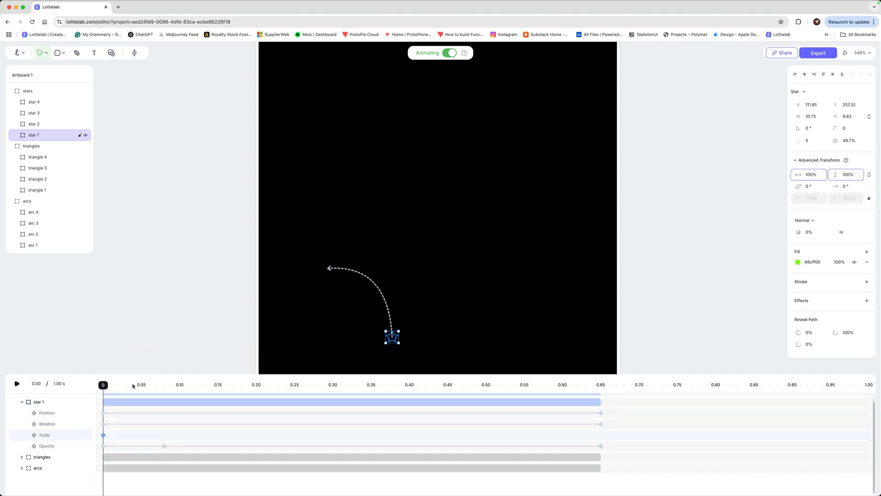
{"action": "left_click_drag", "start_coordinate": [105, 387], "coordinate": [601, 374]}
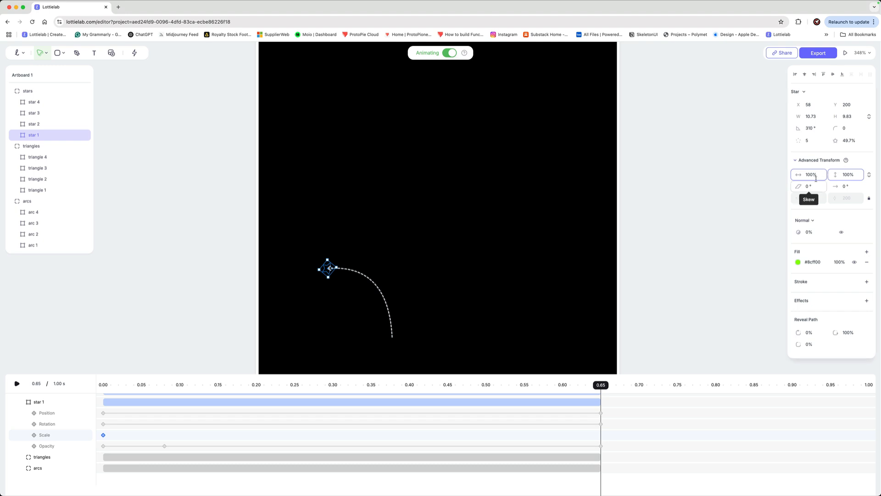
{"action": "left_click_drag", "start_coordinate": [799, 173], "coordinate": [759, 182]}
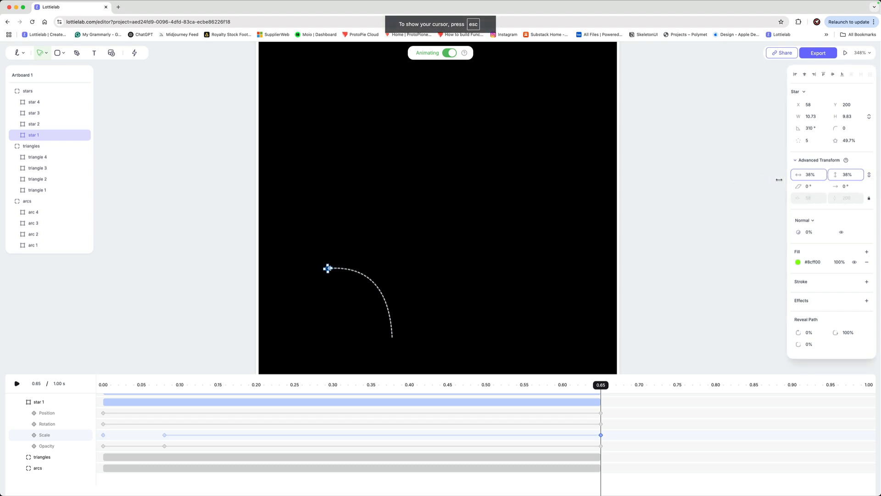
{"action": "left_click", "coordinate": [164, 436]}
{"action": "left_click", "coordinate": [164, 435]}
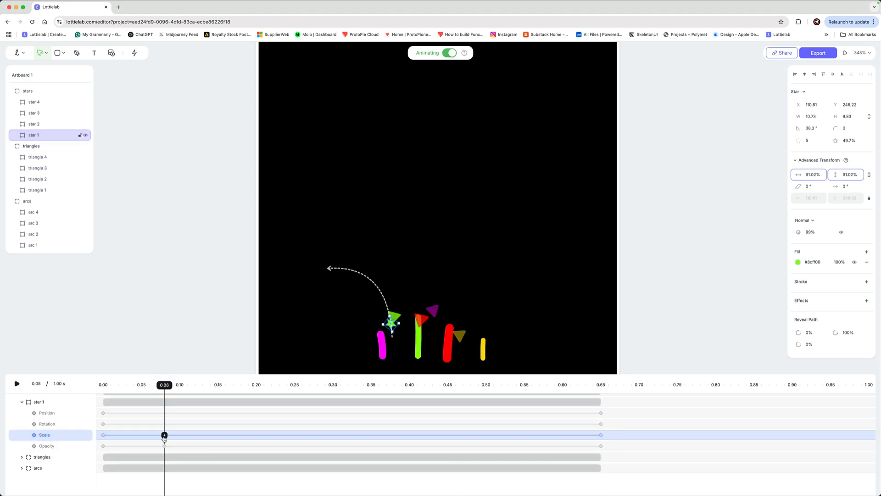
Keyframe star 2's position at 0 s and farther up and left at 0.63 s, and bend its motion path into an upward arc.
{"action": "left_click_drag", "start_coordinate": [169, 396], "coordinate": [93, 479]}
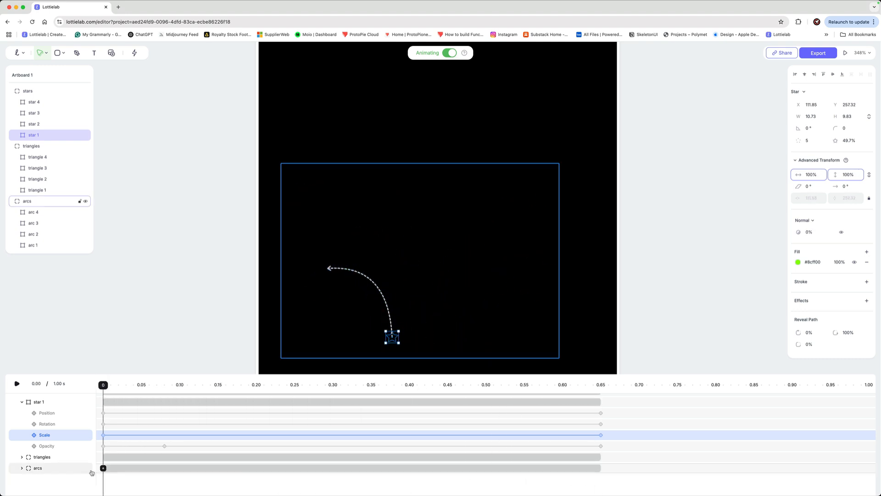
{"action": "left_click", "coordinate": [21, 402]}
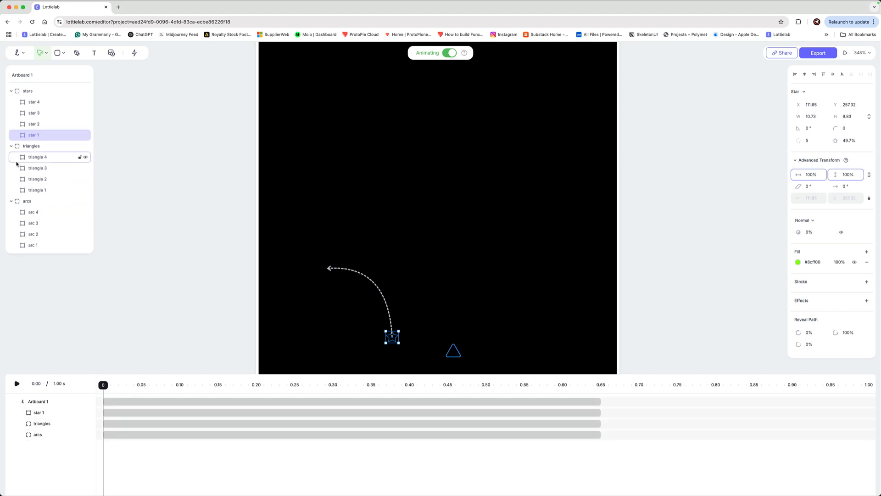
{"action": "left_click", "coordinate": [45, 123]}
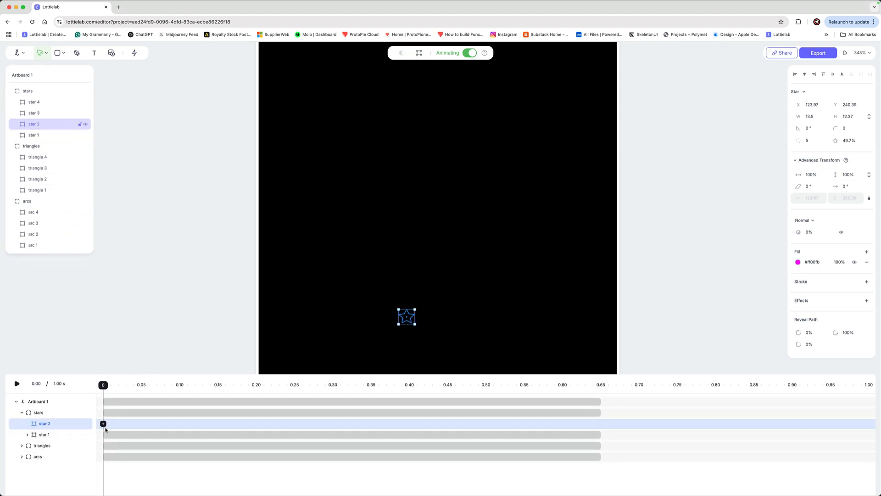
{"action": "left_click", "coordinate": [104, 425]}
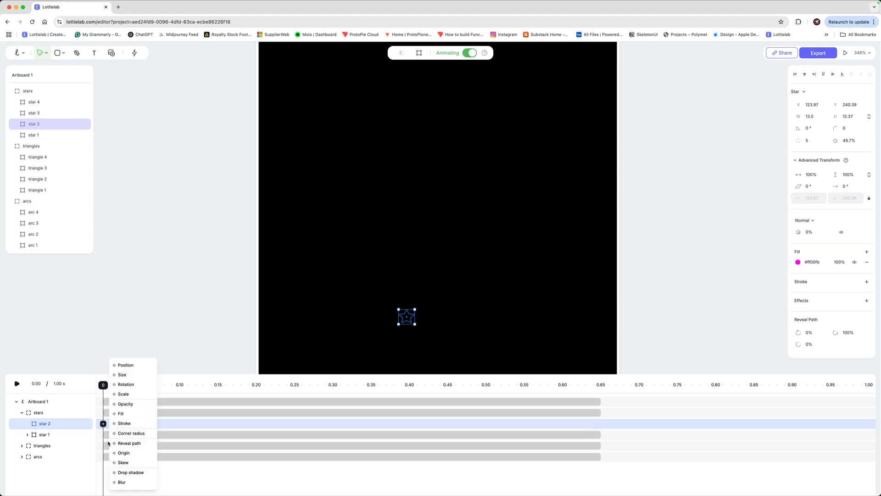
{"action": "left_click", "coordinate": [126, 366]}
{"action": "left_click_drag", "start_coordinate": [103, 385], "coordinate": [585, 386]}
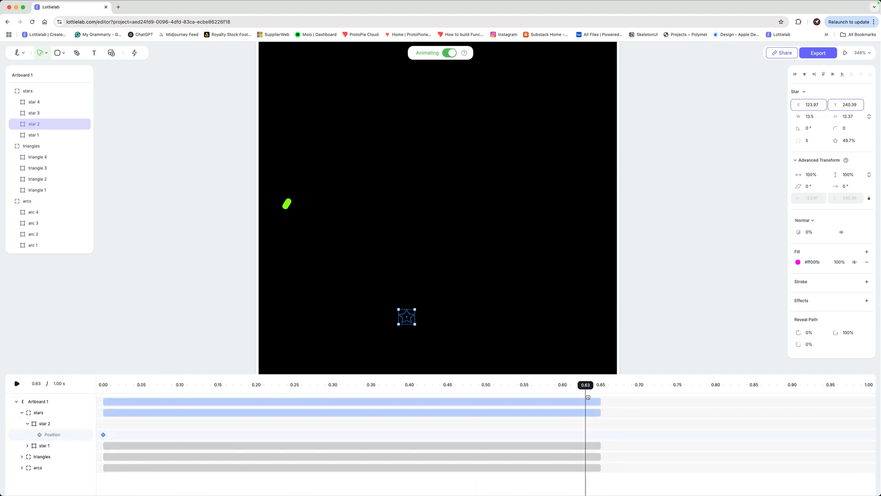
{"action": "left_click_drag", "start_coordinate": [517, 303], "coordinate": [355, 228]}
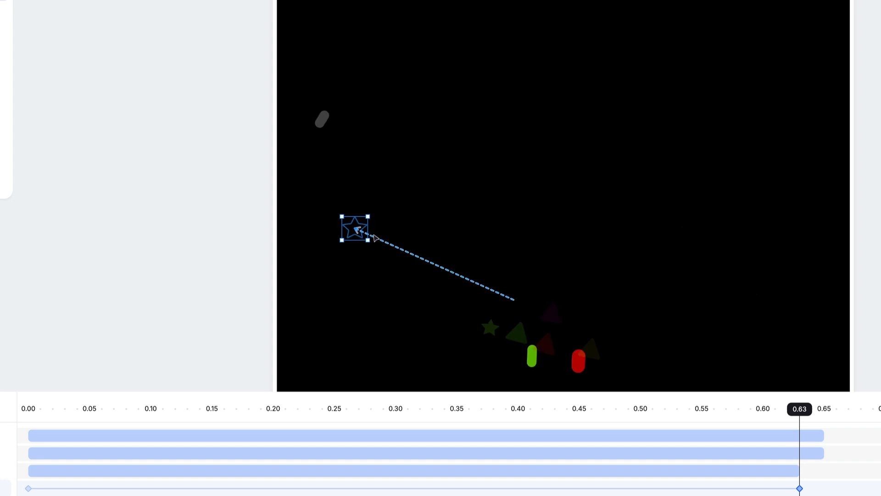
{"action": "left_click", "coordinate": [433, 264]}
{"action": "left_click_drag", "start_coordinate": [433, 265], "coordinate": [444, 214]}
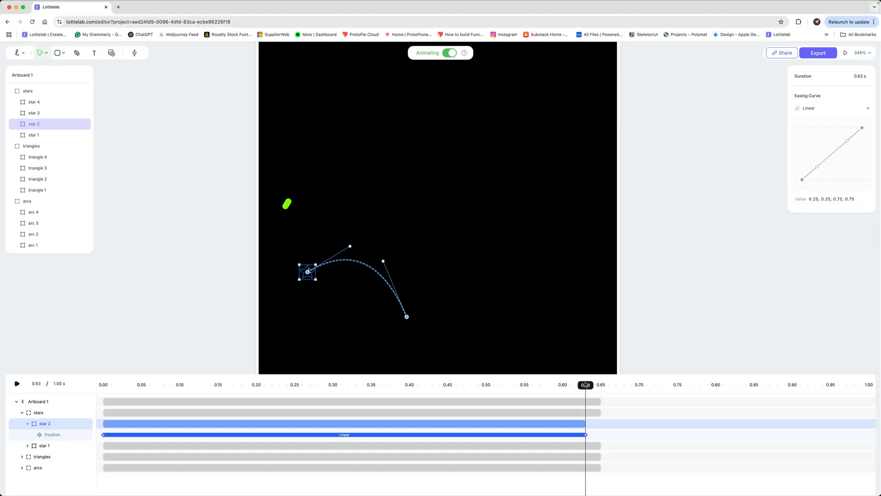
Keyframe star 2's opacity to 0% at 0 s, 98% at 0.12 s and 0% at 0.63 s.
{"action": "left_click_drag", "start_coordinate": [799, 408], "coordinate": [28, 409]}
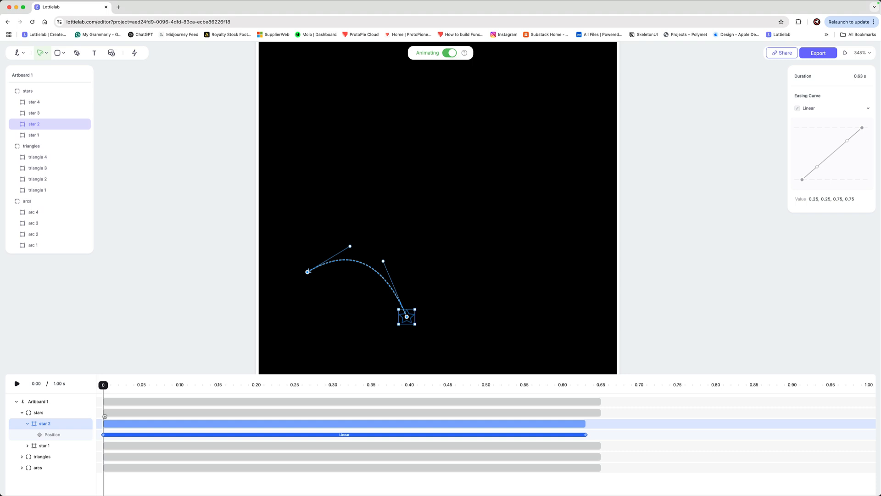
{"action": "left_click", "coordinate": [103, 423]}
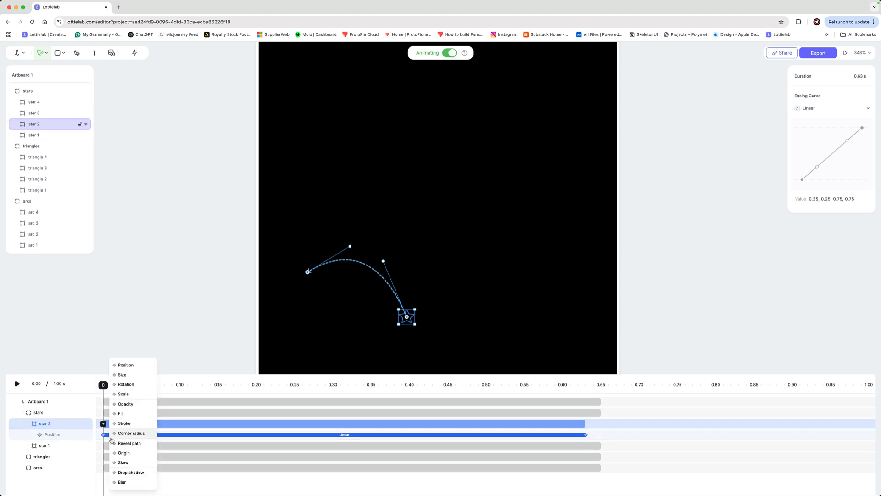
{"action": "left_click", "coordinate": [127, 404]}
{"action": "left_click_drag", "start_coordinate": [104, 385], "coordinate": [195, 384]}
{"action": "mouse_move", "coordinate": [196, 430]}
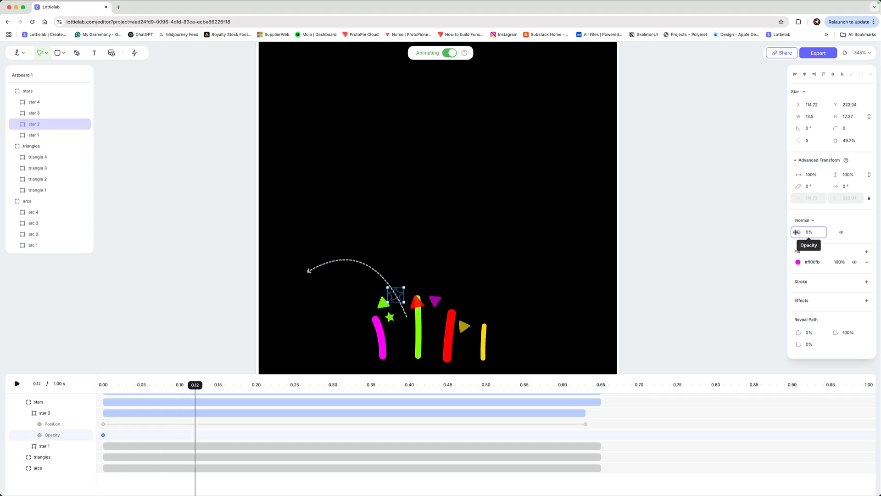
{"action": "left_click_drag", "start_coordinate": [797, 231], "coordinate": [841, 232]}
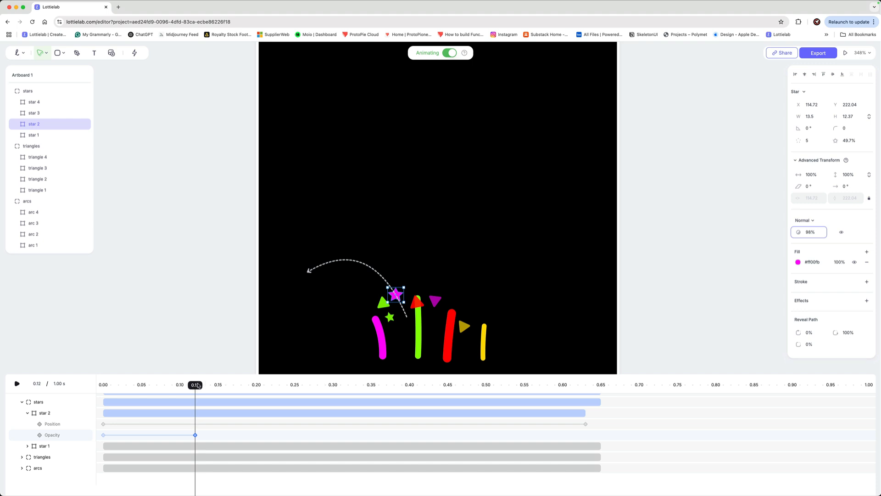
{"action": "left_click_drag", "start_coordinate": [197, 385], "coordinate": [591, 388]}
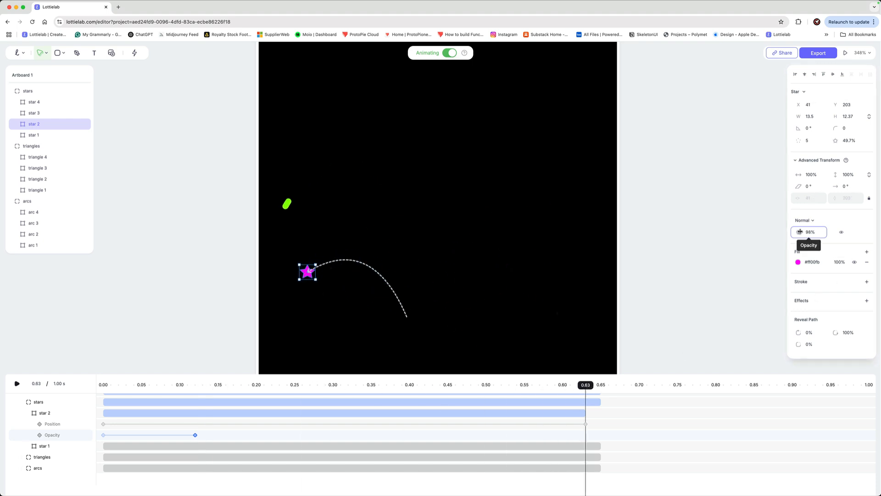
{"action": "left_click_drag", "start_coordinate": [800, 232], "coordinate": [738, 232]}
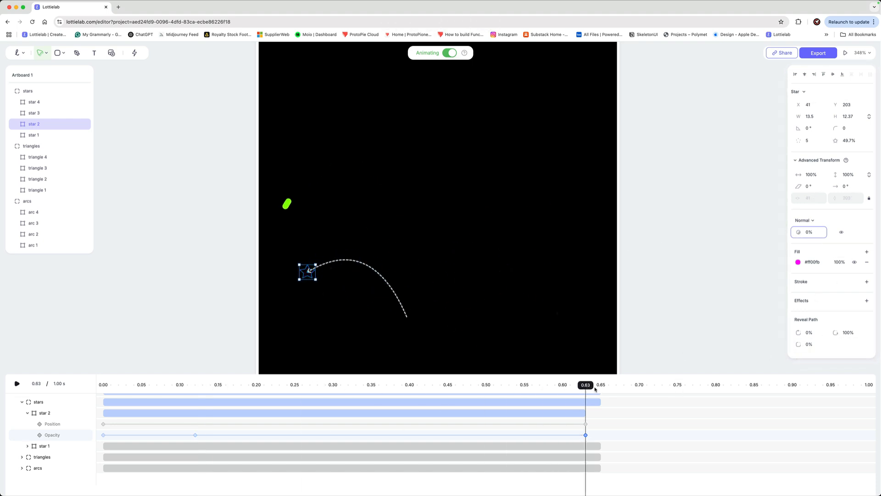
{"action": "left_click_drag", "start_coordinate": [596, 390], "coordinate": [409, 388]}
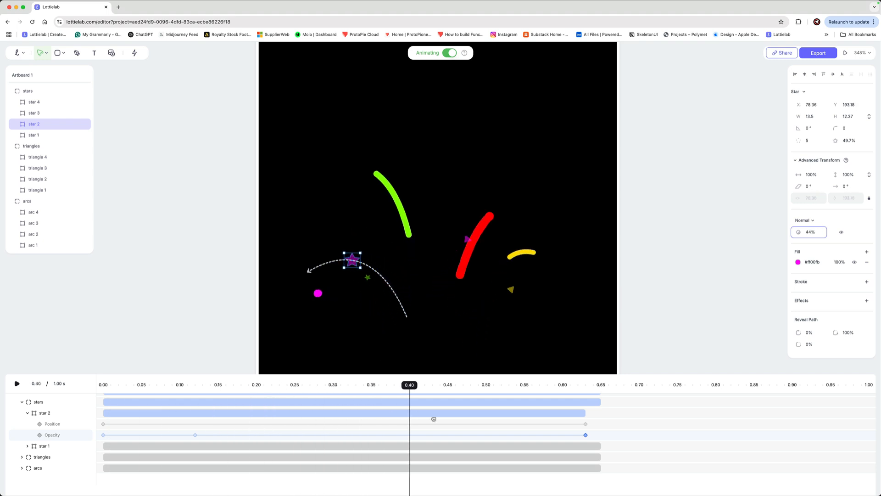
Keyframe star 2's rotation from 0° at 0 s to 209° at 0.63 s, and remove the stray rotation keyframe at 0.12 s.
{"action": "left_click_drag", "start_coordinate": [434, 418], "coordinate": [96, 433]}
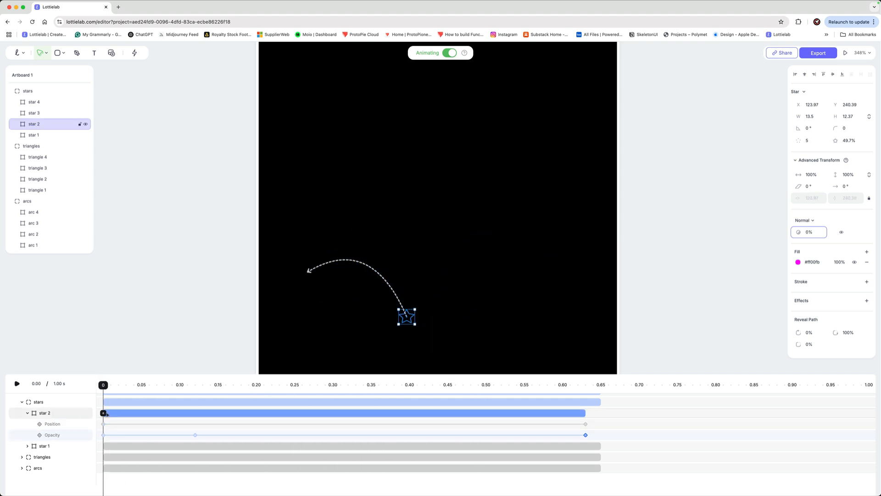
{"action": "left_click", "coordinate": [103, 413]}
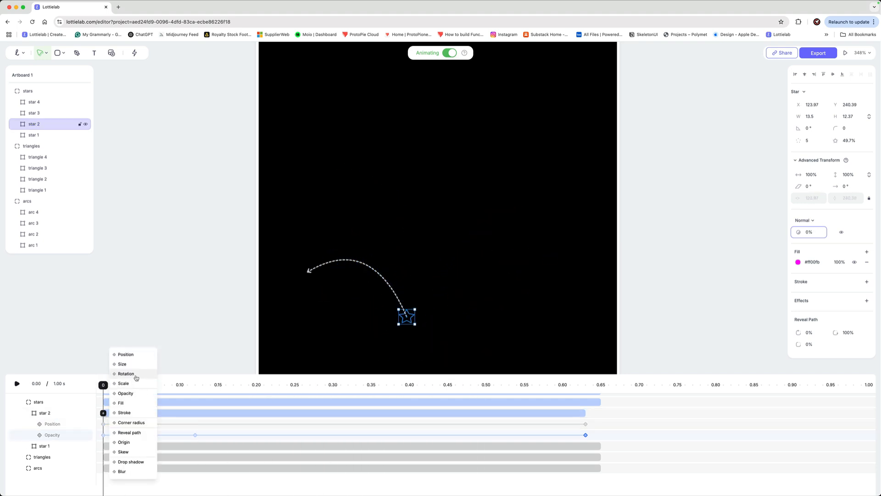
{"action": "left_click", "coordinate": [136, 374]}
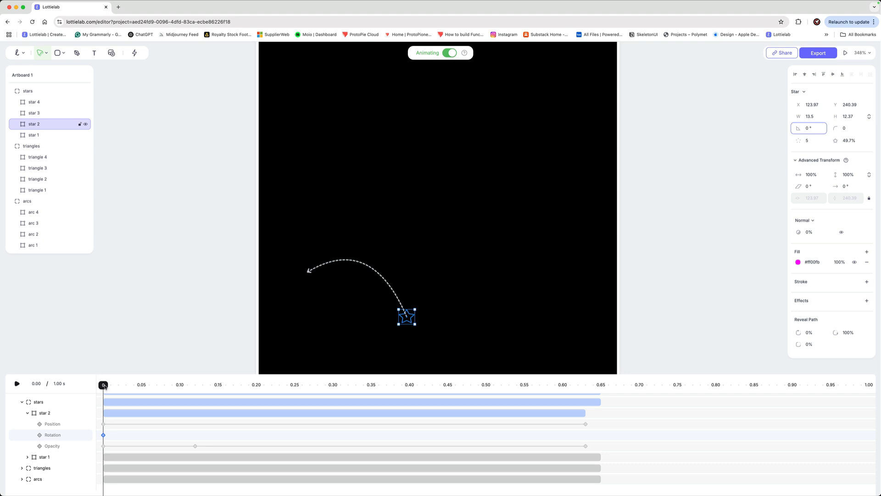
{"action": "left_click_drag", "start_coordinate": [104, 387], "coordinate": [577, 388]}
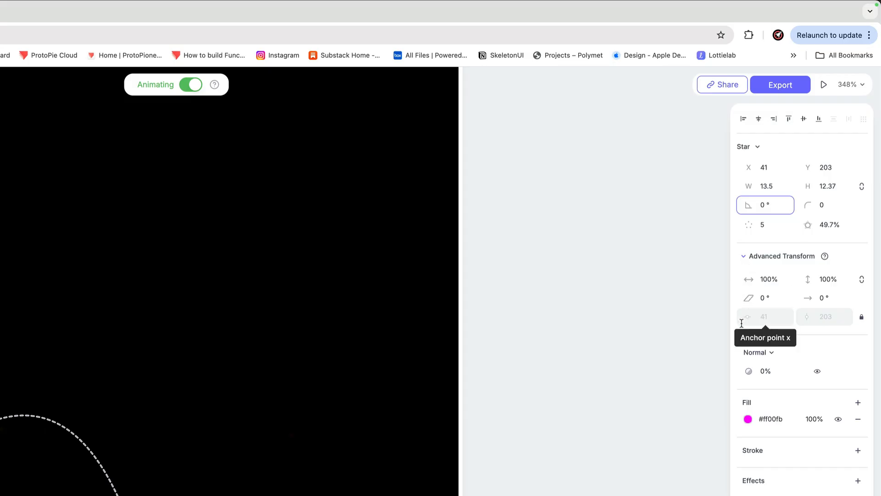
{"action": "left_click_drag", "start_coordinate": [746, 205], "coordinate": [857, 216]}
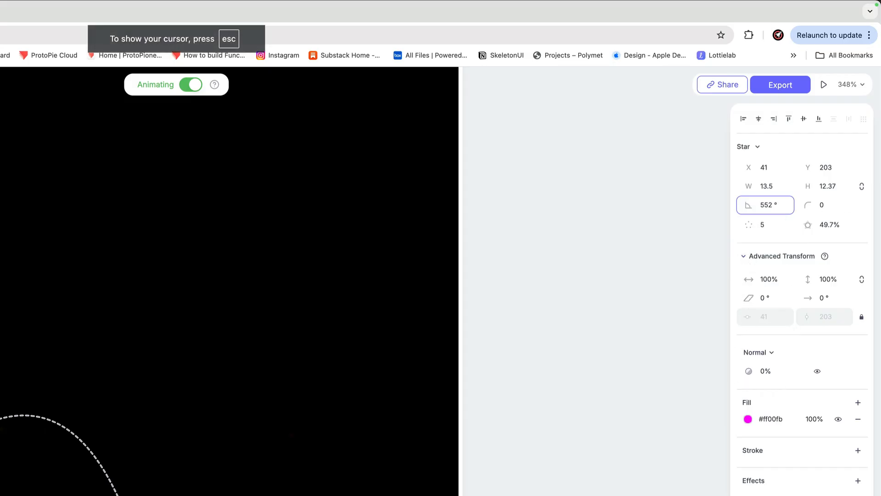
{"action": "left_click_drag", "start_coordinate": [107, 155], "coordinate": [31, 164]}
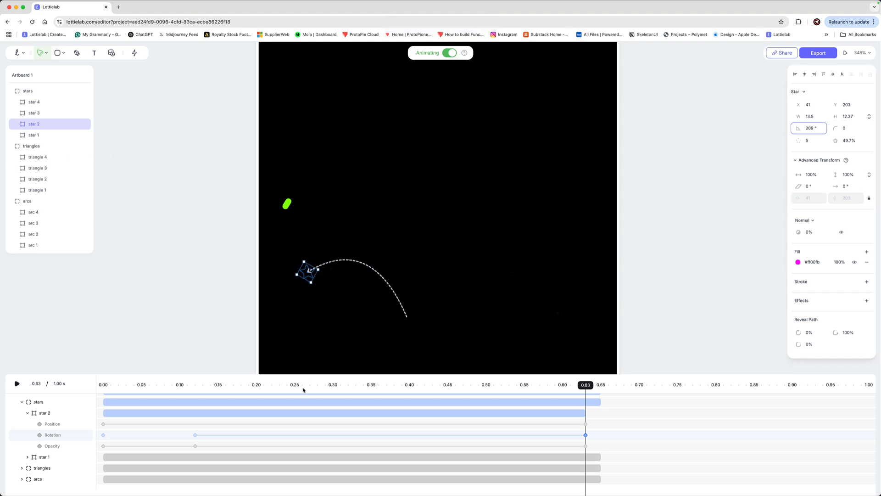
{"action": "left_click", "coordinate": [195, 435]}
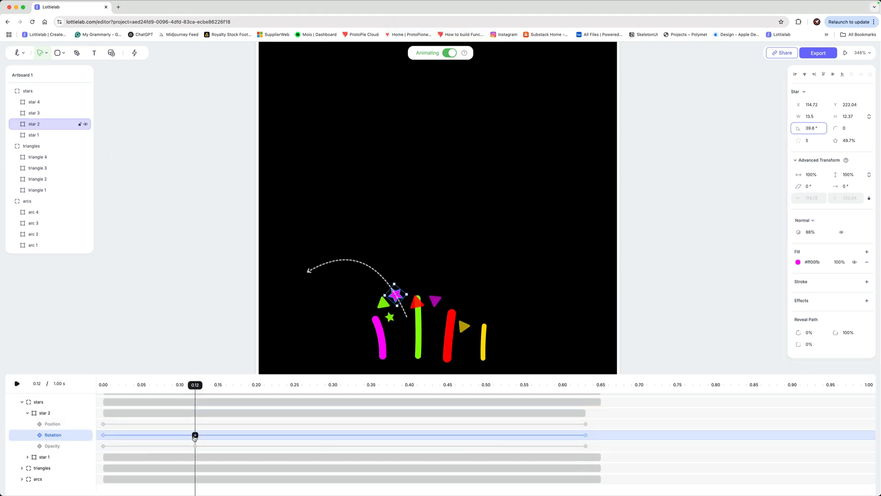
{"action": "key", "text": "Delete"}
Keyframe star 2's scale from 100% at 0 s to 7% at 0.63 s with width and height linked.
{"action": "left_click_drag", "start_coordinate": [195, 385], "coordinate": [104, 423]}
{"action": "left_click", "coordinate": [103, 414]}
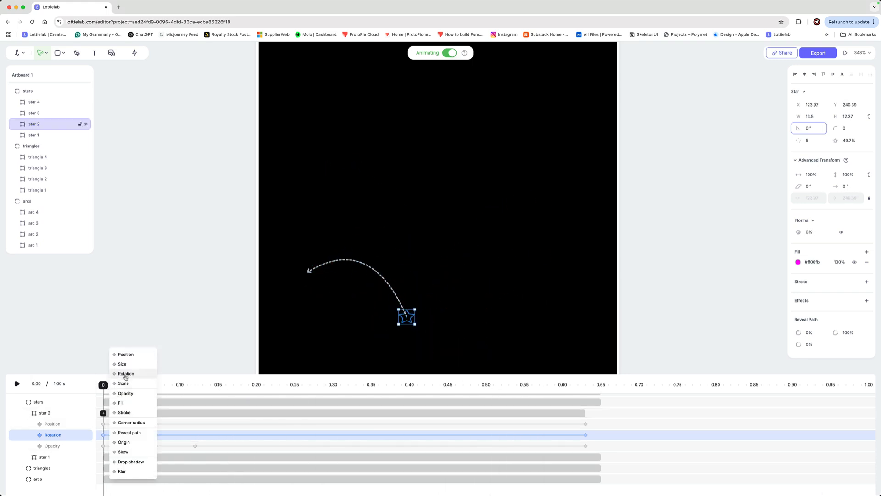
{"action": "left_click", "coordinate": [123, 372]}
{"action": "left_click_drag", "start_coordinate": [104, 387], "coordinate": [161, 387]}
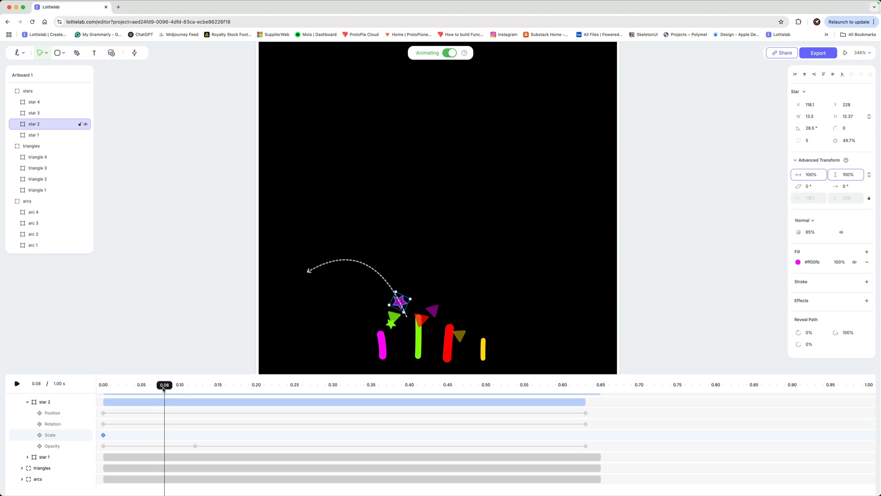
{"action": "mouse_move", "coordinate": [166, 415]}
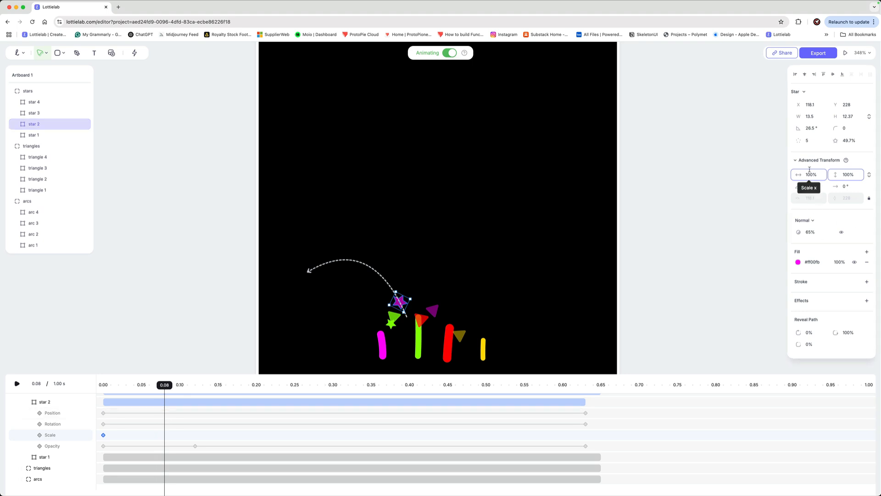
{"action": "left_click", "coordinate": [871, 175]}
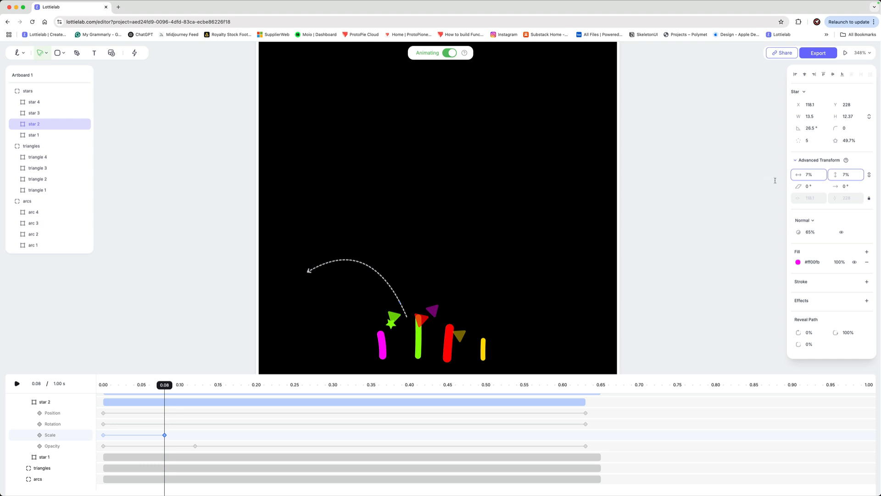
{"action": "left_click_drag", "start_coordinate": [164, 434], "coordinate": [588, 445]}
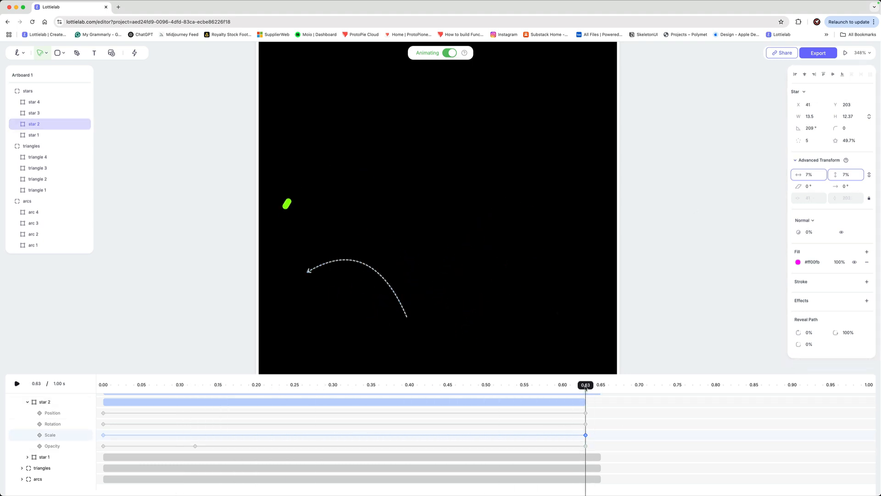
{"action": "left_click_drag", "start_coordinate": [586, 388], "coordinate": [479, 386]}
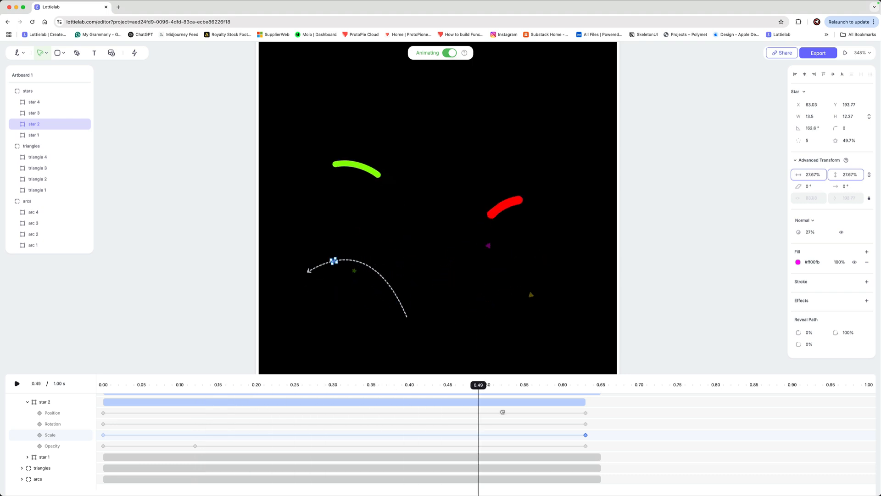
Keyframe star 3's position at 0 s and at X 246, Y 214 at 0.63 s, and bend its motion path into an upward arc.
{"action": "left_click_drag", "start_coordinate": [503, 412], "coordinate": [20, 426]}
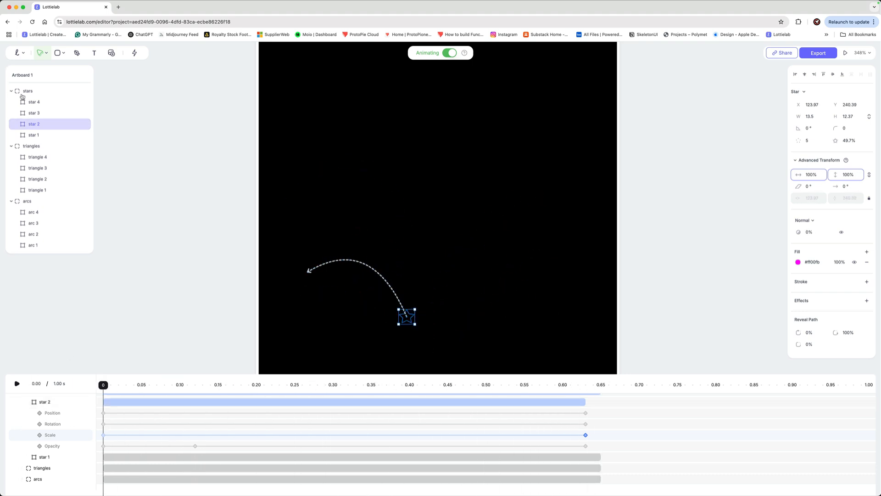
{"action": "left_click", "coordinate": [34, 113]}
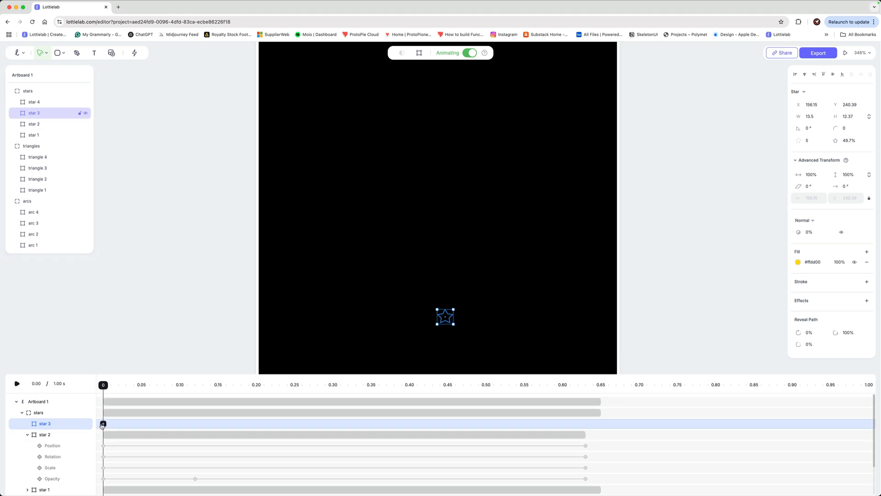
{"action": "left_click", "coordinate": [103, 424]}
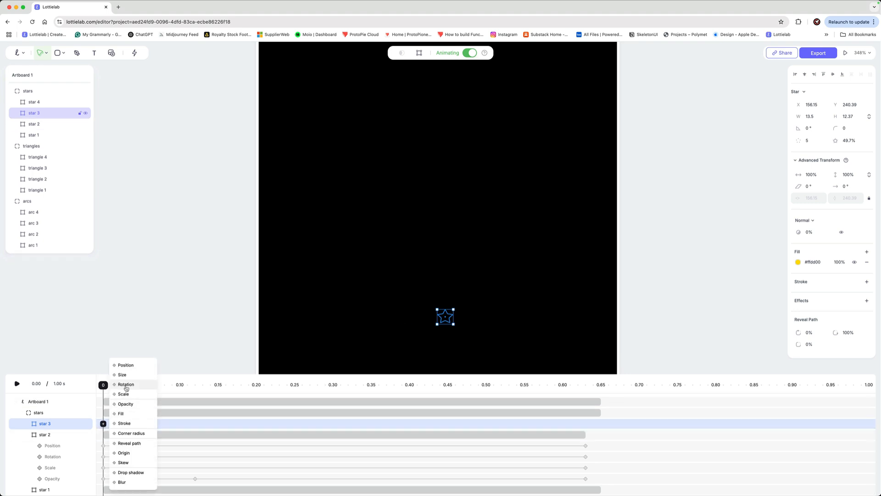
{"action": "left_click", "coordinate": [126, 366]}
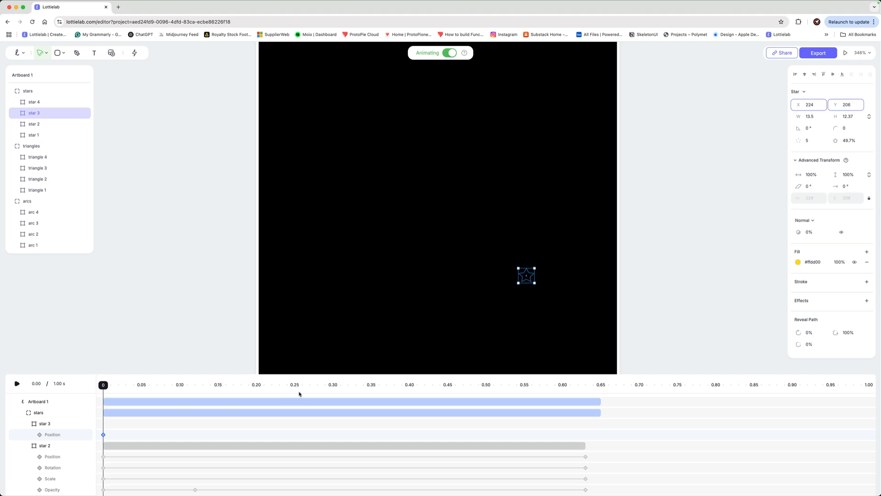
{"action": "left_click_drag", "start_coordinate": [104, 386], "coordinate": [586, 403]}
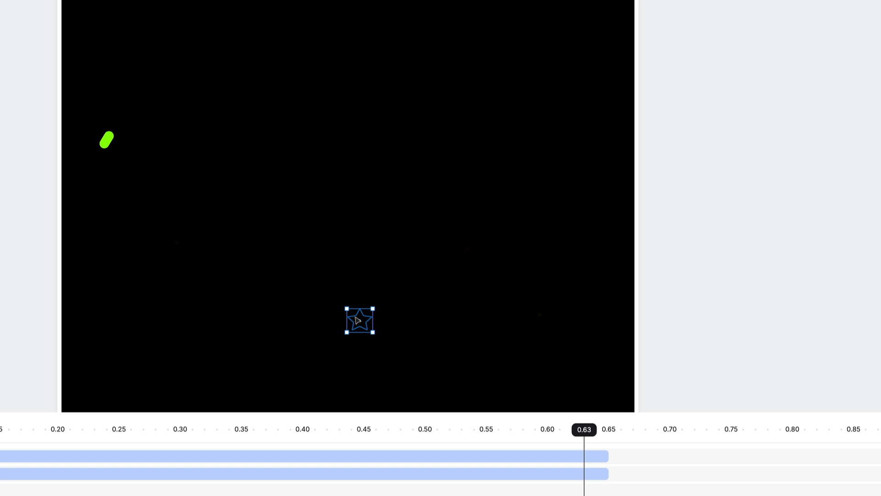
{"action": "left_click_drag", "start_coordinate": [358, 320], "coordinate": [530, 270]}
{"action": "left_click", "coordinate": [456, 294]}
{"action": "left_click_drag", "start_coordinate": [456, 294], "coordinate": [434, 220]}
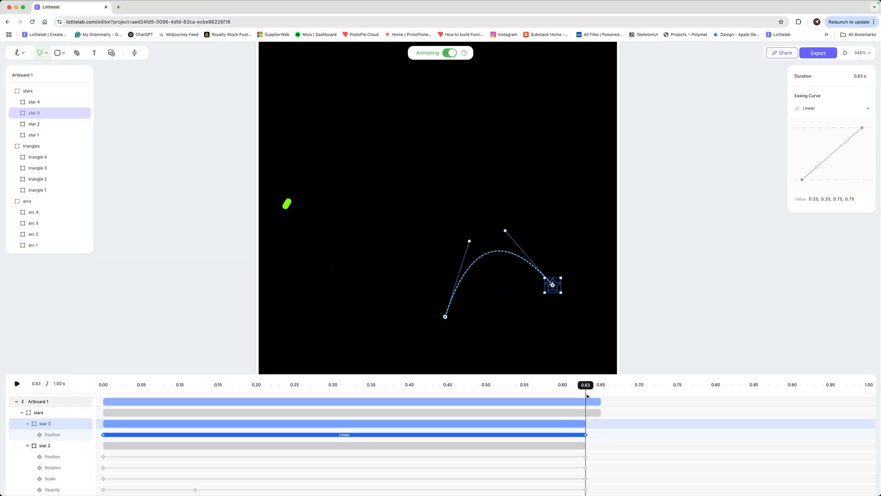
Keyframe star 3's opacity to 0% at 0 s, 95% at 0.08 s and 0% at 0.63 s.
{"action": "left_click_drag", "start_coordinate": [570, 387], "coordinate": [103, 434]}
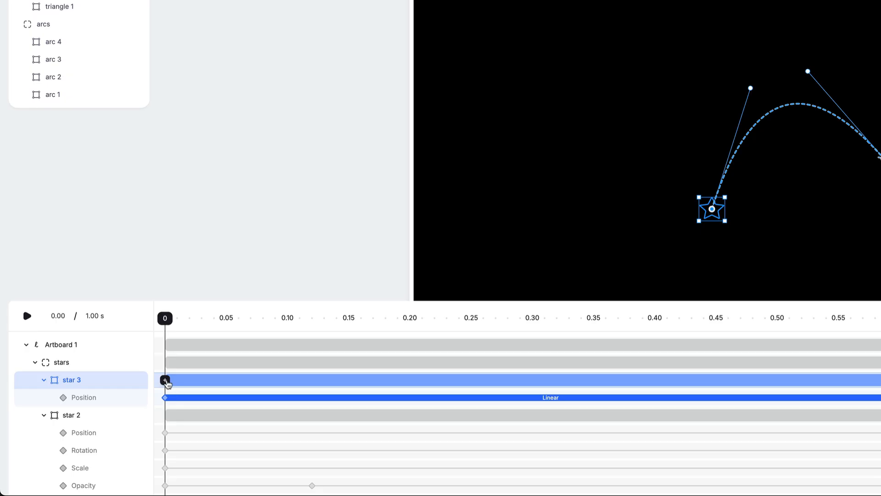
{"action": "left_click", "coordinate": [103, 423]}
{"action": "left_click", "coordinate": [196, 350]}
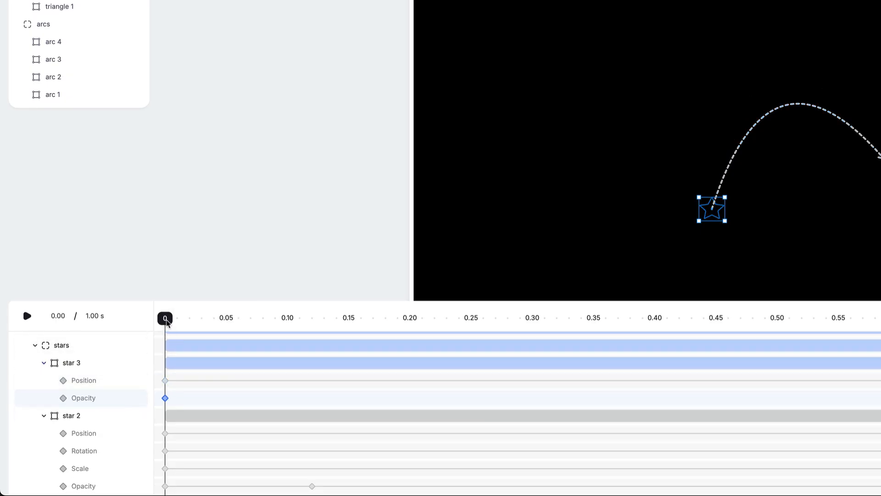
{"action": "left_click_drag", "start_coordinate": [167, 320], "coordinate": [262, 319]}
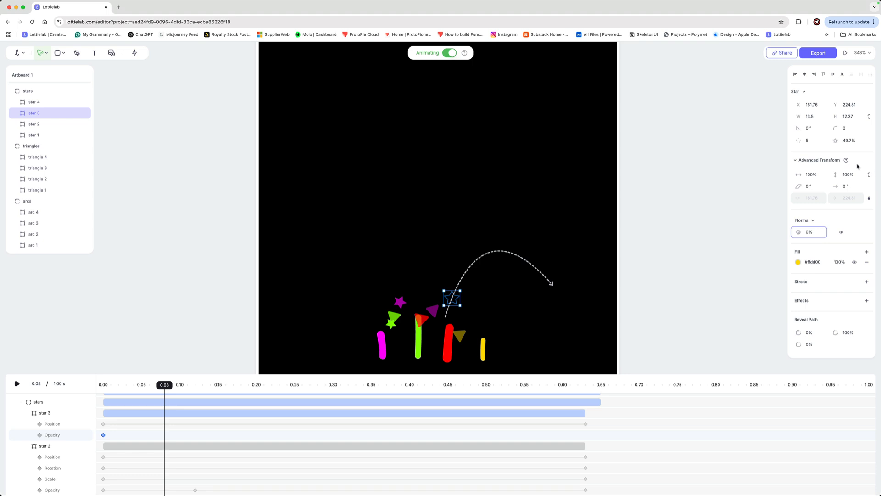
{"action": "left_click_drag", "start_coordinate": [797, 234], "coordinate": [840, 234]}
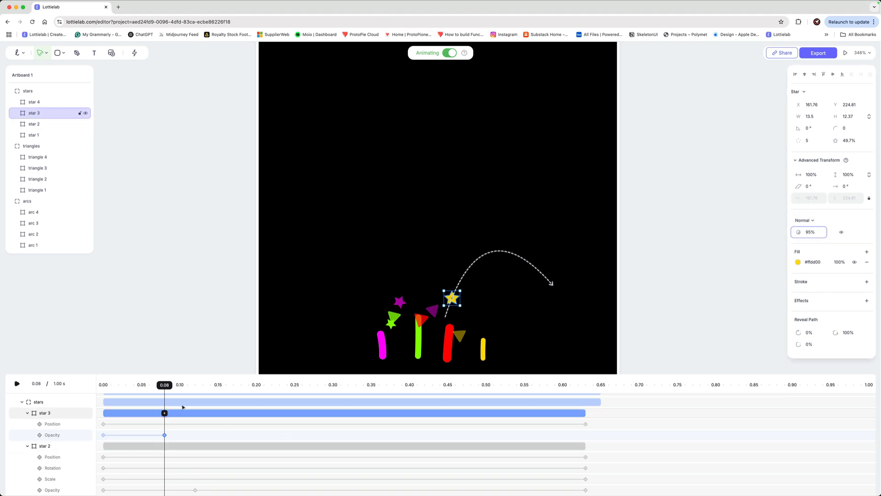
{"action": "left_click_drag", "start_coordinate": [164, 385], "coordinate": [590, 402]}
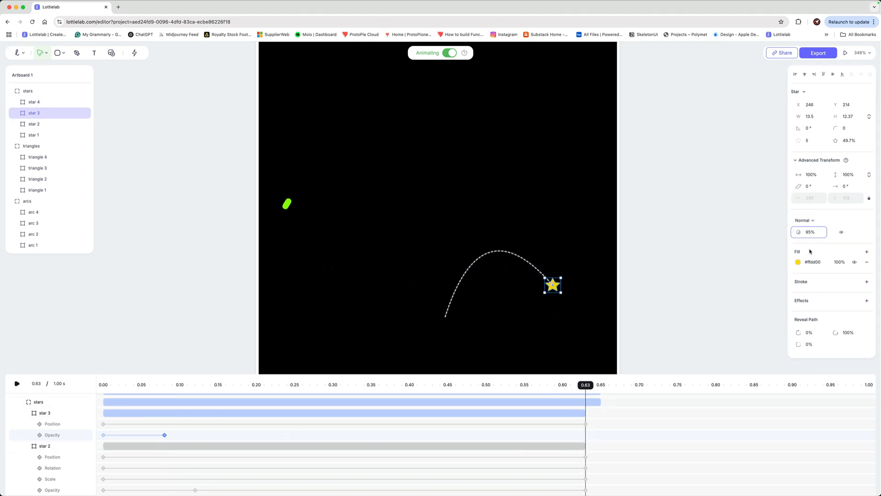
{"action": "left_click_drag", "start_coordinate": [799, 233], "coordinate": [753, 233]}
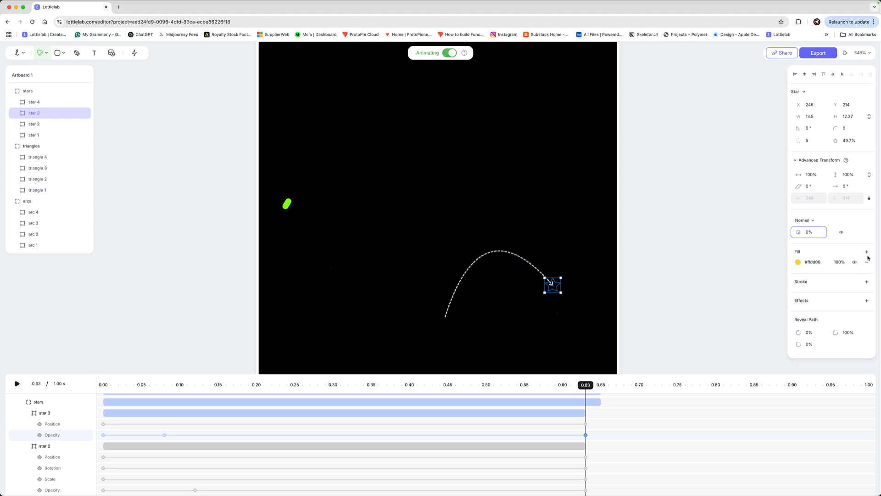
Keyframe star 3's rotation from 0° at 0 s to 346° at 0.63 s, and remove the stray rotation keyframe at 0.08 s.
{"action": "left_click_drag", "start_coordinate": [586, 388], "coordinate": [94, 435]}
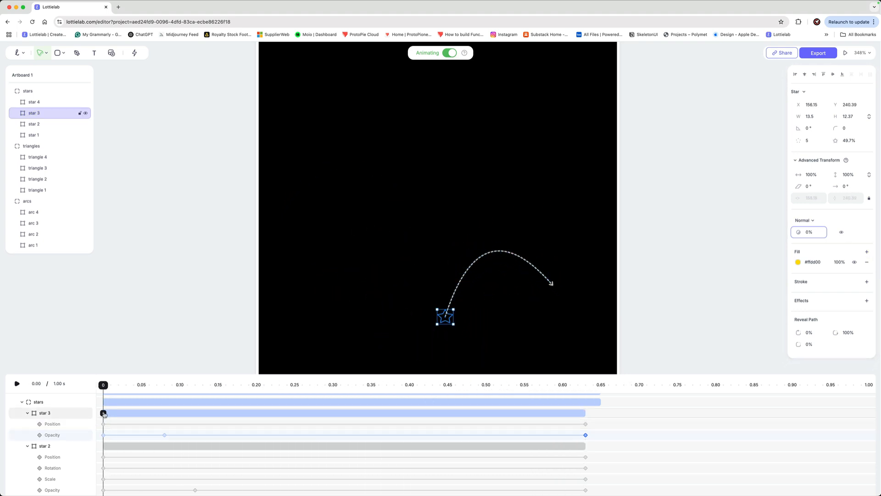
{"action": "left_click", "coordinate": [104, 413]}
{"action": "left_click", "coordinate": [121, 374]}
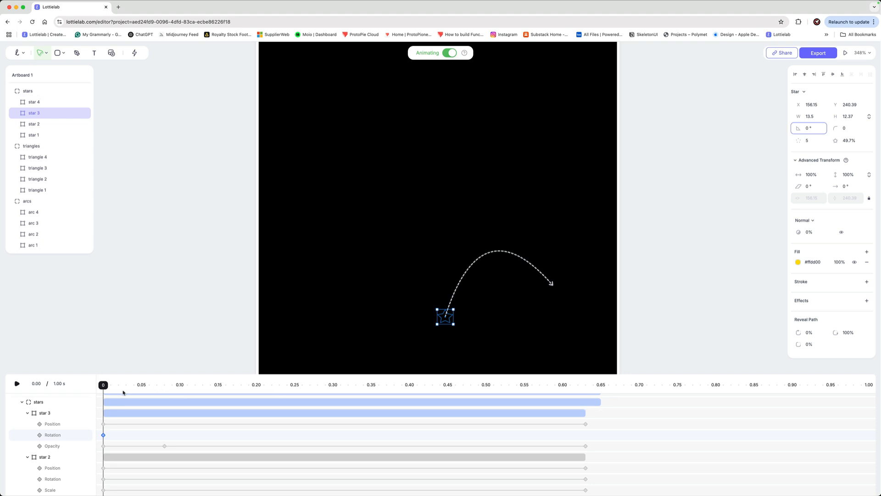
{"action": "left_click_drag", "start_coordinate": [105, 387], "coordinate": [173, 392]}
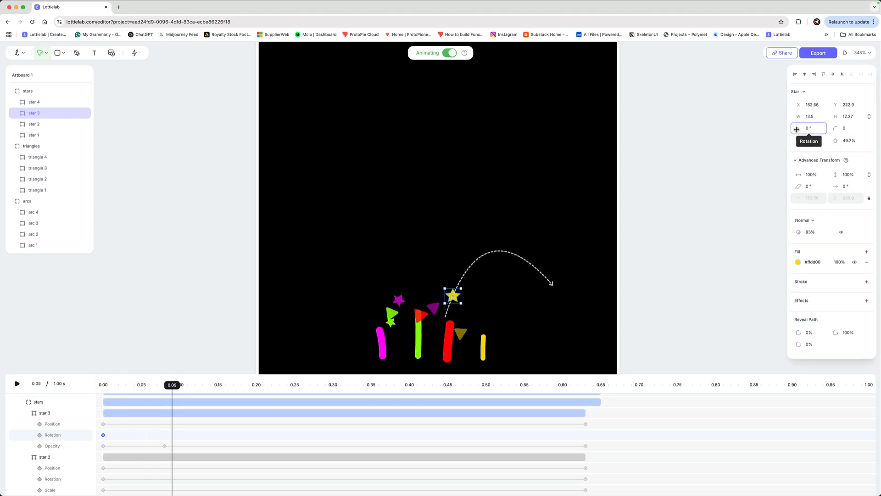
{"action": "left_click_drag", "start_coordinate": [797, 129], "coordinate": [844, 136]}
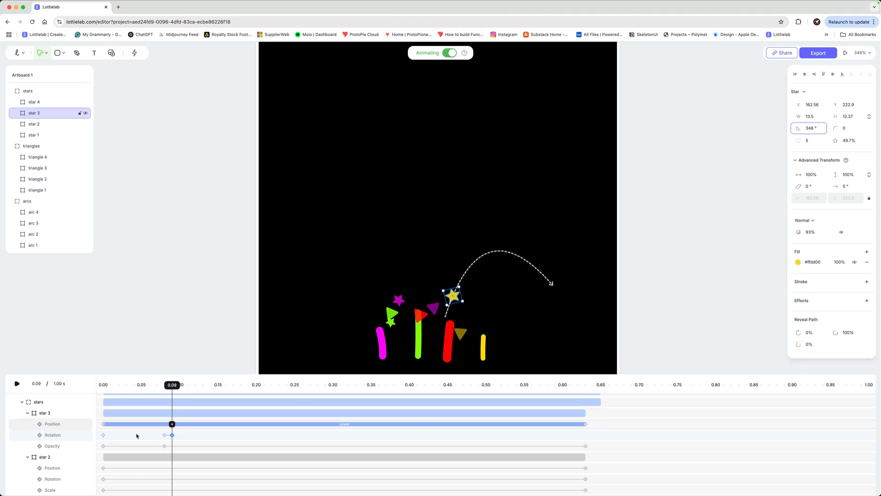
{"action": "left_click", "coordinate": [164, 435]}
{"action": "left_click", "coordinate": [165, 436]}
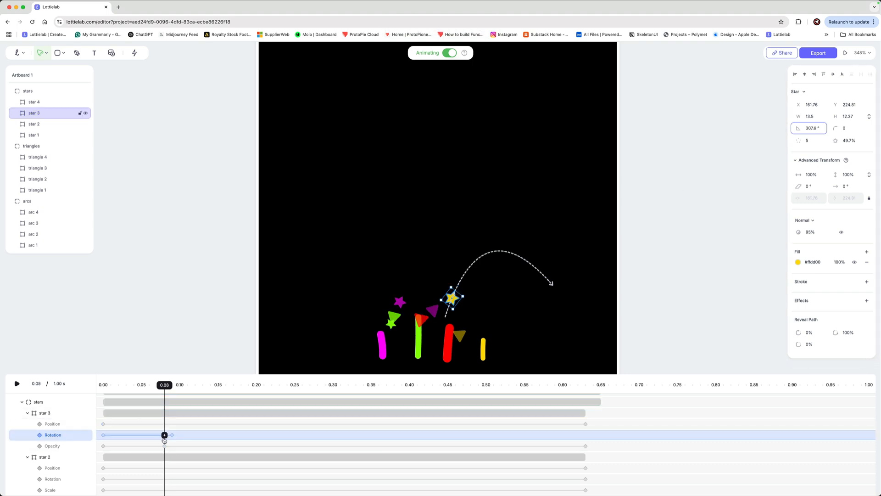
{"action": "left_click_drag", "start_coordinate": [174, 435], "coordinate": [586, 434]}
Keyframe star 3's scale from 100% at 0 s to -13% at 0.63 s with linked axes, and remove the stray scale keyframe at 0.08 s.
{"action": "left_click_drag", "start_coordinate": [587, 386], "coordinate": [99, 435]}
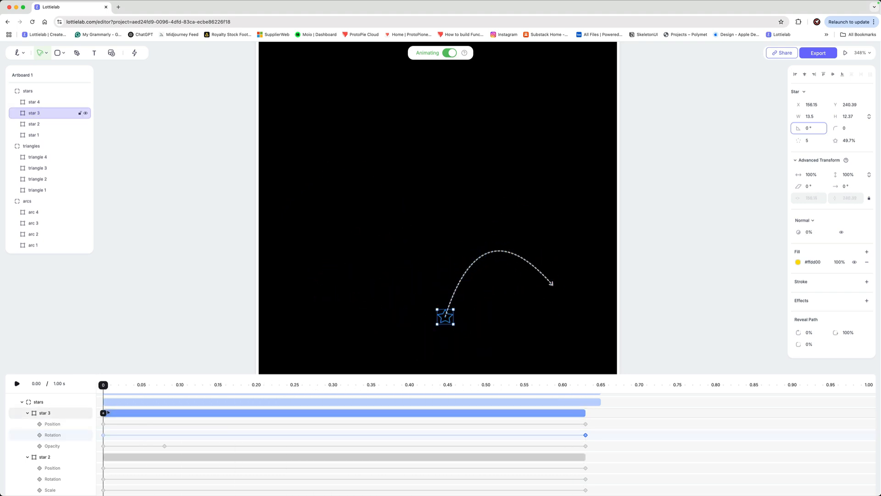
{"action": "left_click", "coordinate": [103, 413]}
{"action": "left_click", "coordinate": [129, 383]}
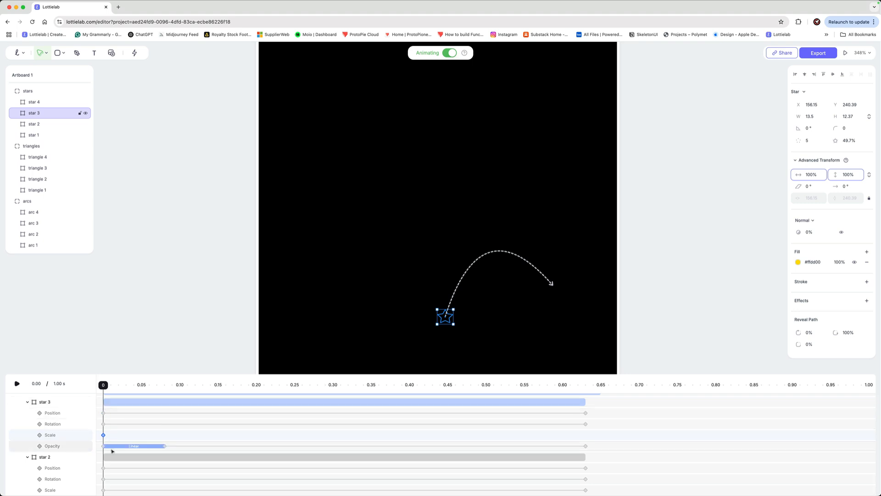
{"action": "left_click_drag", "start_coordinate": [104, 386], "coordinate": [586, 400]}
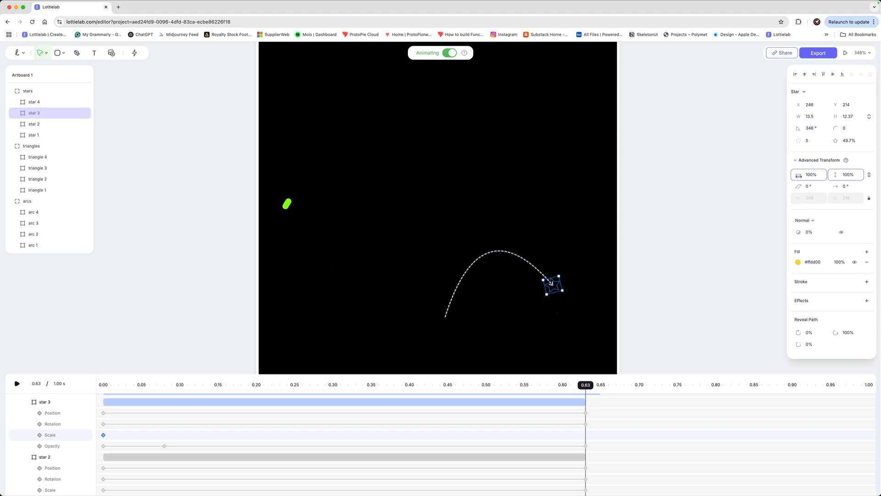
{"action": "left_click_drag", "start_coordinate": [798, 175], "coordinate": [773, 178]}
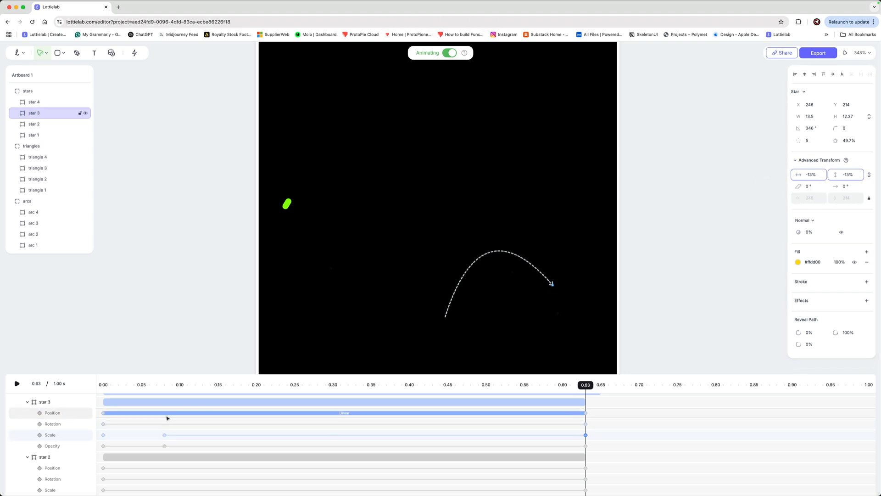
{"action": "left_click", "coordinate": [164, 435]}
{"action": "key", "text": "Delete"}
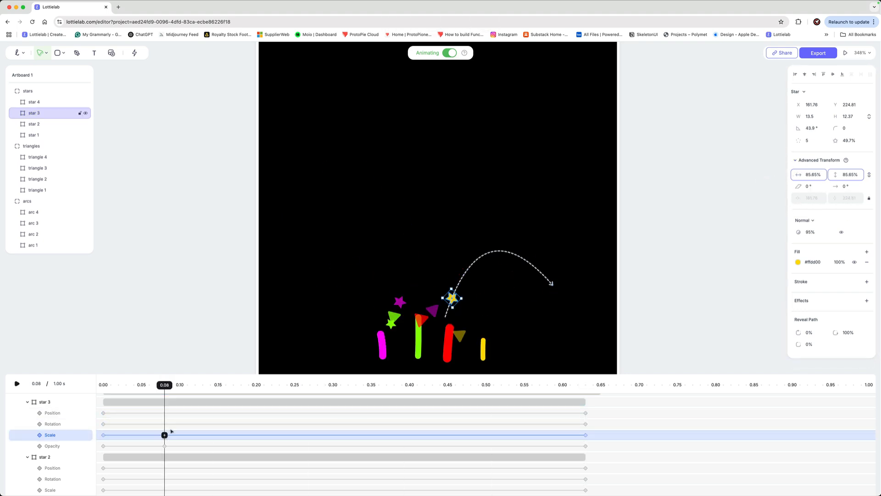
{"action": "left_click_drag", "start_coordinate": [166, 386], "coordinate": [440, 406]}
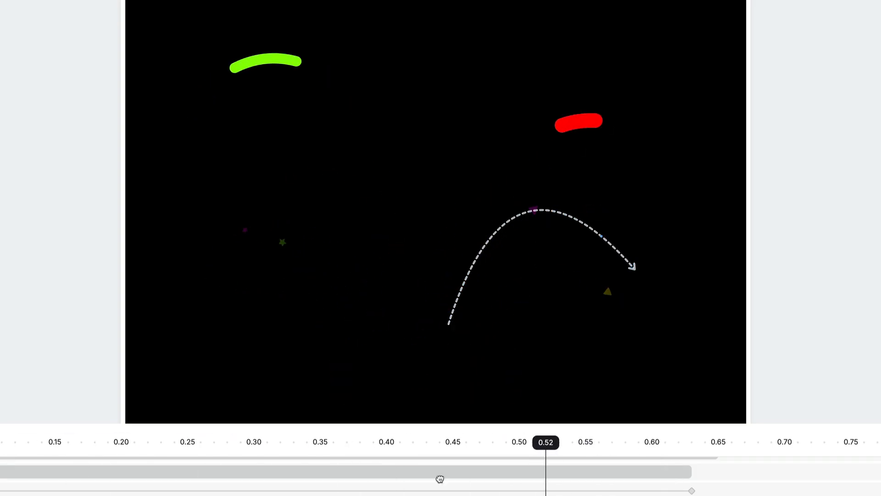
{"action": "left_click_drag", "start_coordinate": [440, 478], "coordinate": [72, 419]}
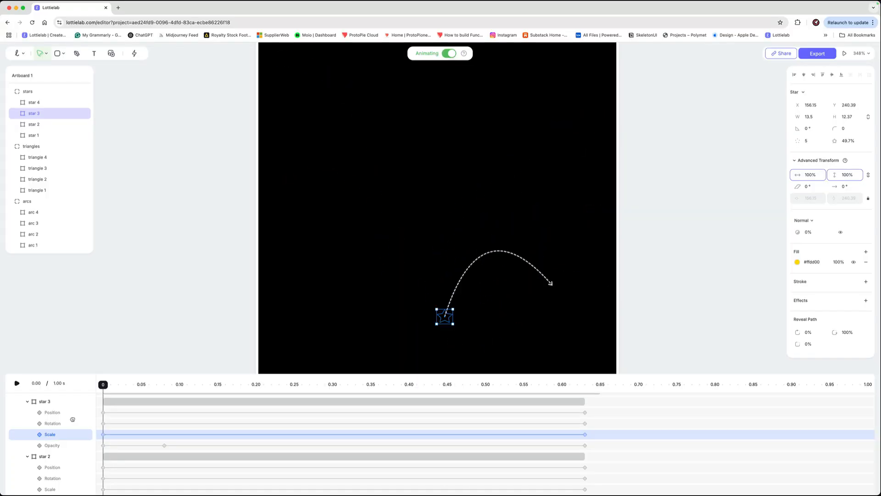
Collapse the keyframe tracks of star 3 and star 2 in the timeline.
{"action": "left_click", "coordinate": [28, 403]}
{"action": "scroll", "coordinate": [78, 446], "scroll_direction": "up", "scroll_amount": 1}
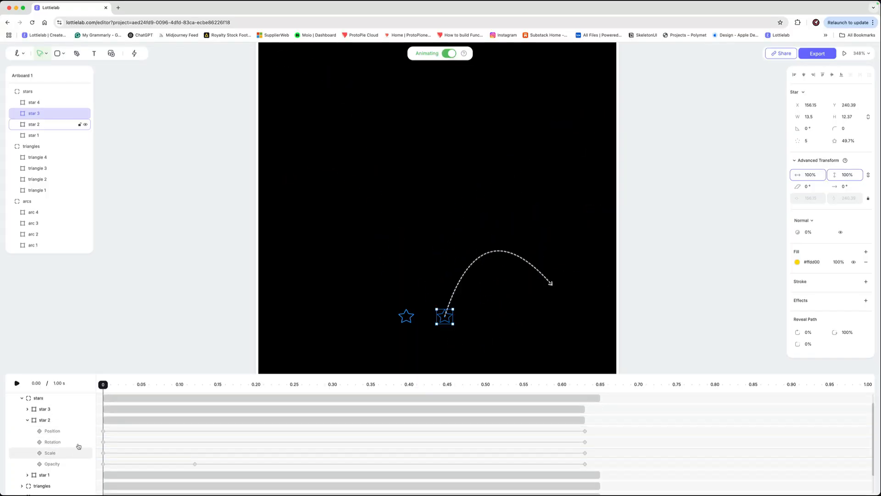
{"action": "scroll", "coordinate": [78, 446], "scroll_direction": "up", "scroll_amount": 1}
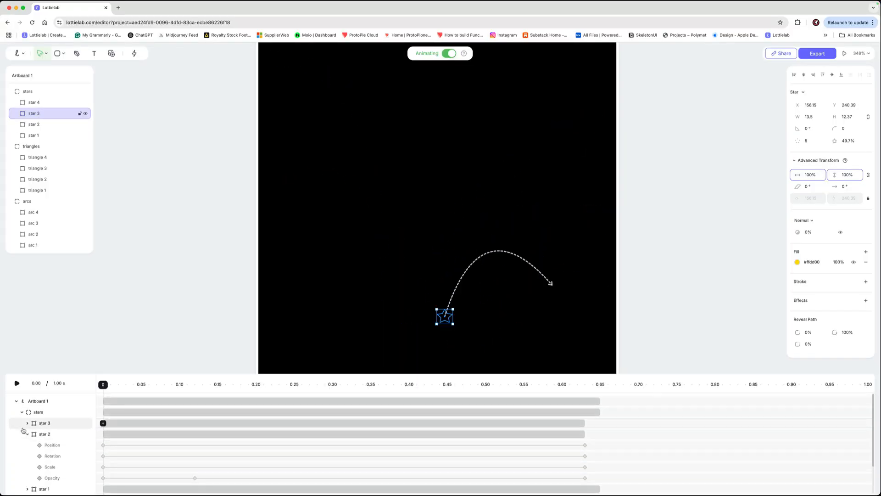
{"action": "left_click", "coordinate": [27, 434]}
Keyframe star 4's position at 0 s and at X 271, Y 249 at 0.64 s, and bend its motion path into an upward arc.
{"action": "left_click", "coordinate": [32, 102]}
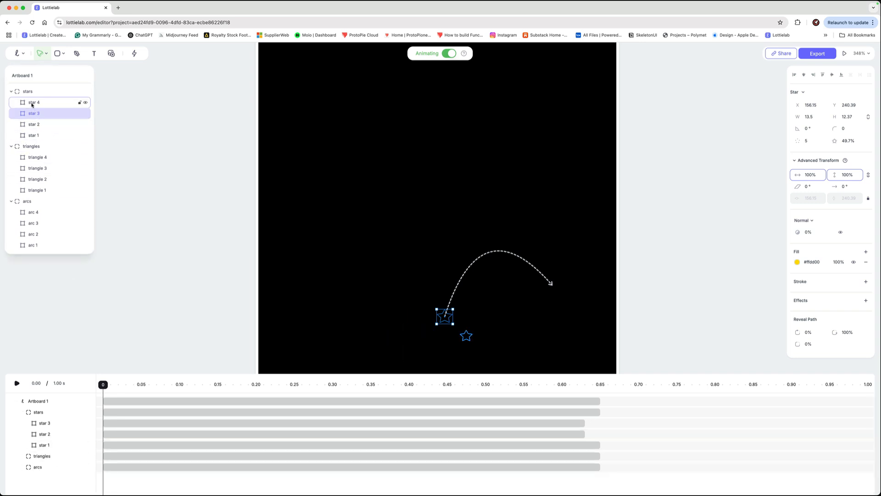
{"action": "left_click", "coordinate": [103, 424]}
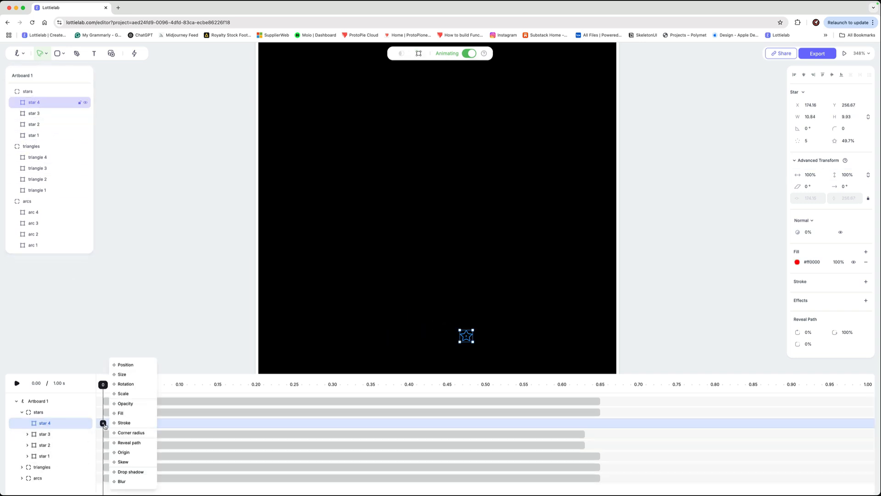
{"action": "left_click", "coordinate": [125, 365]}
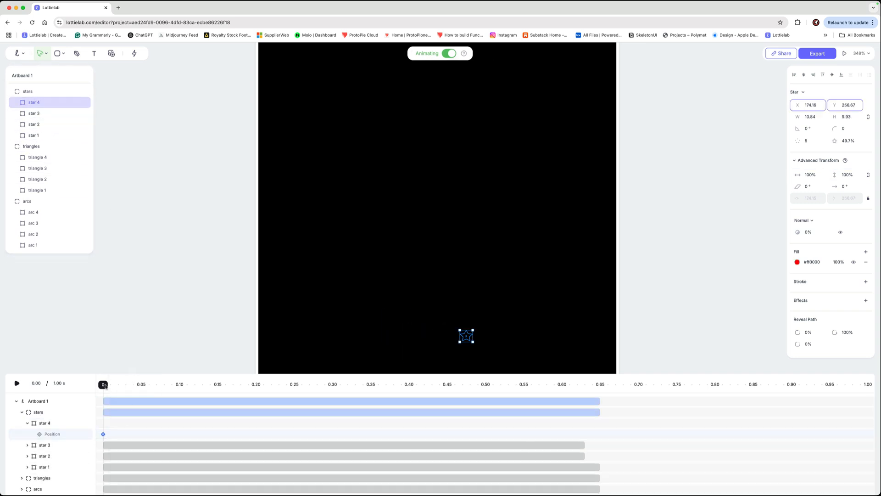
{"action": "left_click_drag", "start_coordinate": [104, 386], "coordinate": [593, 385]}
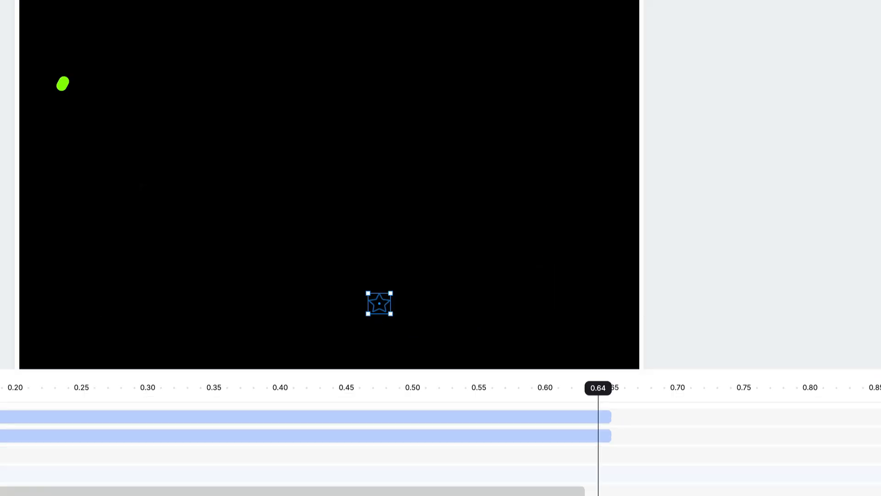
{"action": "left_click_drag", "start_coordinate": [380, 308], "coordinate": [388, 297]}
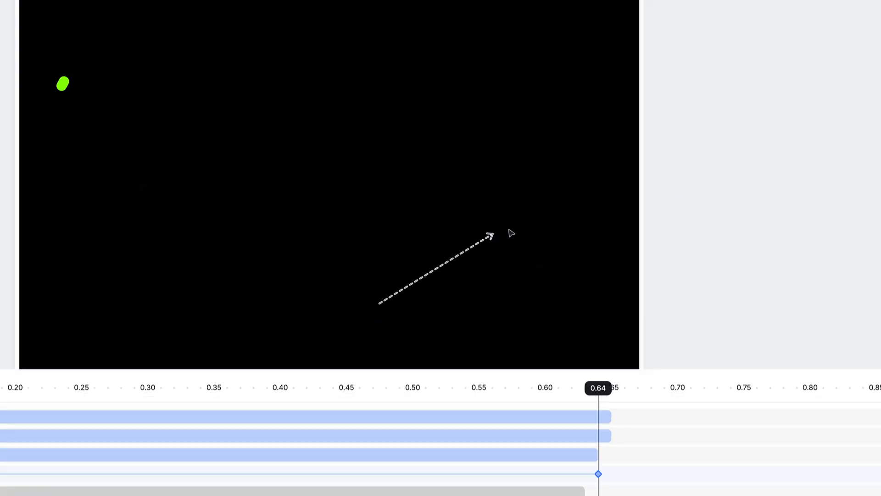
{"action": "left_click_drag", "start_coordinate": [512, 233], "coordinate": [580, 288]}
{"action": "left_click", "coordinate": [491, 292]}
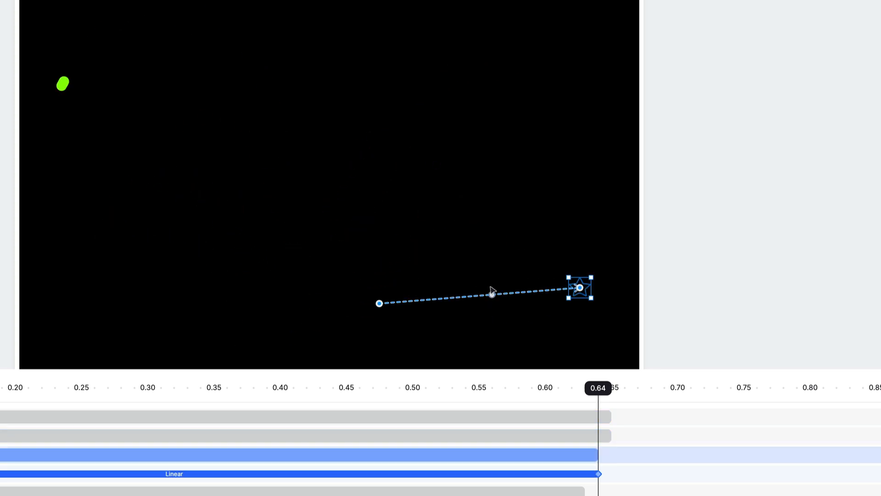
{"action": "left_click_drag", "start_coordinate": [491, 295], "coordinate": [459, 180]}
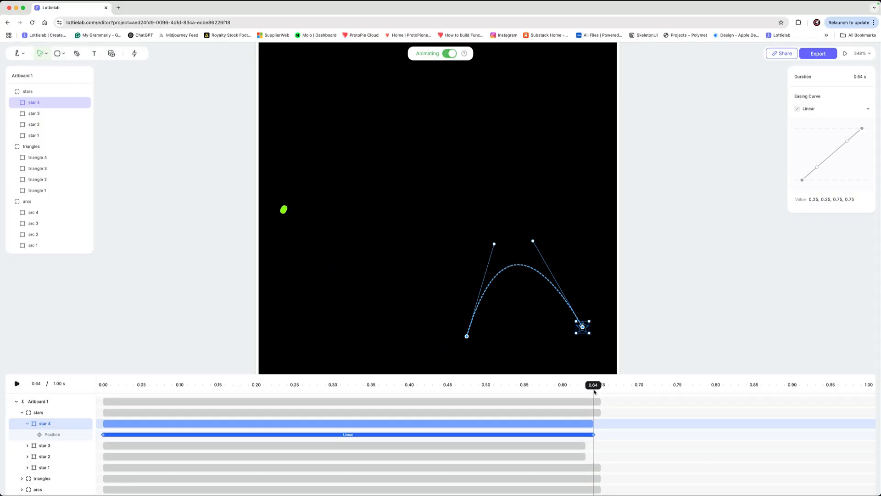
Keyframe star 4's opacity to 0% at 0 s, 93% at 0.10 s and 0% at 0.64 s.
{"action": "left_click_drag", "start_coordinate": [594, 392], "coordinate": [103, 386]}
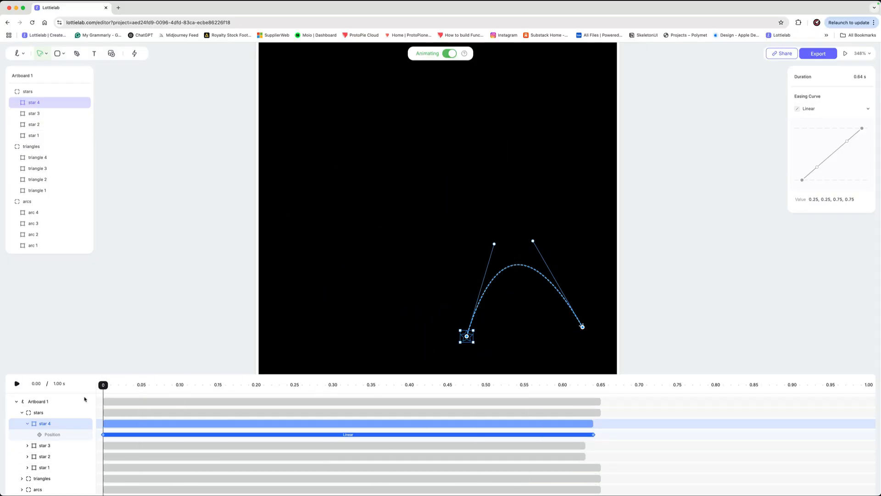
{"action": "left_click", "coordinate": [104, 424]}
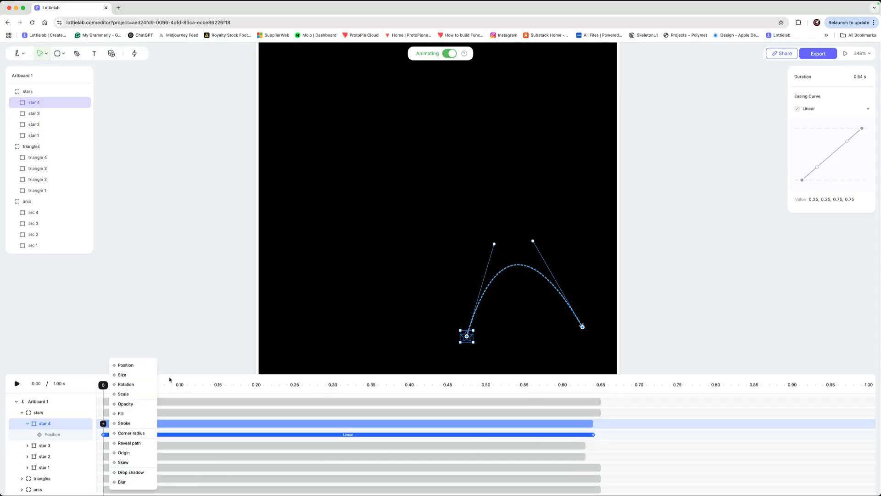
{"action": "left_click", "coordinate": [124, 404]}
{"action": "left_click_drag", "start_coordinate": [104, 388], "coordinate": [177, 389]}
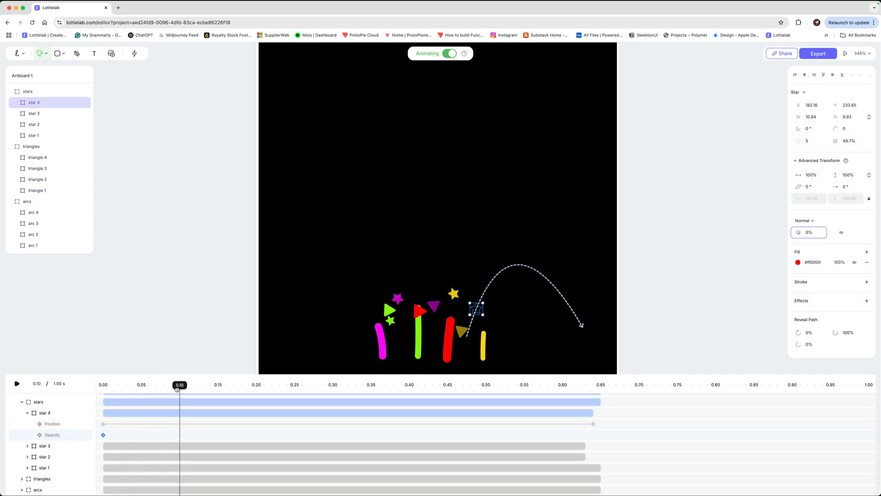
{"action": "left_click_drag", "start_coordinate": [798, 232], "coordinate": [841, 233]}
{"action": "left_click_drag", "start_coordinate": [180, 387], "coordinate": [594, 405]}
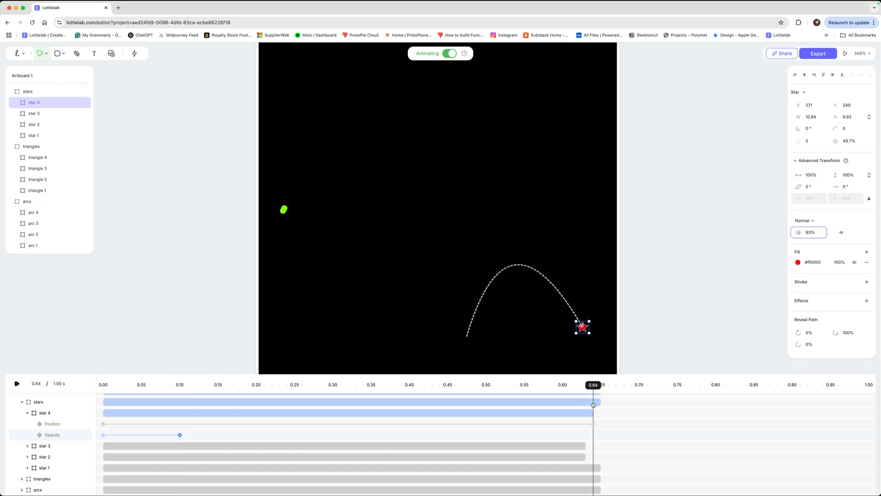
{"action": "left_click_drag", "start_coordinate": [797, 232], "coordinate": [794, 232]}
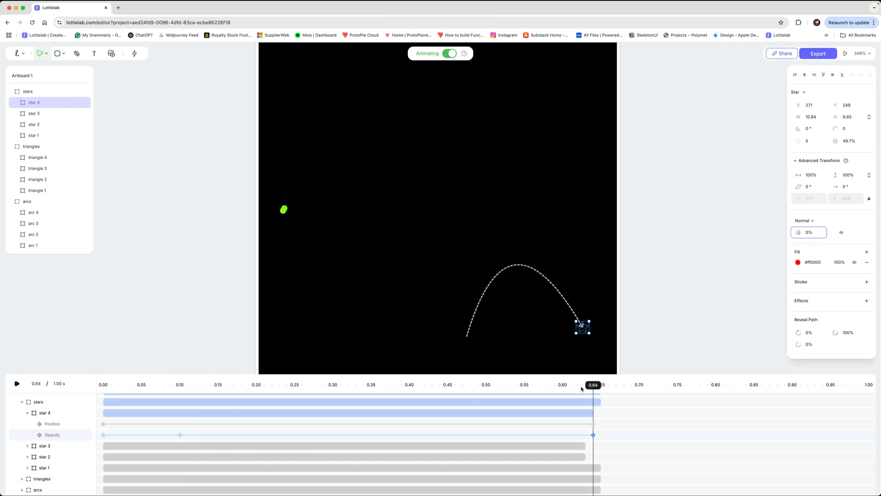
Keyframe star 4's scale from 100% at 0 s to 48% at 0.64 s with linked axes, and remove the stray scale keyframe at 0.10 s.
{"action": "left_click", "coordinate": [172, 386]}
{"action": "left_click", "coordinate": [111, 388]}
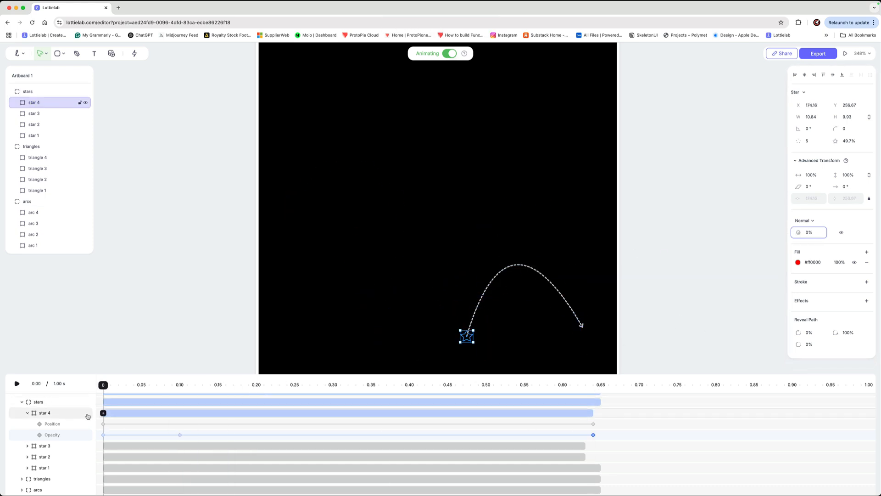
{"action": "left_click", "coordinate": [103, 413]}
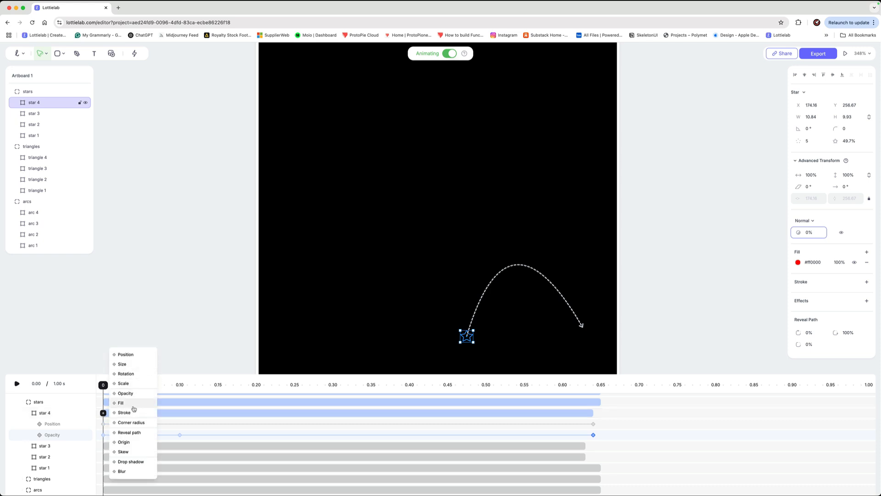
{"action": "left_click", "coordinate": [131, 384]}
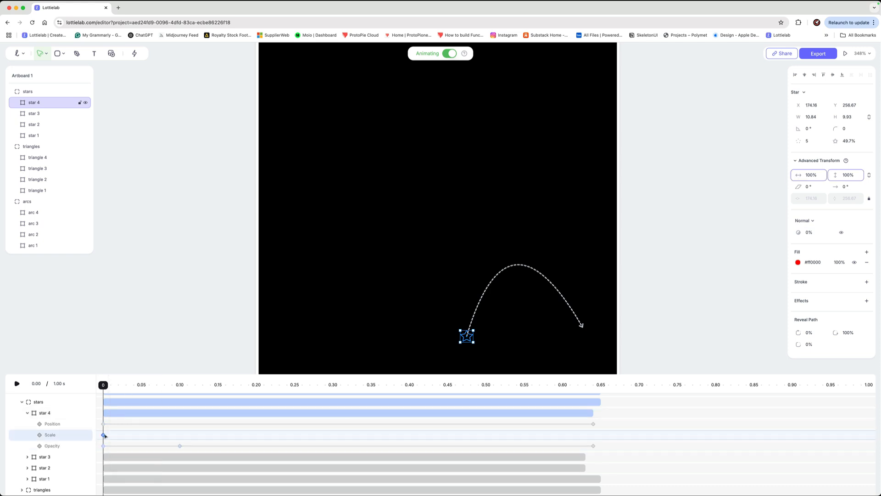
{"action": "left_click", "coordinate": [233, 385]}
{"action": "left_click_drag", "start_coordinate": [279, 395], "coordinate": [600, 413]}
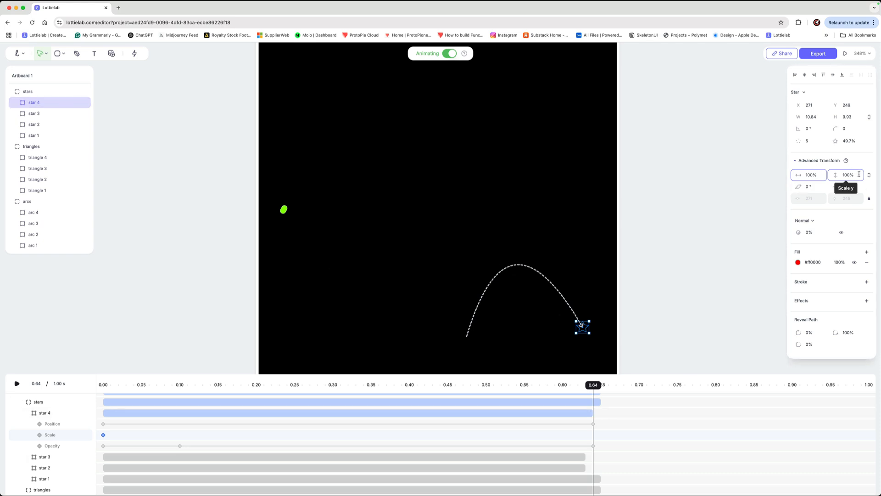
{"action": "left_click_drag", "start_coordinate": [799, 175], "coordinate": [773, 181]}
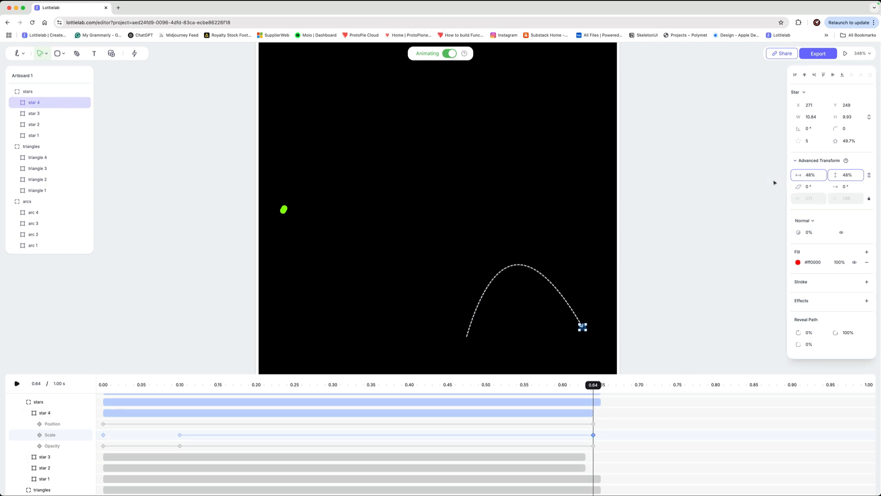
{"action": "left_click", "coordinate": [180, 435]}
{"action": "key", "text": "Delete"}
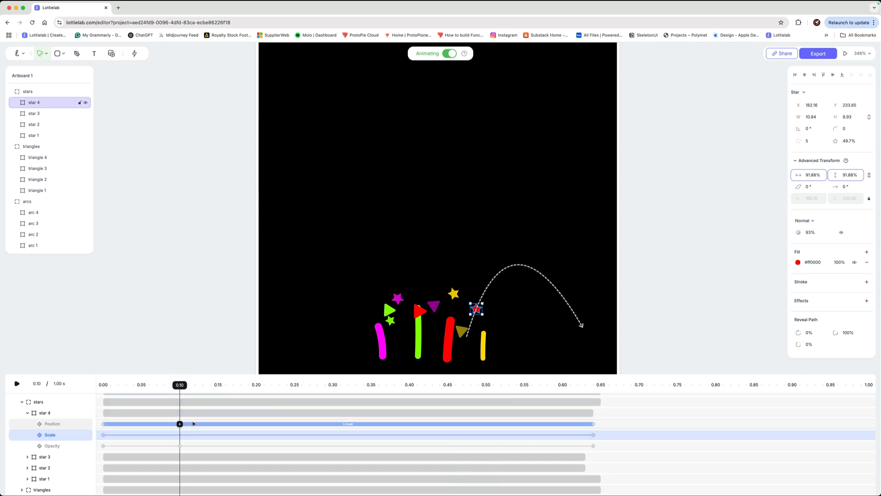
Keyframe star 4's rotation from 0° at 0 s to 294° at 0.63 s, and remove the stray rotation keyframe at 0.10 s.
{"action": "left_click", "coordinate": [103, 415]}
{"action": "left_click", "coordinate": [104, 414]}
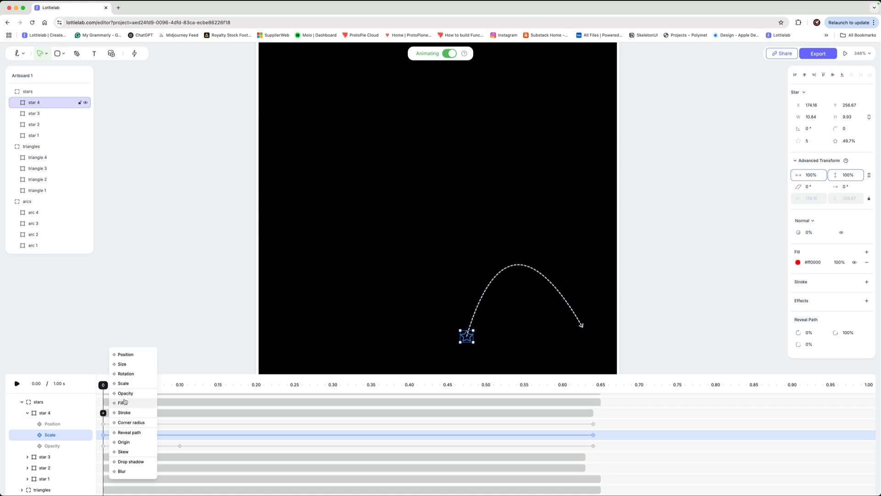
{"action": "left_click", "coordinate": [126, 374]}
{"action": "left_click_drag", "start_coordinate": [105, 389], "coordinate": [577, 398]}
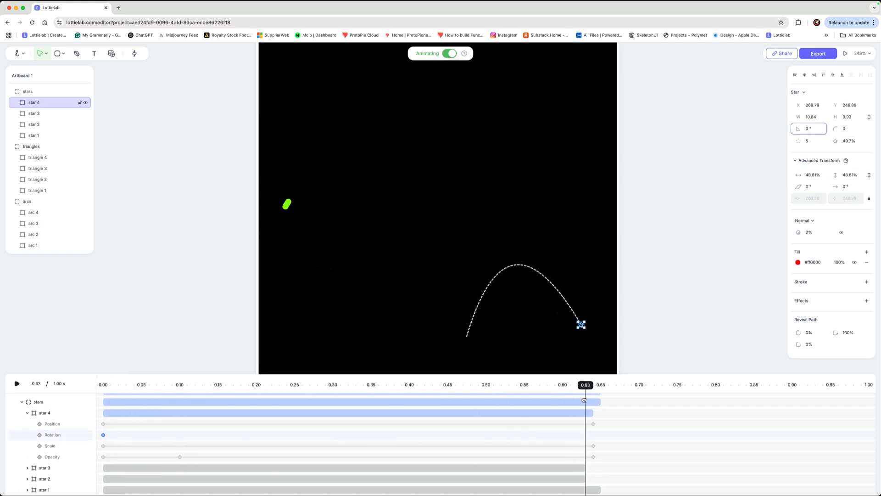
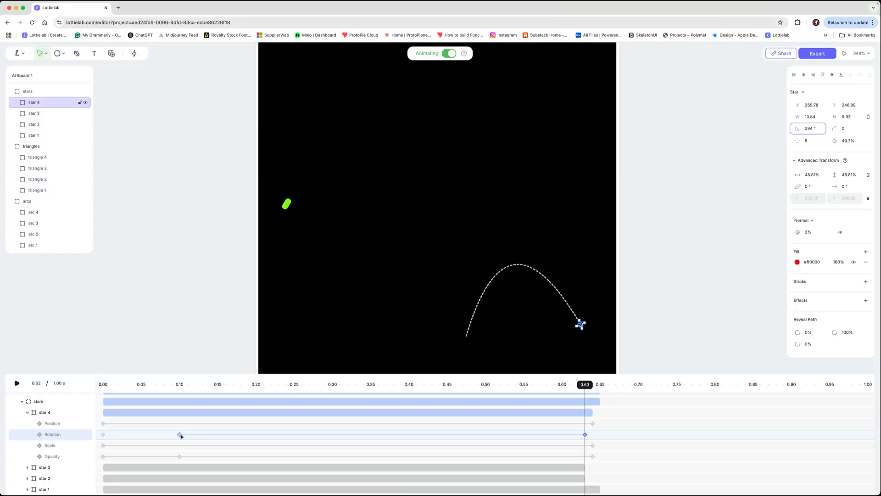
{"action": "left_click", "coordinate": [179, 435]}
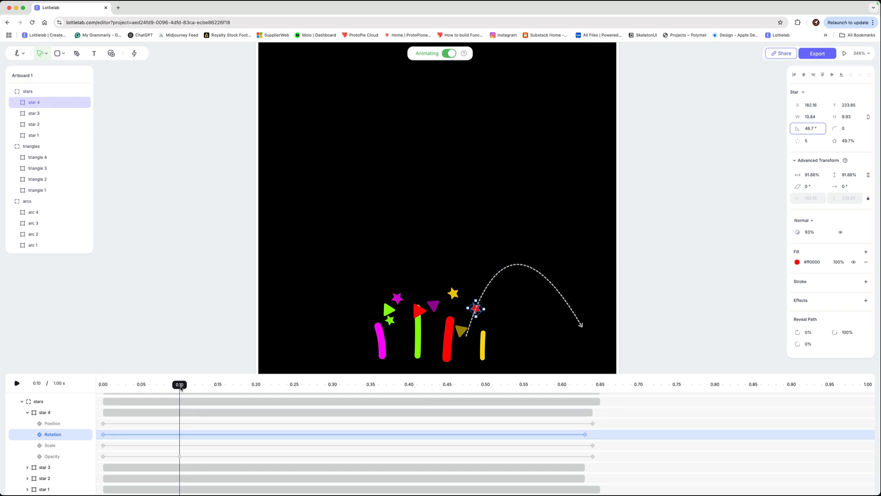
Play back the animation and scrub through it to check the confetti burst with all four stars moving.
{"action": "left_click_drag", "start_coordinate": [180, 388], "coordinate": [110, 456]}
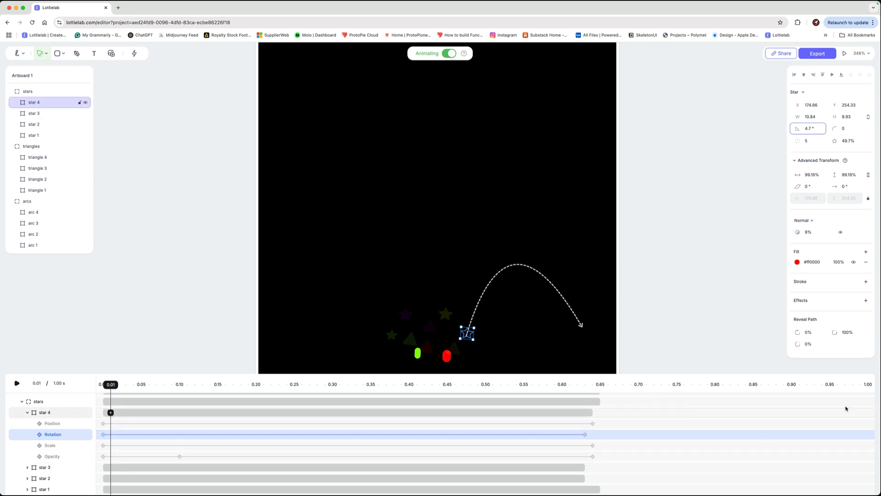
{"action": "key", "text": "space"}
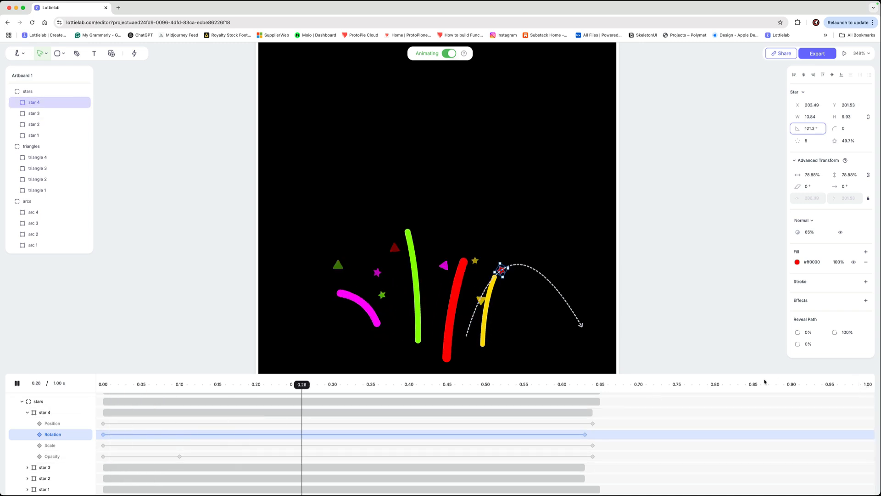
{"action": "left_click", "coordinate": [729, 326]}
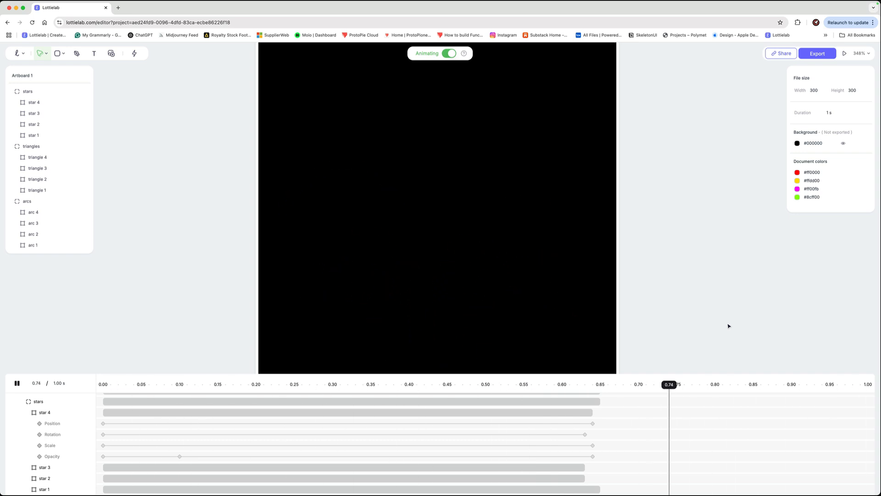
{"action": "key", "text": "space"}
{"action": "left_click", "coordinate": [402, 423]}
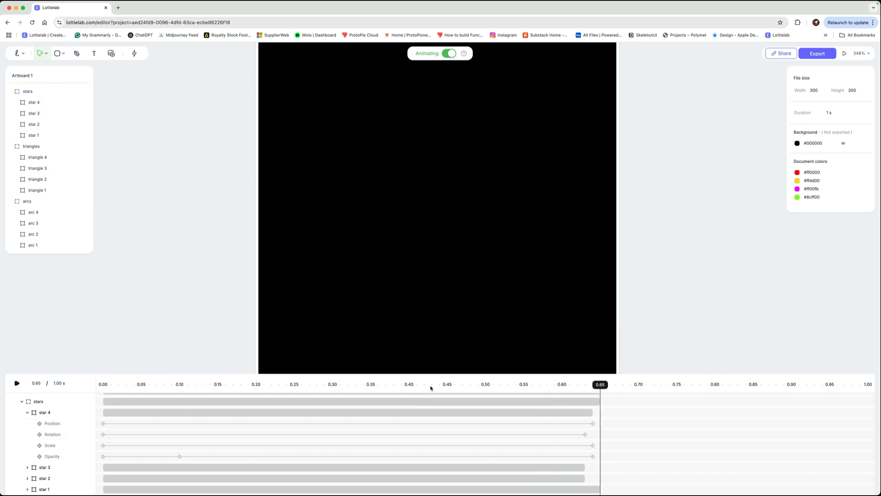
{"action": "left_click_drag", "start_coordinate": [430, 387], "coordinate": [491, 381]}
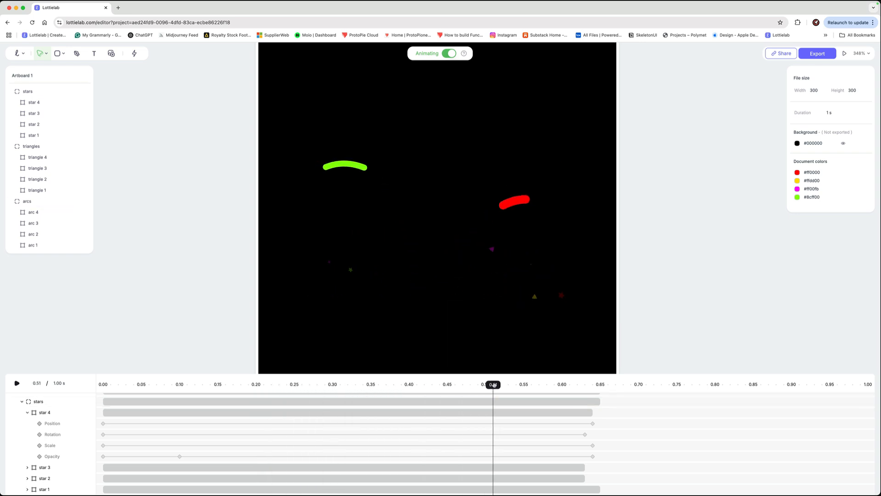
{"action": "left_click_drag", "start_coordinate": [469, 385], "coordinate": [423, 385]}
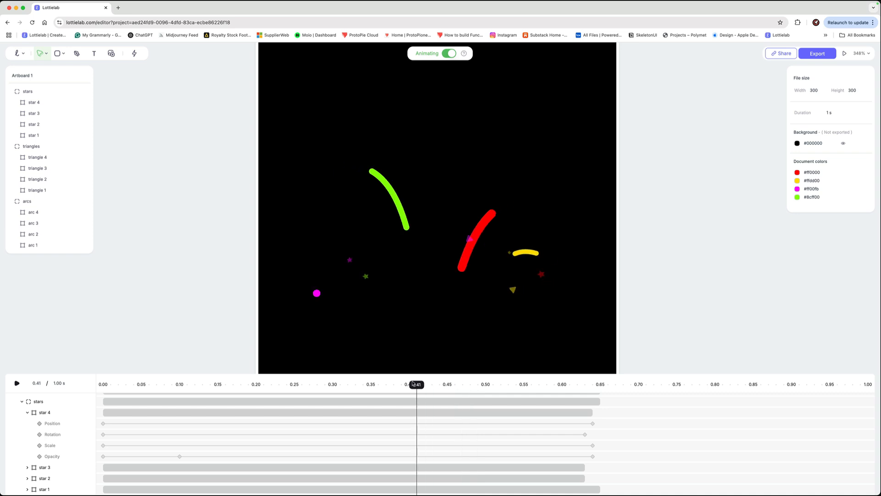
{"action": "left_click_drag", "start_coordinate": [417, 386], "coordinate": [101, 434]}
Collapse the stars group and expand the arcs group in the timeline to reach the individual arc tracks.
{"action": "left_click", "coordinate": [22, 402]}
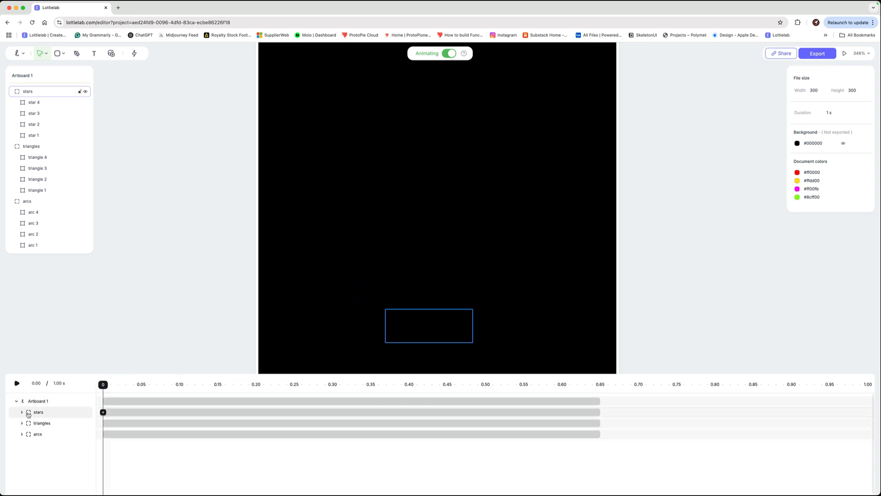
{"action": "left_click", "coordinate": [46, 434]}
{"action": "left_click", "coordinate": [22, 434]}
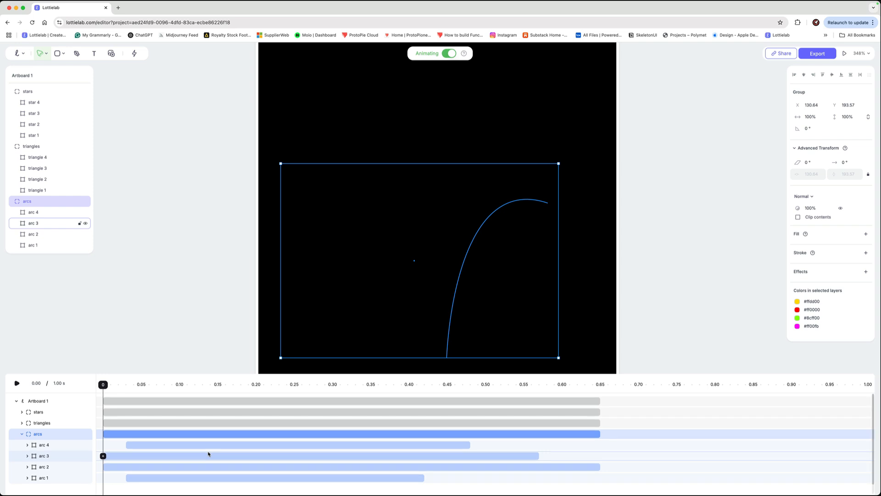
{"action": "scroll", "coordinate": [208, 456], "scroll_direction": "down", "scroll_amount": 1}
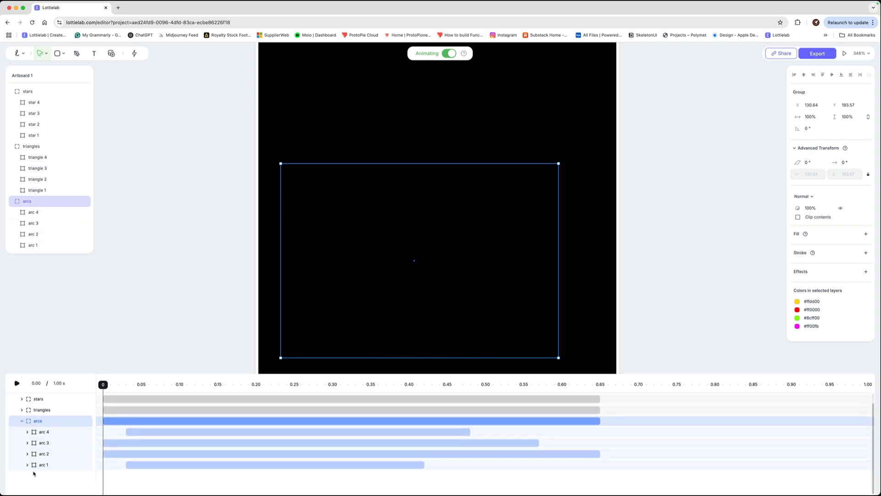
Keyframe arc 1's stroke width at 6 at 0.03 s and 2 at 0.42 s.
{"action": "left_click", "coordinate": [47, 467]}
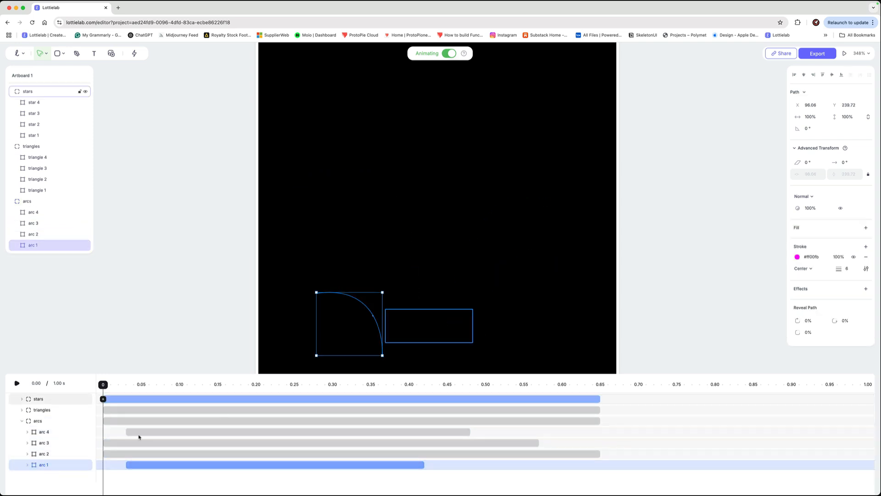
{"action": "left_click_drag", "start_coordinate": [103, 385], "coordinate": [133, 410]}
{"action": "left_click", "coordinate": [25, 467]}
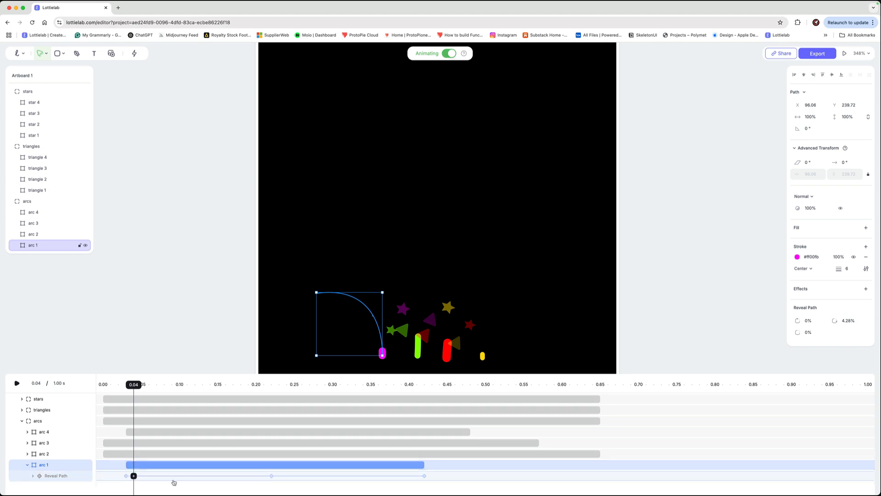
{"action": "left_click_drag", "start_coordinate": [130, 388], "coordinate": [122, 390]}
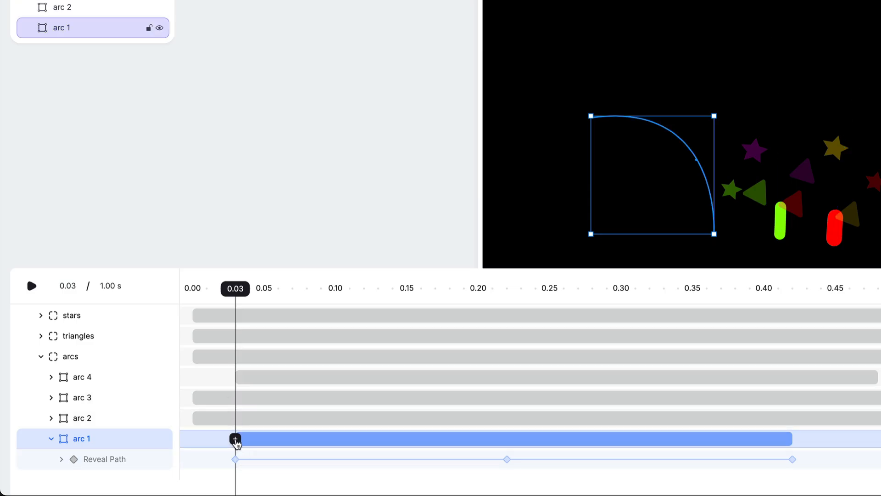
{"action": "left_click", "coordinate": [235, 440]}
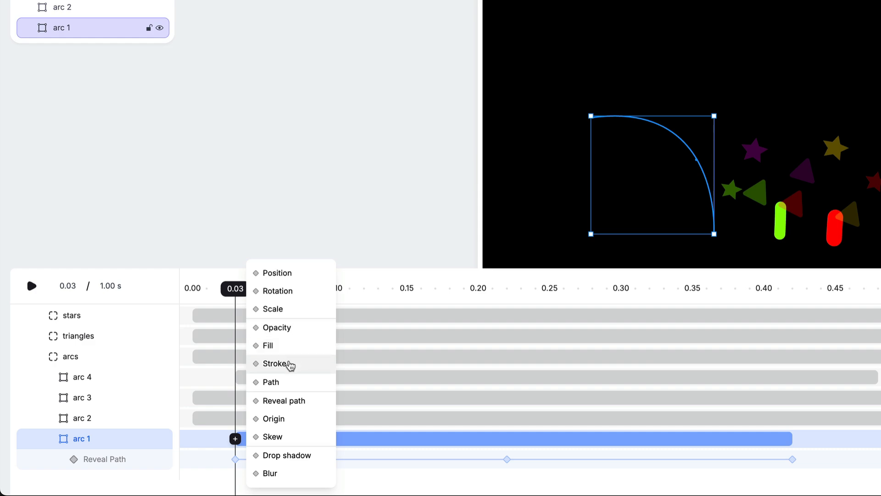
{"action": "left_click", "coordinate": [290, 364]}
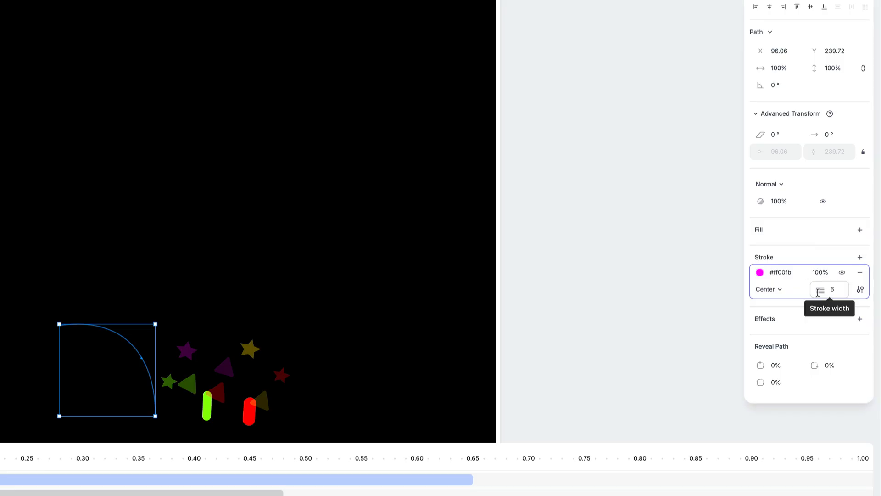
{"action": "left_click_drag", "start_coordinate": [126, 384], "coordinate": [134, 385]}
{"action": "left_click_drag", "start_coordinate": [5, 485], "coordinate": [216, 485]}
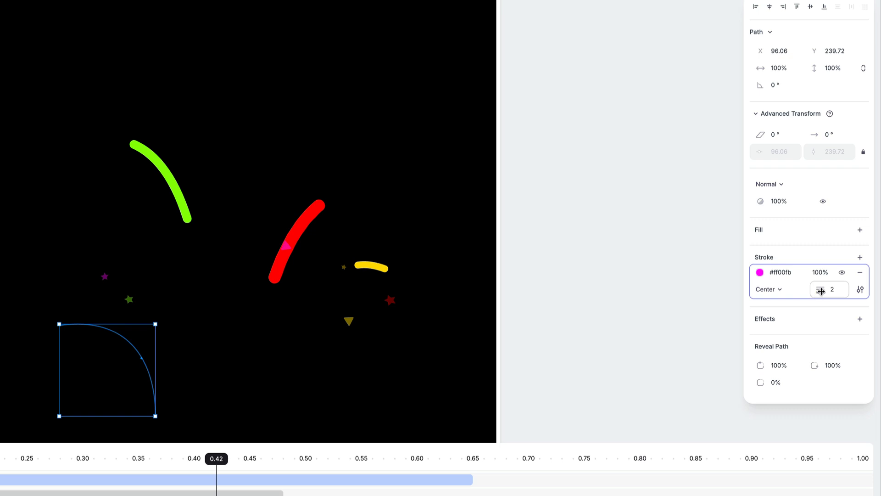
{"action": "mouse_move", "coordinate": [216, 460]}
{"action": "left_mouse_down"}
{"action": "mouse_move", "coordinate": [0, 460]}
{"action": "mouse_move", "coordinate": [175, 476]}
{"action": "mouse_move", "coordinate": [0, 476]}
{"action": "left_mouse_up"}
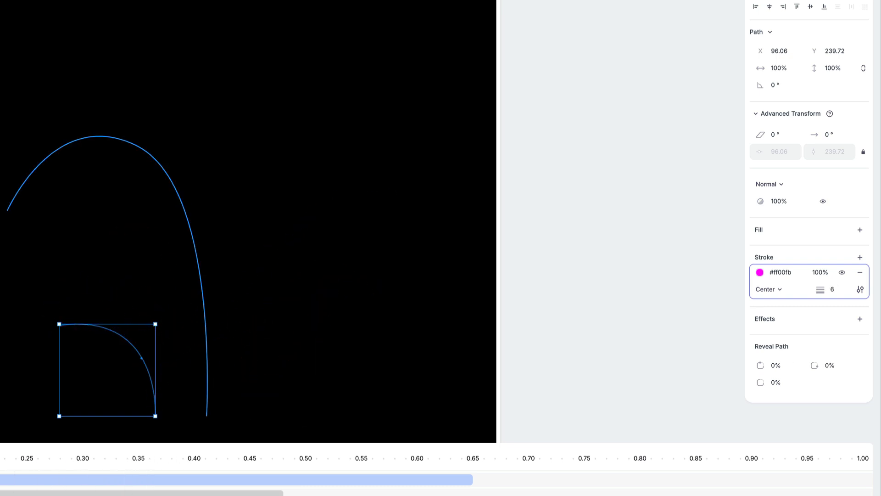
Keyframe arc 2's stroke width from 5 at 0 s to 3 at 0.65 s, and remove the stray stroke keyframe at 0.24 s.
{"action": "left_click", "coordinate": [44, 435]}
{"action": "left_click", "coordinate": [27, 435]}
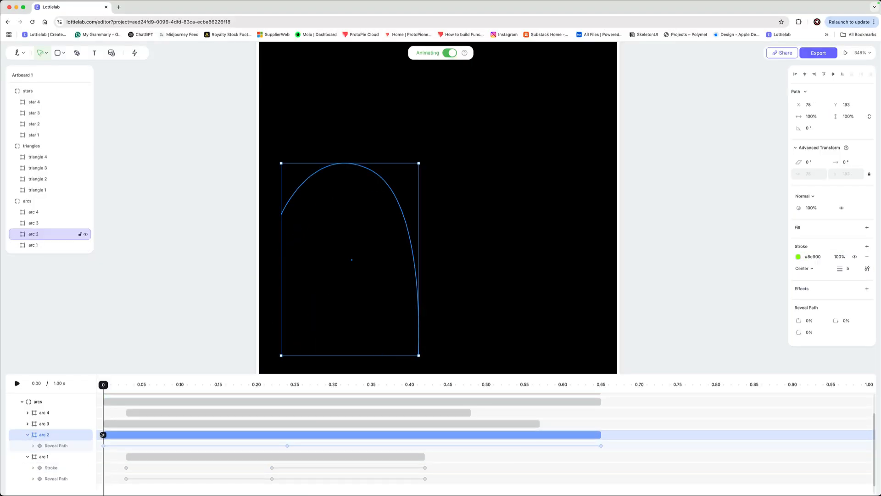
{"action": "left_click", "coordinate": [103, 435]}
{"action": "left_click", "coordinate": [124, 425]}
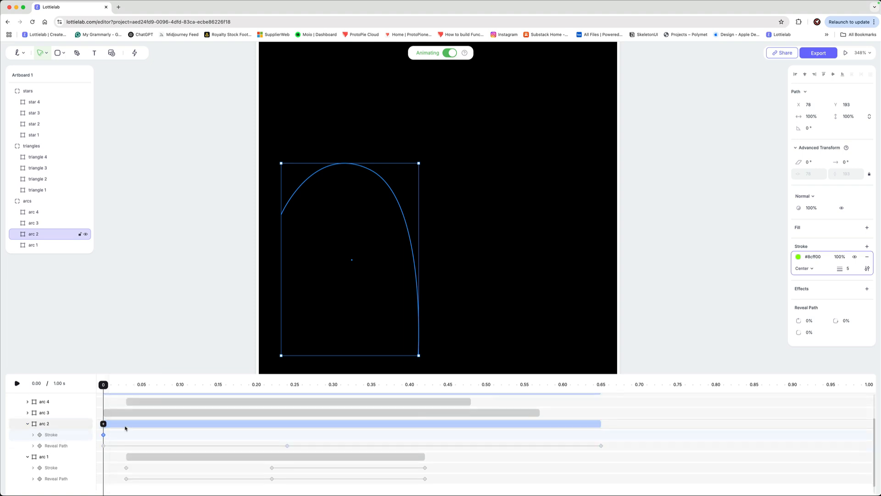
{"action": "left_click_drag", "start_coordinate": [103, 384], "coordinate": [601, 395]}
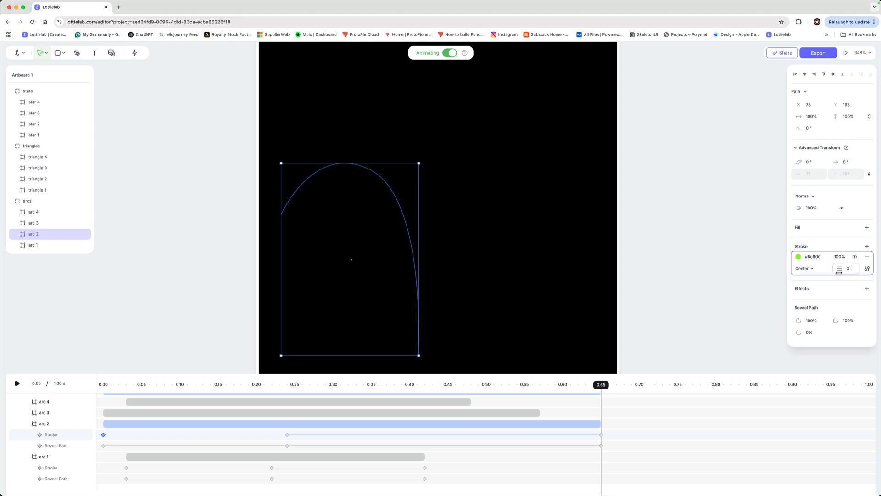
{"action": "left_click", "coordinate": [288, 435]}
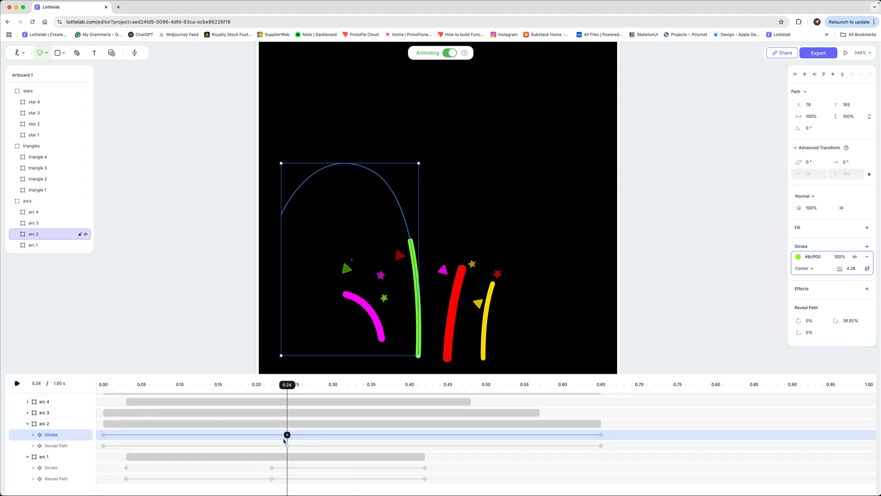
Remove arc 1's stray stroke keyframe at 0.22 s so the width tapers evenly between its first and last keyframes.
{"action": "left_click", "coordinate": [273, 468]}
{"action": "left_click", "coordinate": [65, 457]}
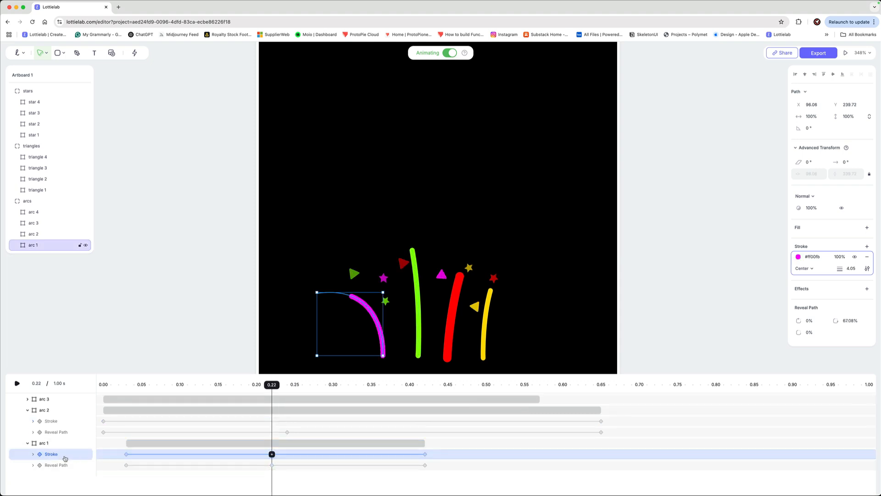
{"action": "mouse_move", "coordinate": [272, 385]}
{"action": "left_mouse_down"}
{"action": "mouse_move", "coordinate": [108, 407]}
{"action": "mouse_move", "coordinate": [287, 404]}
{"action": "mouse_move", "coordinate": [248, 404]}
{"action": "left_mouse_up"}
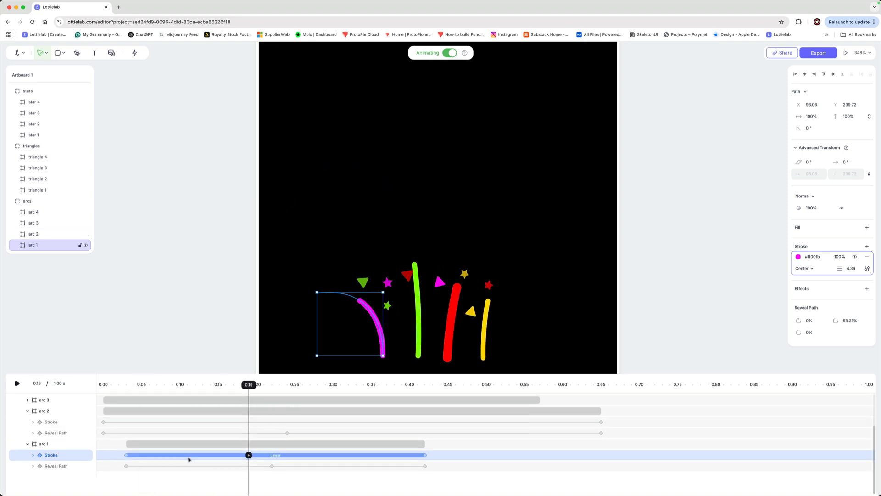
Collapse arc 2's tracks, and keyframe arc 3's stroke width at 7 at 0 s and 3 at 0.57 s.
{"action": "scroll", "coordinate": [189, 459], "scroll_direction": "up", "scroll_amount": 2}
{"action": "left_click", "coordinate": [28, 432]}
{"action": "left_click", "coordinate": [28, 421]}
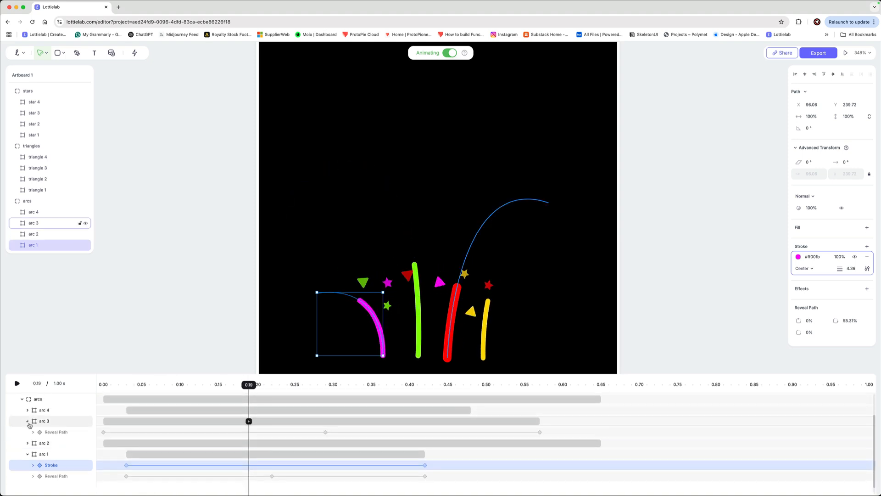
{"action": "left_click_drag", "start_coordinate": [142, 385], "coordinate": [103, 384]}
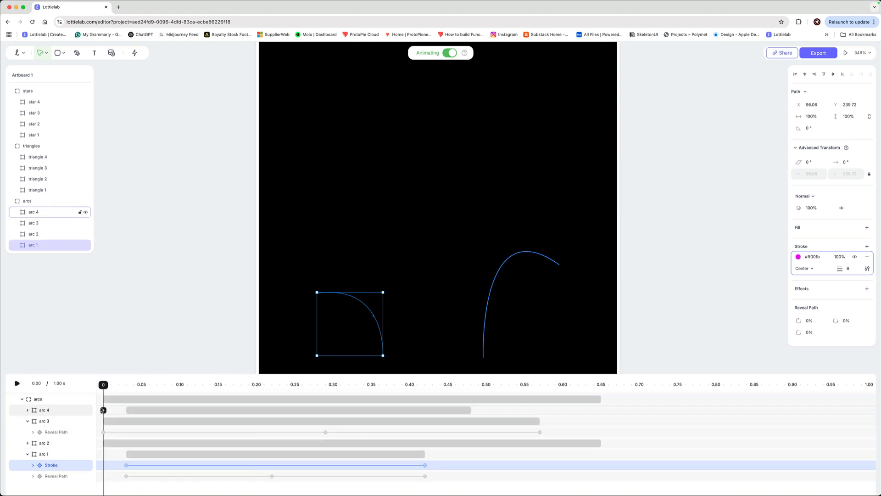
{"action": "left_click", "coordinate": [103, 421]}
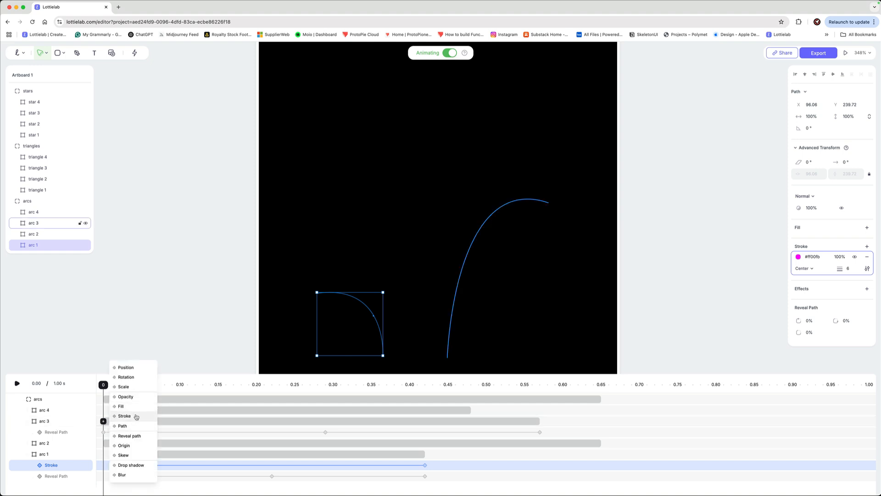
{"action": "left_click", "coordinate": [136, 416]}
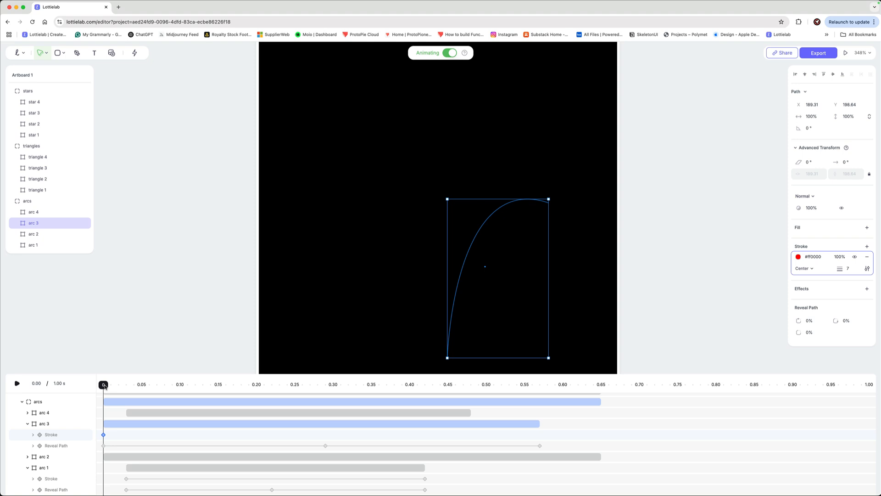
{"action": "left_click_drag", "start_coordinate": [104, 386], "coordinate": [536, 391]}
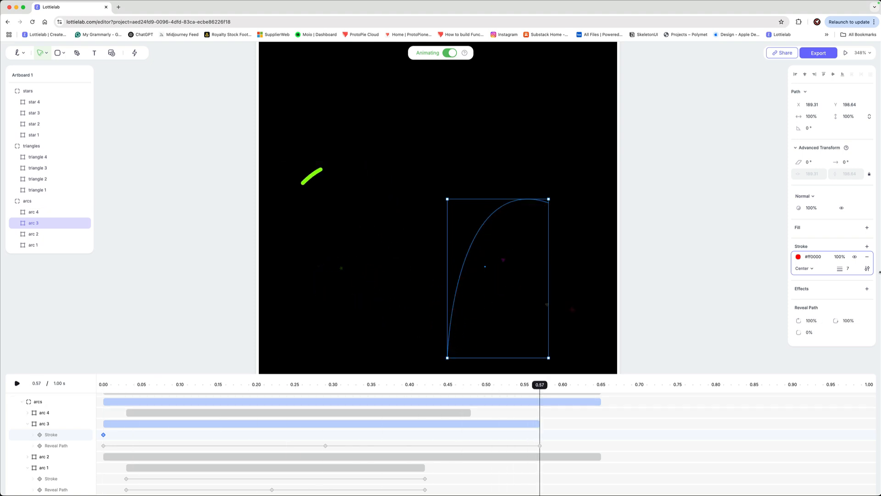
{"action": "left_click_drag", "start_coordinate": [842, 270], "coordinate": [840, 271]}
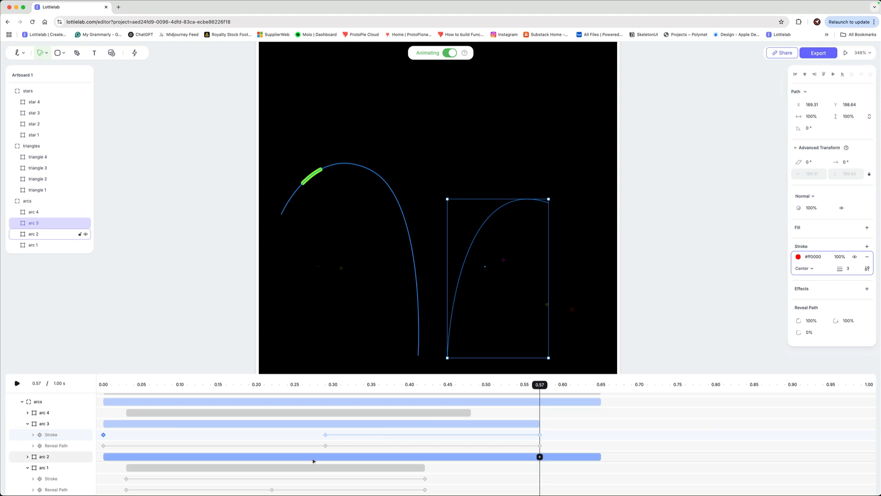
Remove arc 3's stray stroke keyframe at 0.29 s and collapse arc 3's tracks.
{"action": "left_click_drag", "start_coordinate": [542, 386], "coordinate": [113, 421]}
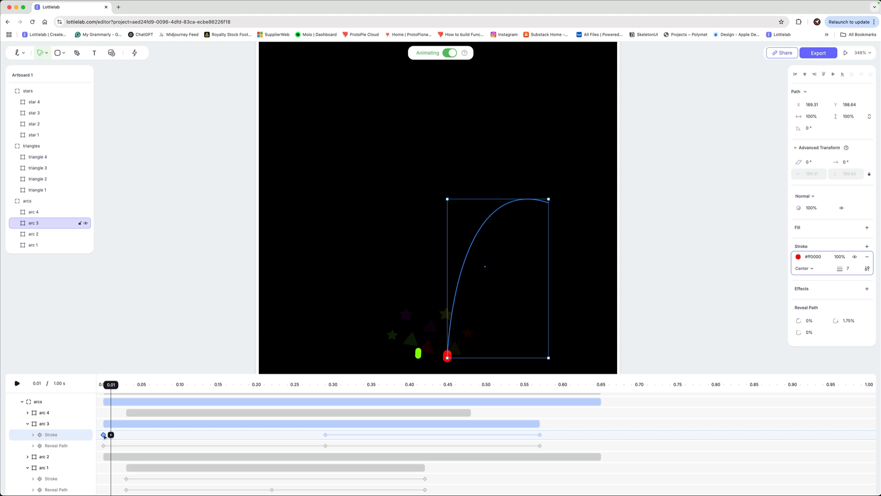
{"action": "left_click", "coordinate": [104, 435]}
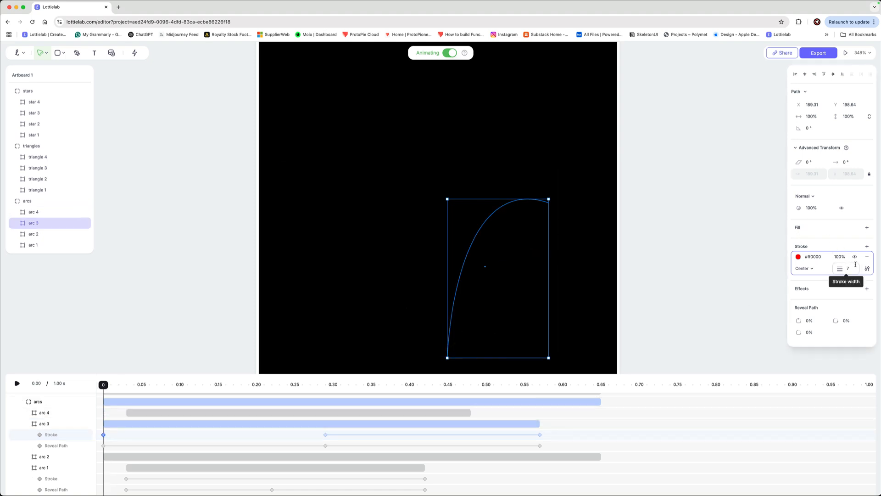
{"action": "left_click", "coordinate": [327, 386]}
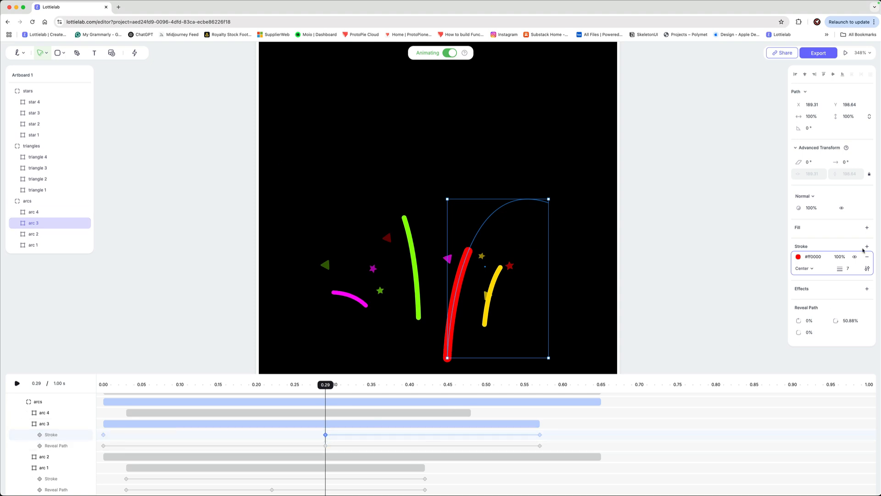
{"action": "mouse_move", "coordinate": [324, 385]}
{"action": "left_mouse_down"}
{"action": "mouse_move", "coordinate": [157, 393]}
{"action": "mouse_move", "coordinate": [316, 394]}
{"action": "mouse_move", "coordinate": [241, 394]}
{"action": "left_mouse_up"}
{"action": "left_click", "coordinate": [325, 436]}
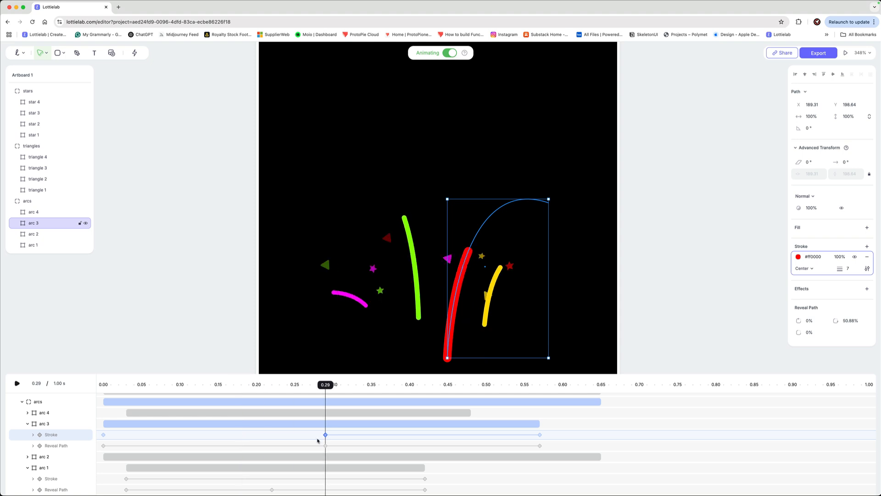
{"action": "key", "text": "Delete"}
{"action": "left_click_drag", "start_coordinate": [121, 393], "coordinate": [165, 432]}
{"action": "left_click", "coordinate": [28, 423]}
Keyframe arc 4's stroke width at 4 at 0.03 s and 1 at 0.48 s, and remove the stray stroke keyframe at 0.24 s.
{"action": "left_click", "coordinate": [132, 414]}
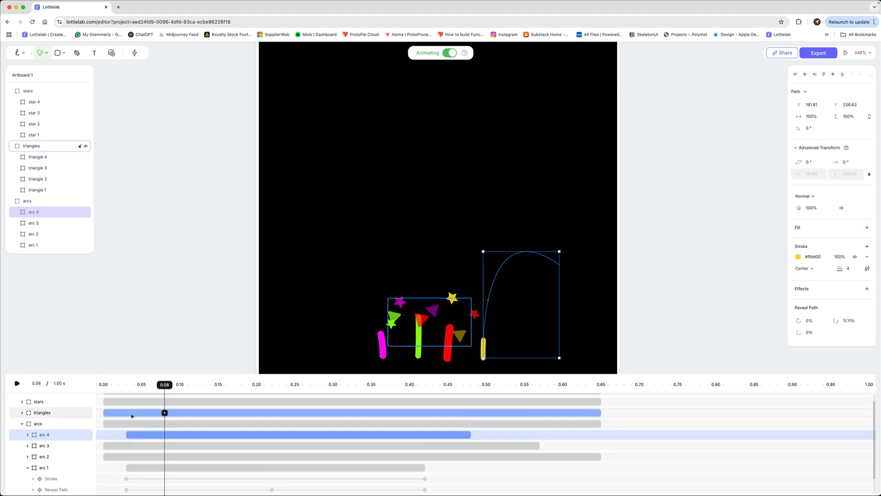
{"action": "left_click_drag", "start_coordinate": [151, 386], "coordinate": [134, 389]}
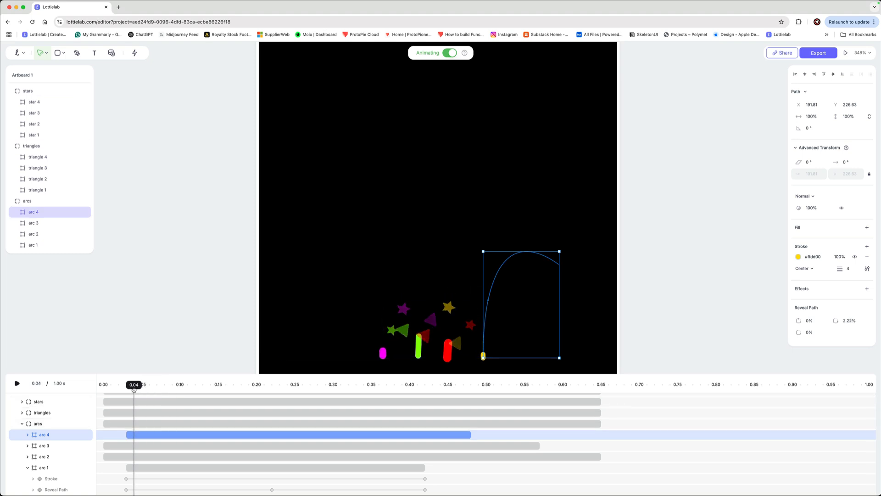
{"action": "left_click", "coordinate": [28, 435]}
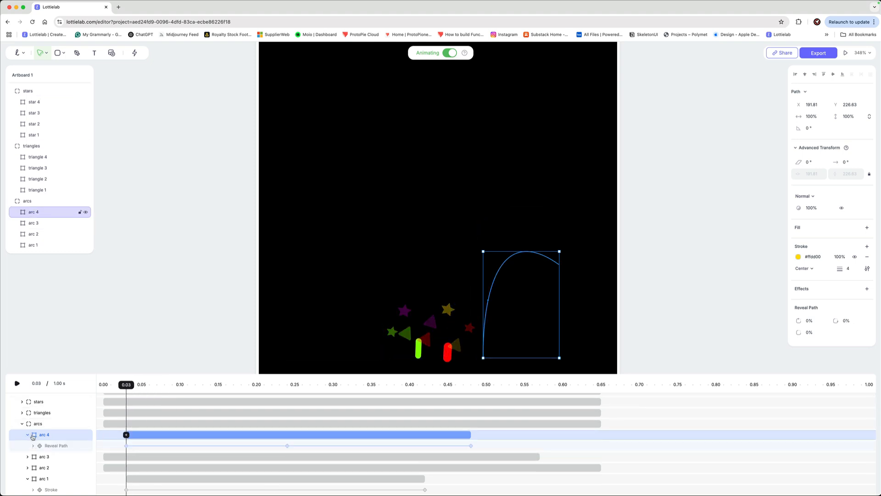
{"action": "left_click", "coordinate": [126, 435]}
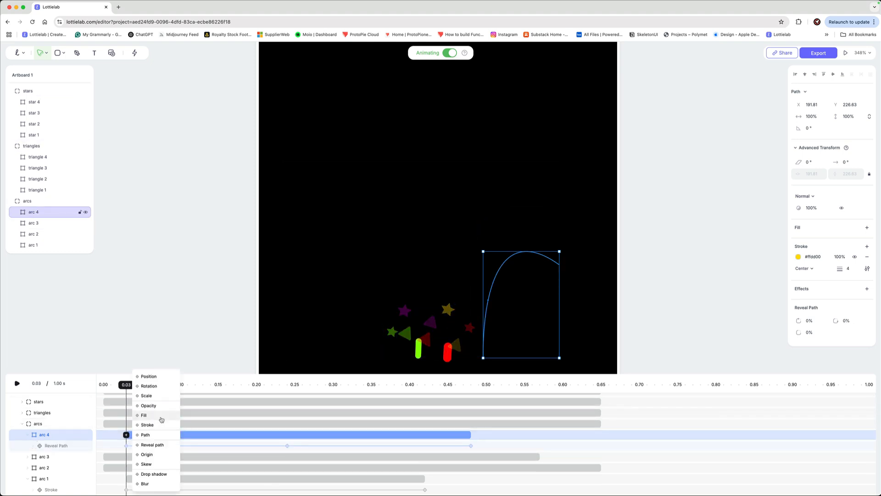
{"action": "left_click", "coordinate": [148, 425]}
{"action": "left_click_drag", "start_coordinate": [126, 385], "coordinate": [470, 385]}
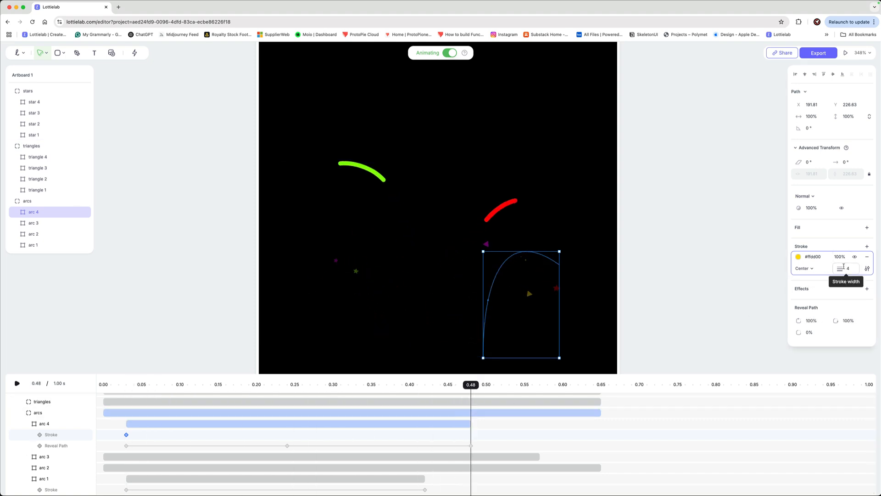
{"action": "left_click_drag", "start_coordinate": [844, 266], "coordinate": [827, 266]}
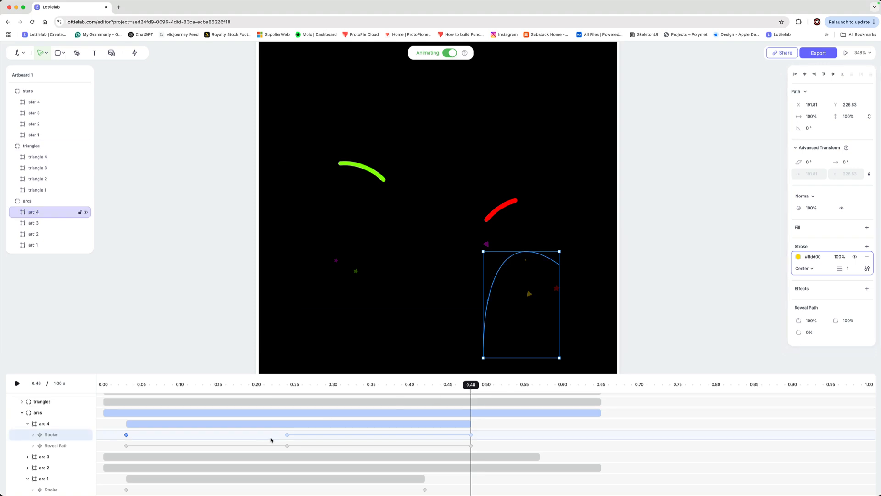
{"action": "left_click", "coordinate": [288, 435]}
{"action": "key", "text": "BackSpace"}
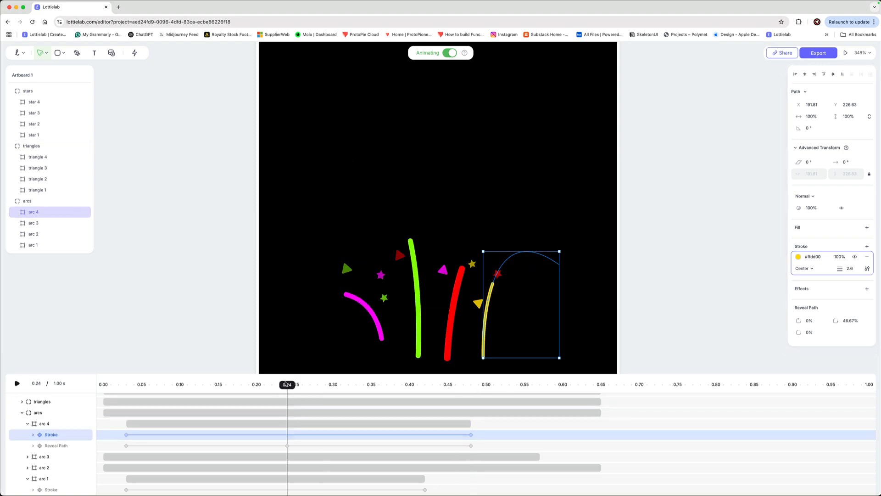
Play the animation from the start to check the tapering arcs, and collapse the arcs group's timeline tracks.
{"action": "left_click_drag", "start_coordinate": [288, 384], "coordinate": [98, 400]}
{"action": "key", "text": "space"}
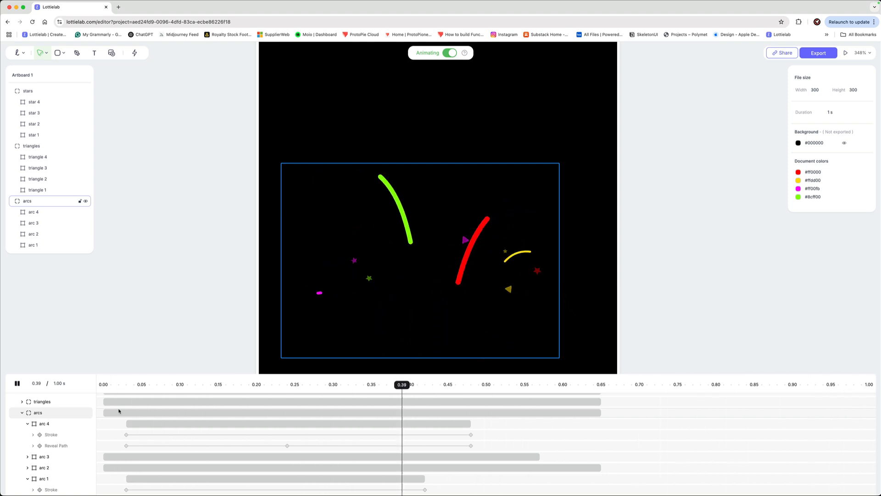
{"action": "key", "text": "space"}
{"action": "scroll", "coordinate": [68, 441], "scroll_direction": "up", "scroll_amount": 1}
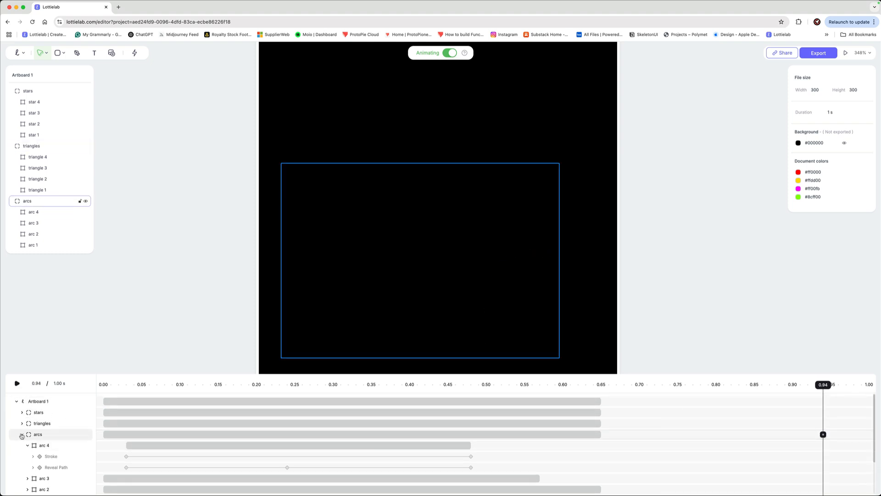
{"action": "left_click", "coordinate": [22, 434]}
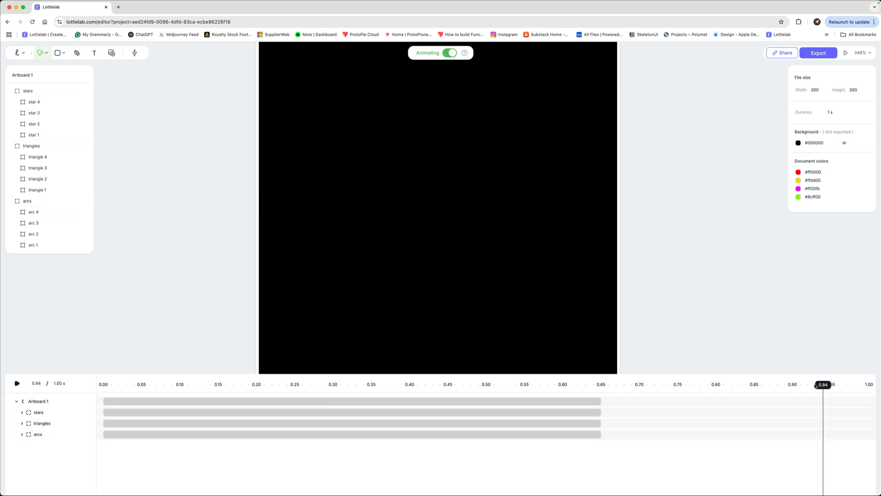
Stretch the whole artboard's animation to a duration of 0.83 s and play it from the start.
{"action": "left_click", "coordinate": [42, 403]}
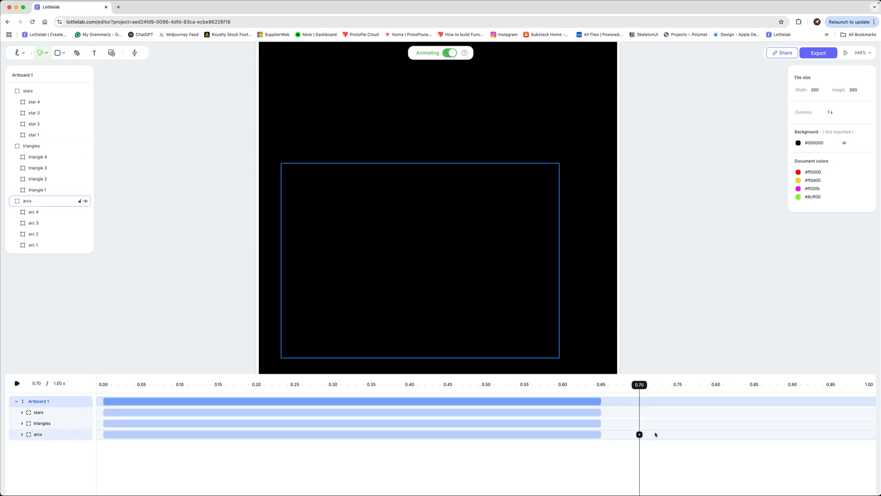
{"action": "left_click", "coordinate": [16, 403]}
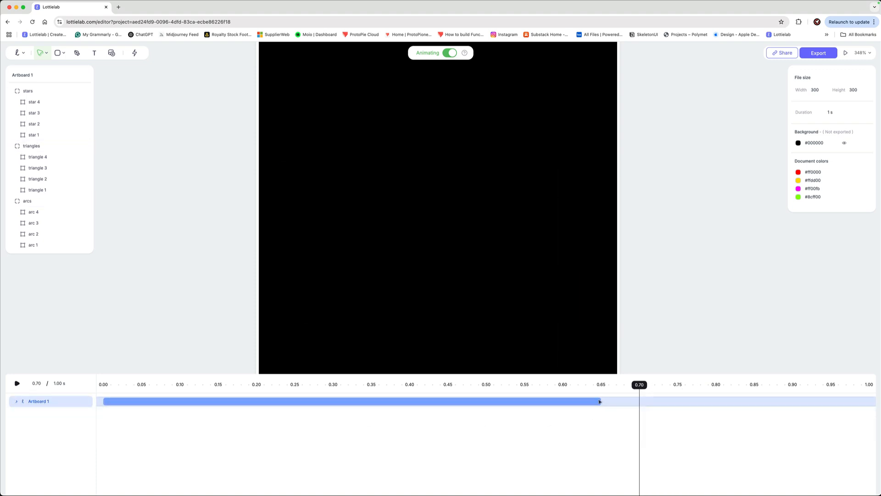
{"action": "left_click", "coordinate": [600, 402]}
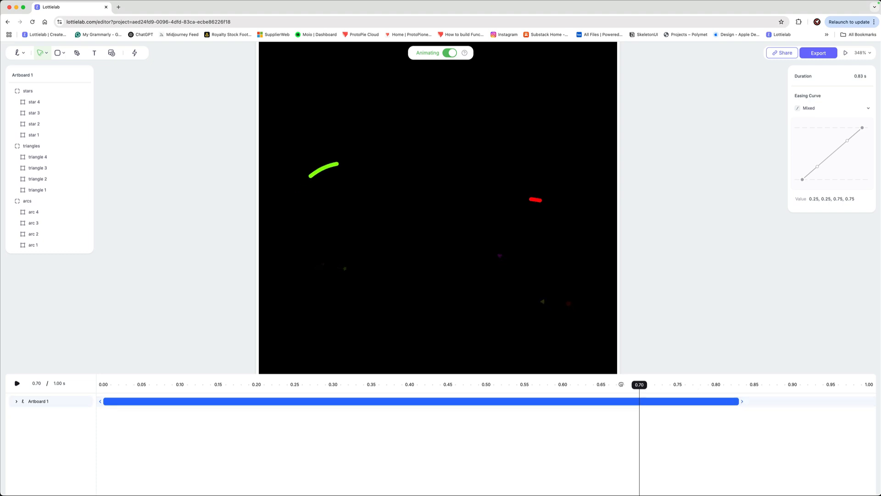
{"action": "left_click_drag", "start_coordinate": [622, 384], "coordinate": [90, 399]}
{"action": "key", "text": "space"}
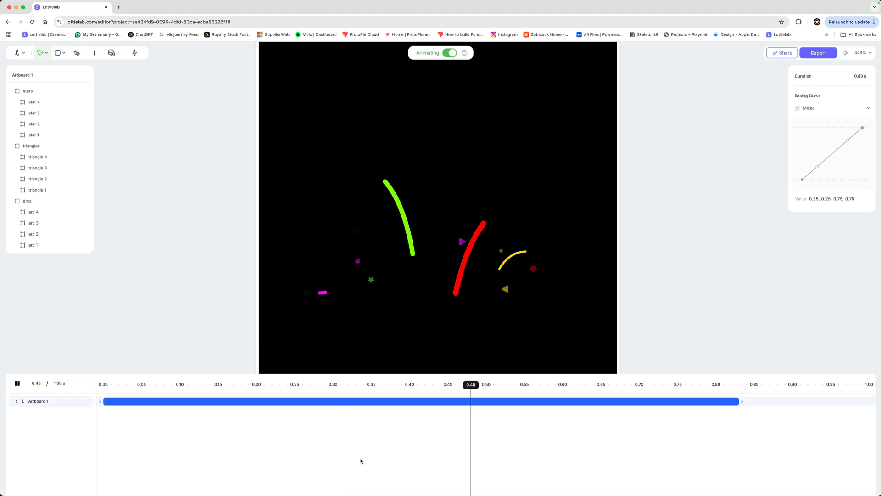
{"action": "key", "text": "space"}
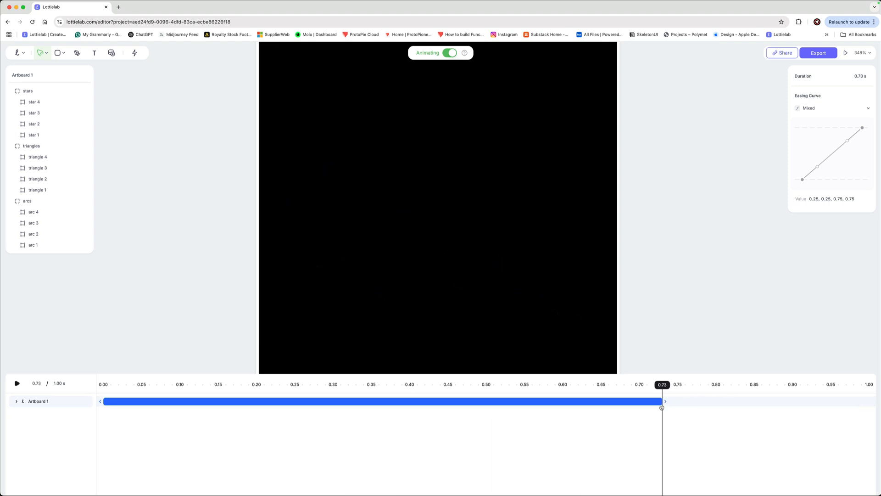
Shorten the whole artboard's animation to 0.65 s and play it from the start.
{"action": "left_click_drag", "start_coordinate": [662, 407], "coordinate": [606, 409]}
{"action": "left_click_drag", "start_coordinate": [527, 385], "coordinate": [54, 402]}
{"action": "key", "text": "space"}
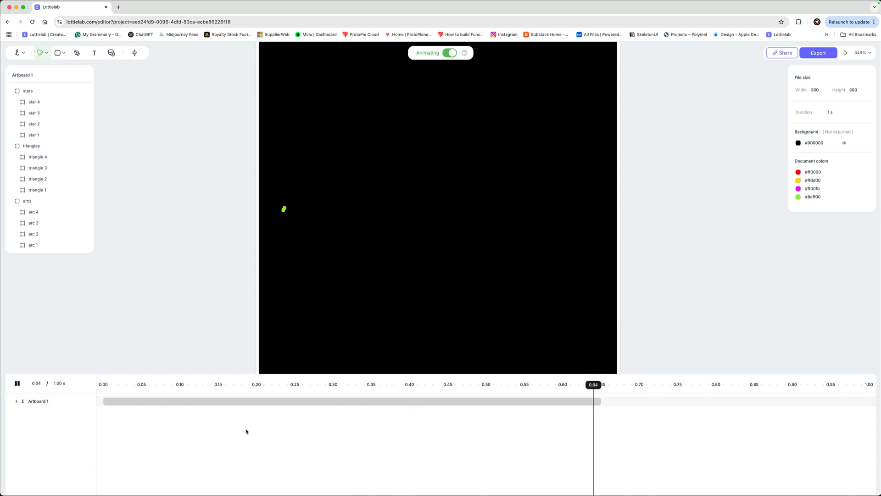
{"action": "key", "text": "space"}
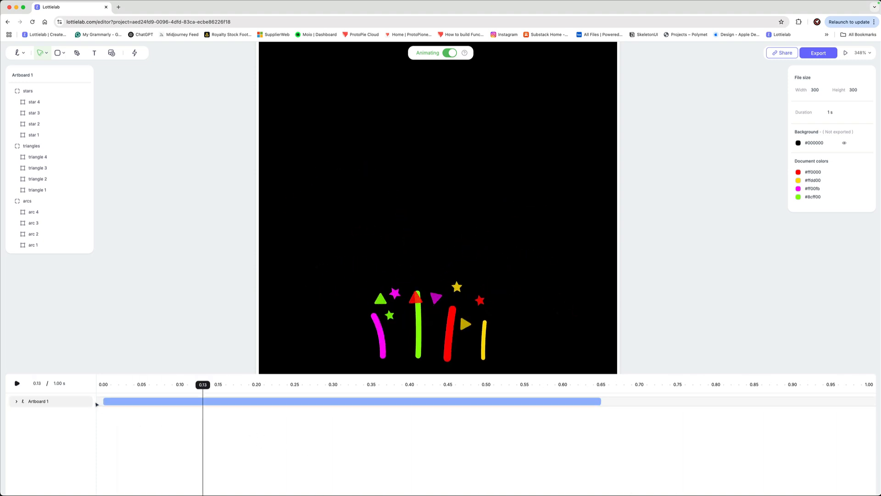
Expand the artboard's timeline tracks, and collapse the stars, triangles and arcs groups in the layer list.
{"action": "left_click", "coordinate": [17, 401]}
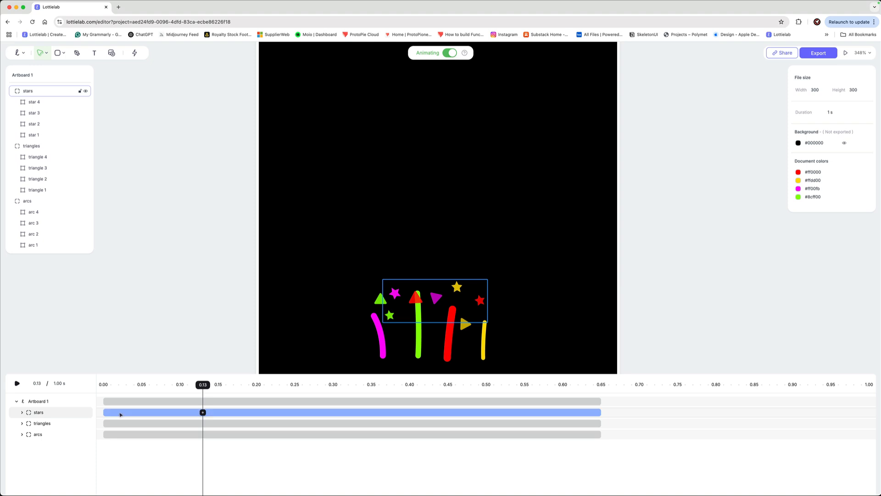
{"action": "left_click", "coordinate": [114, 413]}
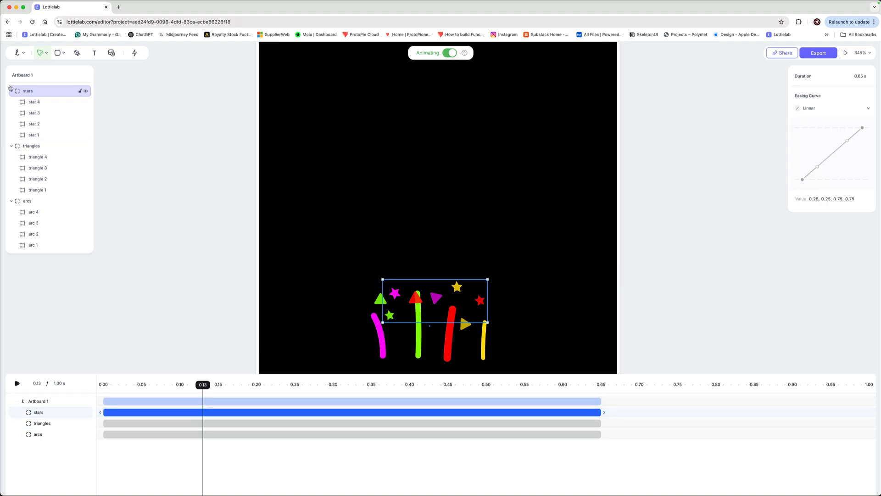
{"action": "left_click", "coordinate": [11, 91]}
{"action": "left_click", "coordinate": [31, 102]}
{"action": "left_click", "coordinate": [11, 102]}
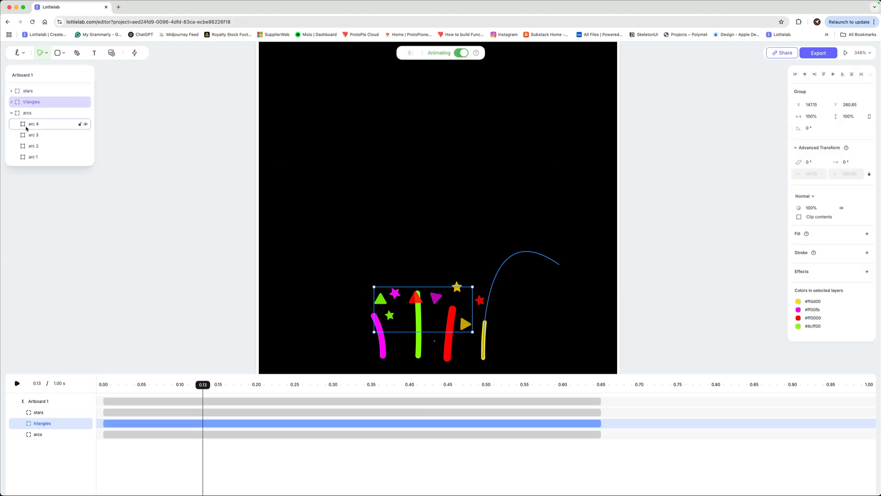
{"action": "left_click", "coordinate": [11, 113]}
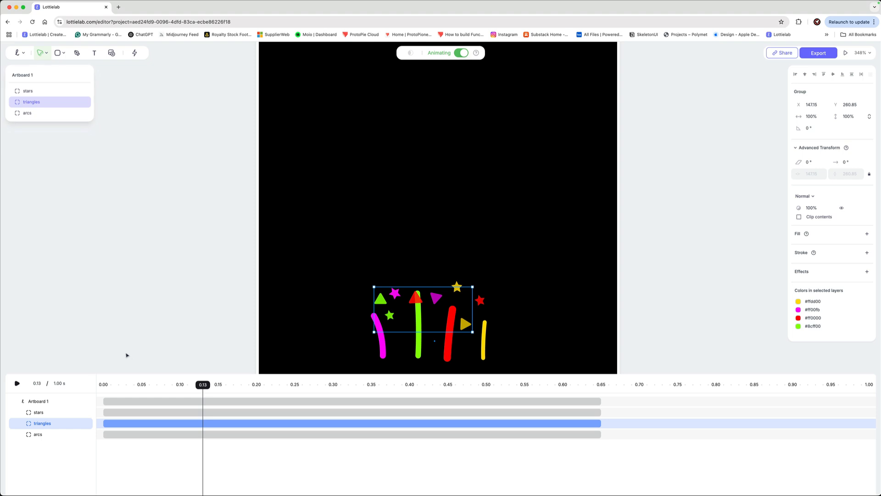
Extend the stars group's animation to 0.85 s, and play and scrub through the result.
{"action": "left_click", "coordinate": [111, 413]}
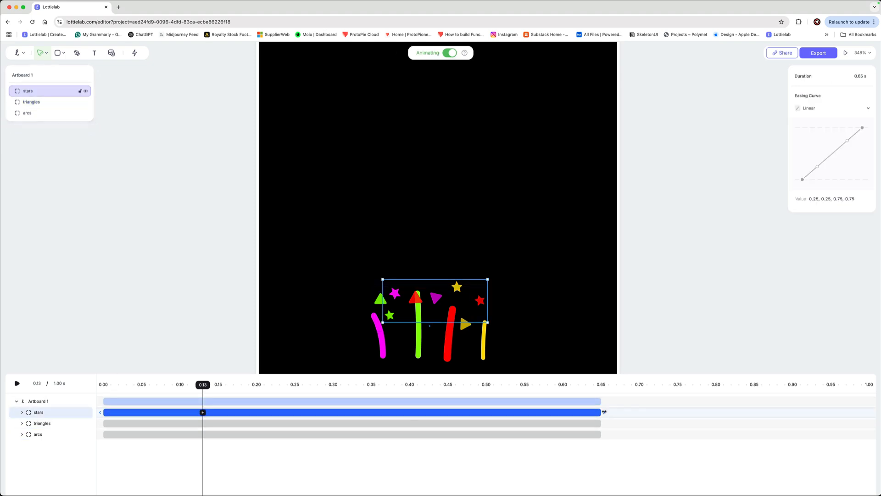
{"action": "left_click_drag", "start_coordinate": [605, 412], "coordinate": [759, 413]}
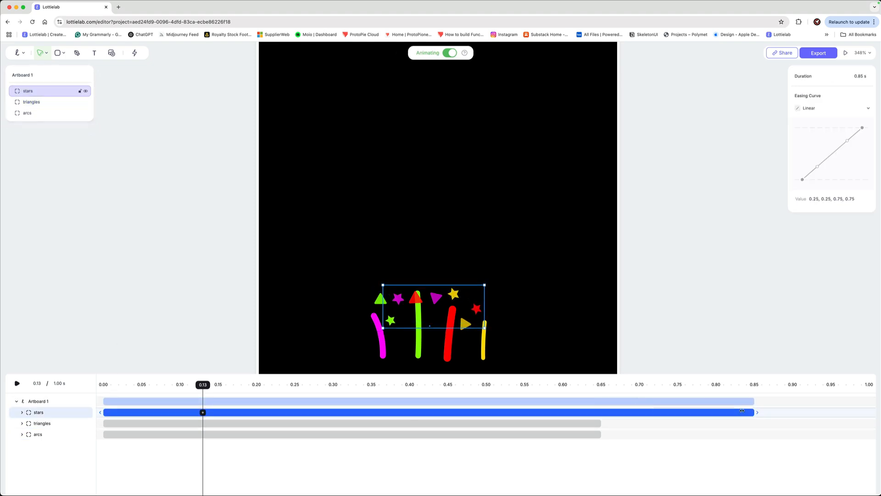
{"action": "left_click", "coordinate": [171, 346]}
{"action": "key", "text": "space"}
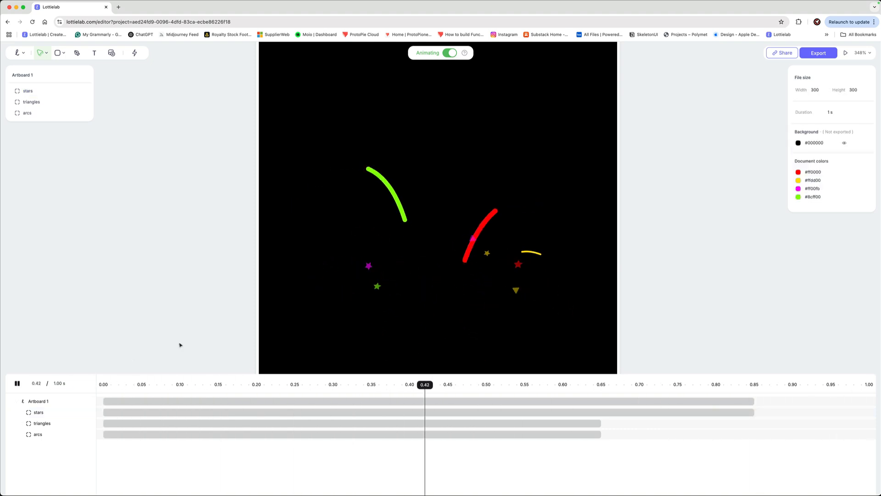
{"action": "key", "text": "space"}
{"action": "left_click_drag", "start_coordinate": [461, 381], "coordinate": [538, 393]}
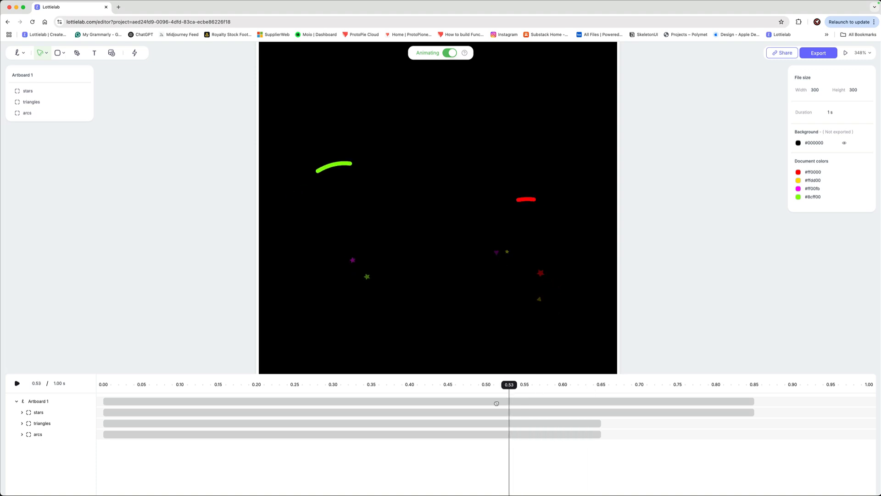
{"action": "left_click_drag", "start_coordinate": [497, 403], "coordinate": [112, 440]}
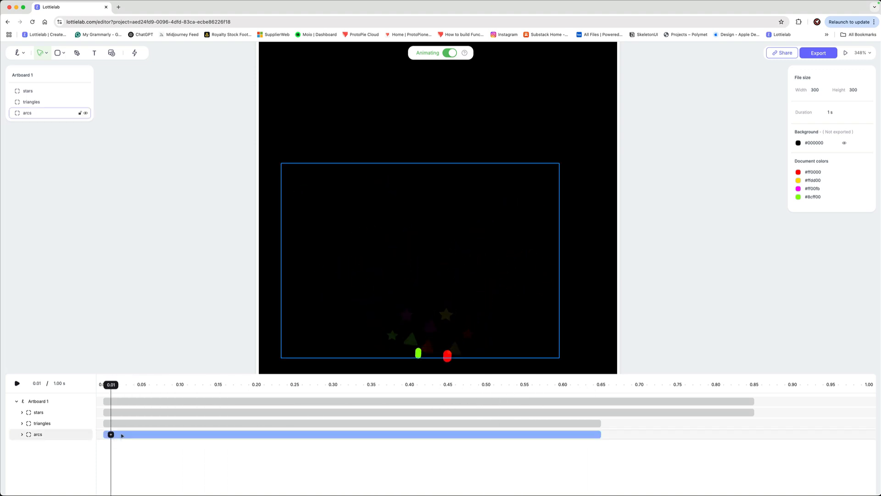
Shorten the triangles group's animation to 0.51 s.
{"action": "left_click", "coordinate": [117, 427]}
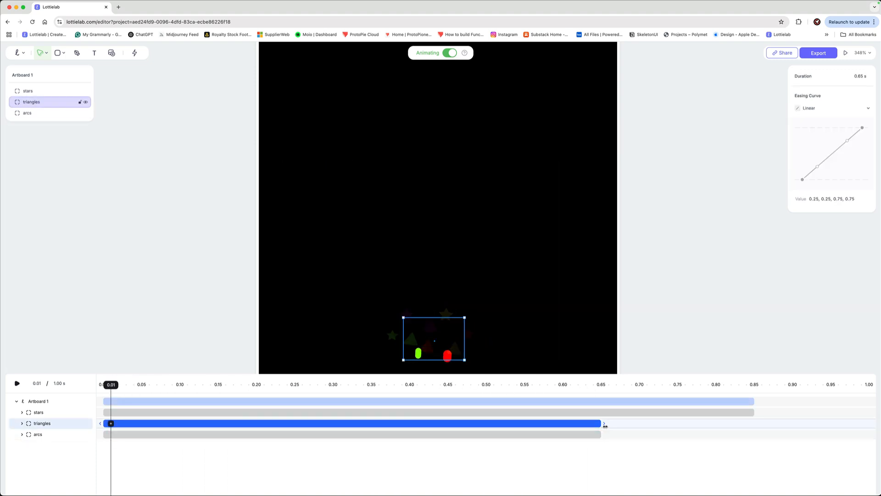
{"action": "left_click_drag", "start_coordinate": [602, 424], "coordinate": [530, 429]}
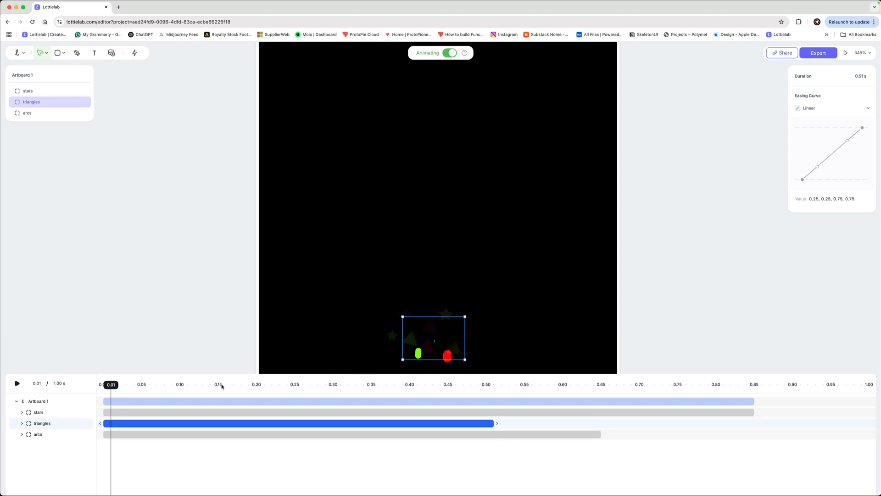
{"action": "mouse_move", "coordinate": [109, 385]}
{"action": "left_mouse_down"}
{"action": "mouse_move", "coordinate": [309, 385]}
{"action": "mouse_move", "coordinate": [118, 384]}
{"action": "left_mouse_up"}
{"action": "left_click", "coordinate": [560, 466]}
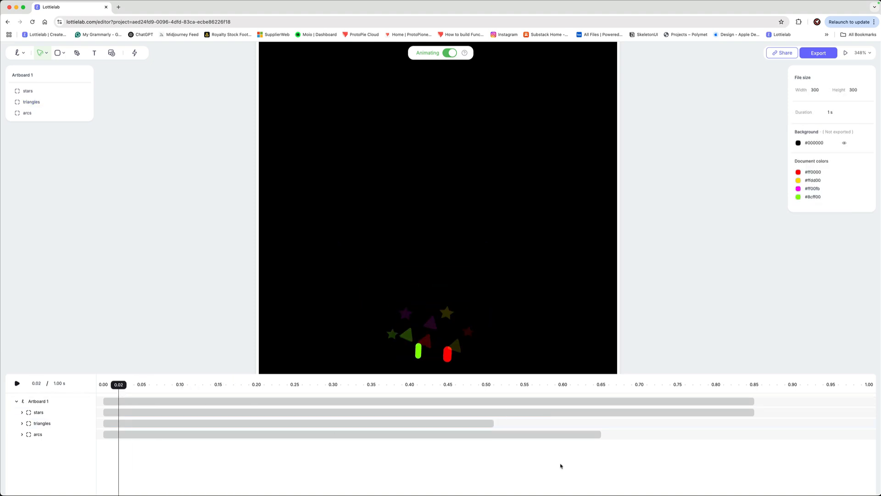
Extend the triangles group's animation to 0.73 s and the stars group's animation to 1 s.
{"action": "left_click", "coordinate": [494, 424]}
{"action": "left_click_drag", "start_coordinate": [497, 424], "coordinate": [524, 425]}
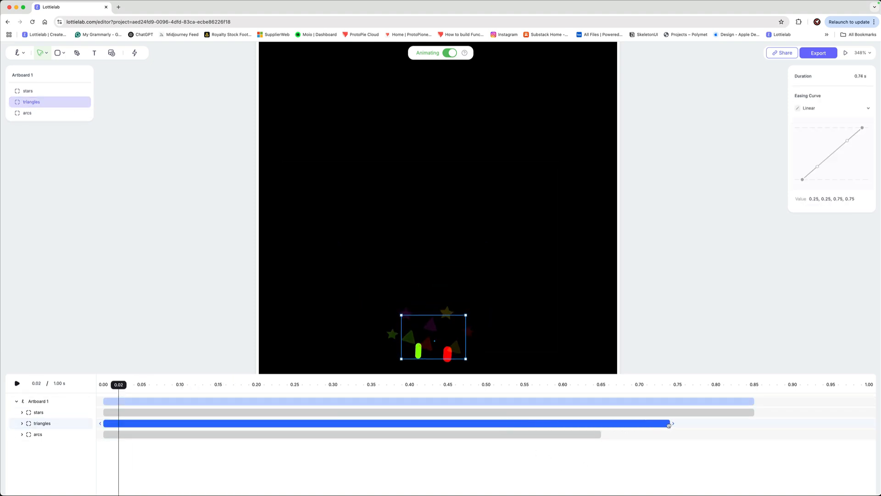
{"action": "left_click", "coordinate": [746, 412]}
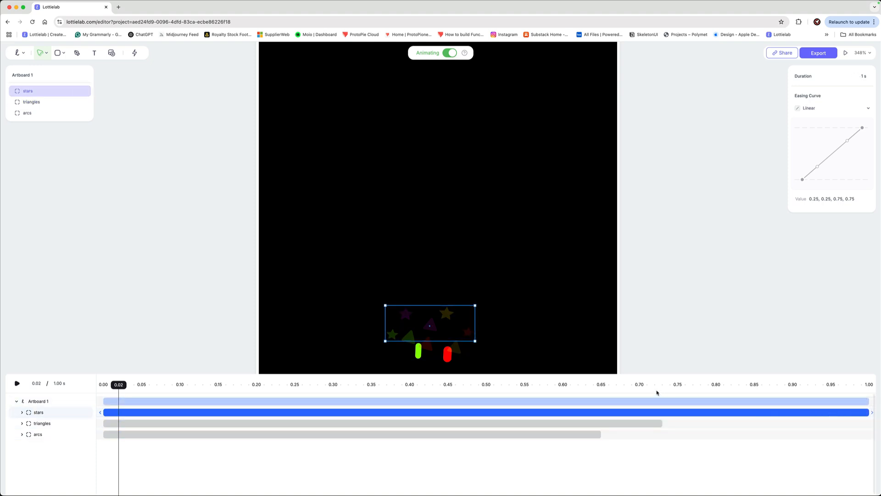
Play the animation with nothing selected and pause it partway to review the burst.
{"action": "key", "text": "space"}
{"action": "key", "text": "space"}
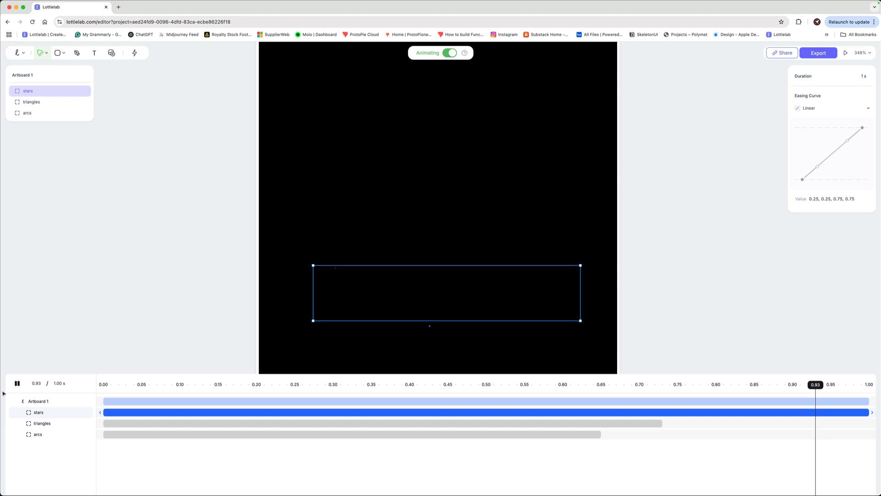
{"action": "key", "text": "Escape"}
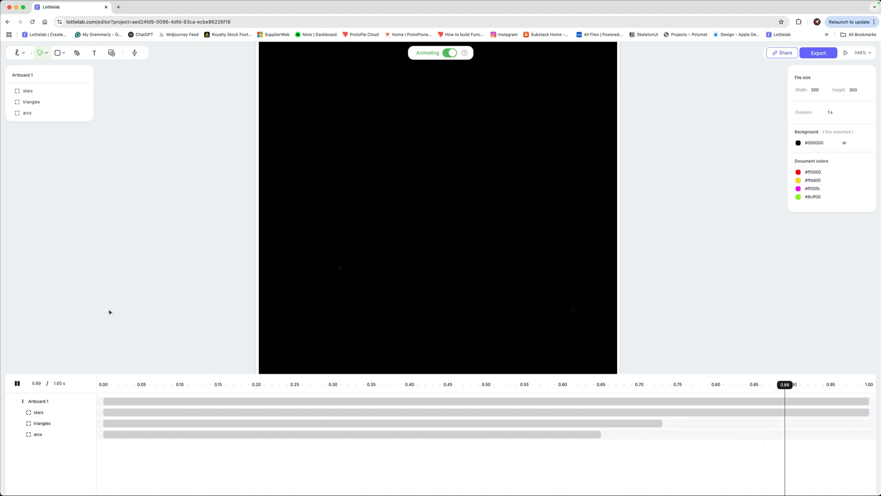
{"action": "key", "text": "space"}
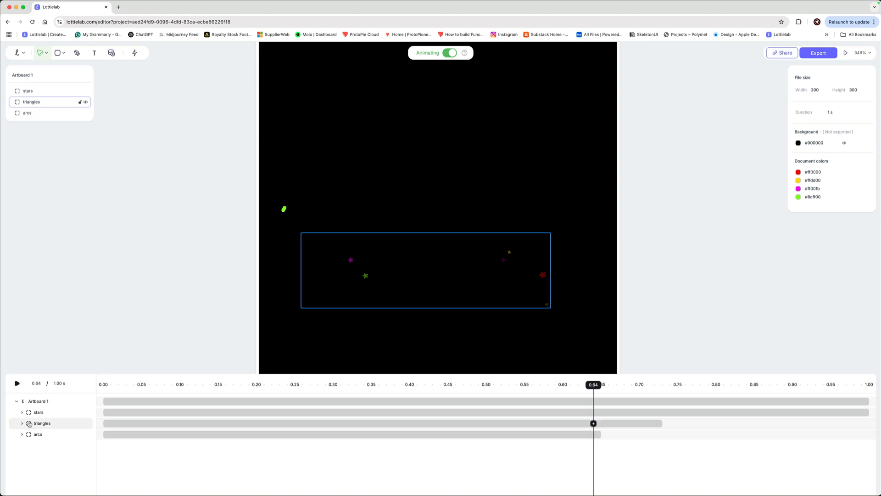
Expand the stars group in an enlarged timeline, and inspect the easing of star 4's position animation.
{"action": "left_click", "coordinate": [22, 412]}
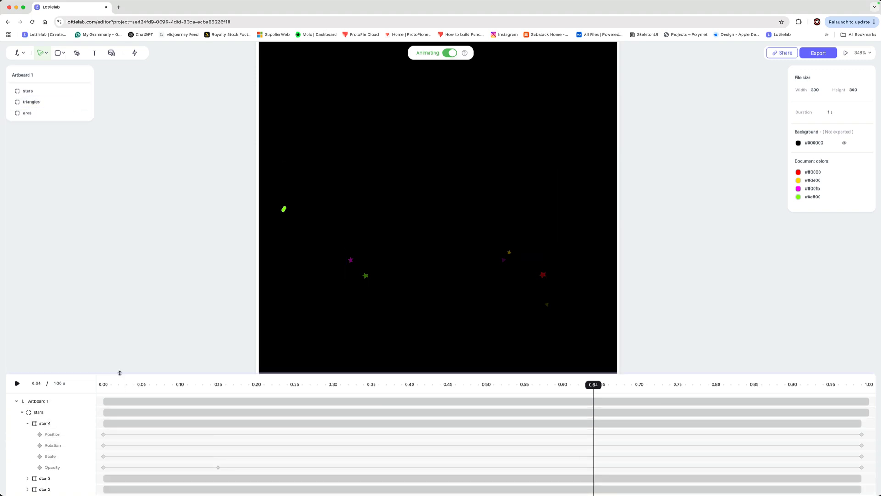
{"action": "left_click_drag", "start_coordinate": [120, 372], "coordinate": [120, 302]}
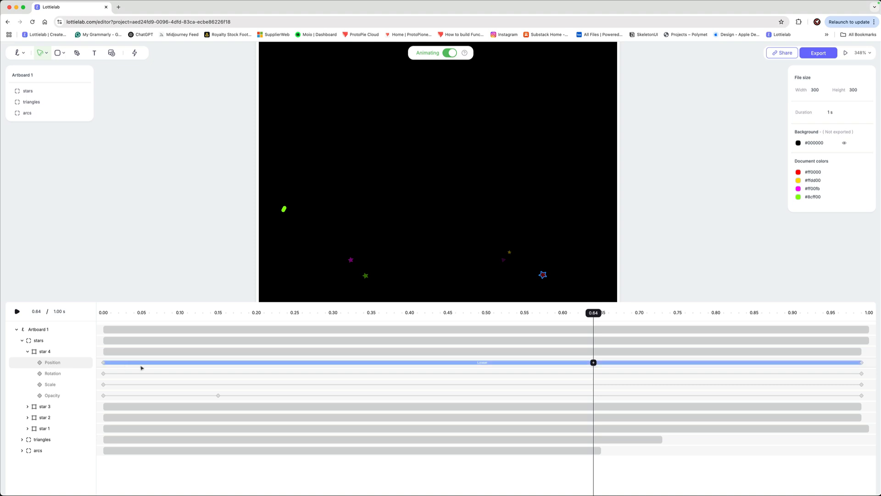
{"action": "left_click", "coordinate": [145, 364]}
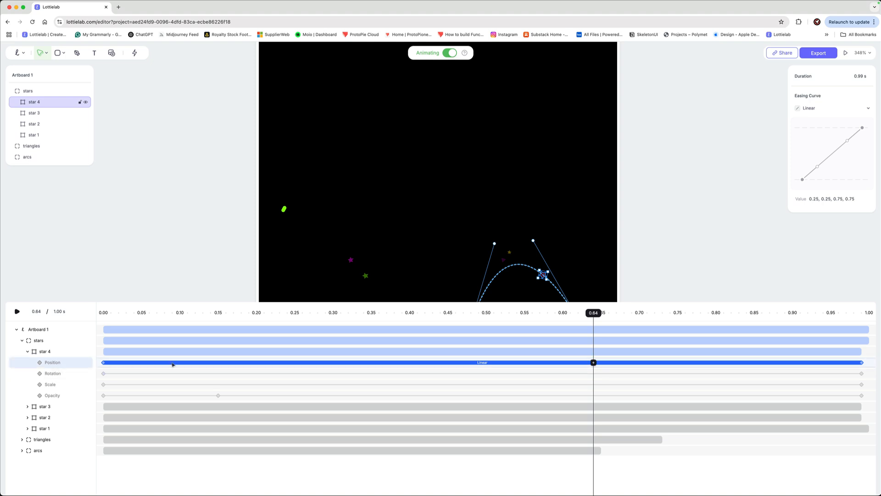
{"action": "left_click", "coordinate": [27, 353]}
Set the easing of arc 1's first reveal path segment to Slow Down, and check its second segment.
{"action": "left_click", "coordinate": [22, 407]}
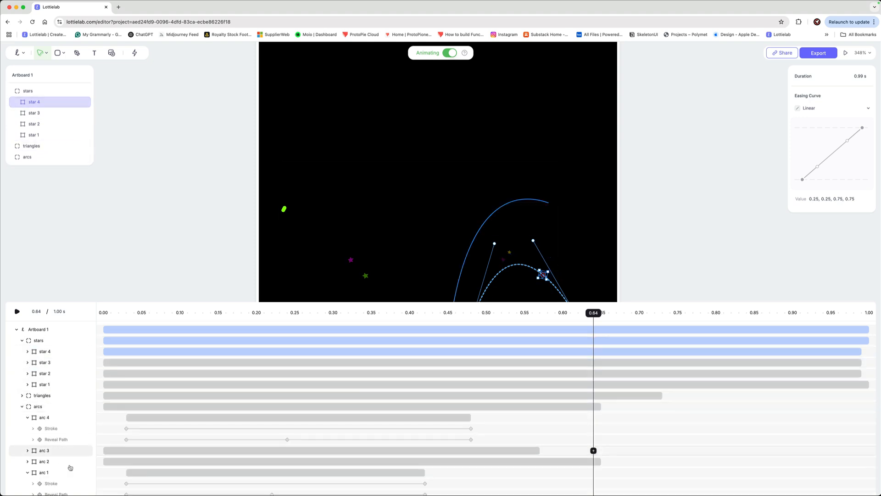
{"action": "scroll", "coordinate": [71, 447], "scroll_direction": "down", "scroll_amount": 1}
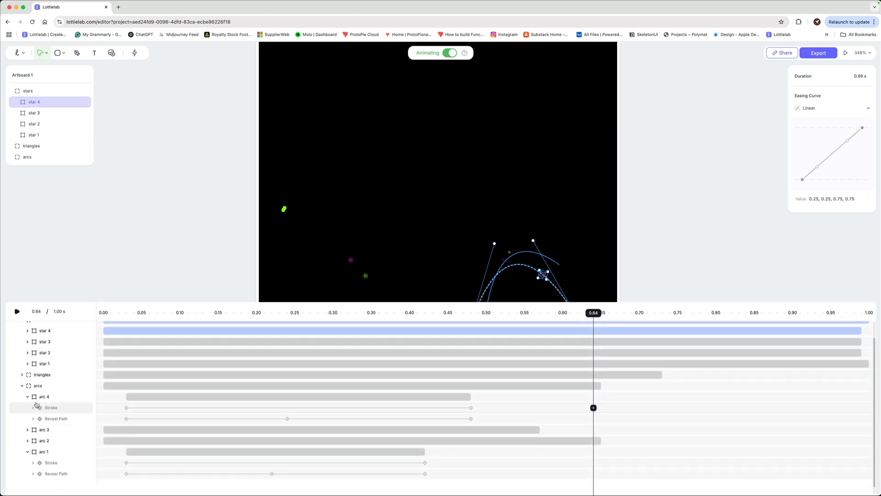
{"action": "left_click", "coordinate": [28, 397]}
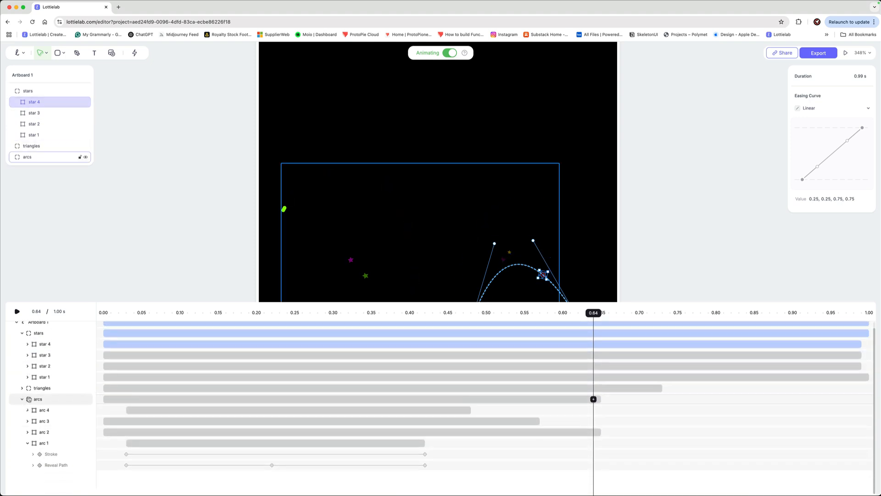
{"action": "left_click", "coordinate": [61, 466]}
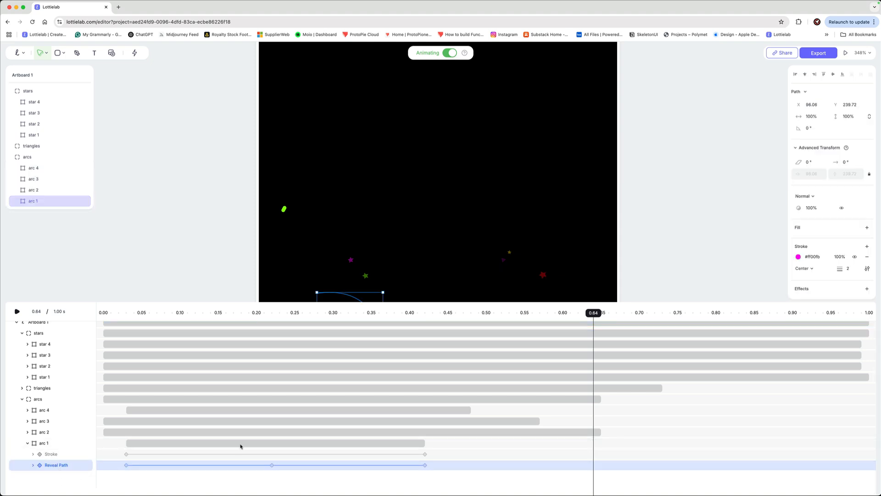
{"action": "left_click", "coordinate": [202, 465]}
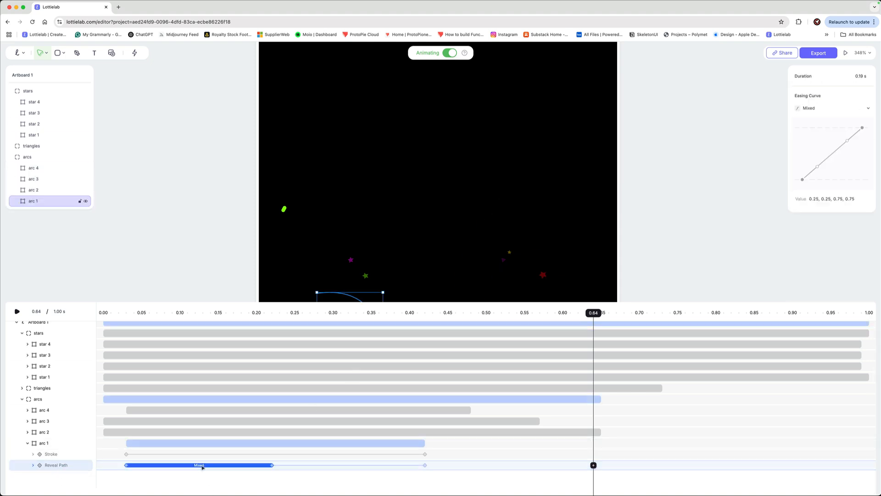
{"action": "left_click", "coordinate": [809, 109]}
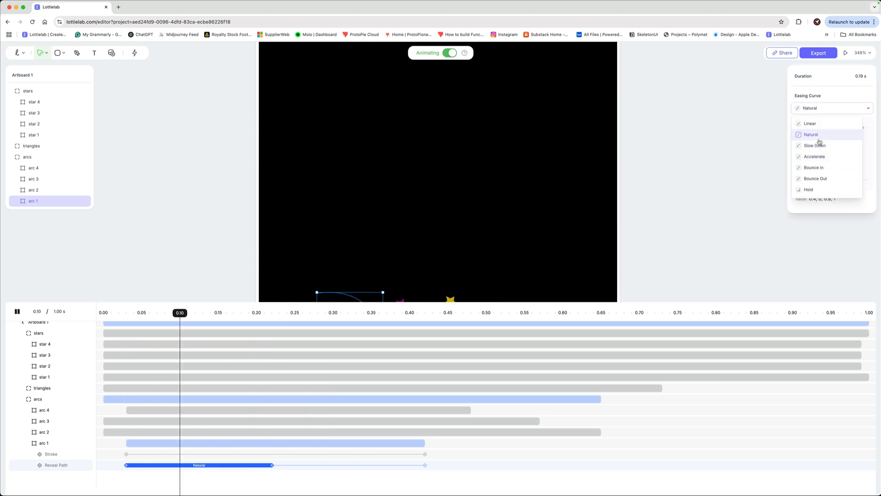
{"action": "left_click", "coordinate": [815, 146]}
{"action": "left_click", "coordinate": [364, 465]}
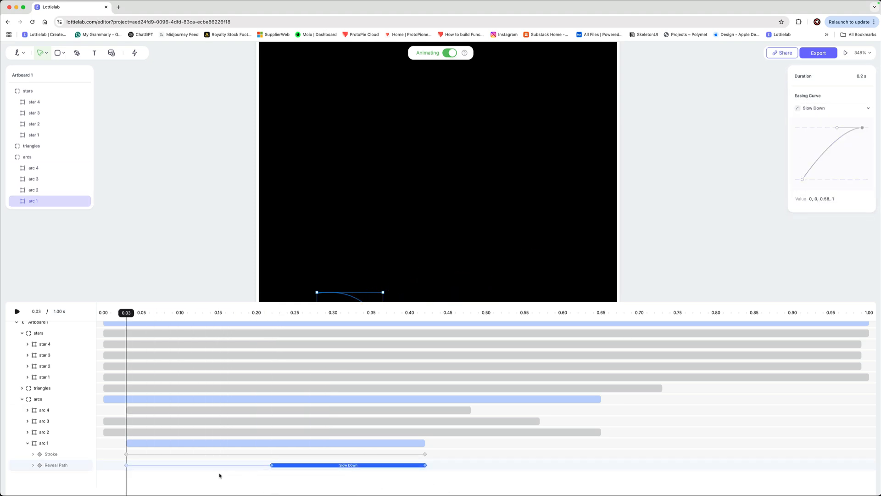
{"action": "left_click", "coordinate": [28, 444]}
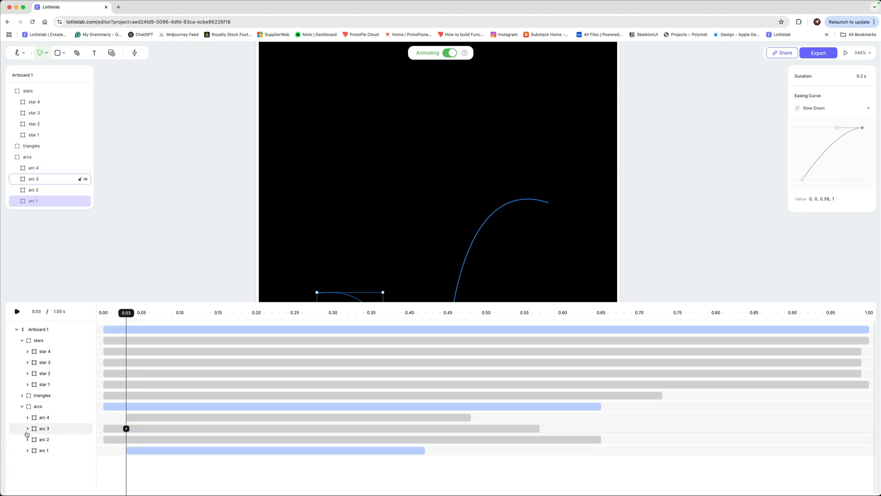
Set the easing of both segments of arc 2's reveal path to Slow Down, and preview the motion.
{"action": "left_click", "coordinate": [28, 439]}
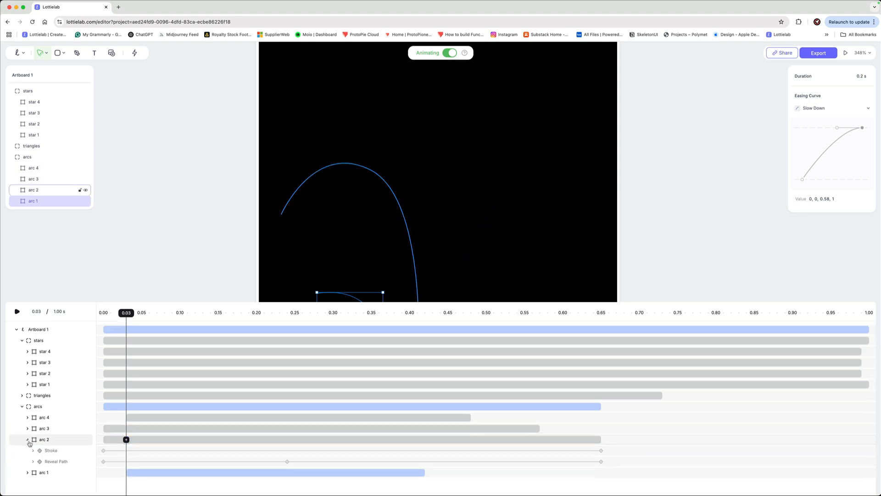
{"action": "left_click", "coordinate": [173, 462]}
{"action": "key", "text": "space"}
{"action": "left_click", "coordinate": [826, 108]}
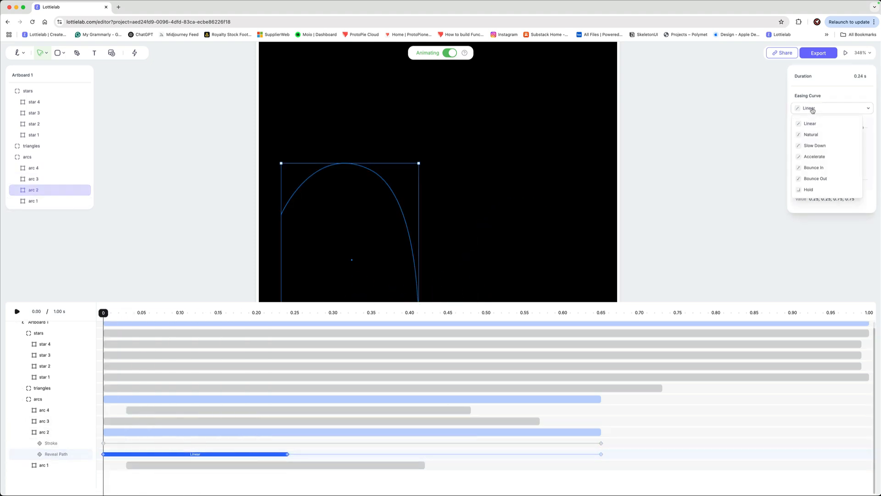
{"action": "left_click", "coordinate": [812, 146]}
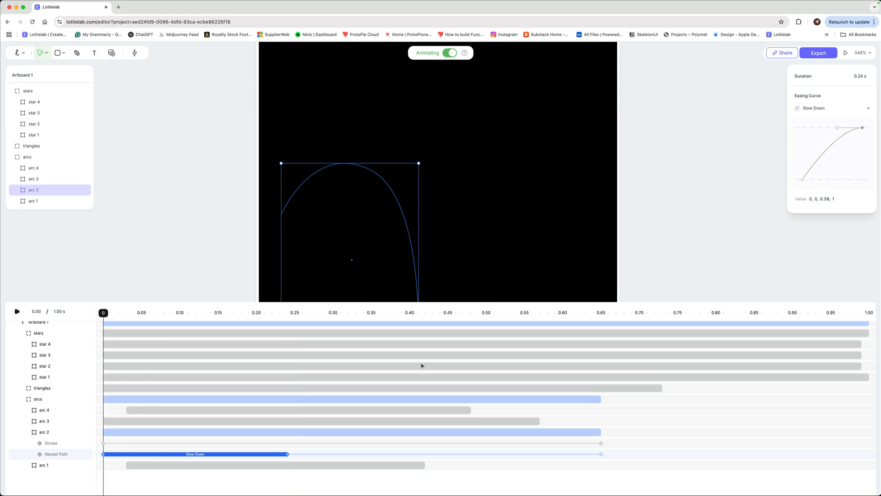
{"action": "left_click", "coordinate": [311, 455]}
{"action": "key", "text": "space"}
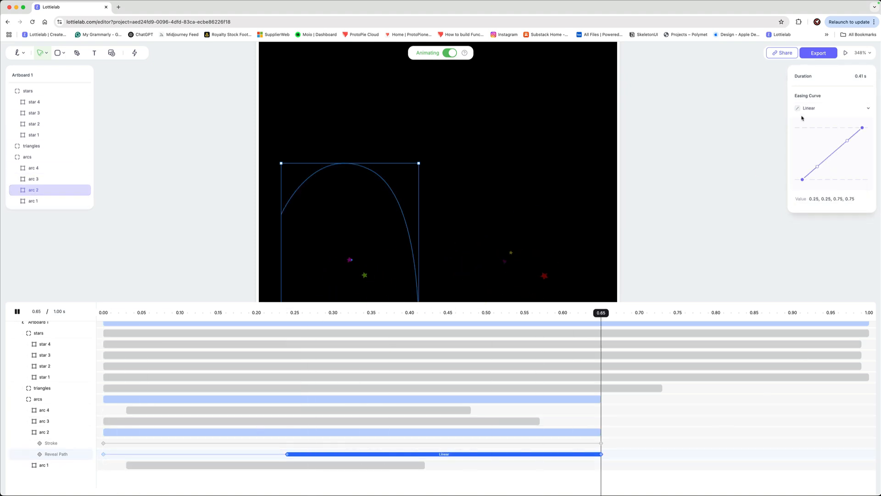
{"action": "left_click", "coordinate": [814, 146]}
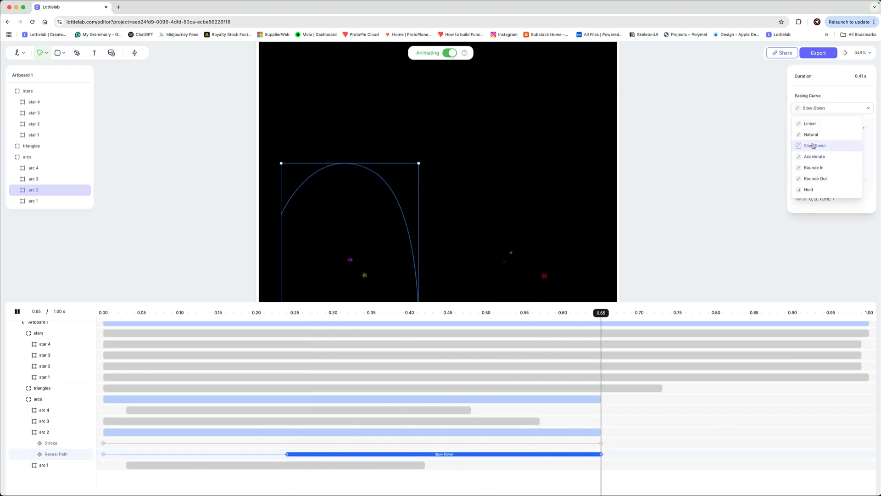
{"action": "left_click", "coordinate": [814, 146]}
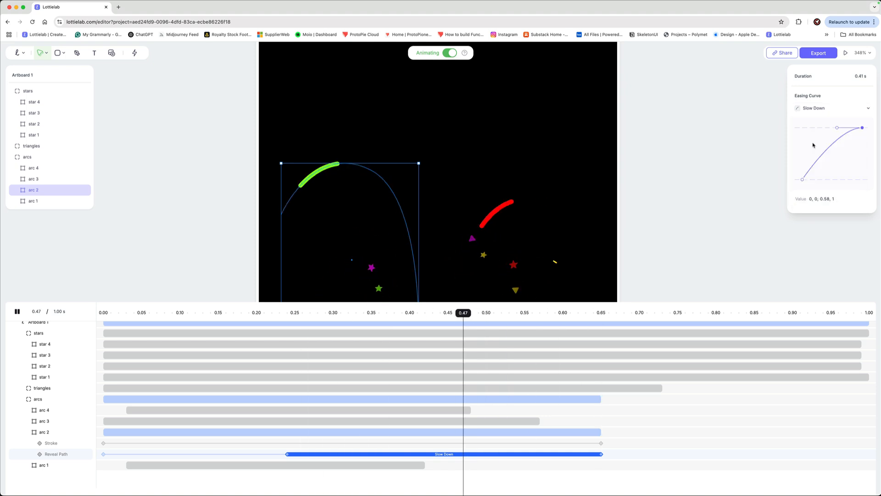
{"action": "key", "text": "space"}
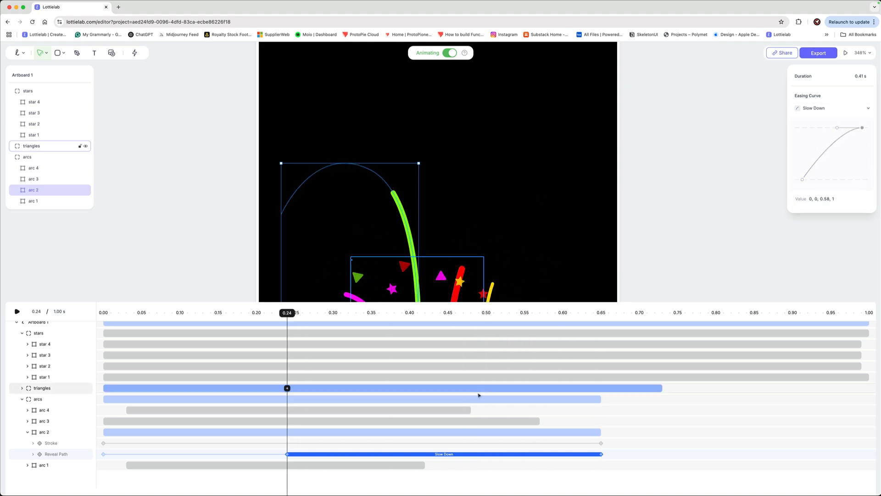
Delete the middle keyframes from the reveal paths of arc 2 and arc 1, and collapse both arcs' tracks.
{"action": "left_click", "coordinate": [288, 455]}
{"action": "left_click", "coordinate": [288, 454]}
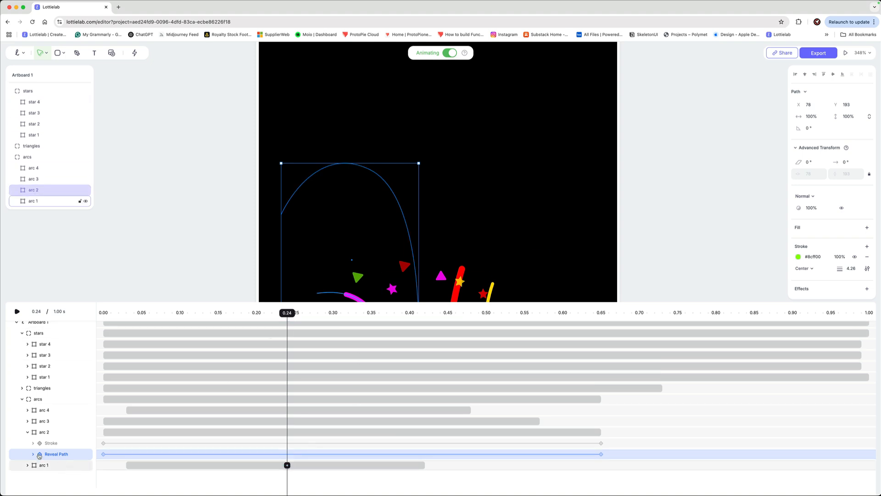
{"action": "left_click", "coordinate": [23, 467]}
{"action": "left_click", "coordinate": [28, 466]}
{"action": "scroll", "coordinate": [143, 473], "scroll_direction": "down", "scroll_amount": 1}
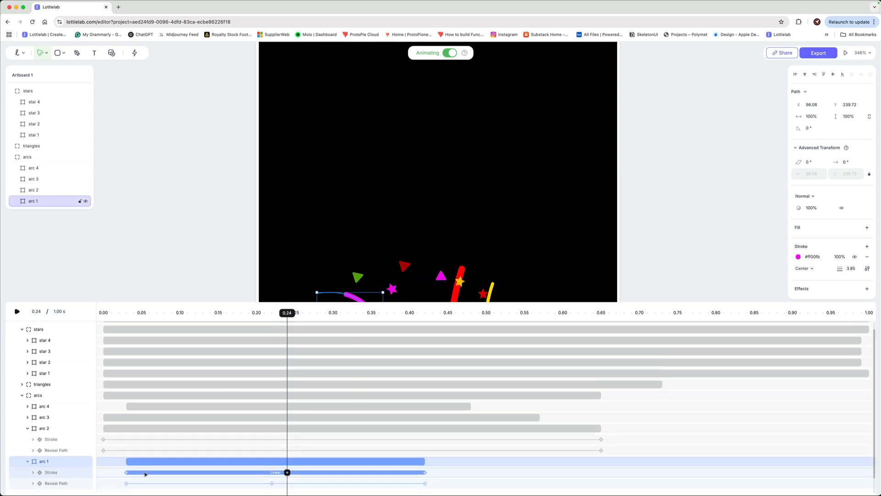
{"action": "left_click", "coordinate": [272, 466]}
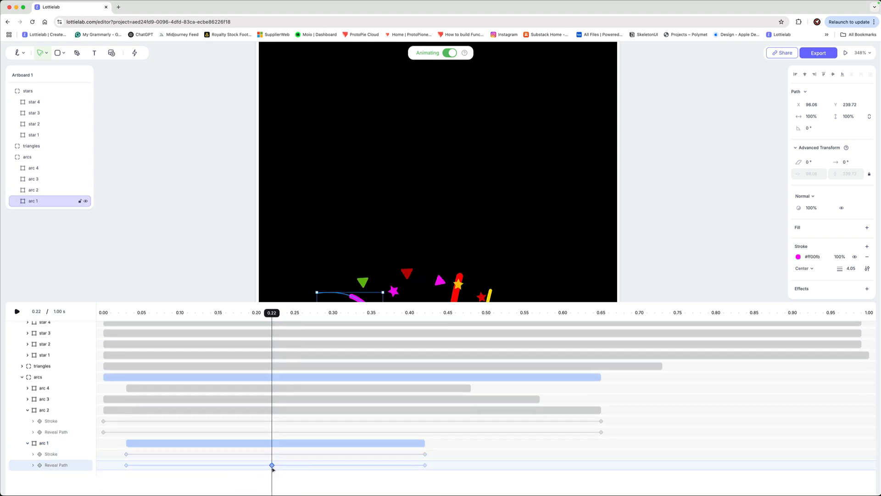
{"action": "key", "text": "Delete"}
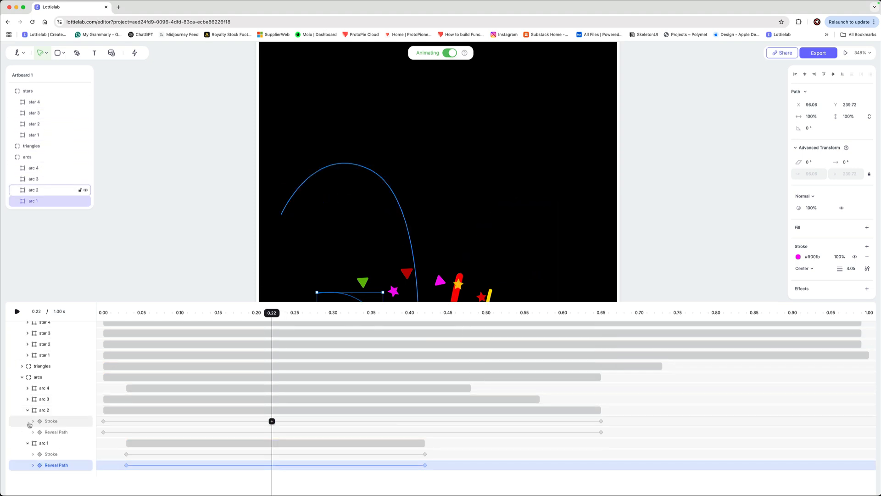
{"action": "left_click", "coordinate": [27, 410]}
{"action": "left_click", "coordinate": [28, 444]}
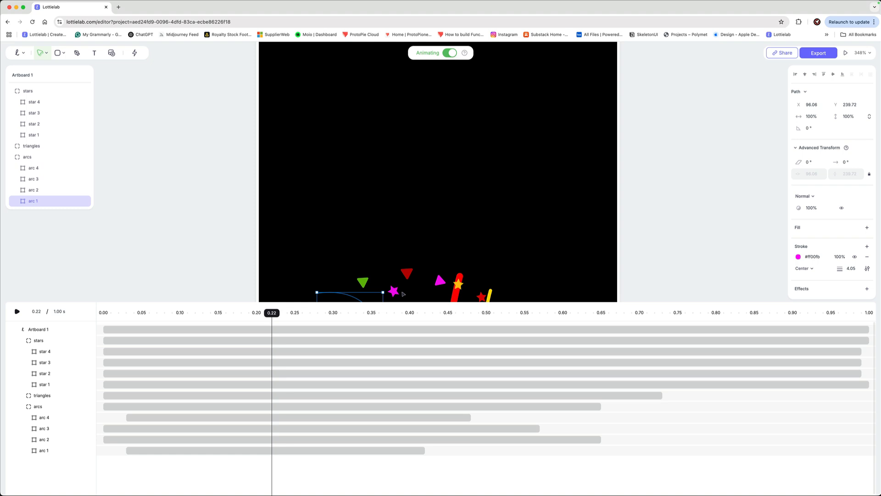
Reduce the timeline's height, deselect everything, and play the animation to review the arcs' motion.
{"action": "left_click_drag", "start_coordinate": [369, 302], "coordinate": [369, 369]}
{"action": "left_click", "coordinate": [240, 252]}
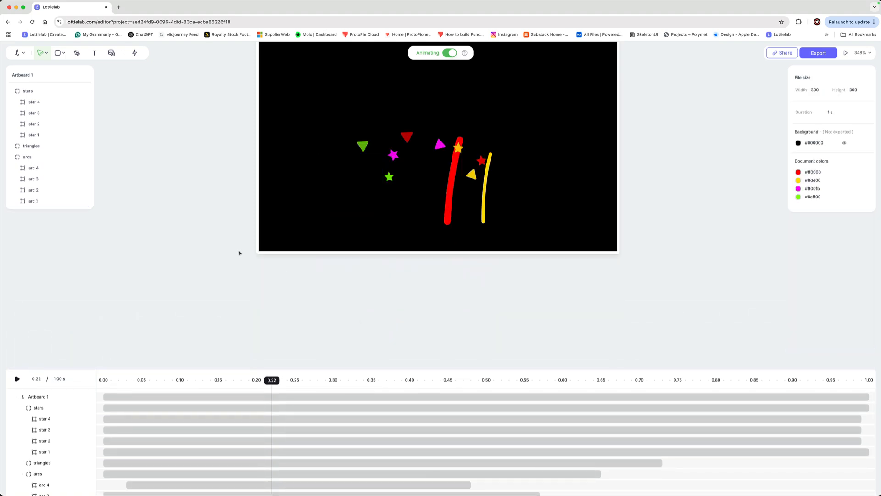
{"action": "left_click", "coordinate": [17, 378]}
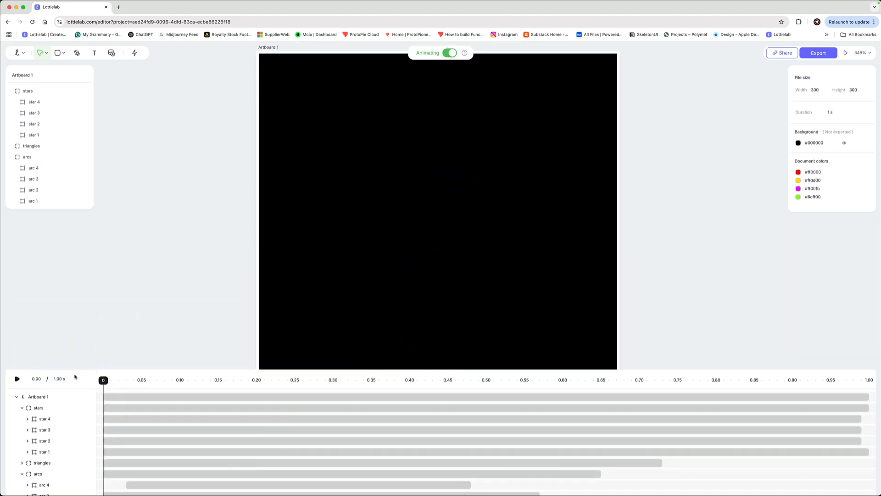
{"action": "scroll", "coordinate": [163, 349], "scroll_direction": "down", "scroll_amount": 3}
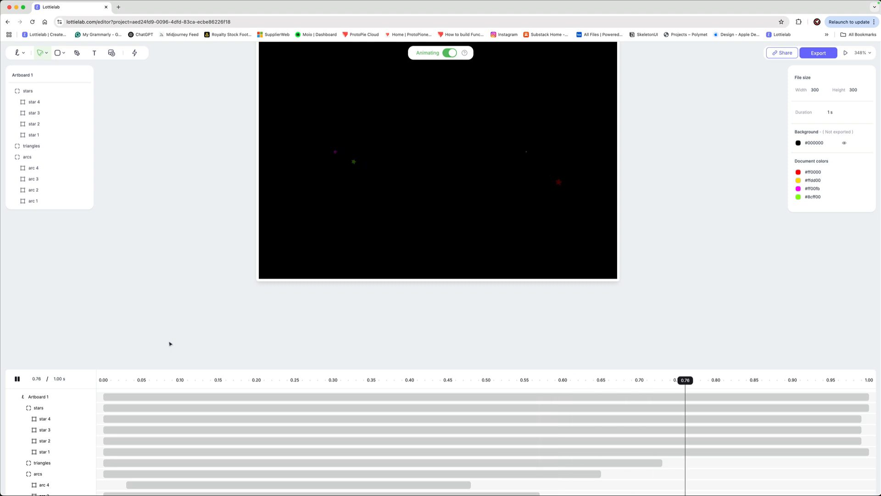
{"action": "key", "text": "space"}
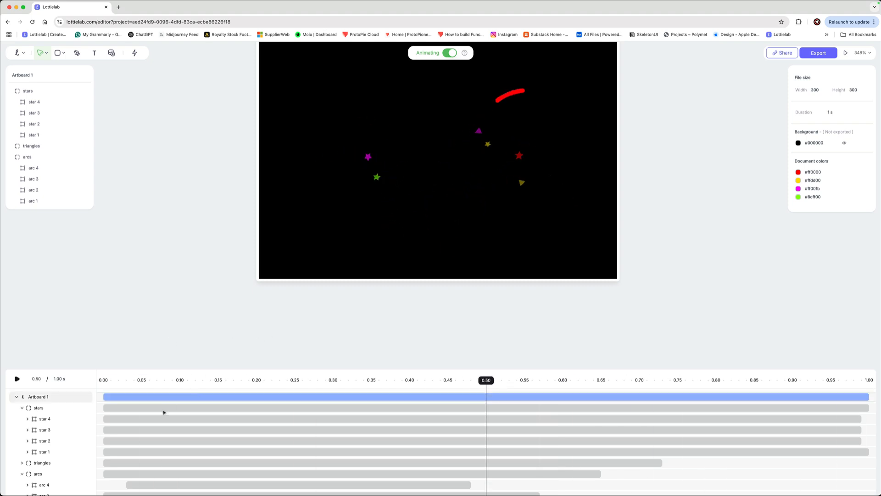
Expand arc 1's tracks, and undo the keyframe deletions and Slow Down easing changes on the reveal paths of arcs 1 and 2.
{"action": "left_click_drag", "start_coordinate": [167, 370], "coordinate": [177, 282]}
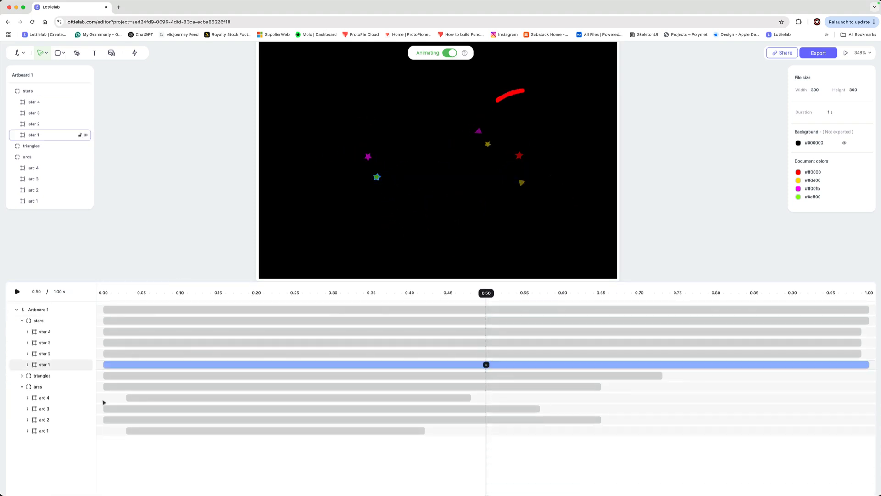
{"action": "left_click", "coordinate": [28, 430]}
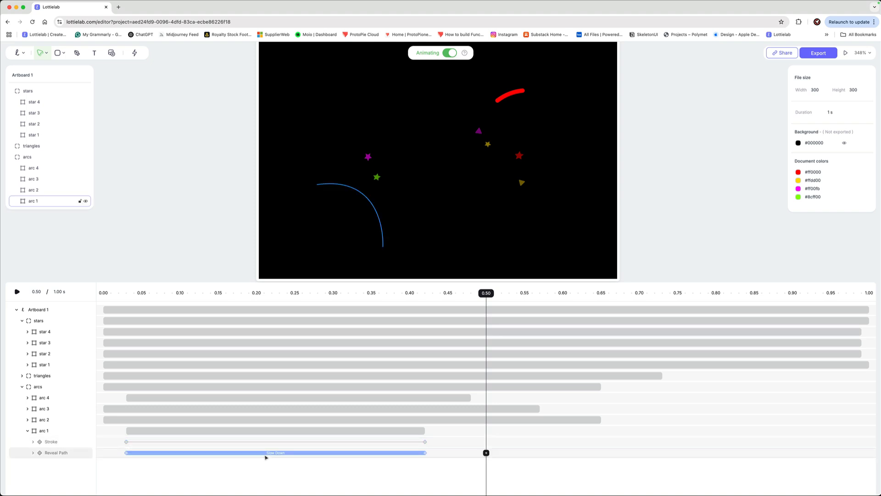
{"action": "key", "text": "super+z"}
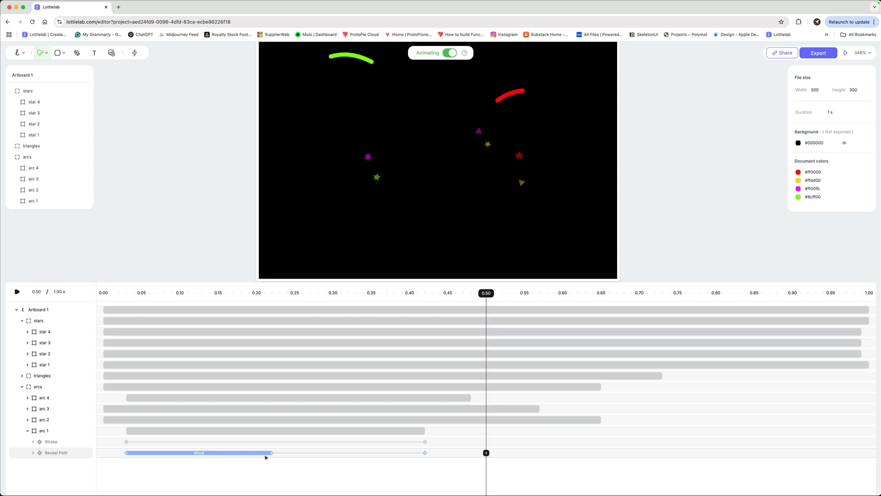
Inspect the easing of the Start and End segments in arc 1's reveal path, and collapse the arcs group.
{"action": "left_click_drag", "start_coordinate": [486, 292], "coordinate": [274, 381]}
{"action": "left_click", "coordinate": [33, 454]}
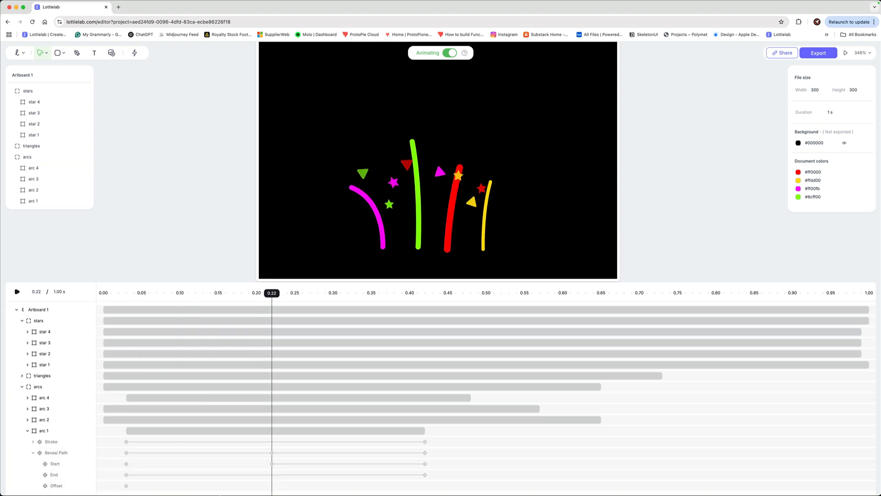
{"action": "scroll", "coordinate": [192, 442], "scroll_direction": "down", "scroll_amount": 1}
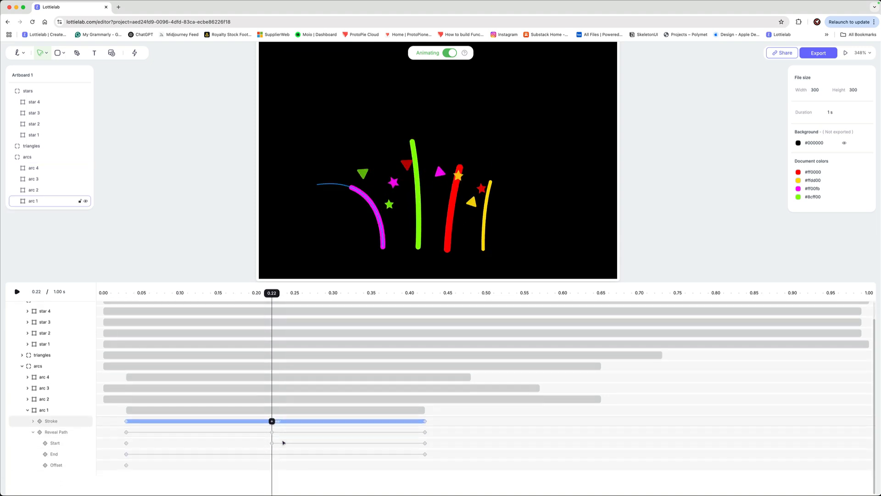
{"action": "left_click", "coordinate": [194, 432]}
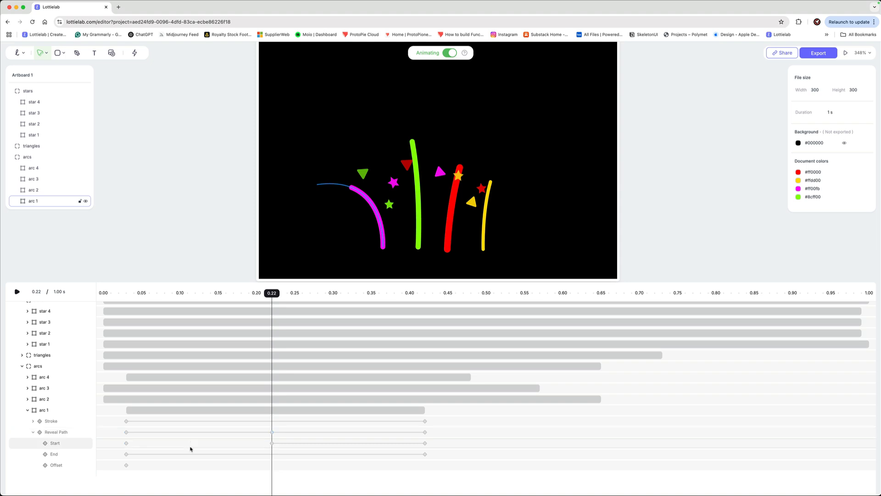
{"action": "left_click", "coordinate": [245, 454]}
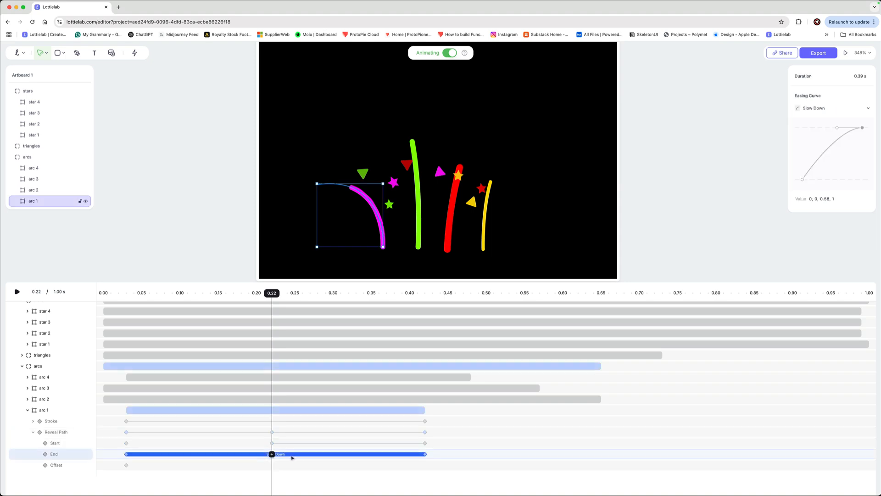
{"action": "left_click", "coordinate": [375, 443]}
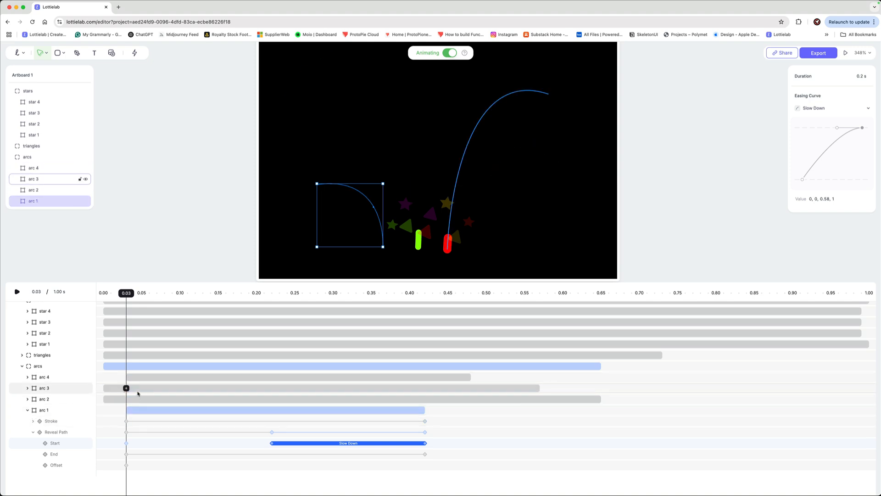
{"action": "scroll", "coordinate": [94, 393], "scroll_direction": "up", "scroll_amount": 1}
{"action": "left_click", "coordinate": [22, 374]}
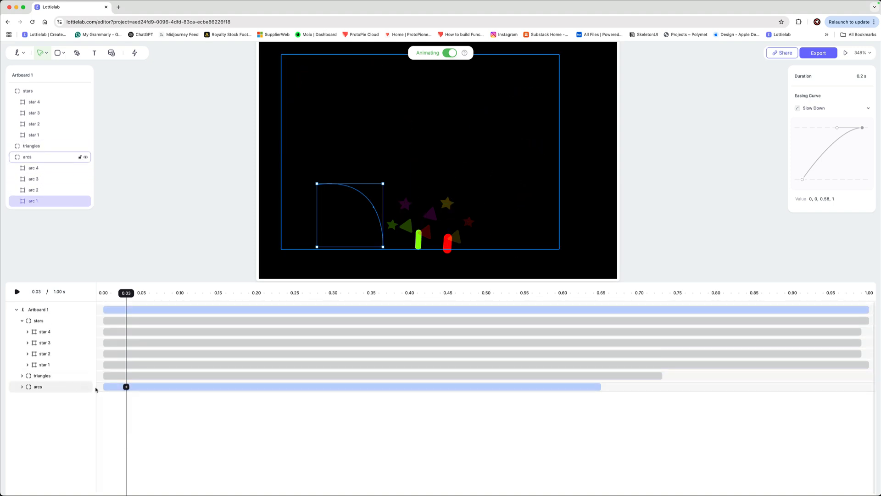
Set the easing of star 4's position animation to Natural, and collapse its tracks.
{"action": "left_click", "coordinate": [28, 332]}
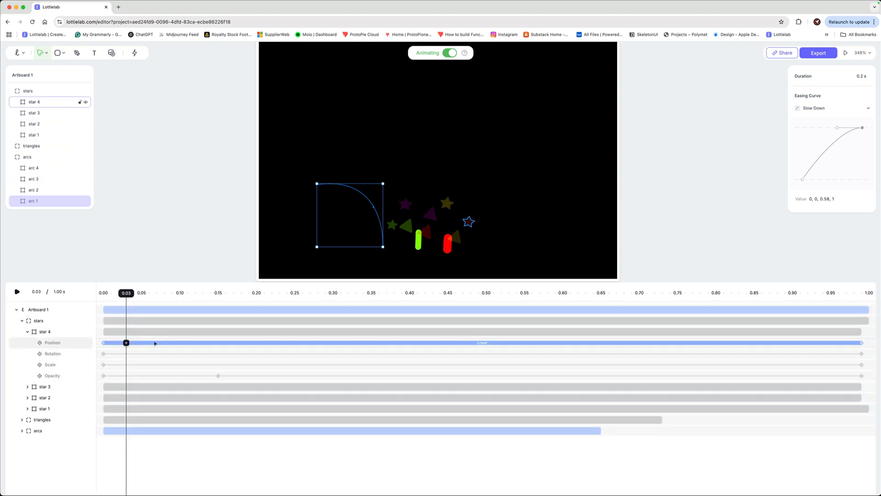
{"action": "left_click", "coordinate": [131, 343]}
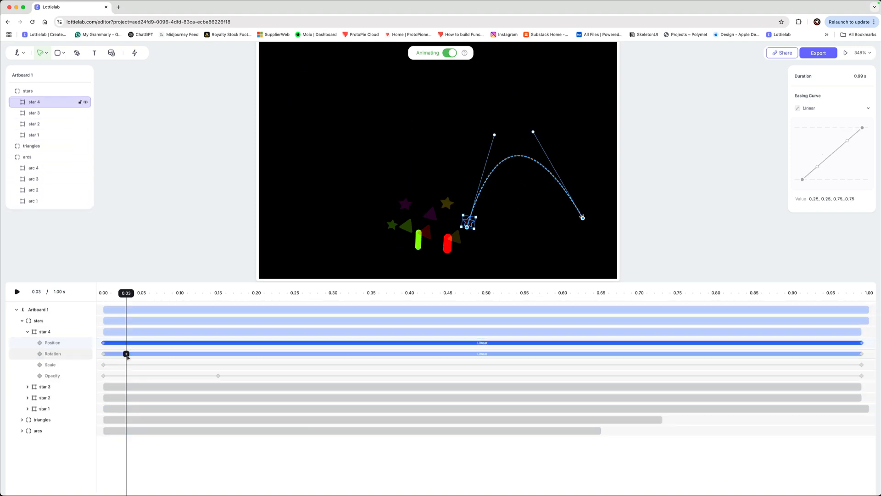
{"action": "left_click", "coordinate": [808, 110]}
{"action": "left_click", "coordinate": [811, 135]}
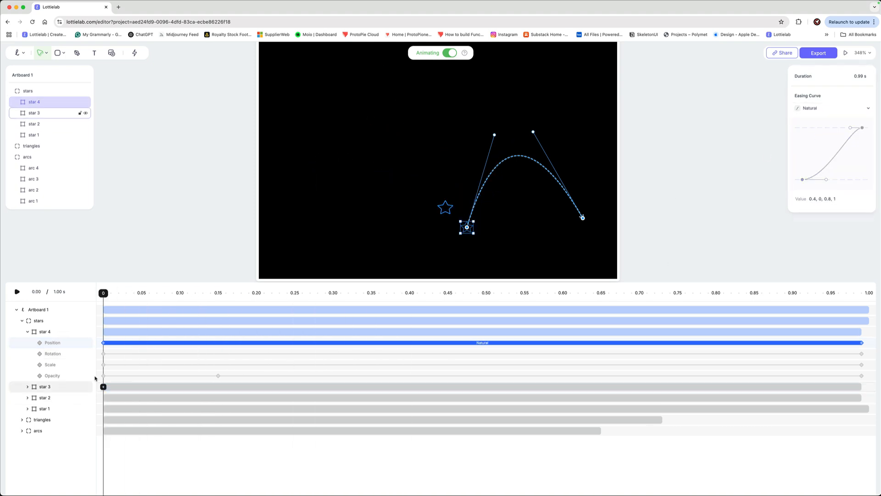
{"action": "left_click", "coordinate": [27, 332]}
Set the easing of star 3's position animation to Natural, and collapse its tracks.
{"action": "left_click", "coordinate": [27, 342]}
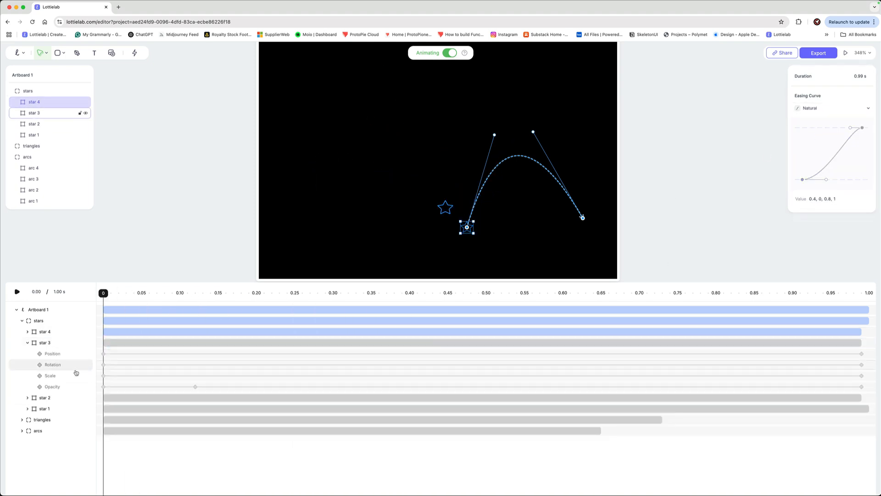
{"action": "left_click", "coordinate": [159, 354]}
{"action": "left_click", "coordinate": [812, 108]}
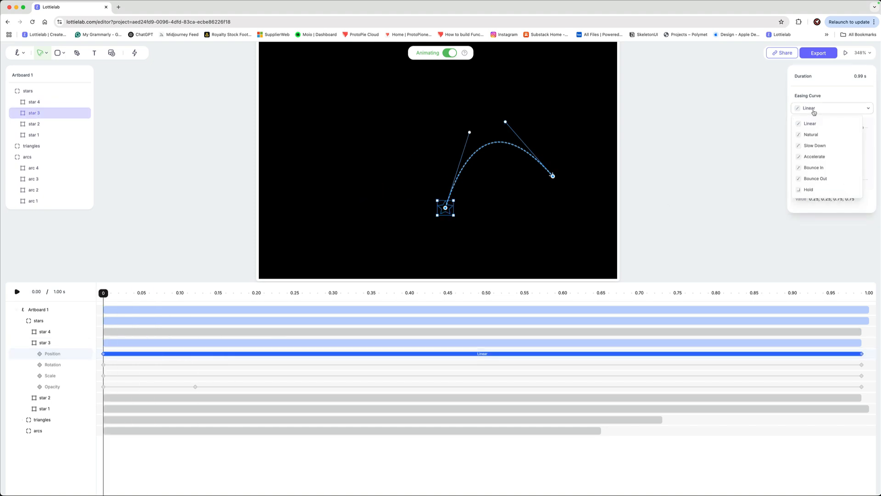
{"action": "left_click", "coordinate": [812, 134]}
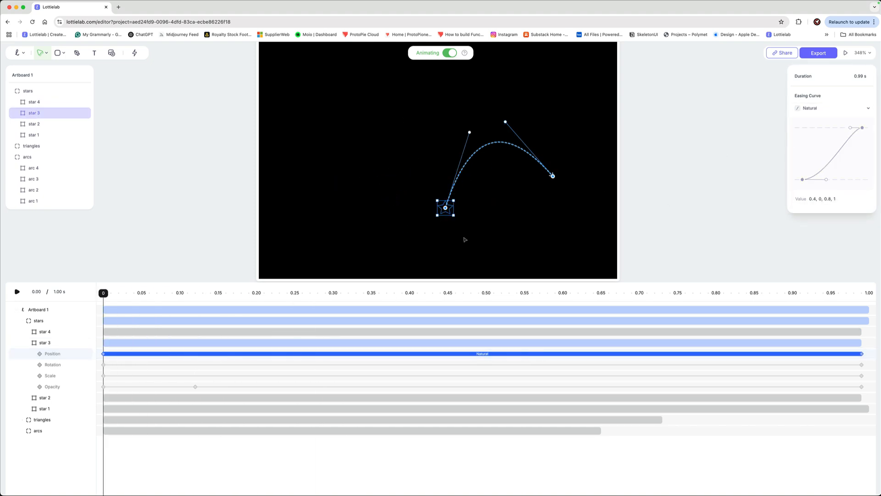
{"action": "left_click", "coordinate": [27, 343]}
Set the easing of star 2's position animation to Natural, and collapse its tracks.
{"action": "left_click", "coordinate": [27, 354]}
{"action": "left_click", "coordinate": [149, 364]}
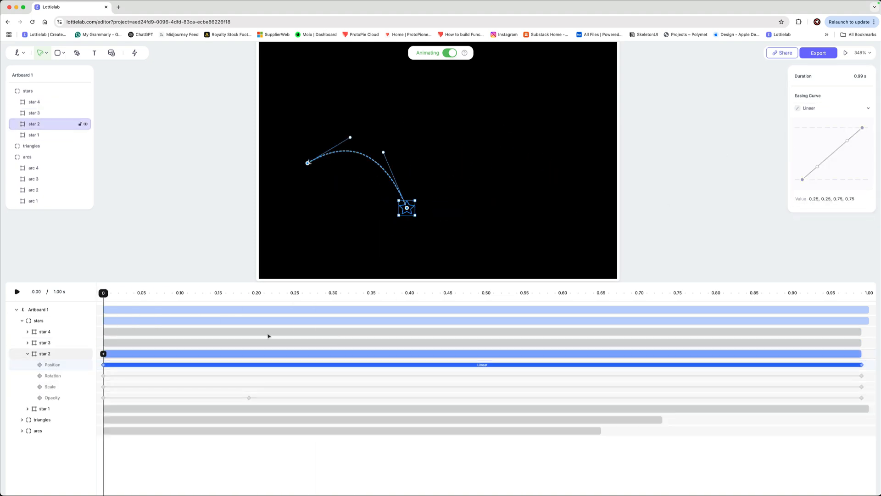
{"action": "left_click", "coordinate": [817, 109]}
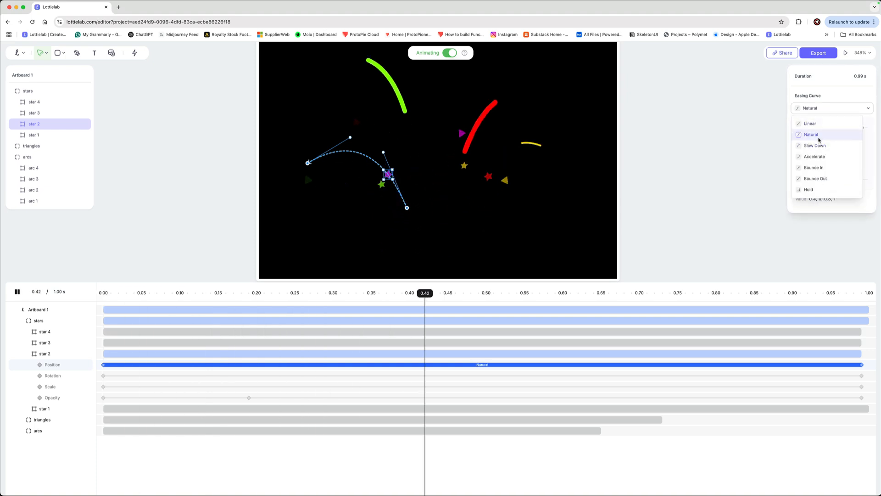
{"action": "left_click", "coordinate": [811, 134]}
{"action": "left_click", "coordinate": [28, 353]}
Set the easing of star 1's position animation to Natural.
{"action": "left_click", "coordinate": [43, 365]}
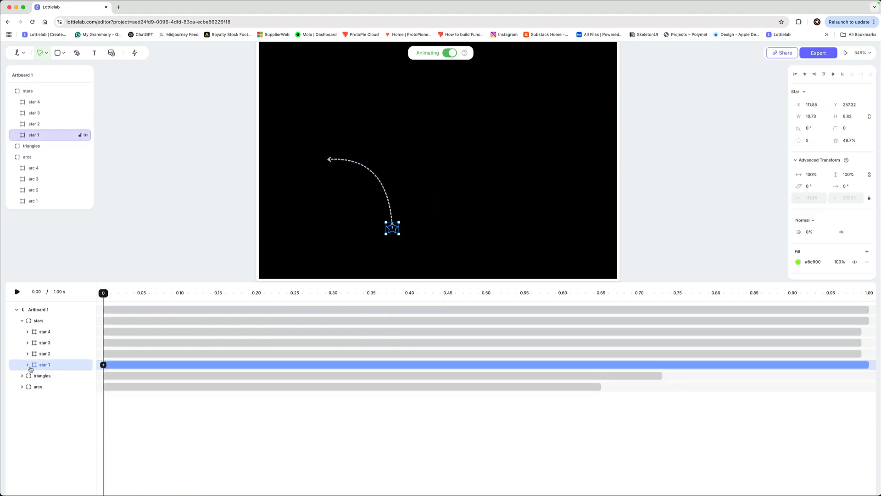
{"action": "left_click", "coordinate": [28, 365]}
{"action": "left_click", "coordinate": [153, 376]}
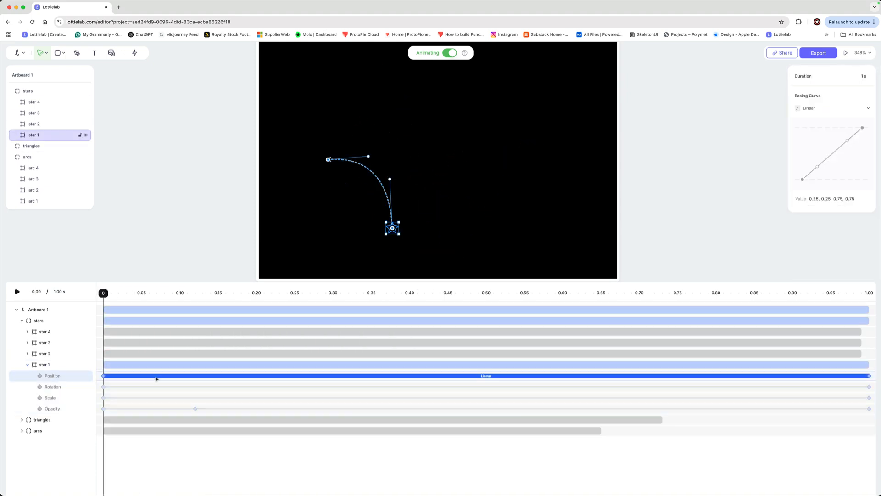
{"action": "left_click", "coordinate": [813, 108]}
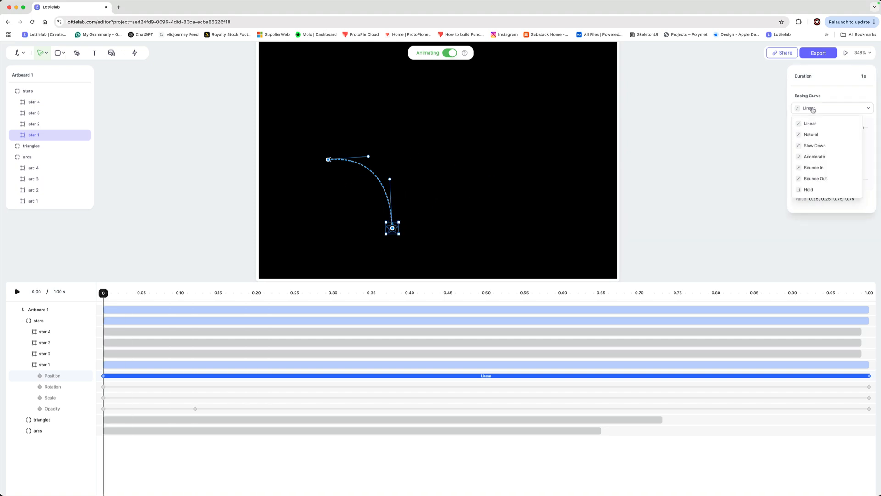
{"action": "left_click", "coordinate": [811, 134]}
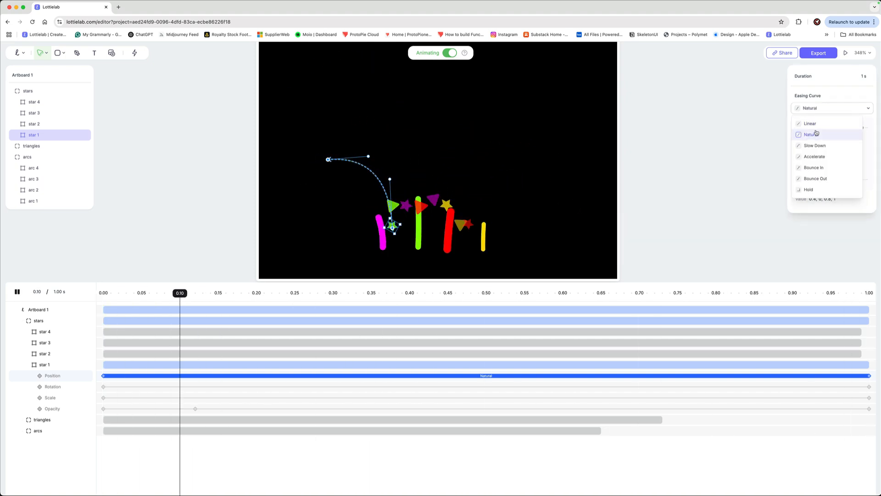
{"action": "left_click", "coordinate": [817, 134]}
Deselect everything, reduce the timeline's height, and play the animation from the start to review the stars' motion.
{"action": "left_click_drag", "start_coordinate": [264, 294], "coordinate": [90, 301]}
{"action": "left_click", "coordinate": [122, 272]}
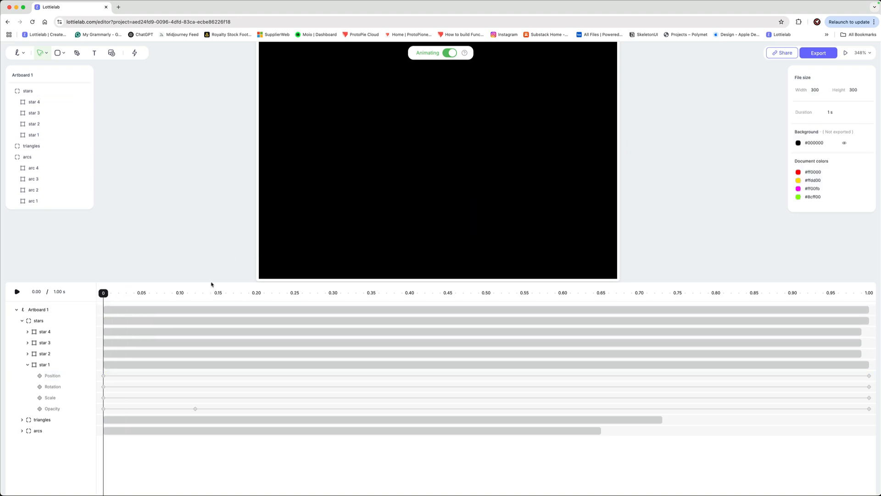
{"action": "left_click_drag", "start_coordinate": [212, 284], "coordinate": [154, 337]}
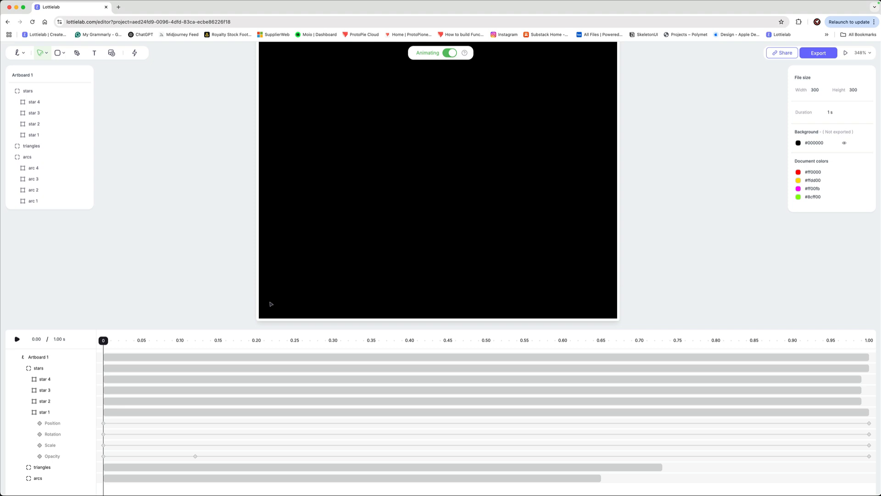
{"action": "key", "text": "space"}
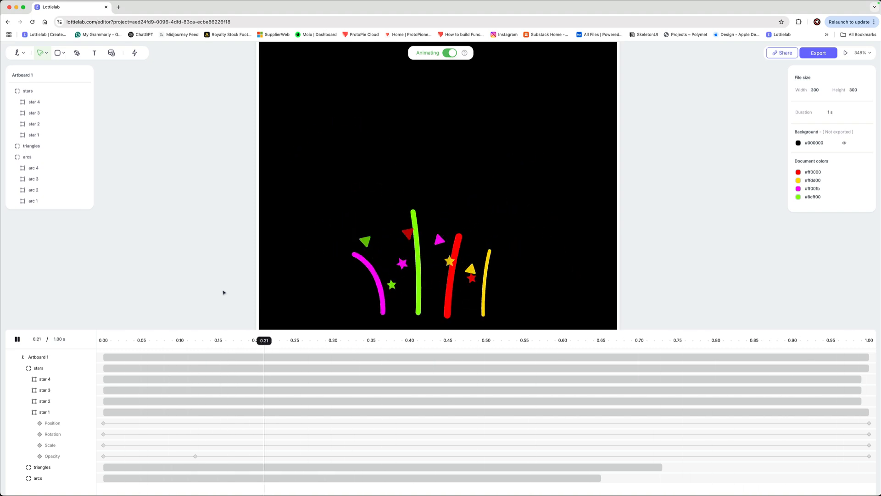
{"action": "key", "text": "space"}
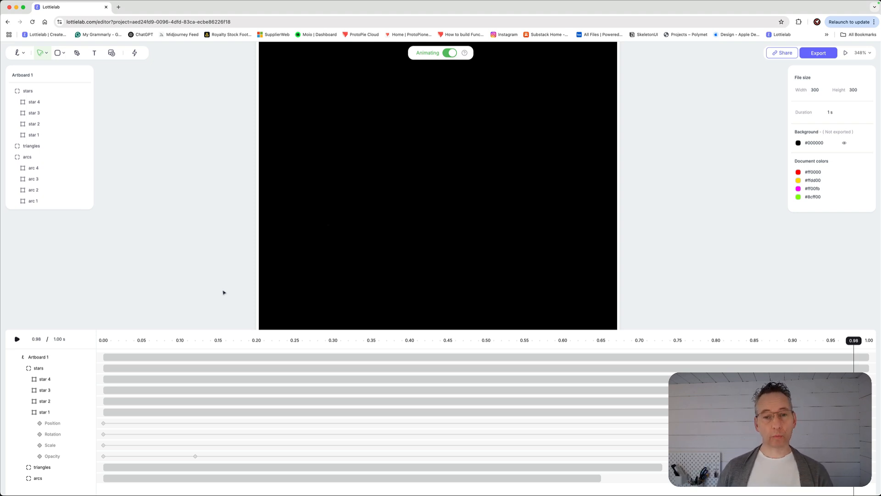
Open the export options, compare the Lottie download with the MP4 settings, and return to the Lottie download.
{"action": "left_click", "coordinate": [819, 53]}
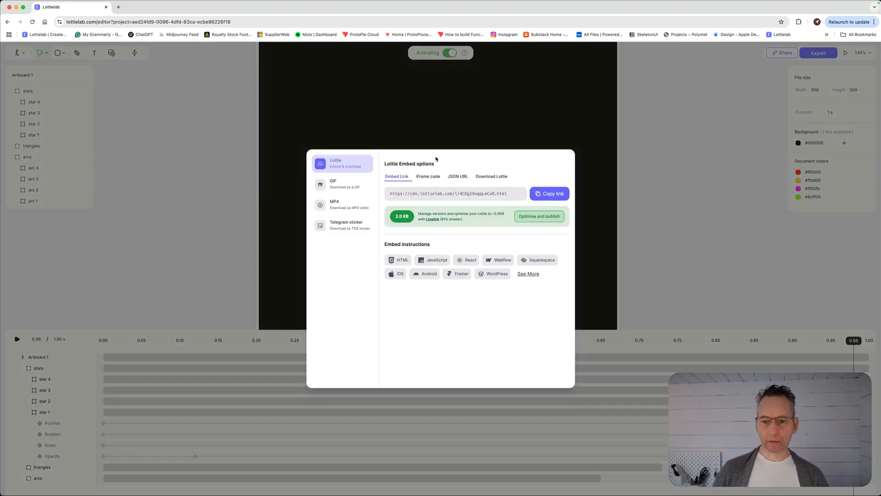
{"action": "left_click", "coordinate": [487, 176]}
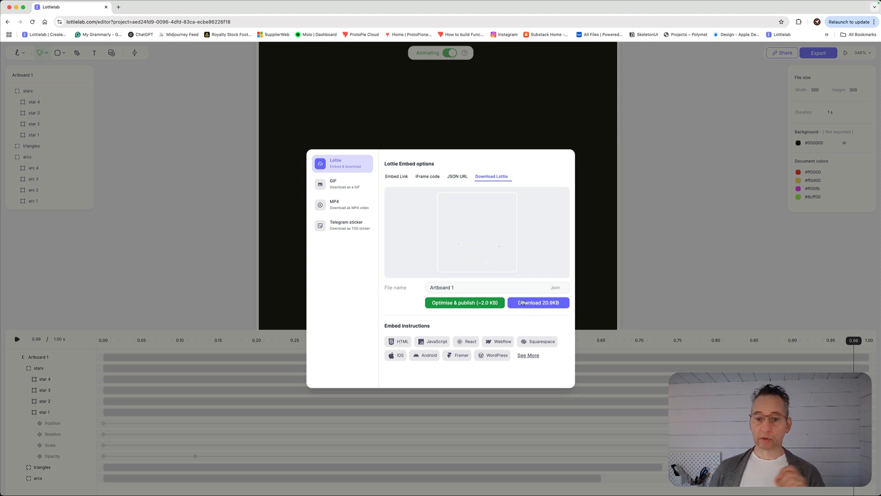
{"action": "left_click", "coordinate": [346, 209]}
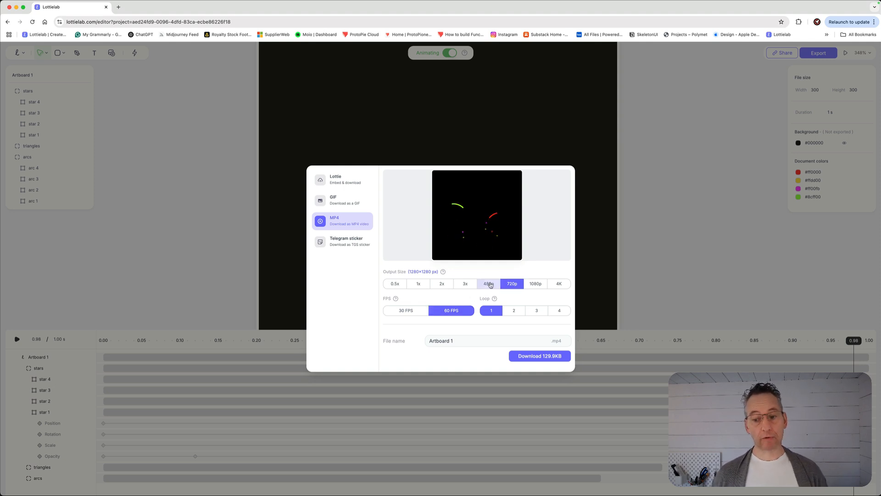
{"action": "left_click", "coordinate": [333, 180]}
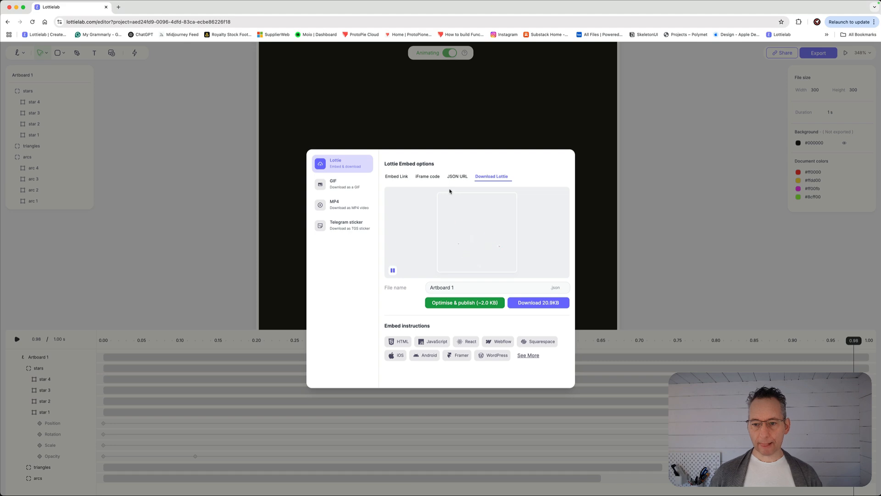